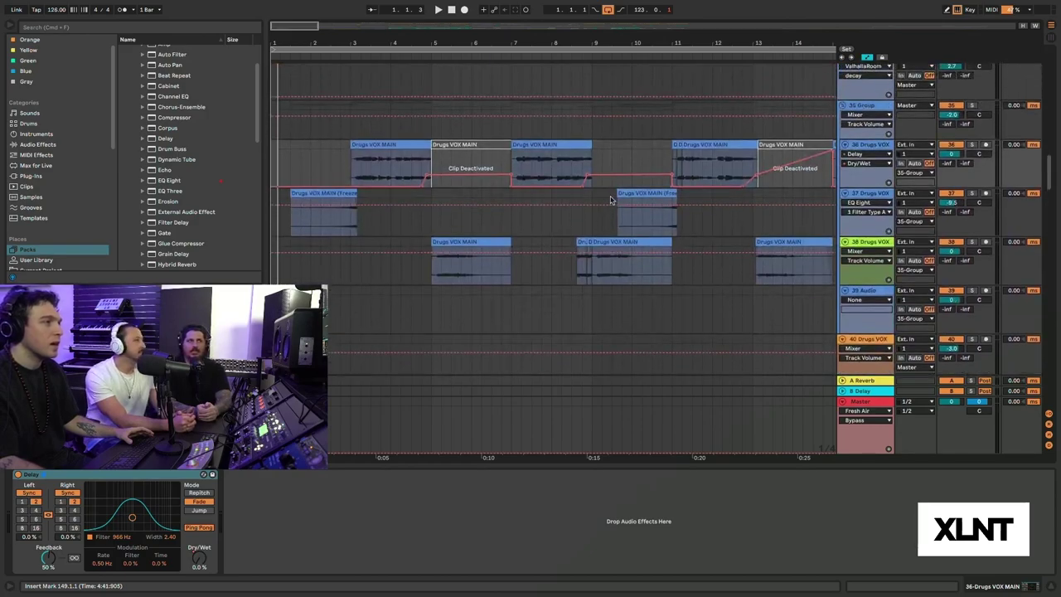
- Play the Drugs VOX MAIN vocal on track 36 from 24.2.1 and again from 25.1.3
scroll(660, 197, right, 15)
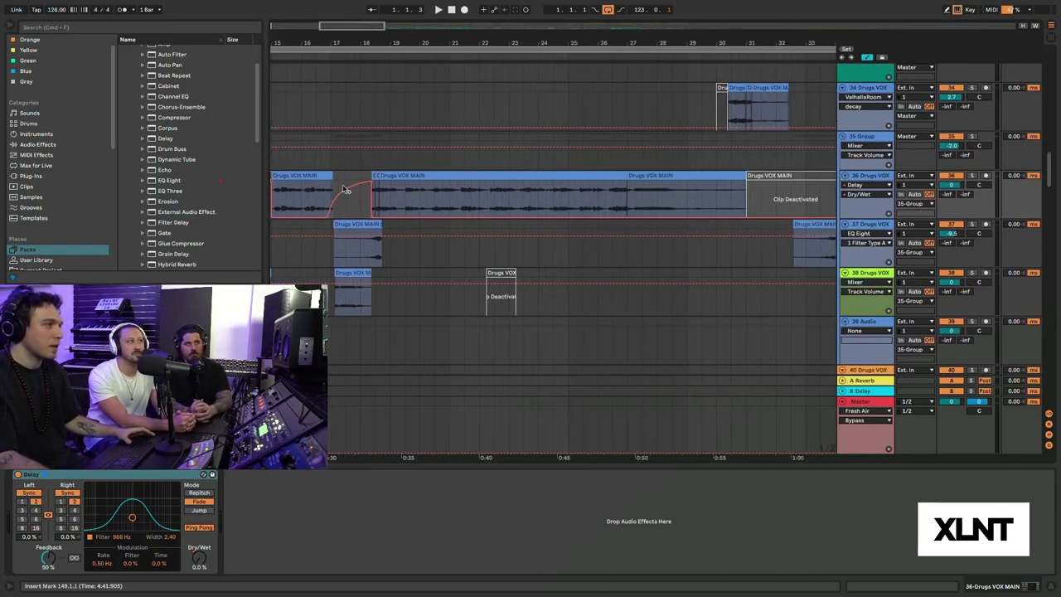
click(377, 189)
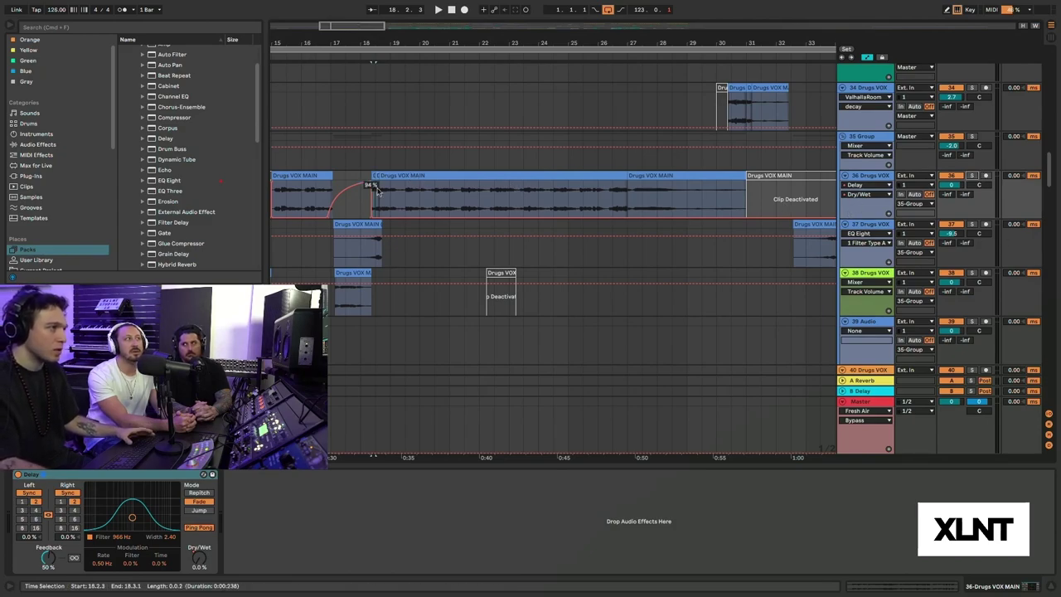
drag(630, 43, 636, 89)
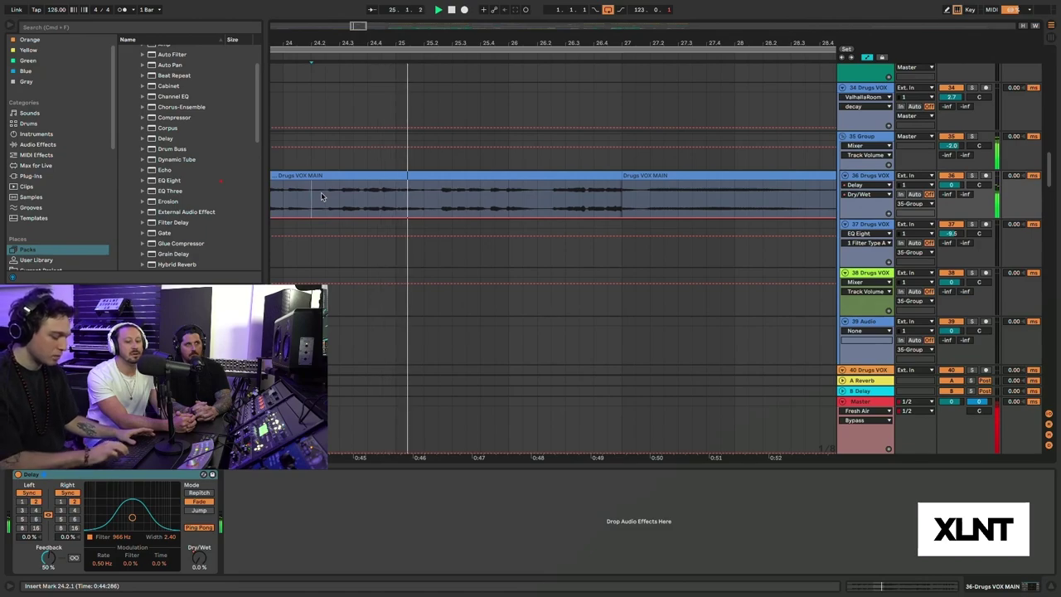
key(ctrl+super+f)
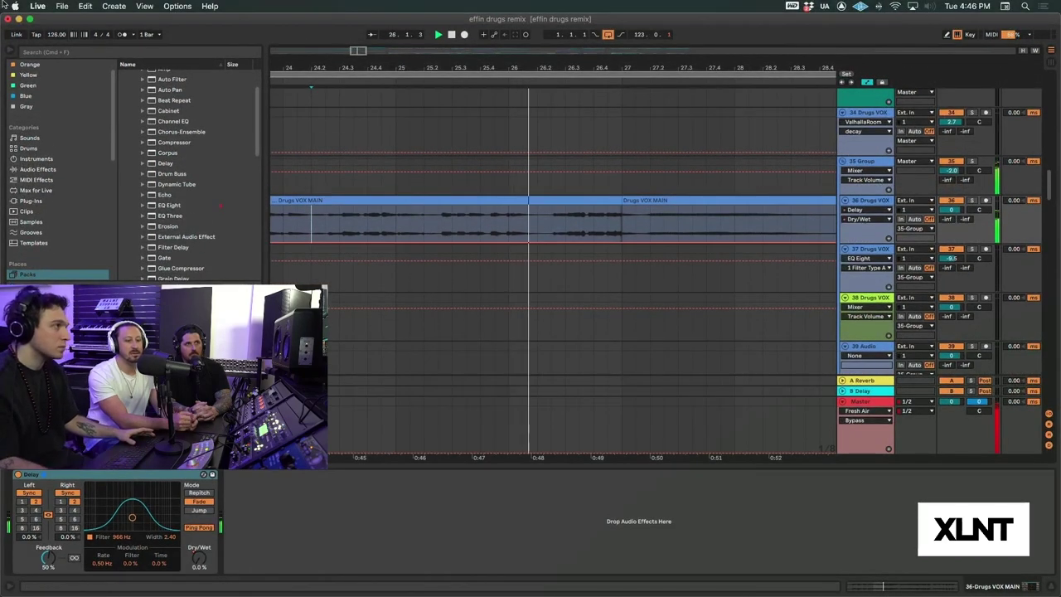
click(30, 18)
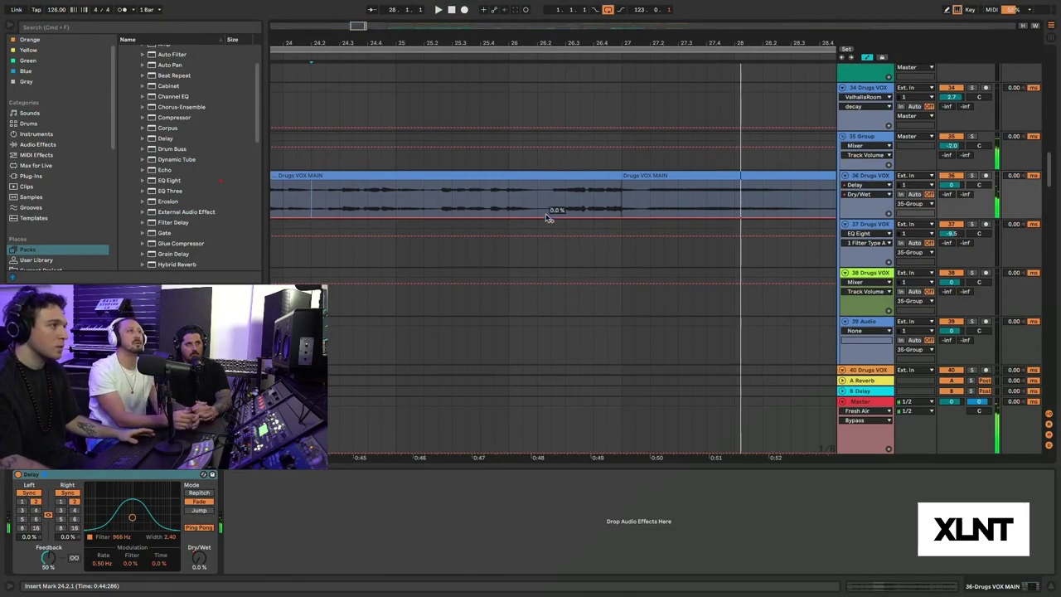
click(409, 199)
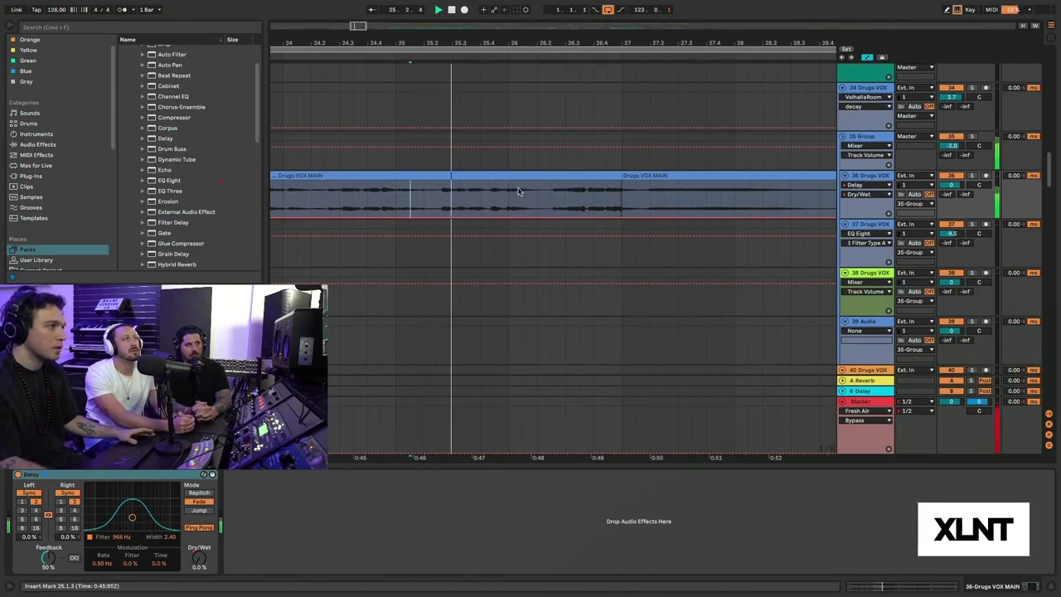
scroll(512, 200, up, 1)
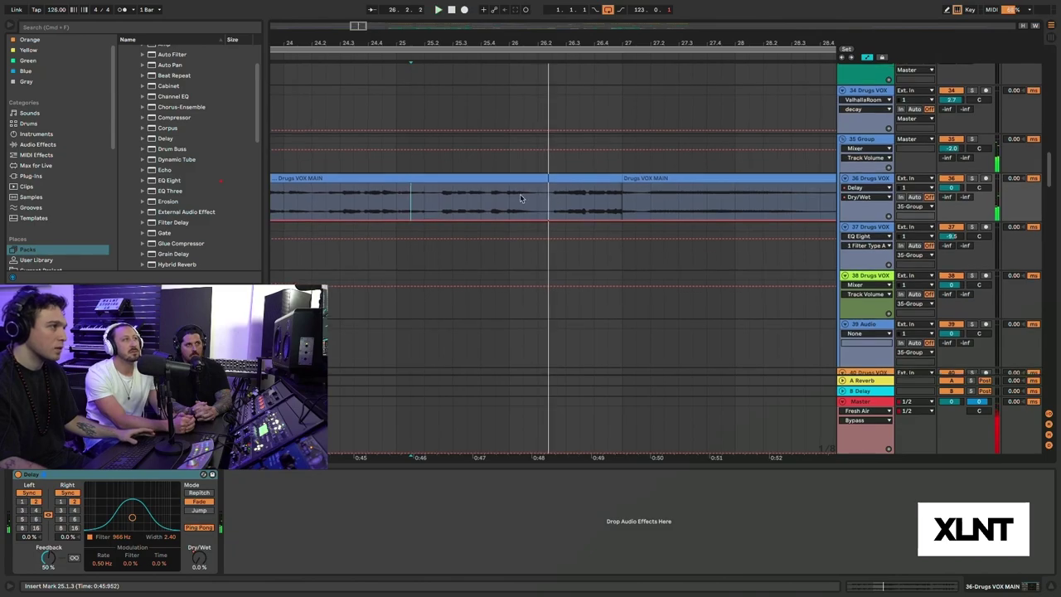
- Find the pill bottle drop sample on track 31 around bar 26 and play it back
scroll(514, 198, up, 10)
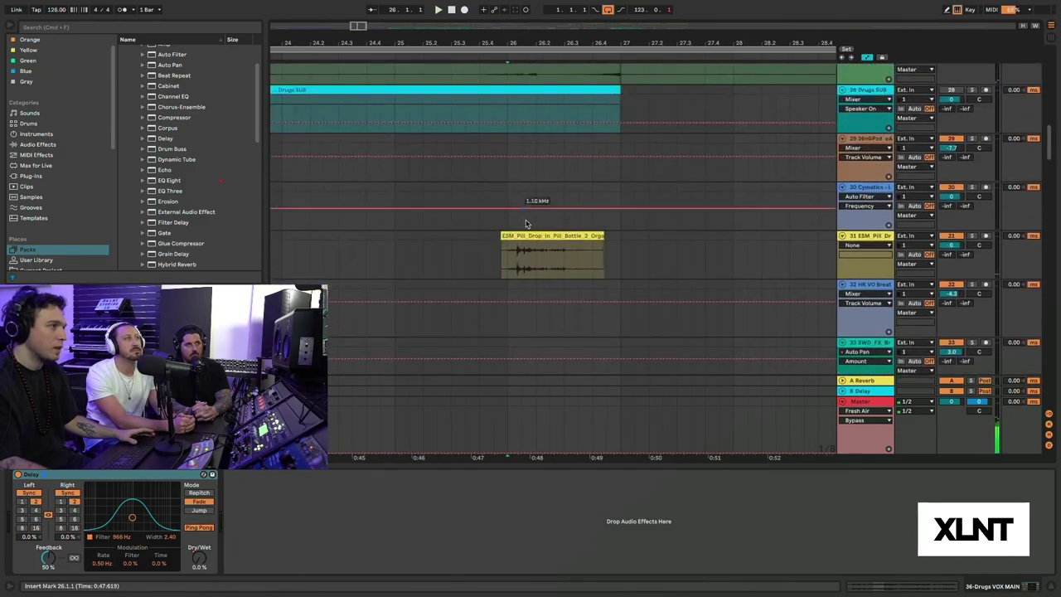
click(536, 238)
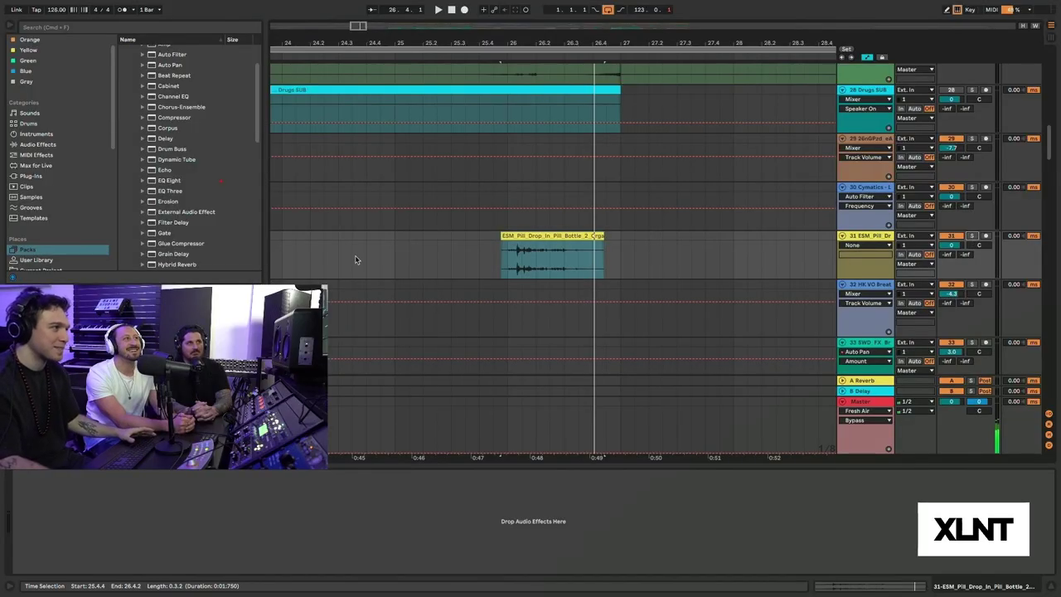
click(353, 259)
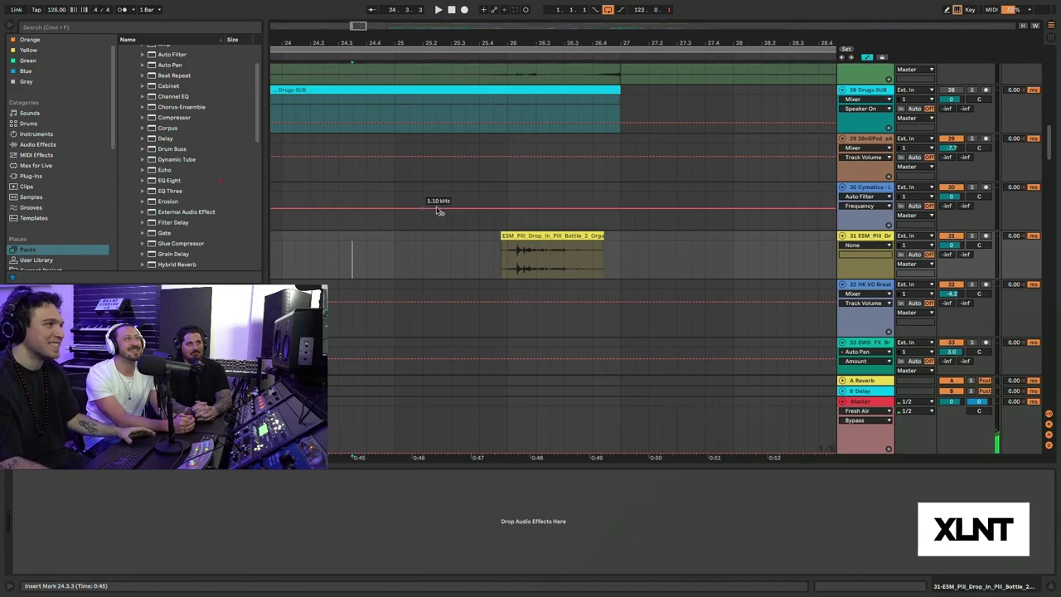
- Solo track 36 to audition the vocal clip from bar 27 to bar 31, and turn the solo off
scroll(447, 237, down, 10)
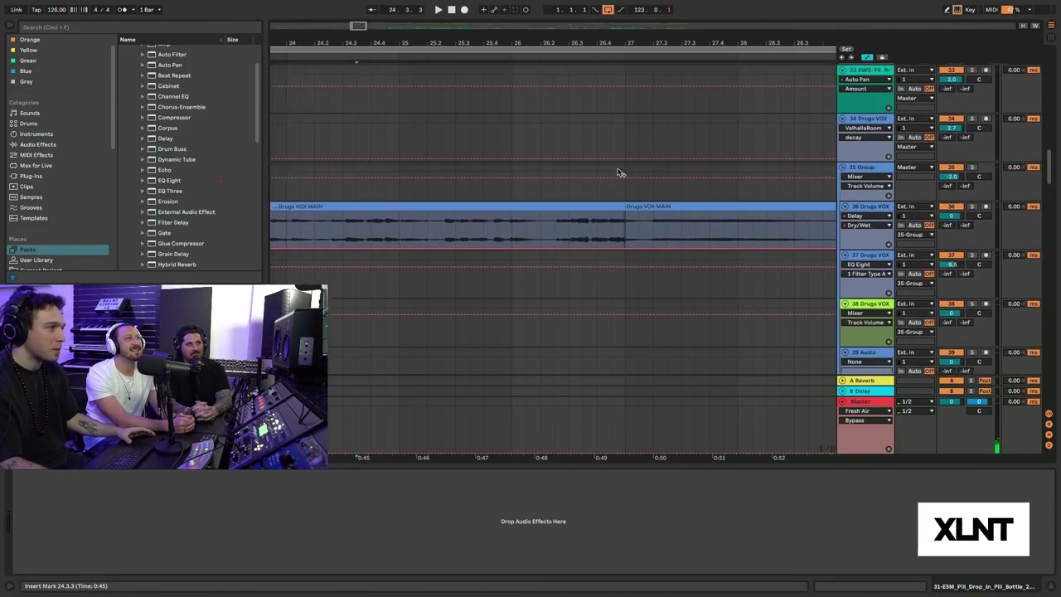
click(675, 232)
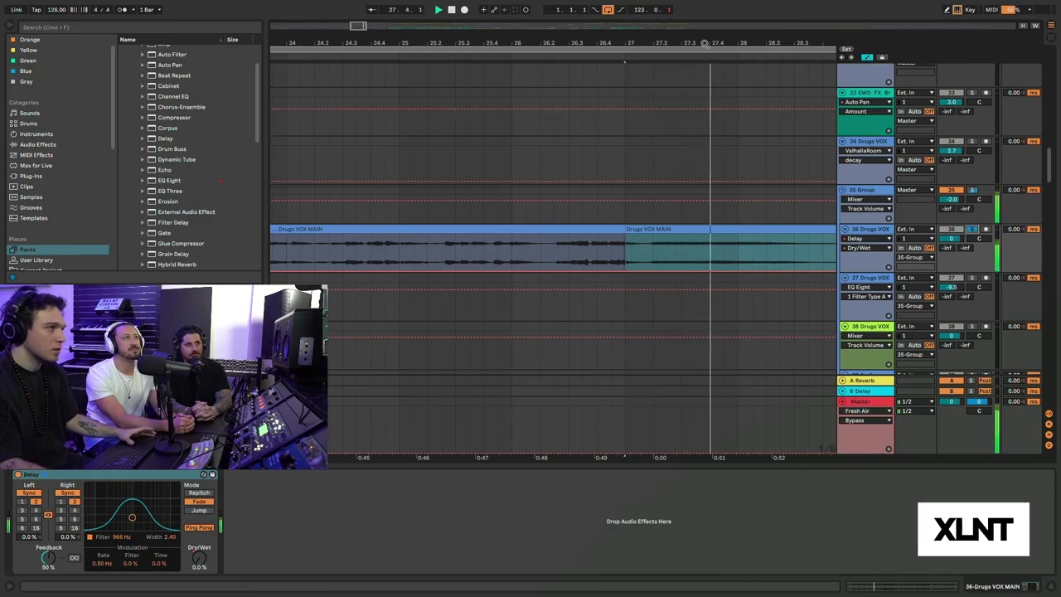
drag(702, 43, 613, 42)
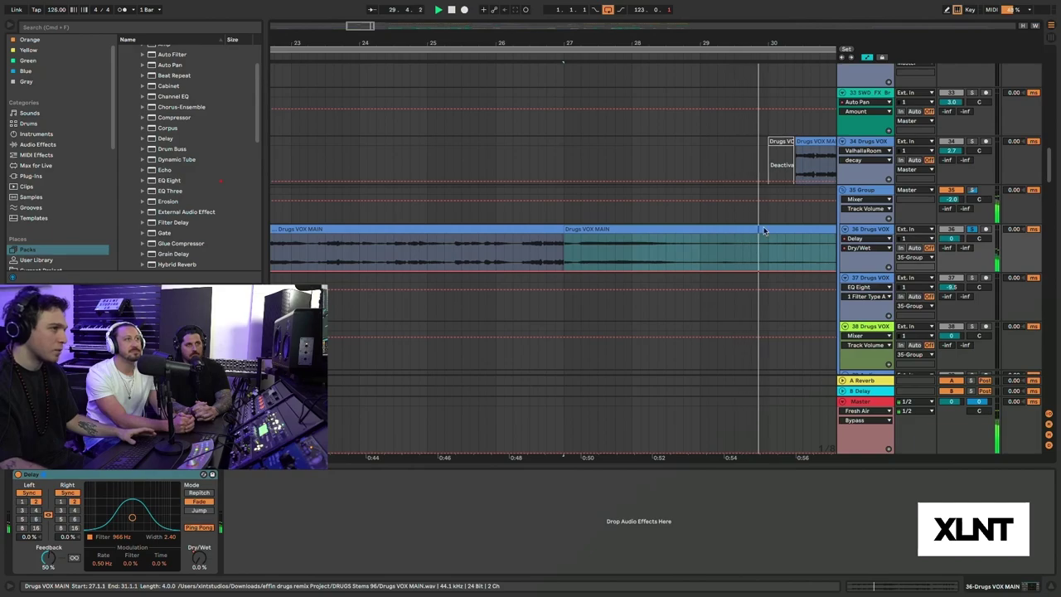
scroll(718, 259, right, 5)
scroll(723, 255, left, 1)
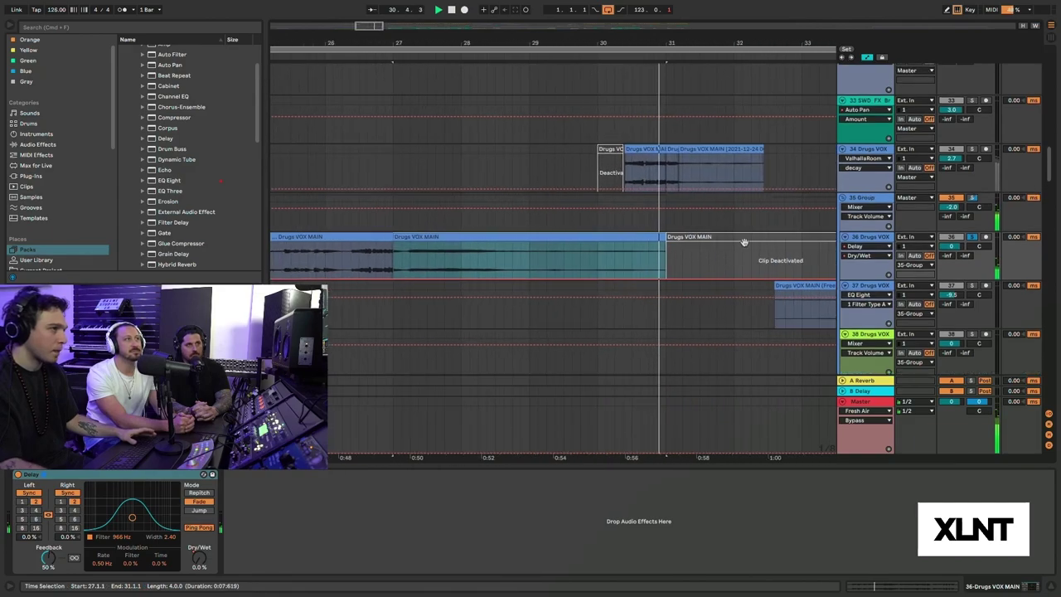
click(665, 260)
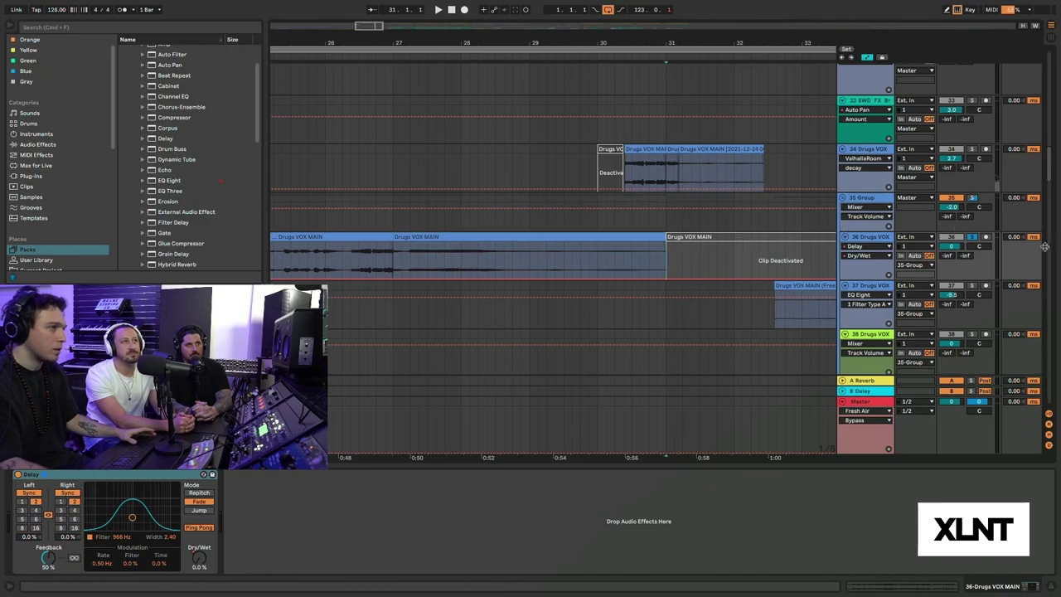
click(970, 238)
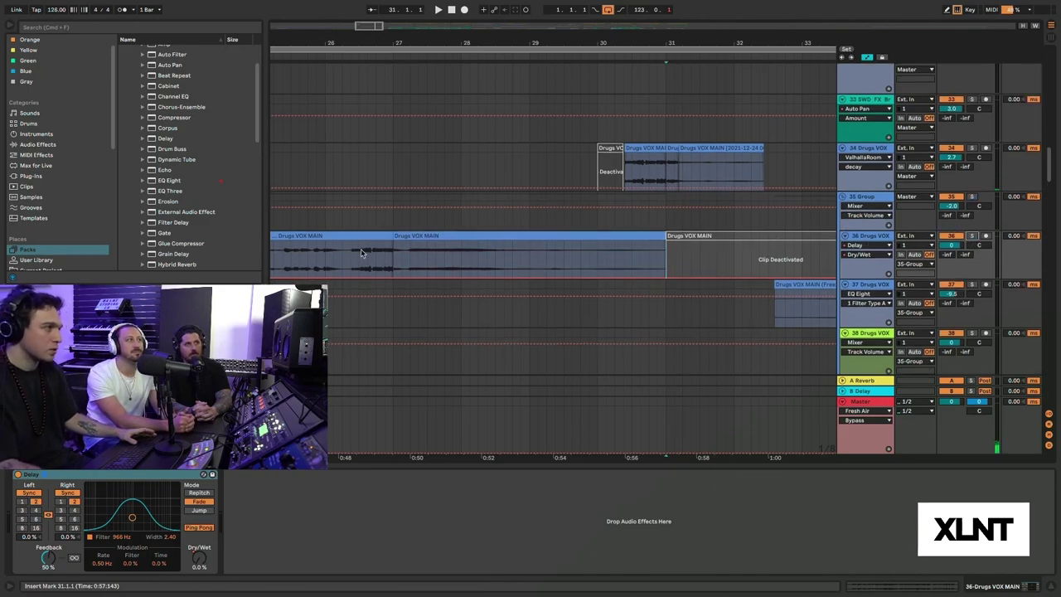
- Play the arrangement from 25.4.3 through the held vocal clip and look over the other vocal tracks
click(339, 251)
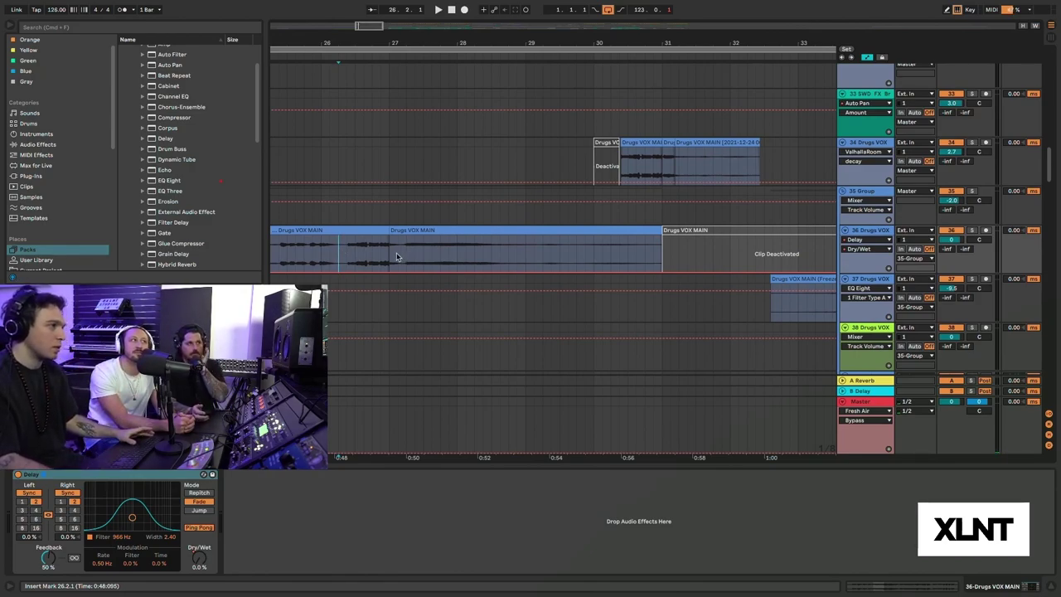
drag(394, 256, 660, 233)
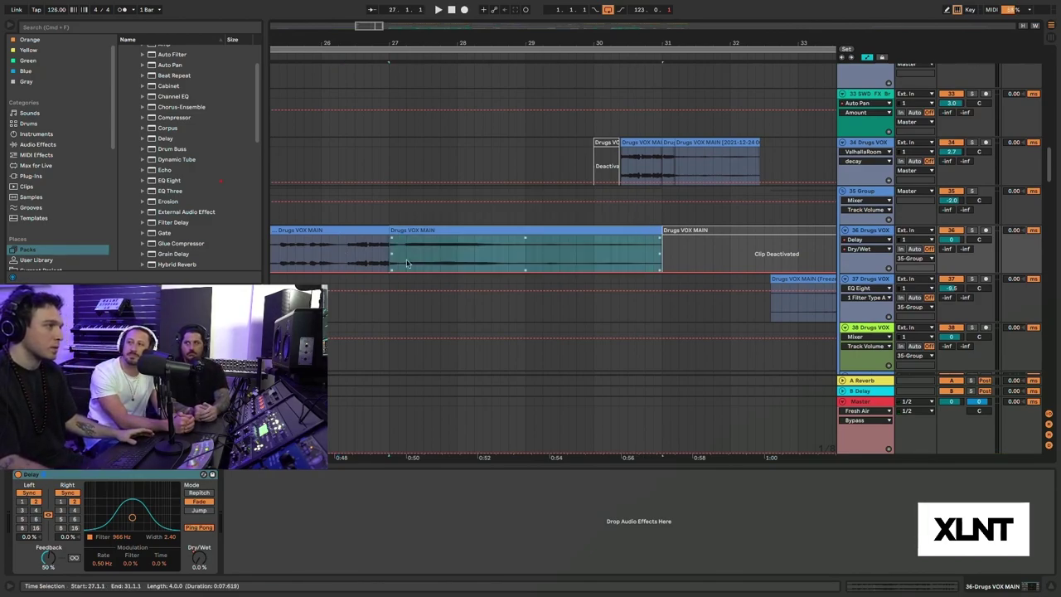
click(320, 257)
key(space)
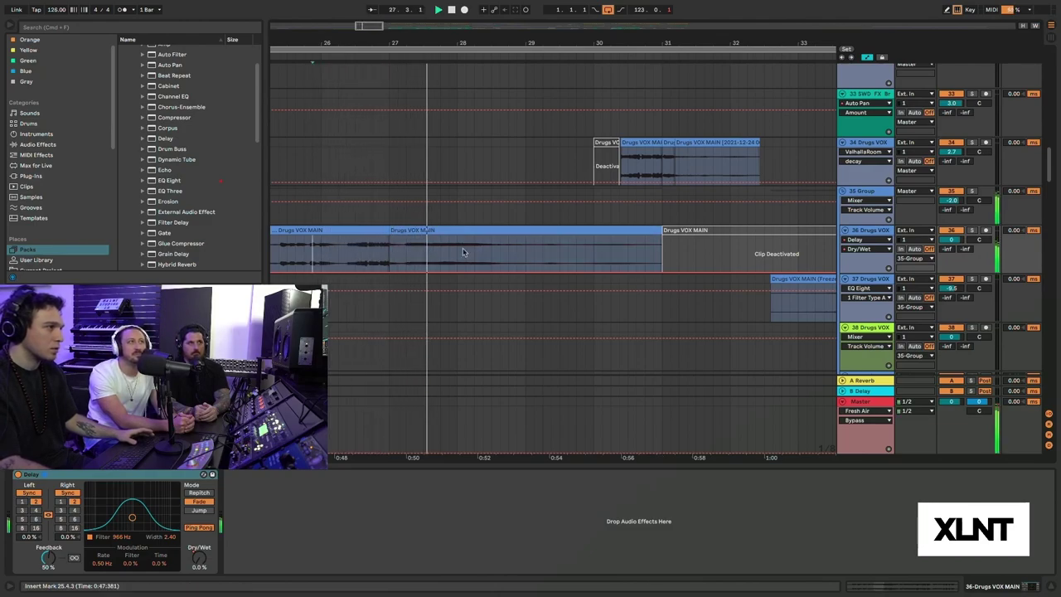
scroll(535, 251, down, 8)
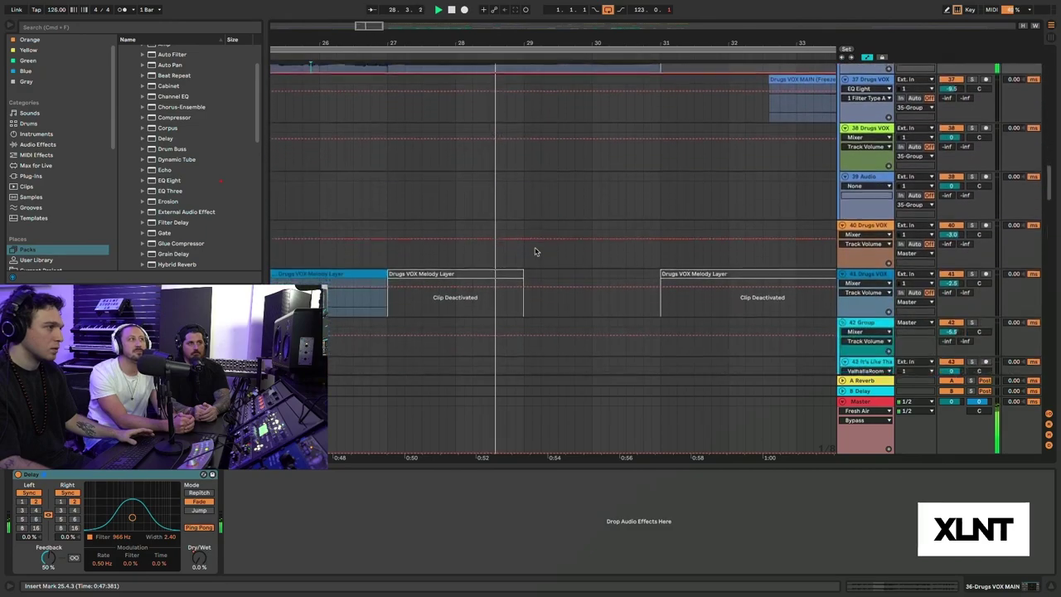
scroll(535, 251, down, 8)
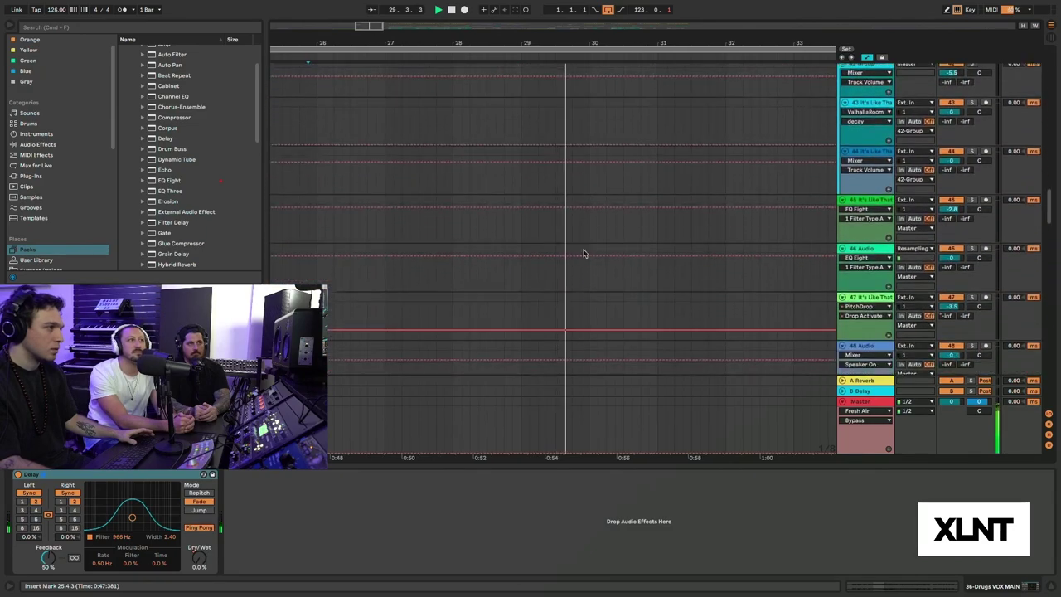
scroll(621, 262, up, 15)
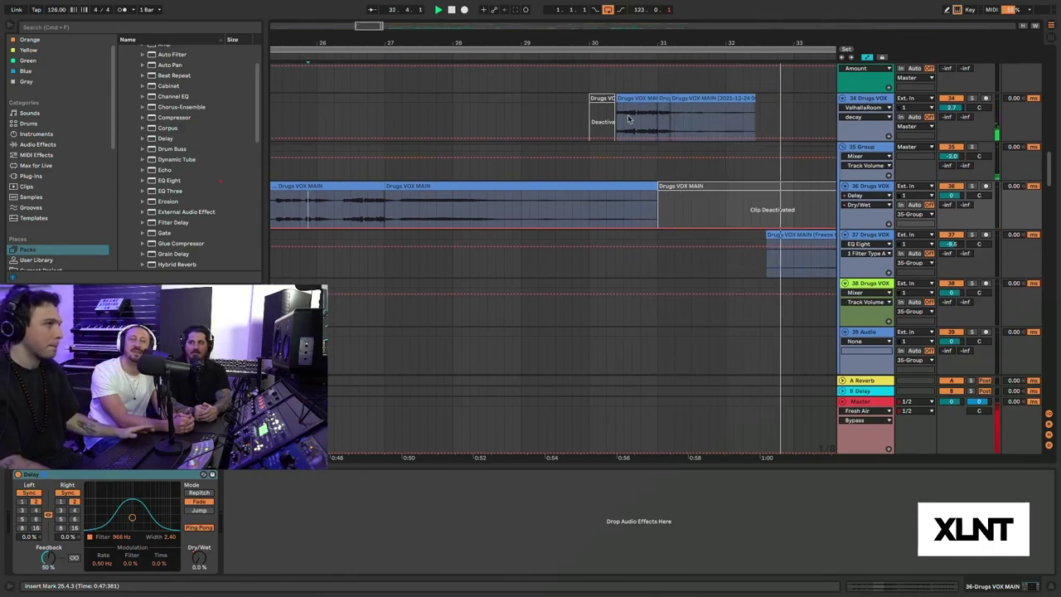
- Solo the 6 Group drums and play them from the drop at 35.1.1 with their clips shown close up
drag(675, 39, 529, 56)
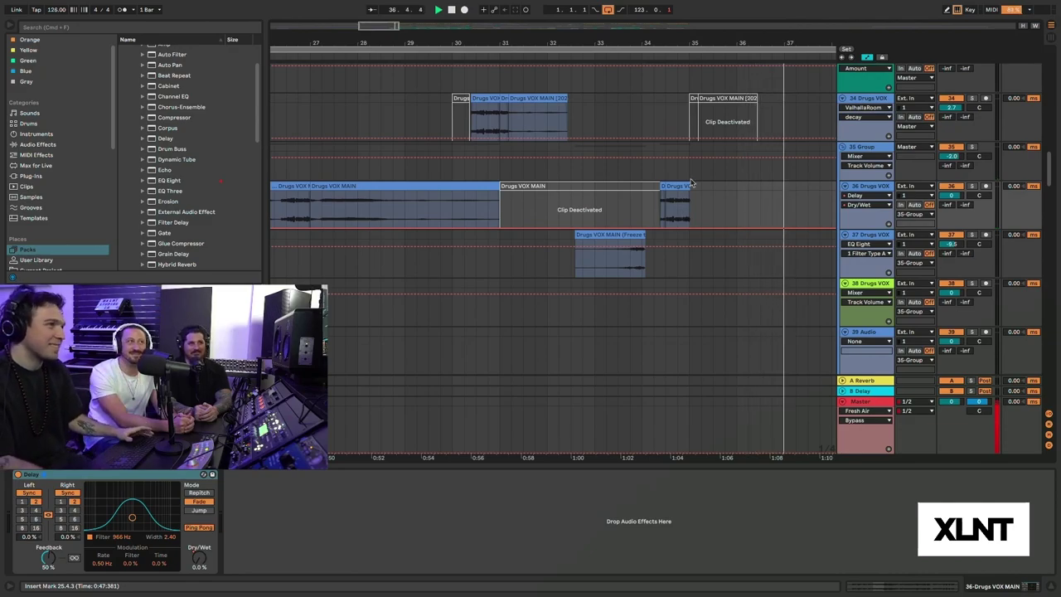
drag(707, 41, 398, 41)
scroll(497, 221, up, 6)
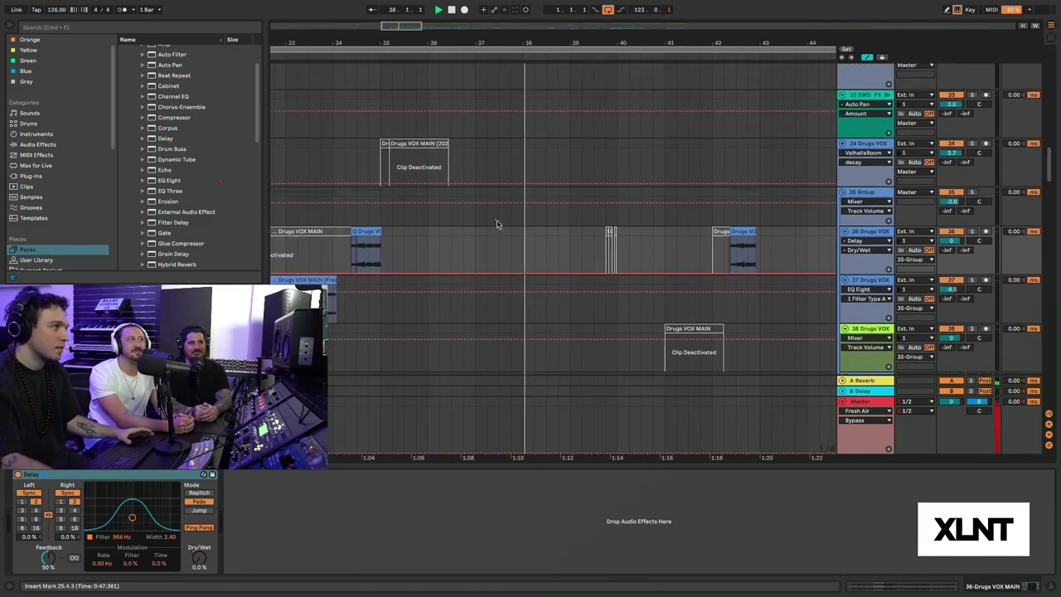
scroll(414, 228, up, 8)
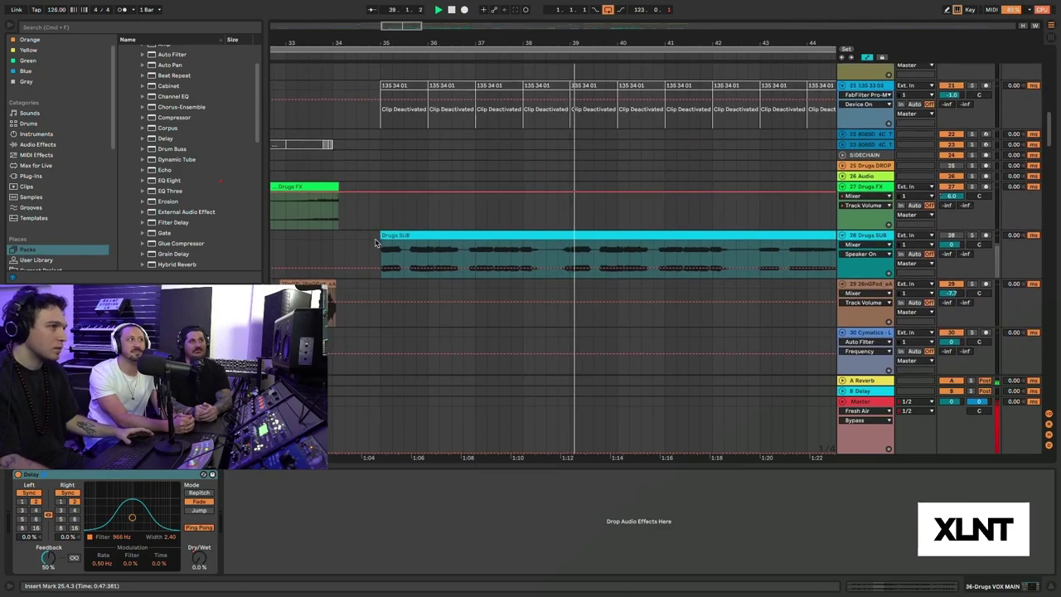
scroll(378, 242, up, 10)
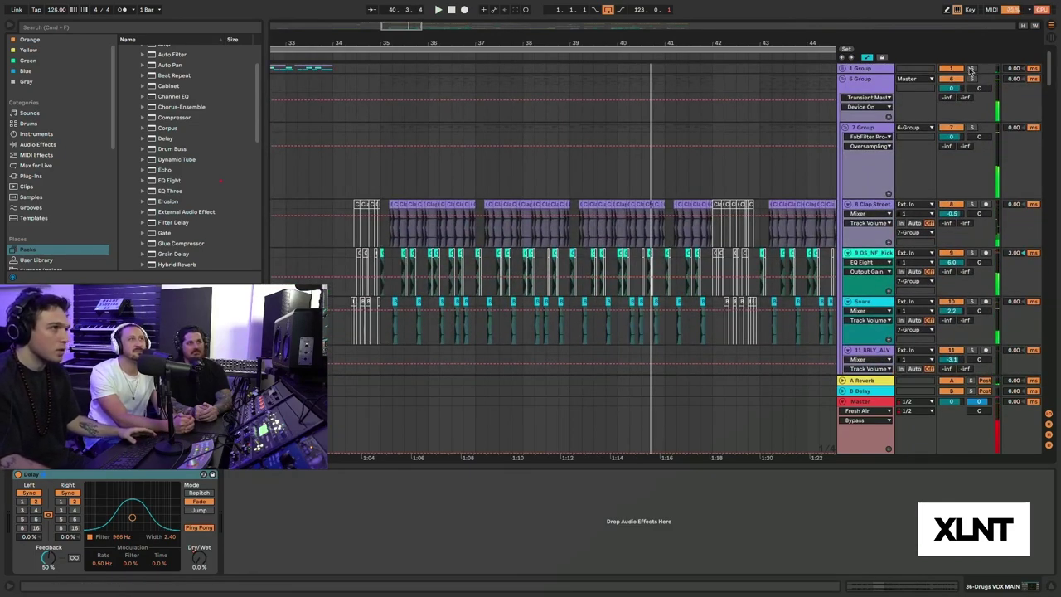
click(381, 181)
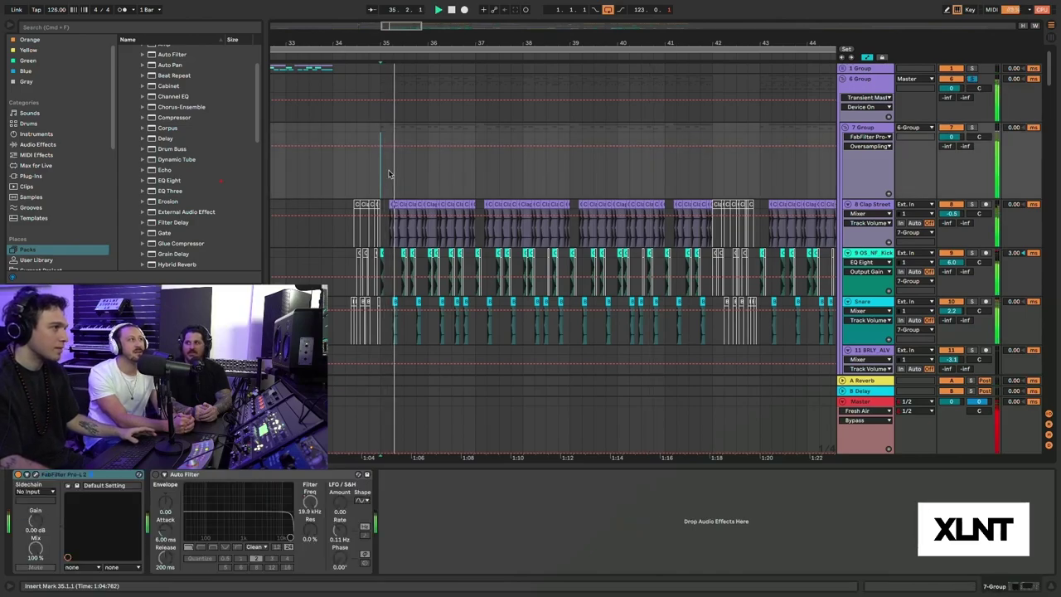
scroll(390, 180, left, 1)
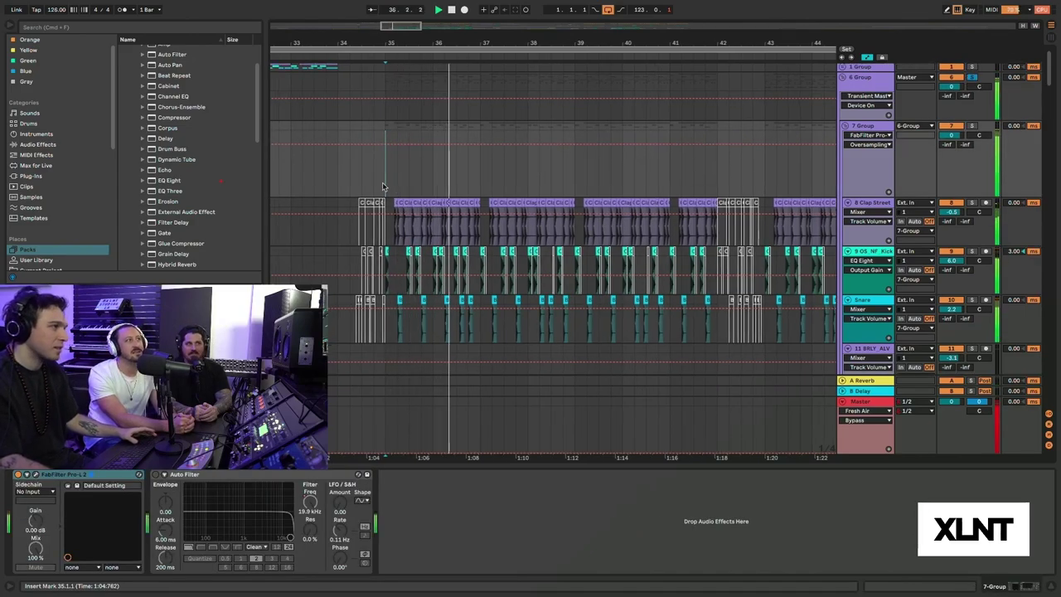
key(plus)
key(plus)
key(plus)
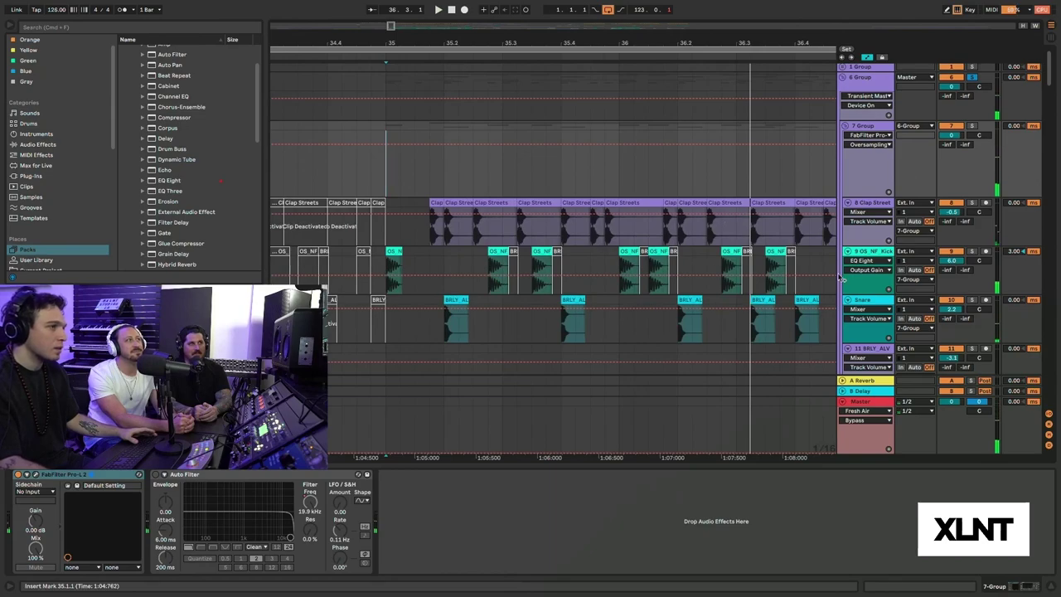
- Solo the Snare track and audition its clip at 35.2.1 several times
click(878, 301)
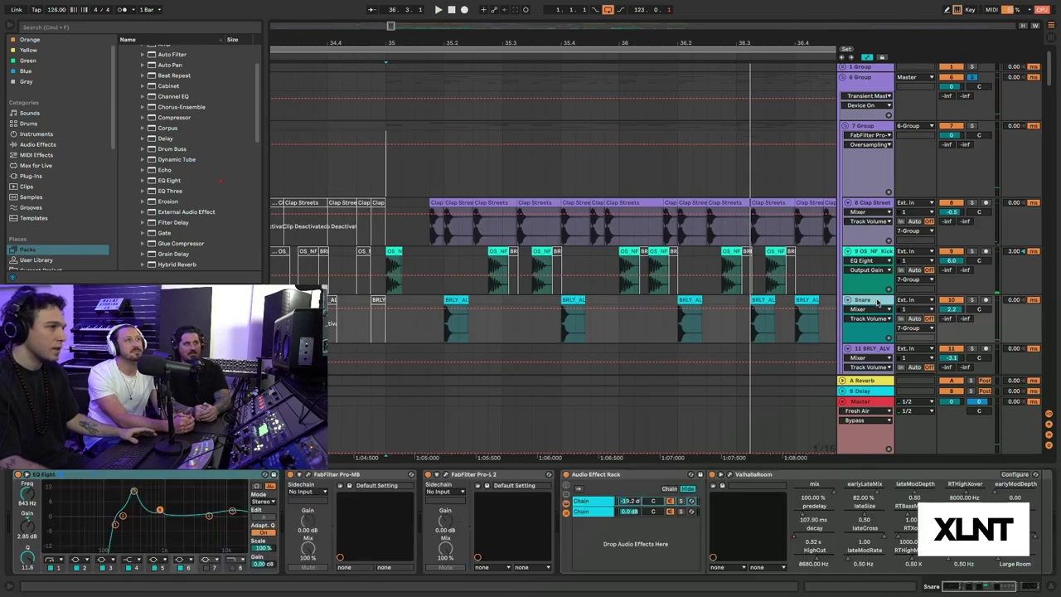
click(972, 301)
click(451, 300)
key(space)
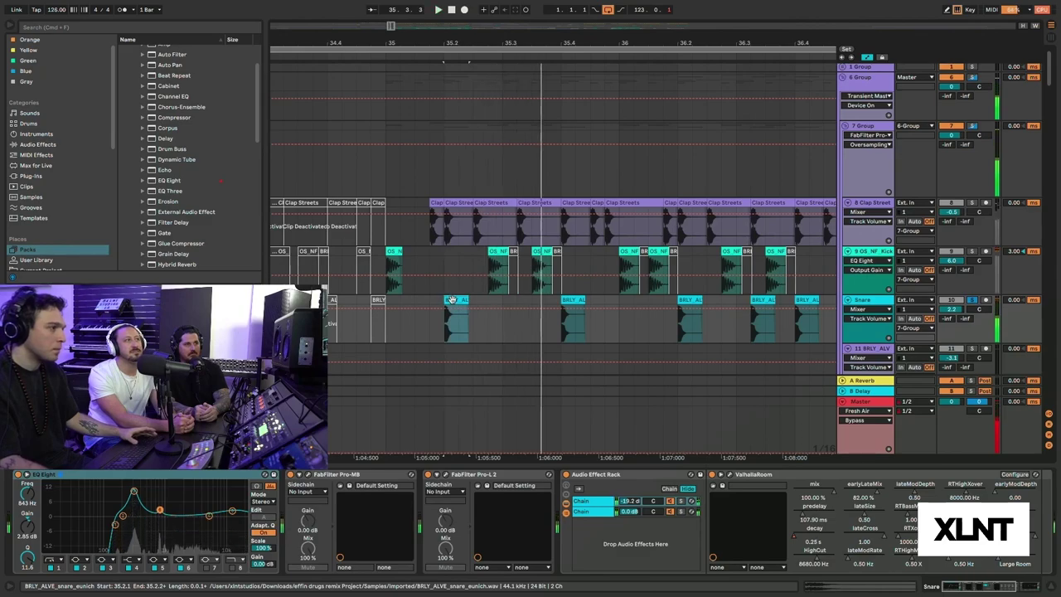
key(space)
key(space)
key(space)
key(space)
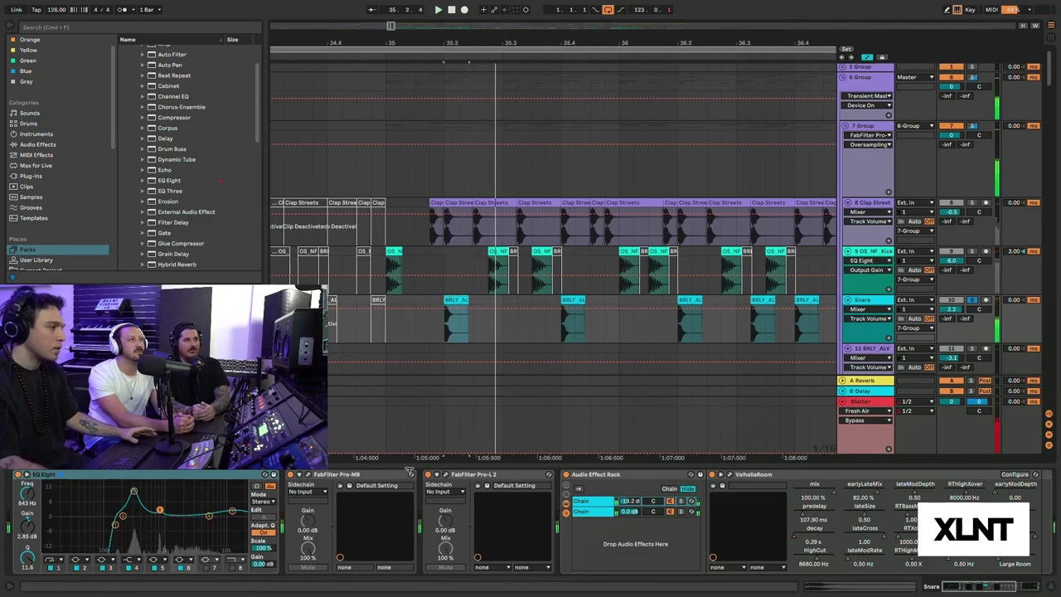
- Open the ValhallaRoom reverb in the first chain of the Snare track's Audio Effect Rack
click(605, 505)
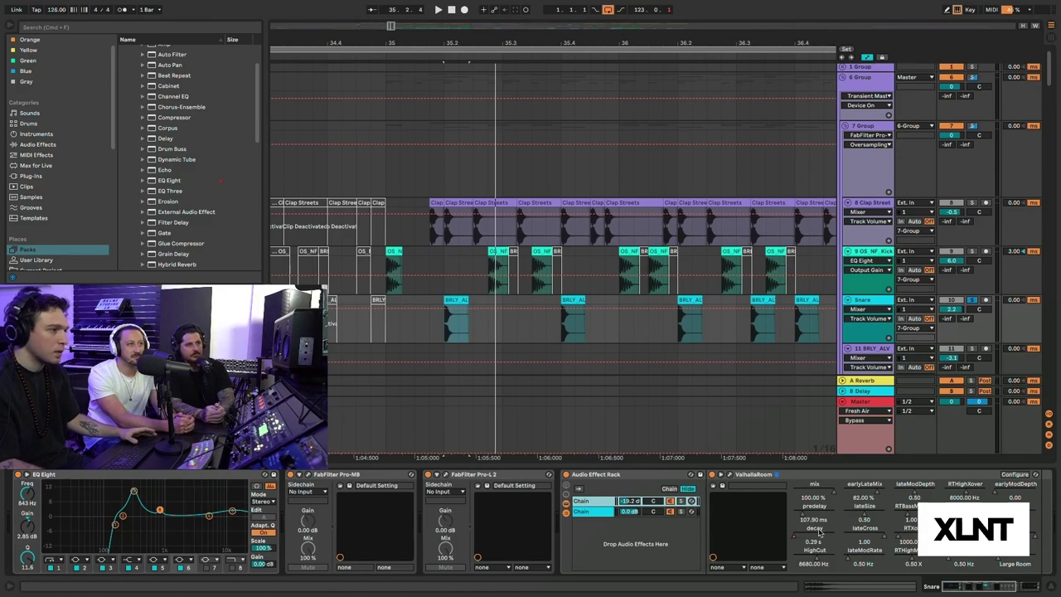
click(729, 476)
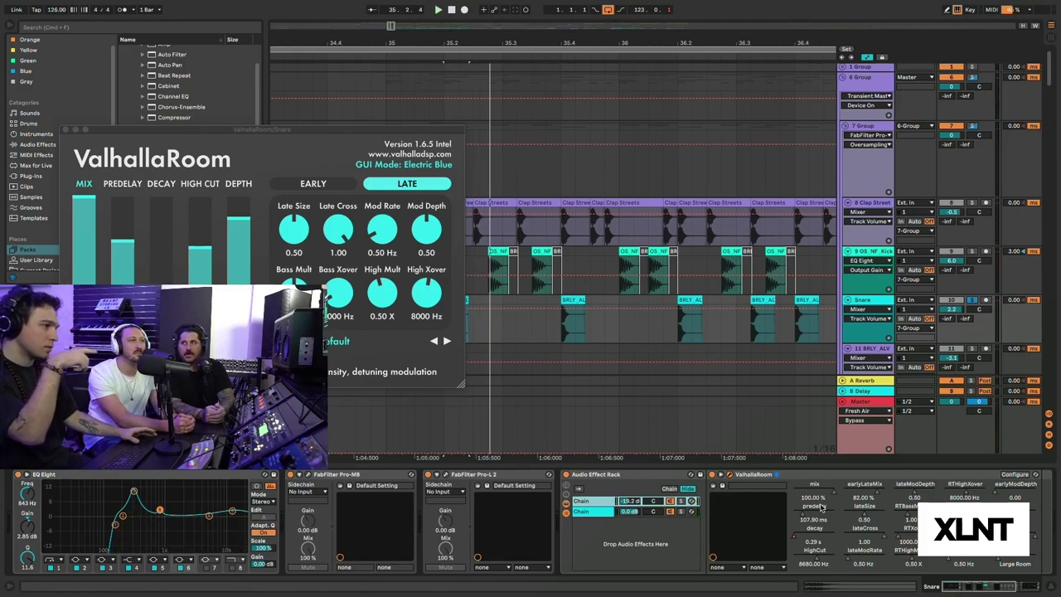
click(686, 296)
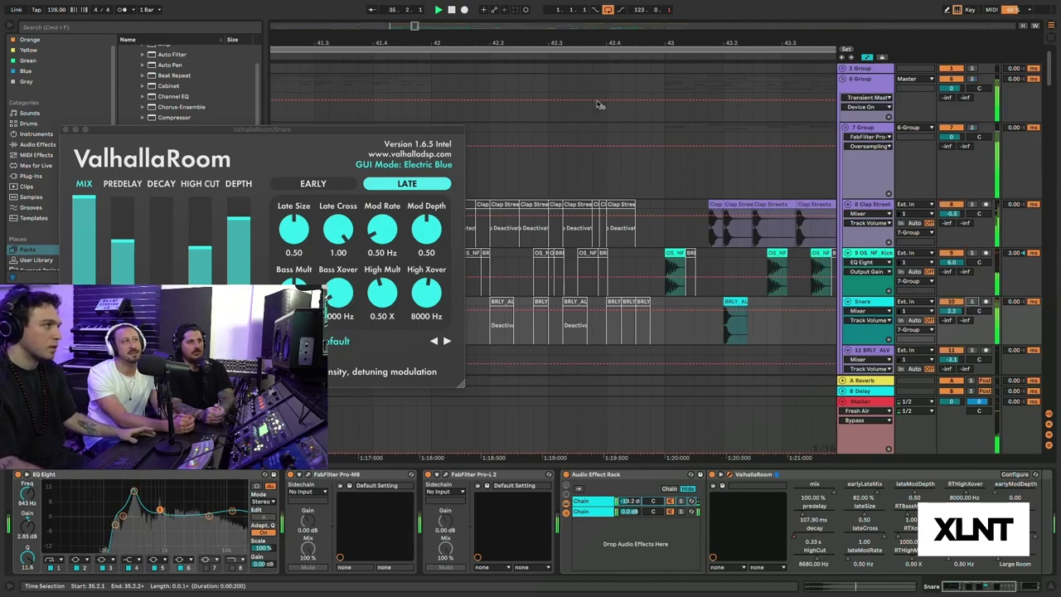
- Play the drums on into bar 46, and solo the 8 Clap Streets track to audition it from 35.1.1
drag(612, 41, 835, 42)
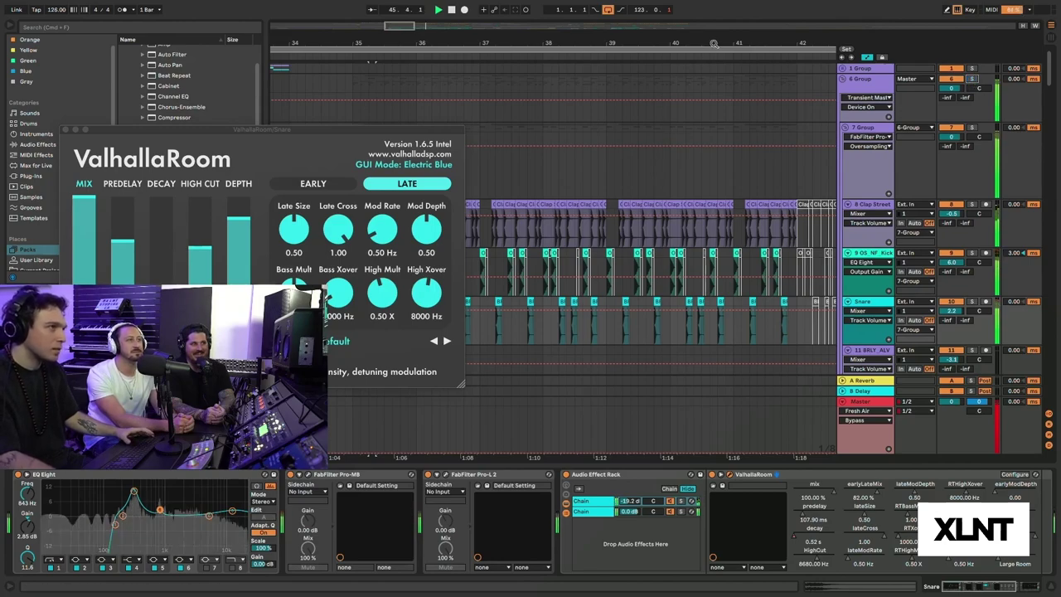
drag(714, 43, 714, 20)
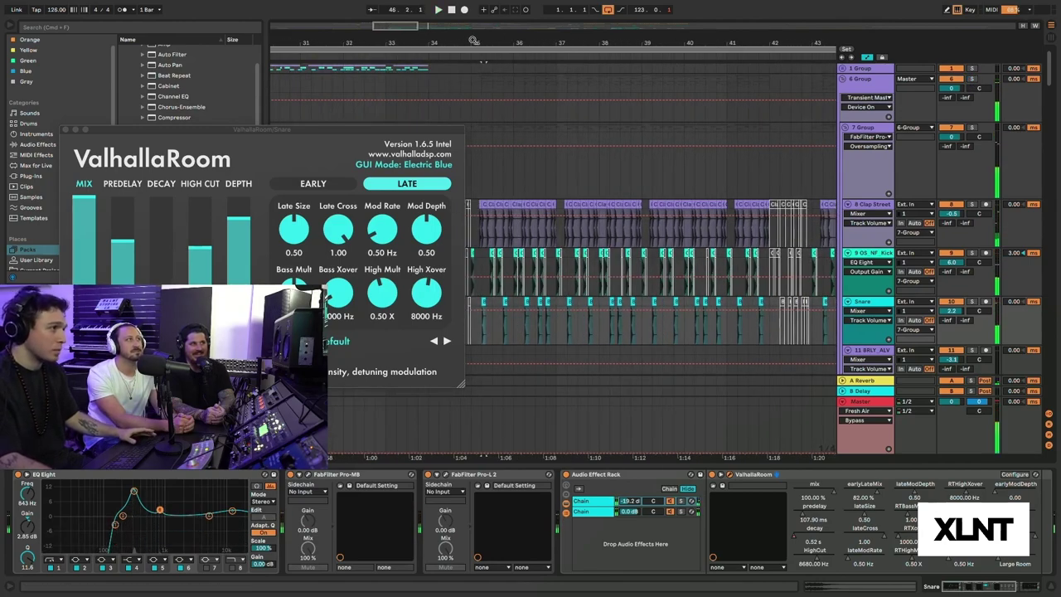
drag(473, 40, 515, 83)
click(515, 62)
click(972, 205)
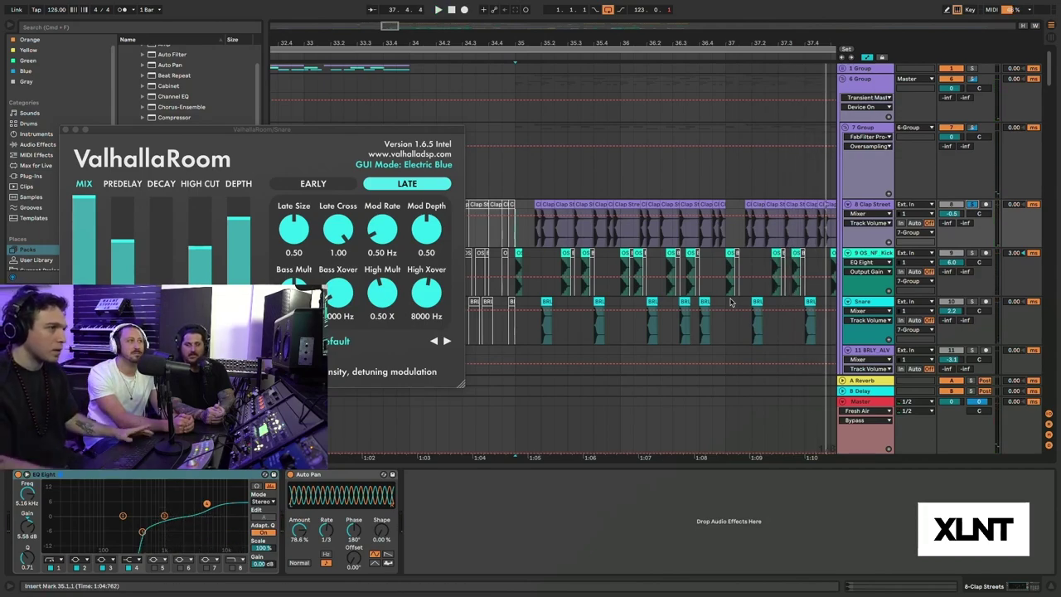
- Solo the HATS group and play its hi-hat tracks from 35.1.1 alongside the drums
scroll(731, 301, down, 5)
click(558, 243)
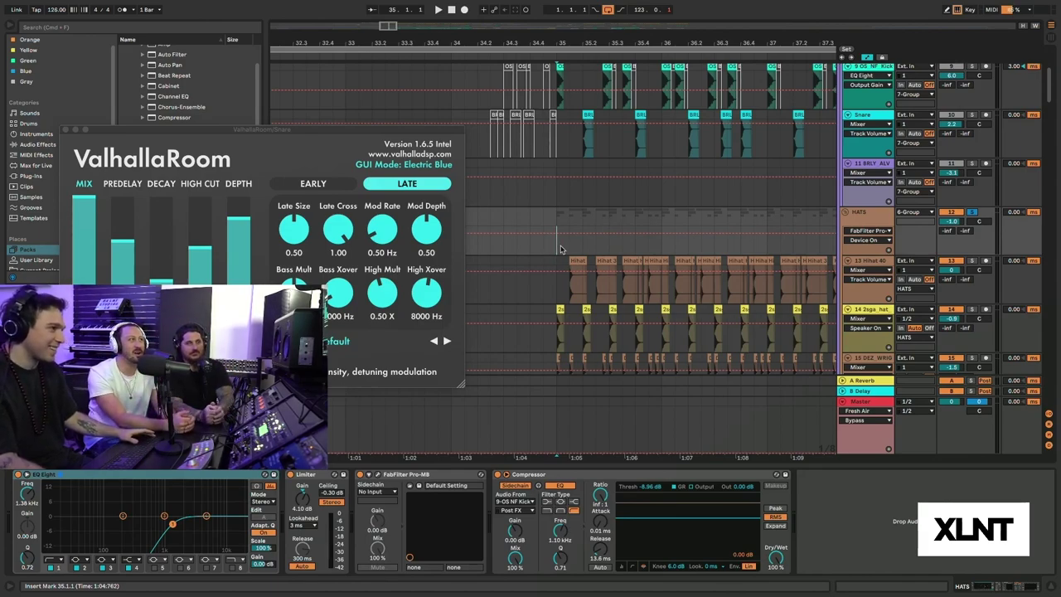
key(space)
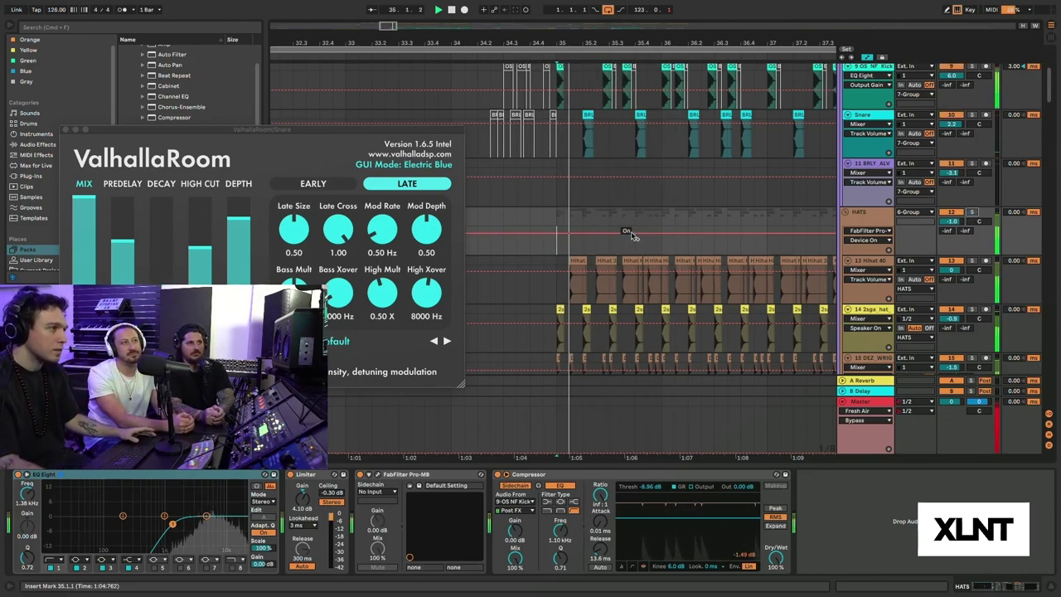
scroll(655, 239, down, 3)
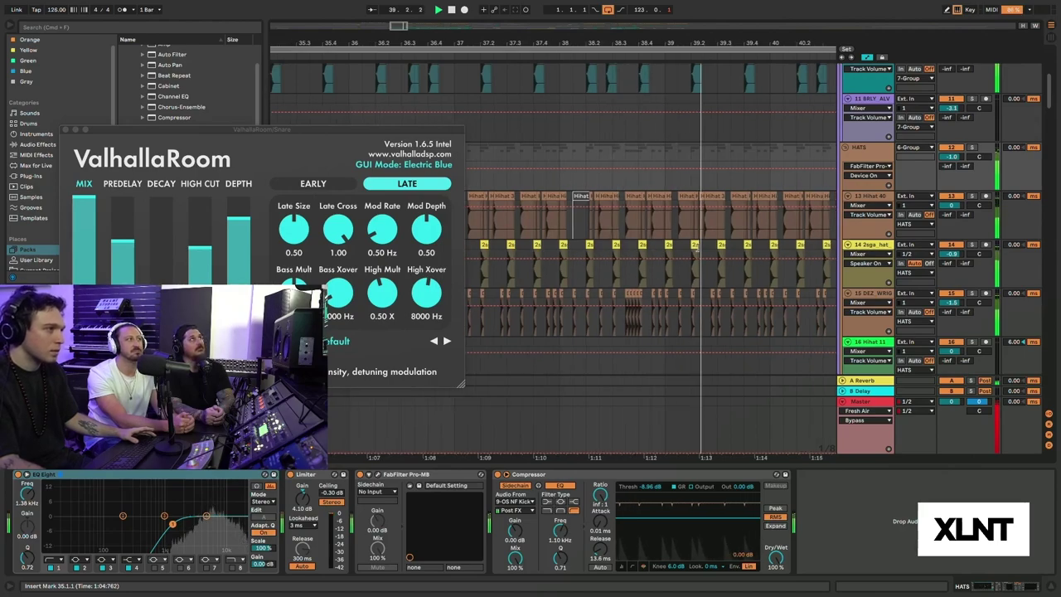
- Play the hi-hats from 38.1.1 into bar 43 and look over the extra Hihat 11 and Hihat 14 layers
click(574, 328)
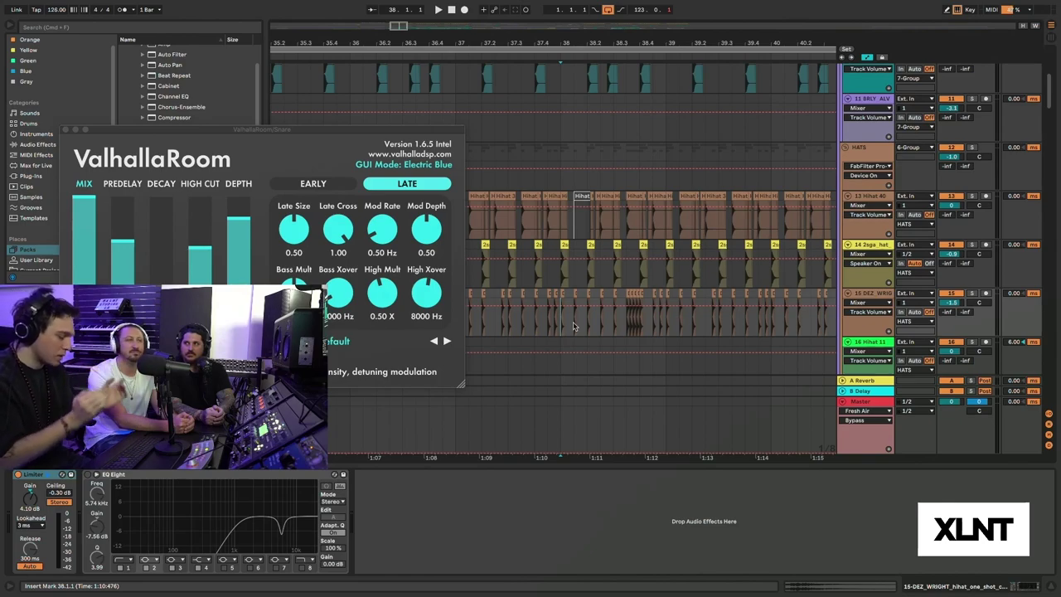
key(space)
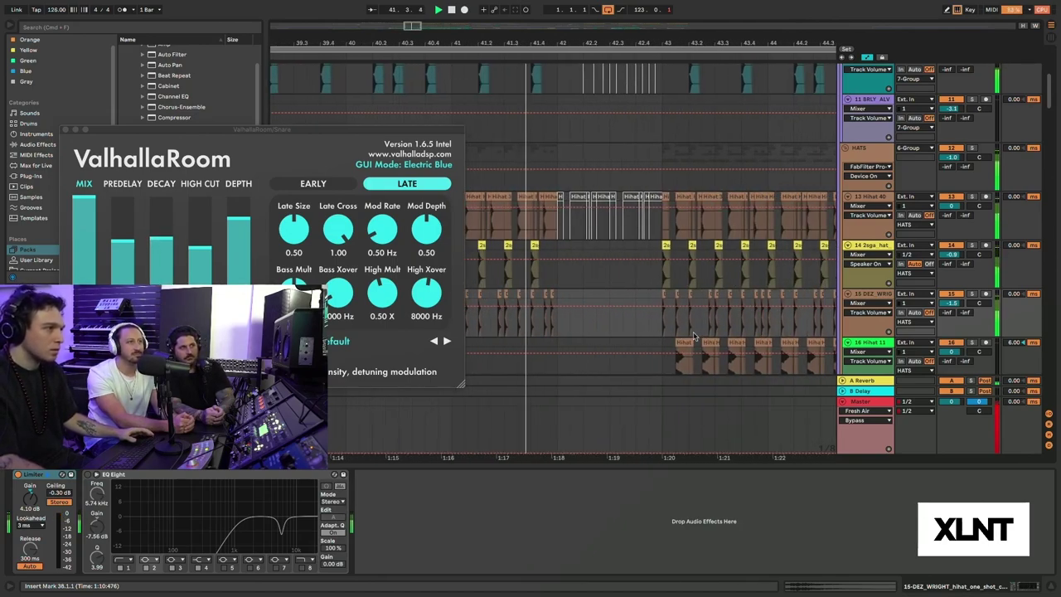
scroll(693, 333, down, 5)
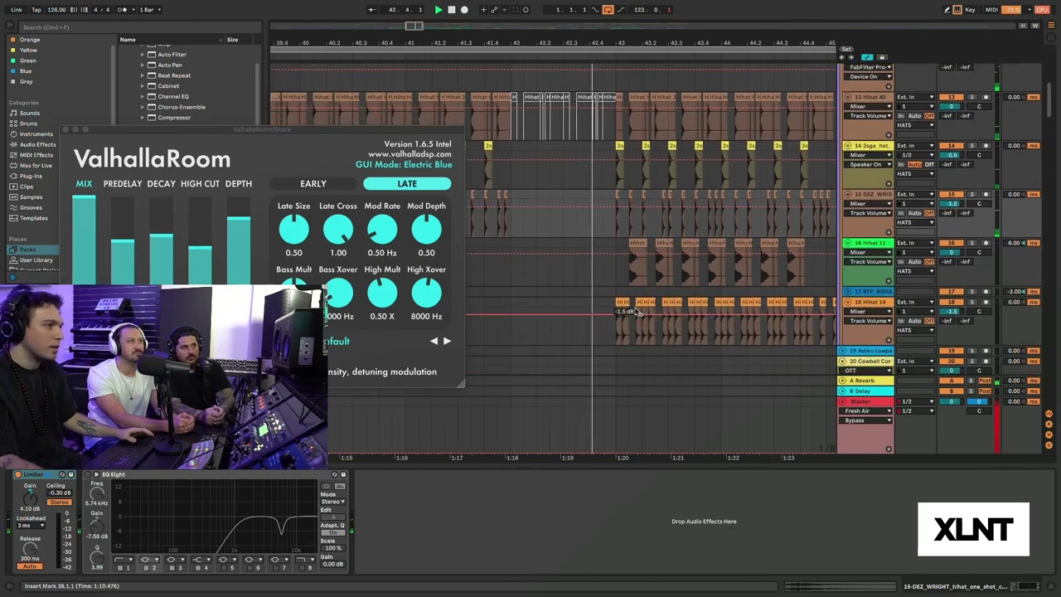
scroll(616, 329, up, 1)
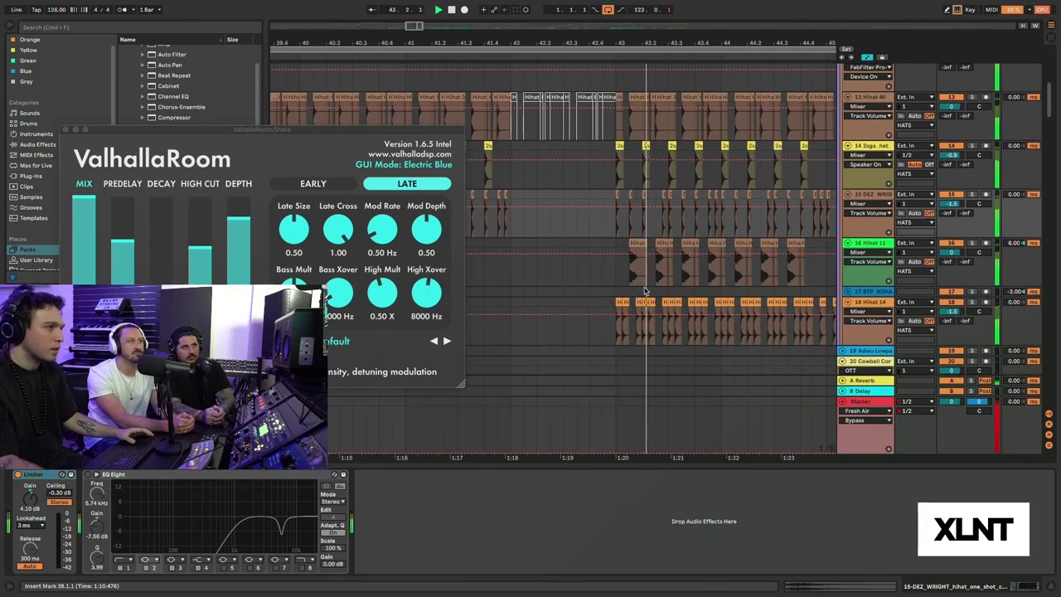
- Solo the Hihat 14 track and audition it from 43.1.1, and play the Hihat 11 layer from the same position
click(616, 329)
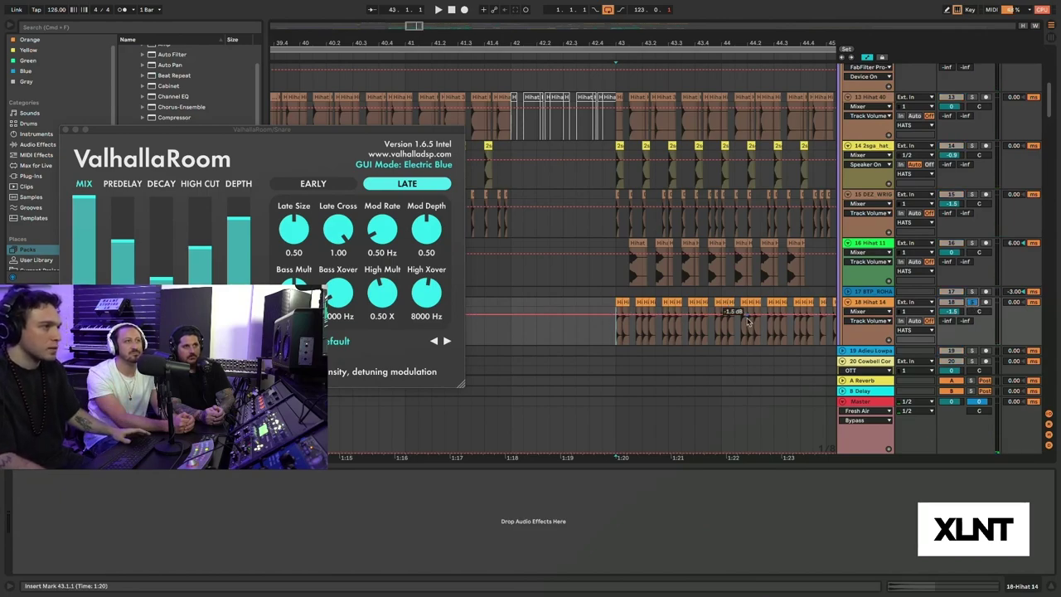
key(space)
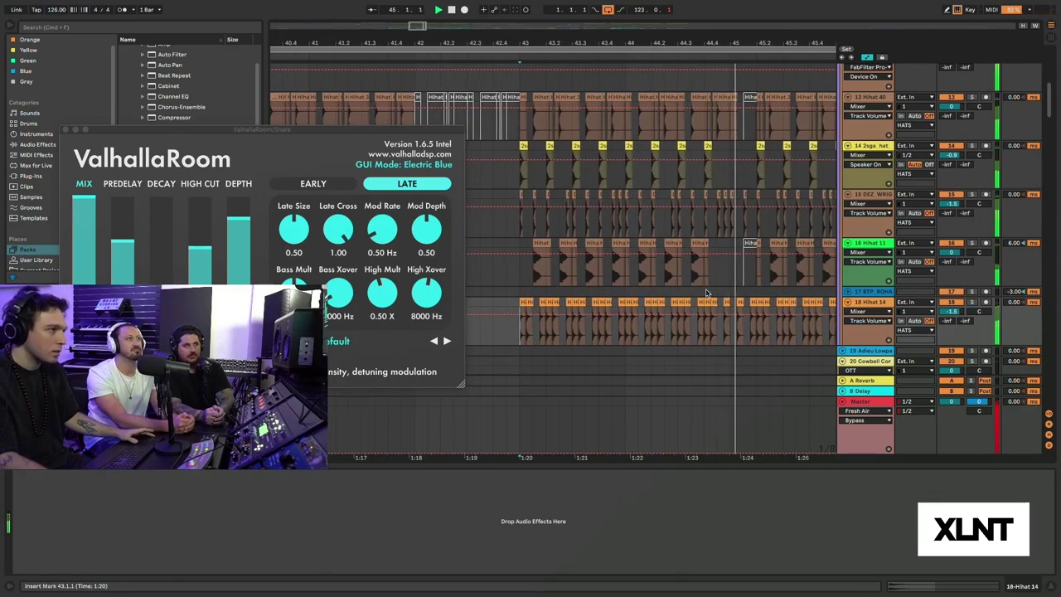
key(space)
click(522, 275)
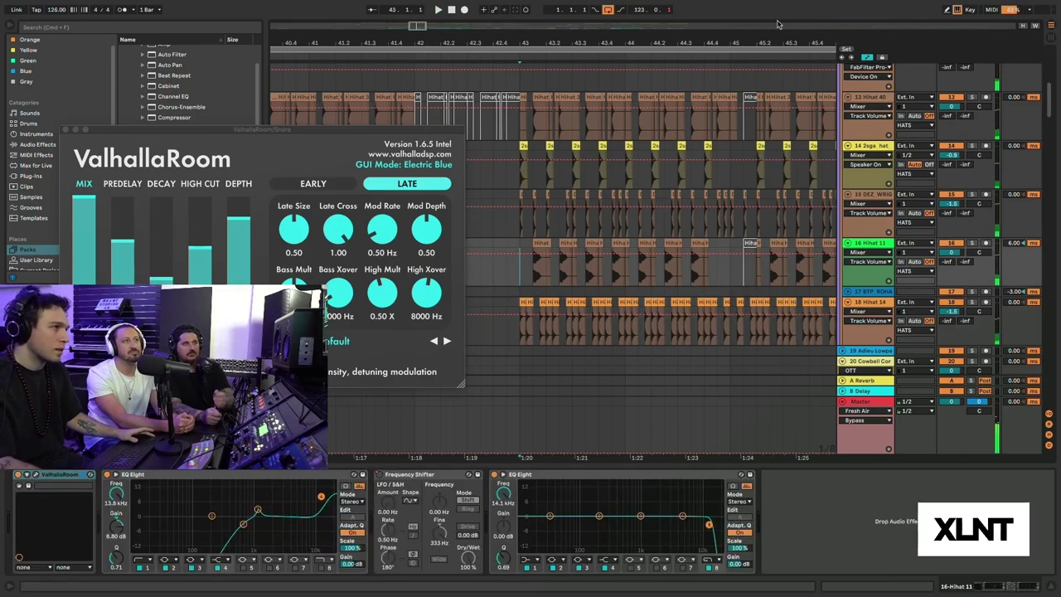
key(space)
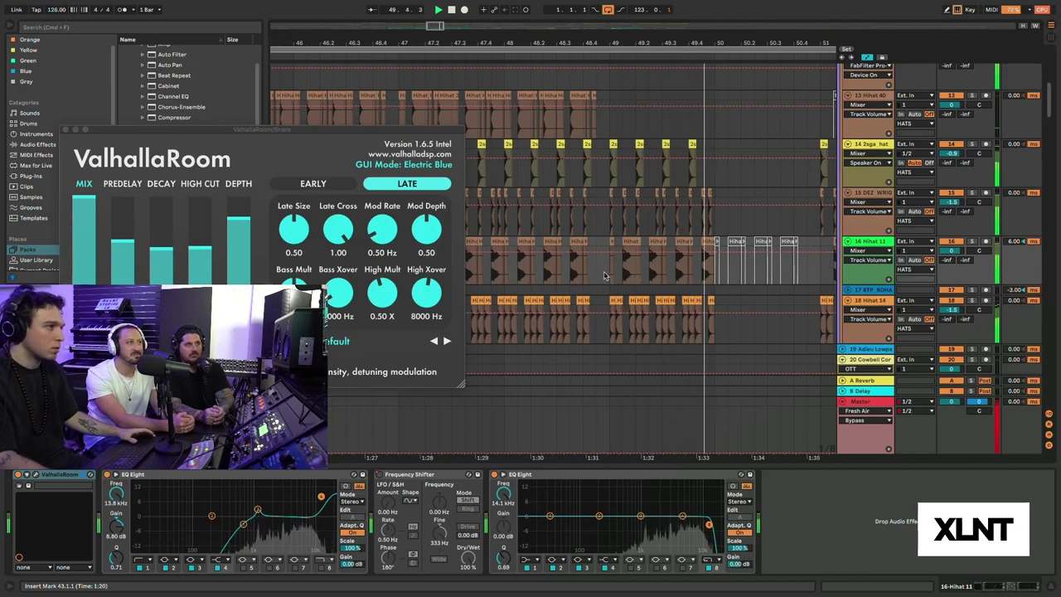
- Mark the hi-hat section starting at 49.1.1 across the hat tracks and play the drum variations through bar 54
drag(611, 278, 700, 160)
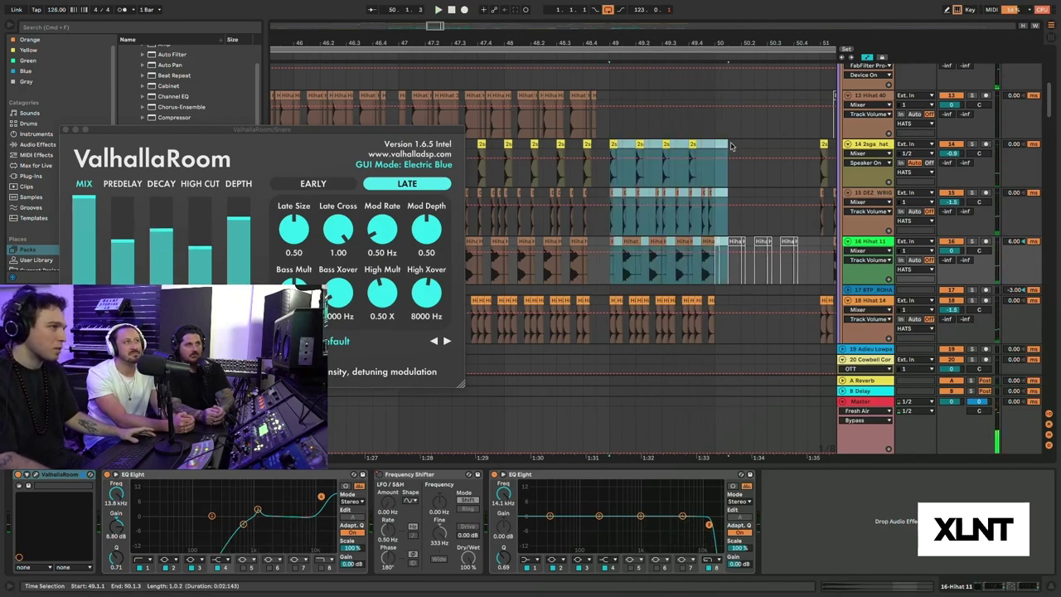
click(719, 146)
click(612, 316)
key(space)
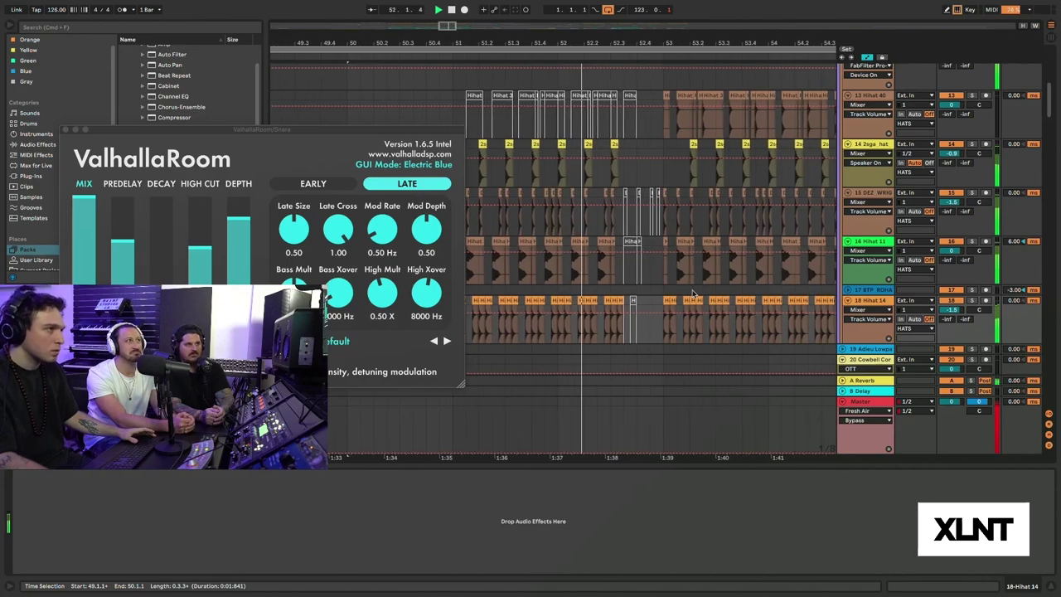
scroll(693, 293, up, 3)
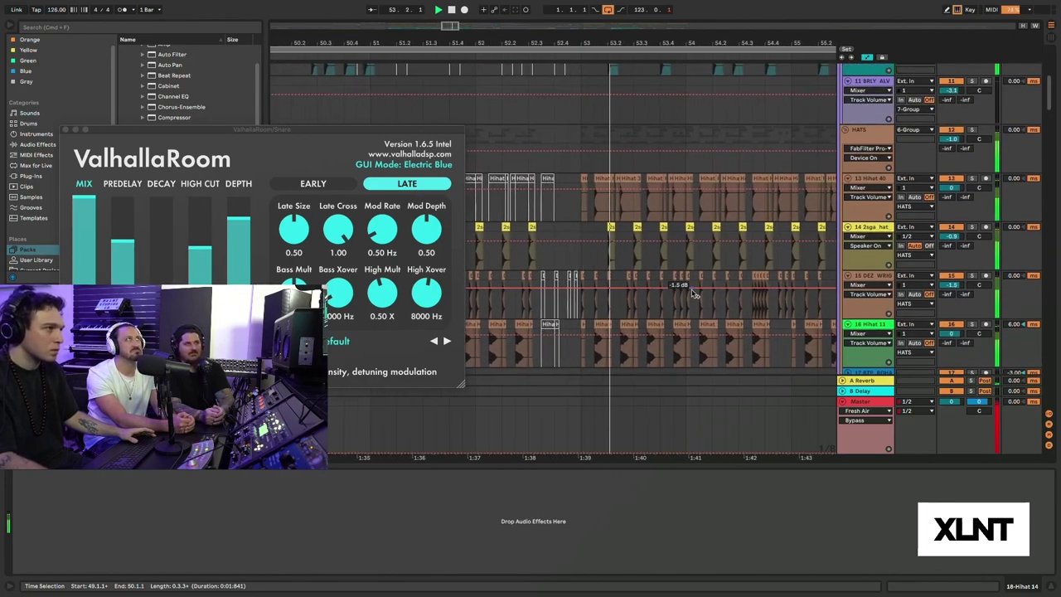
scroll(693, 294, up, 6)
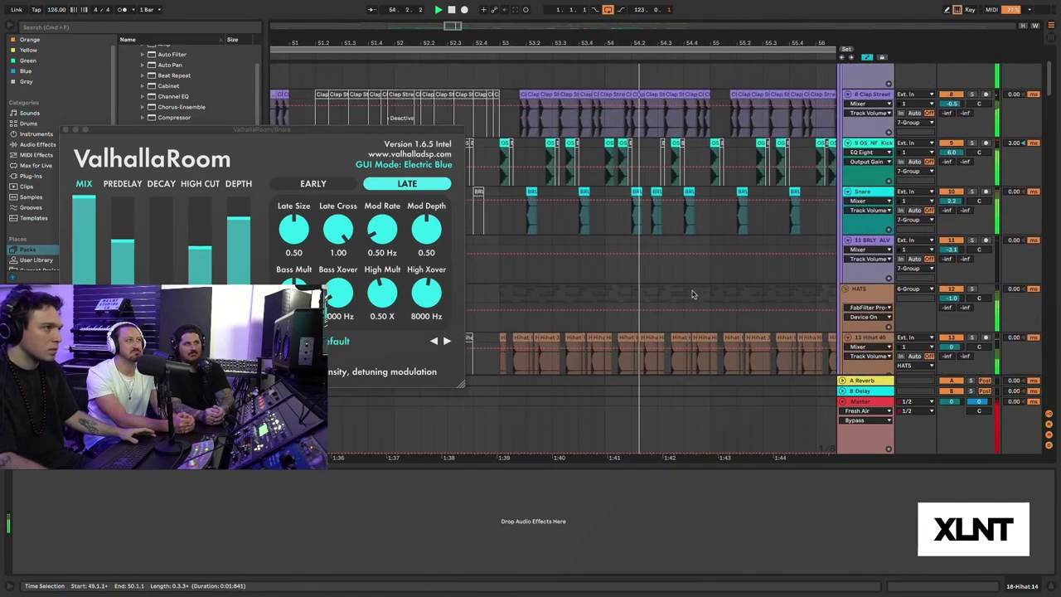
scroll(693, 293, up, 3)
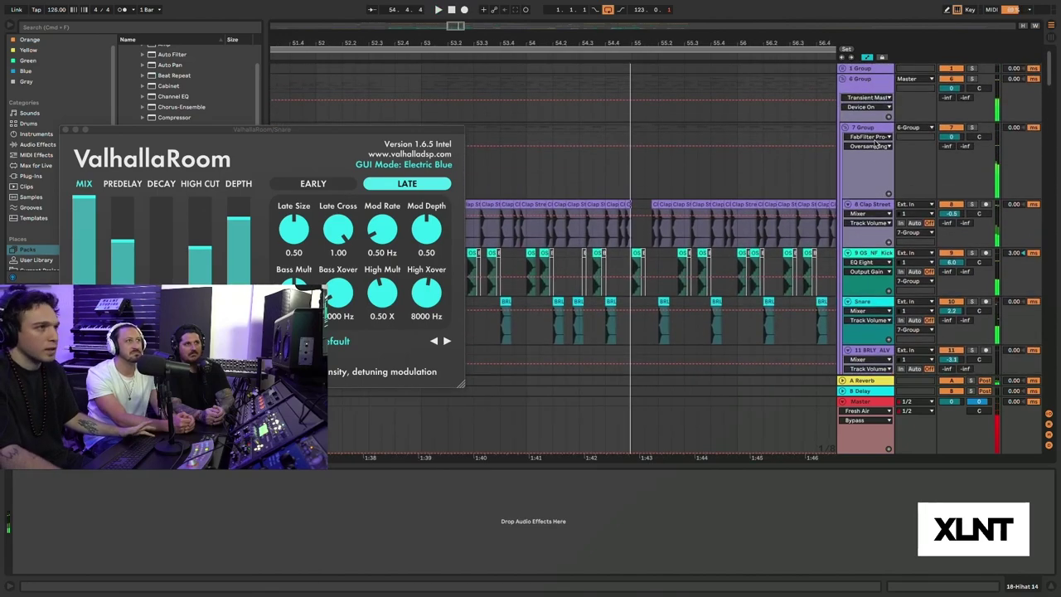
- Collapse the 6 Group drums, and solo track 21 to audition its 135 34 01 clip from 51.1.1
click(843, 80)
scroll(747, 136, down, 8)
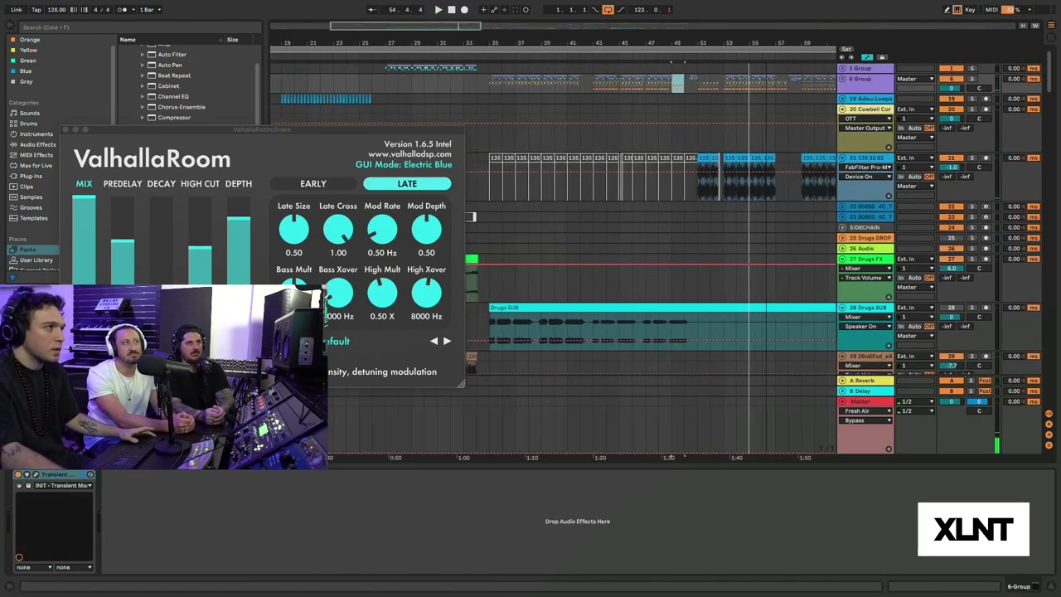
scroll(715, 154, down, 3)
scroll(713, 153, up, 3)
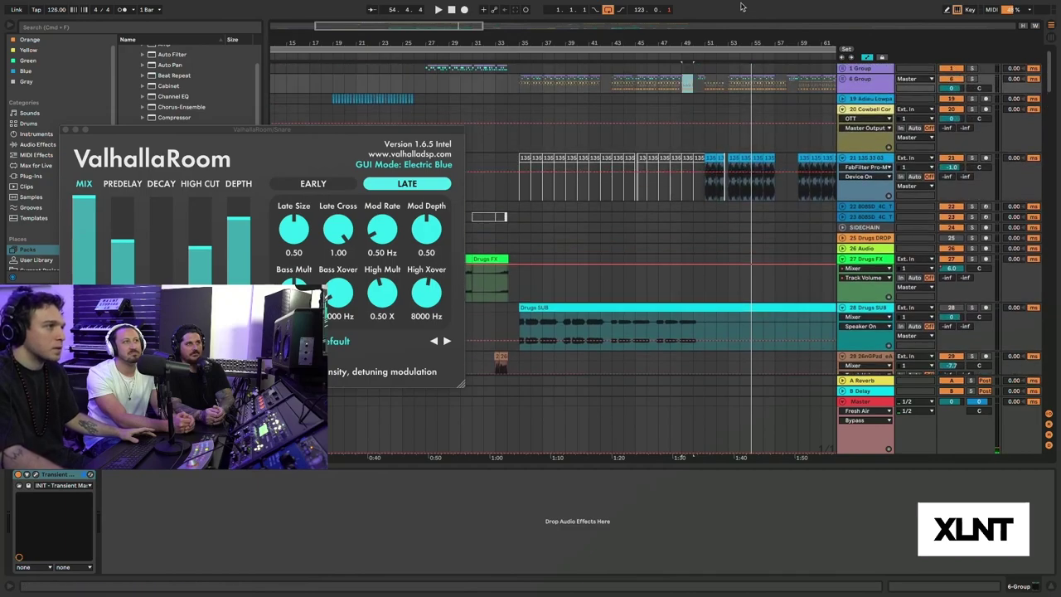
drag(708, 42, 709, 101)
click(744, 159)
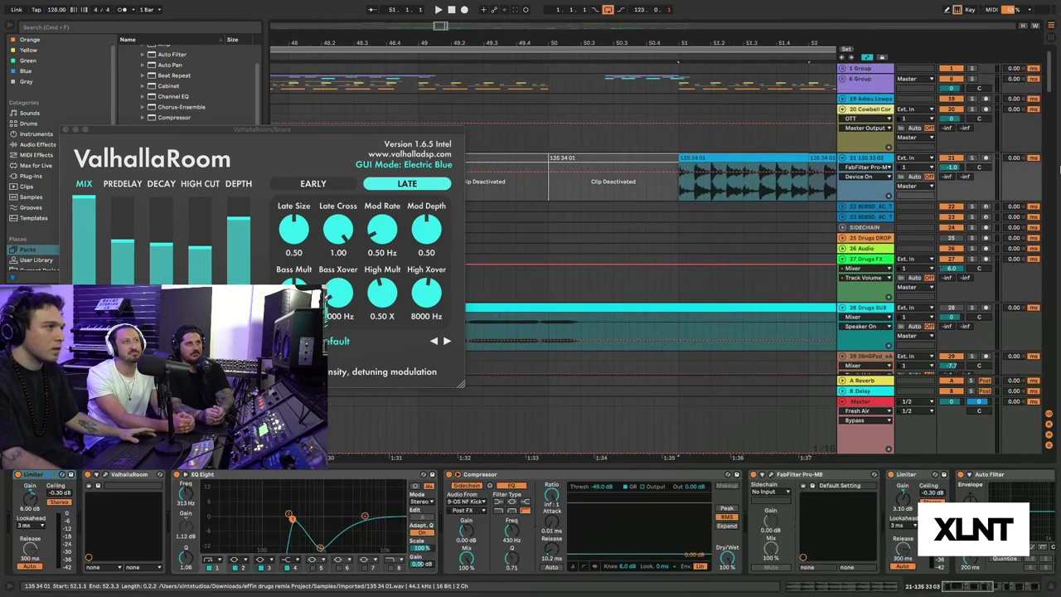
click(971, 158)
key(space)
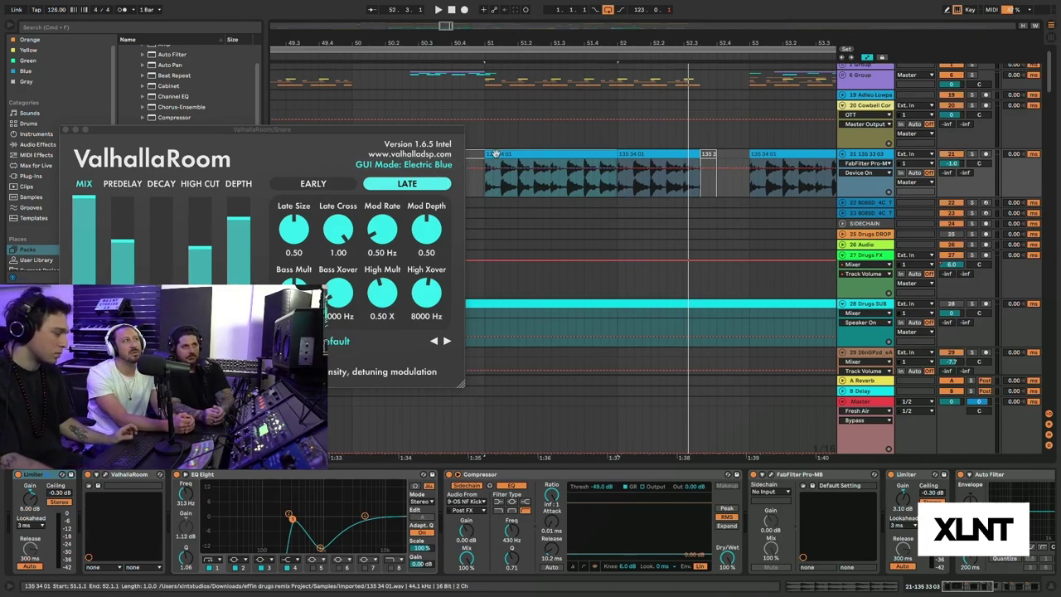
- Play the 135 34 01 loop together with the drums into bar 58 and look over the clap, kick and snare clips there
scroll(502, 156, right, 1)
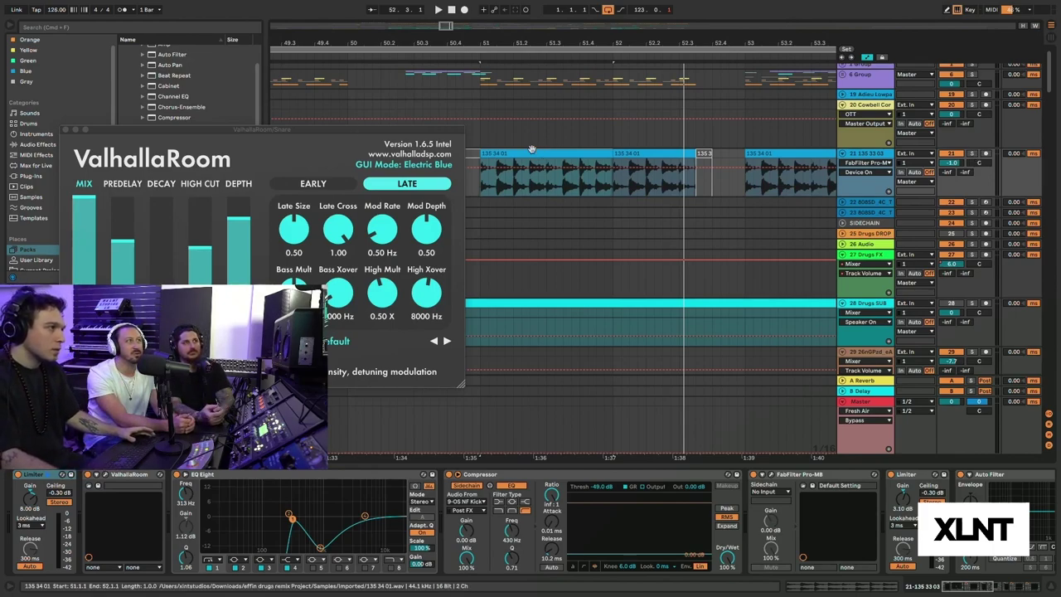
key(space)
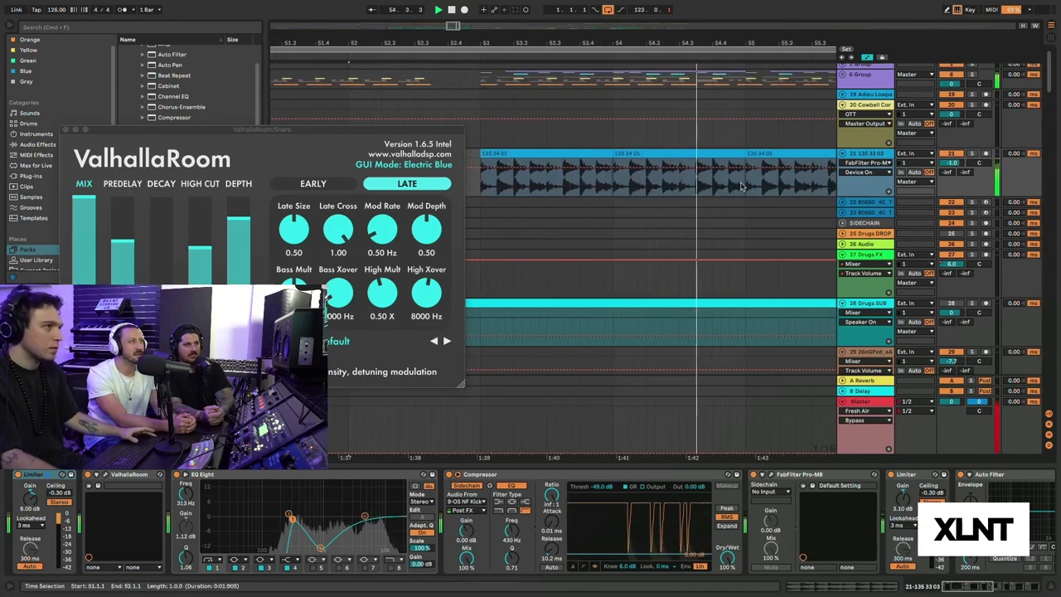
scroll(740, 187, right, 4)
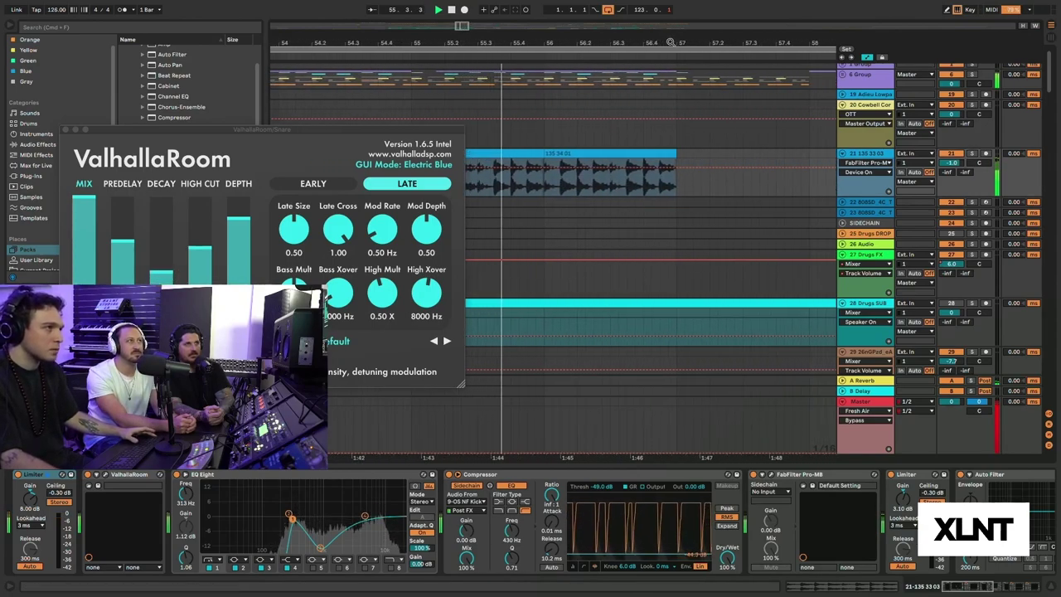
drag(671, 41, 659, 10)
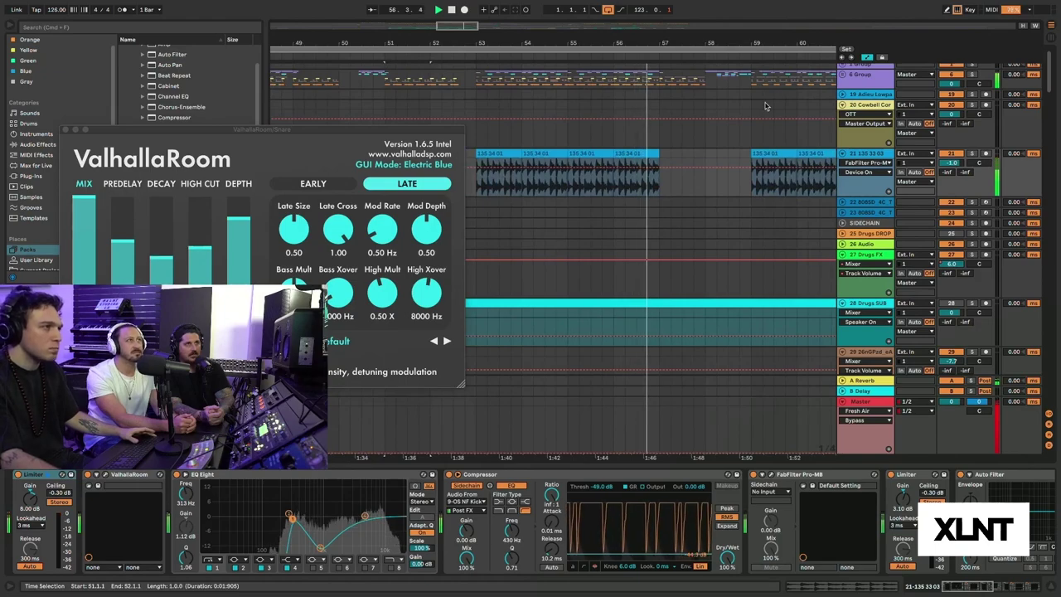
drag(756, 43, 627, 70)
scroll(531, 233, up, 10)
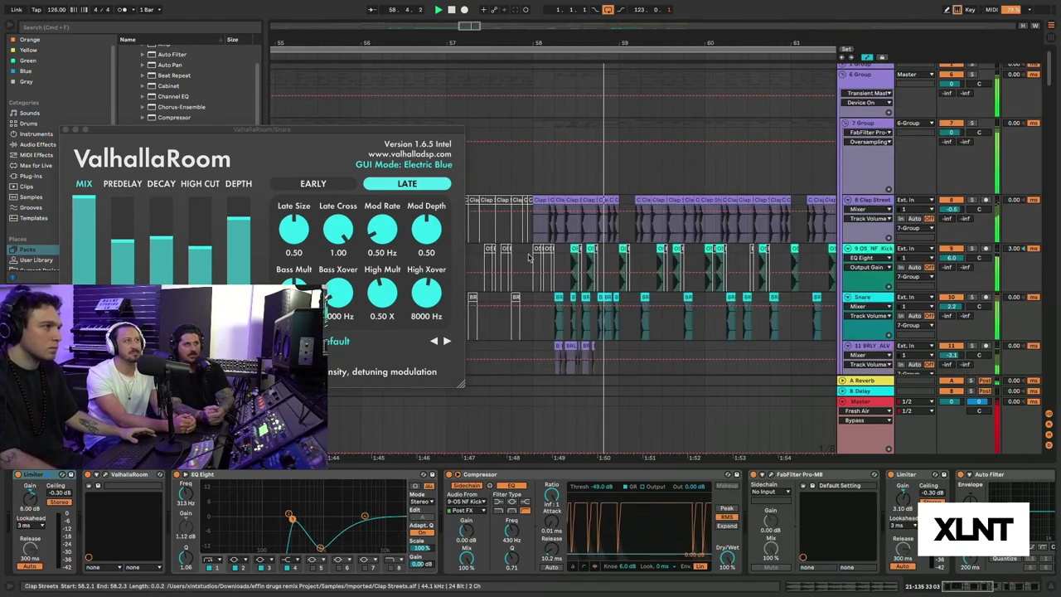
- Solo the 6 Group and play the drum fill from 58.1.1 with its clap, snare and rim clips shown close up
click(528, 238)
scroll(543, 149, down, 3)
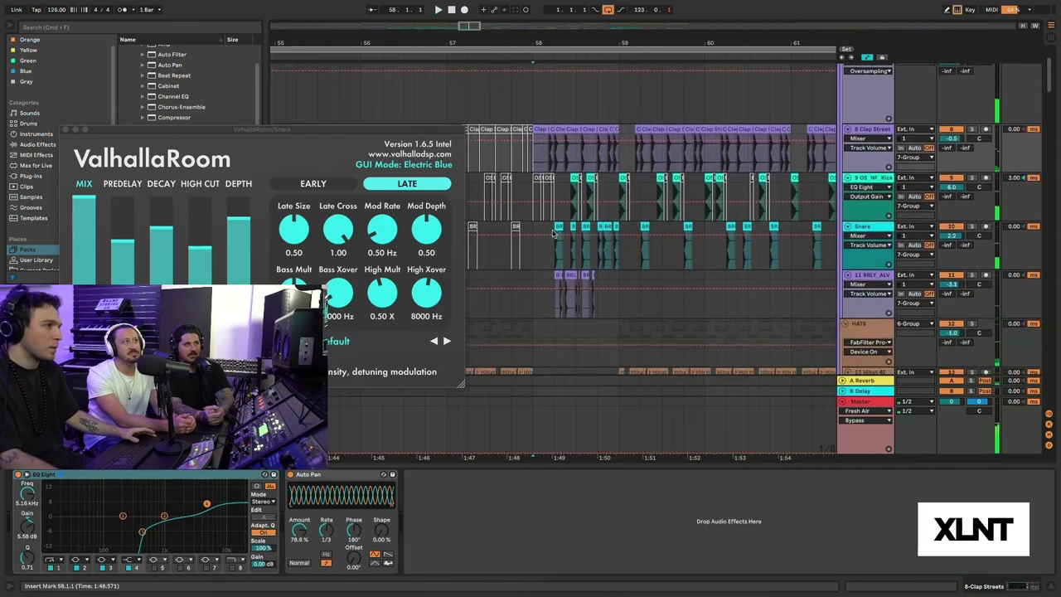
drag(567, 44, 587, 87)
scroll(927, 137, up, 2)
scroll(941, 136, up, 6)
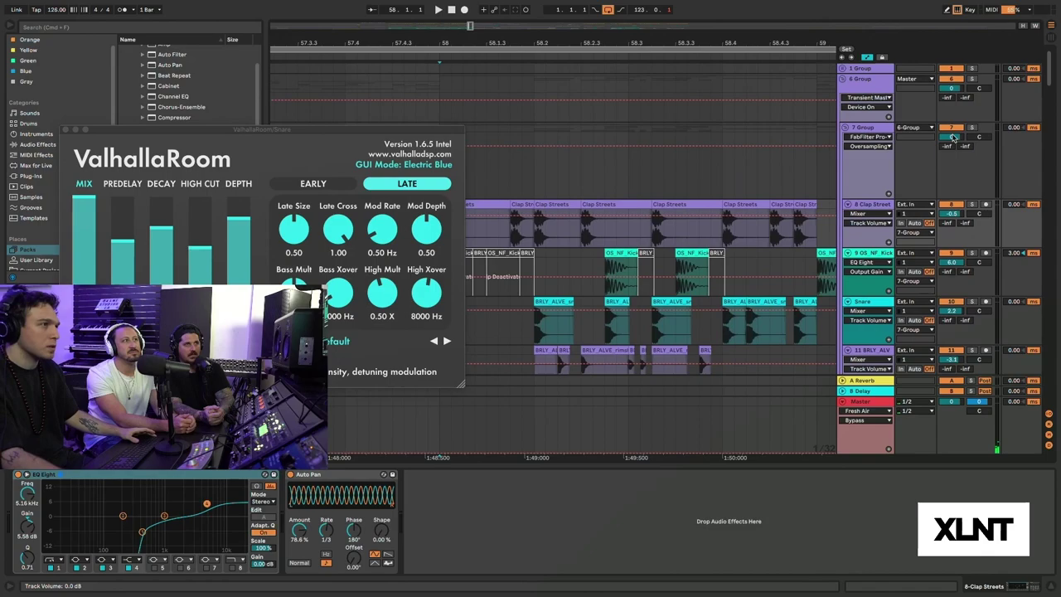
click(974, 80)
key(space)
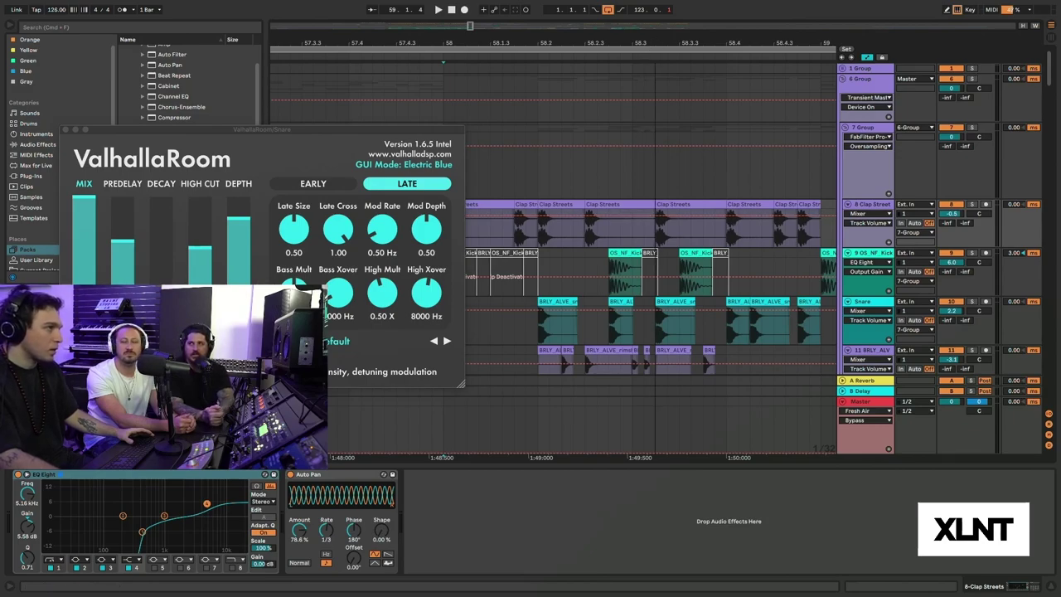
- Try moving the Snare clip at 58.2.1 to 58.1.2, audition it, undo the move, and play the original fill from 58.1.1
drag(655, 42, 655, 20)
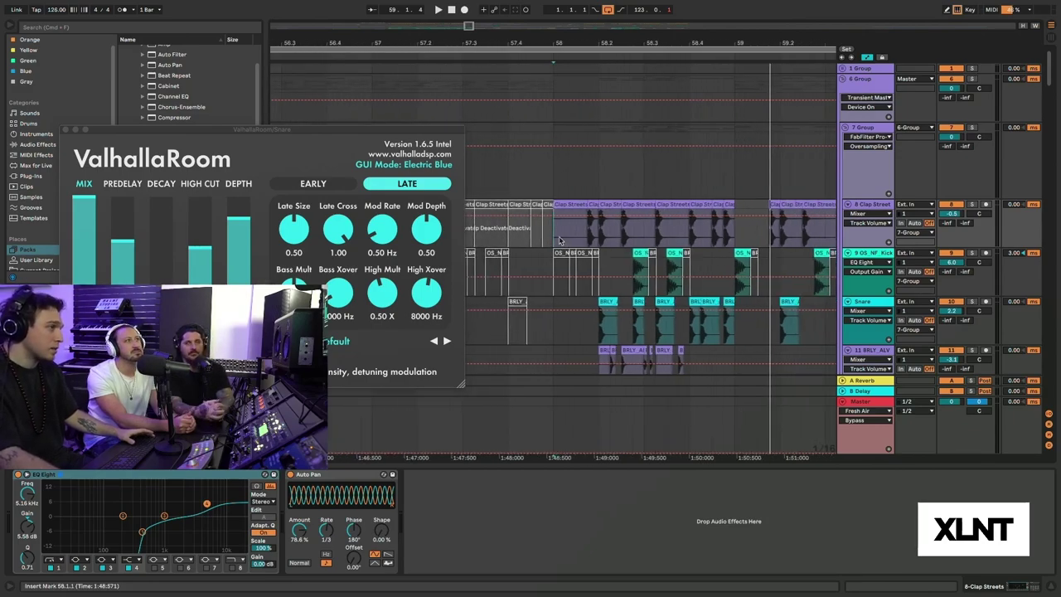
drag(607, 304, 577, 308)
click(555, 307)
key(space)
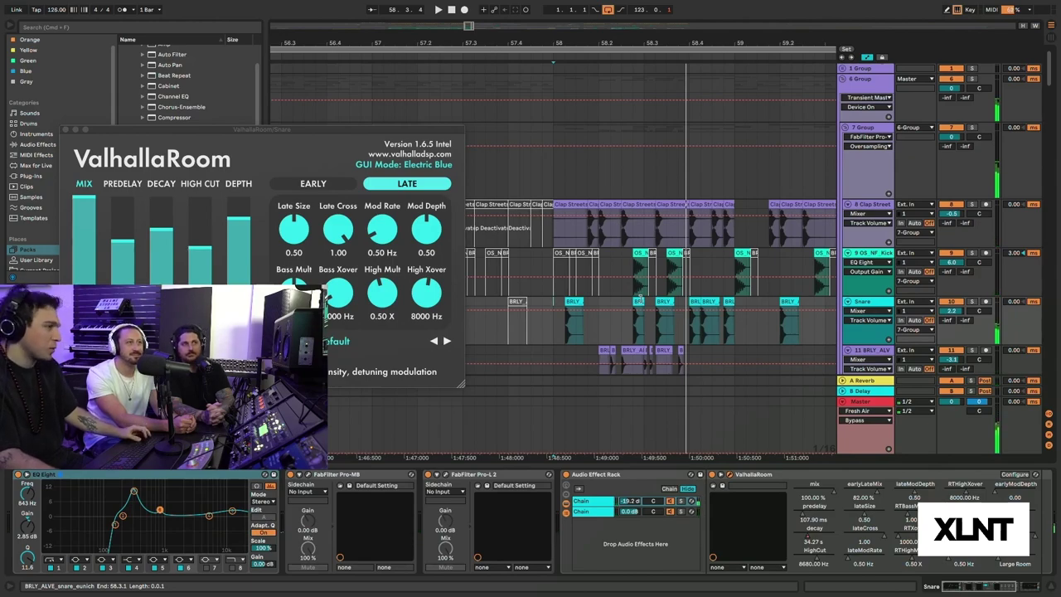
key(ctrl+z)
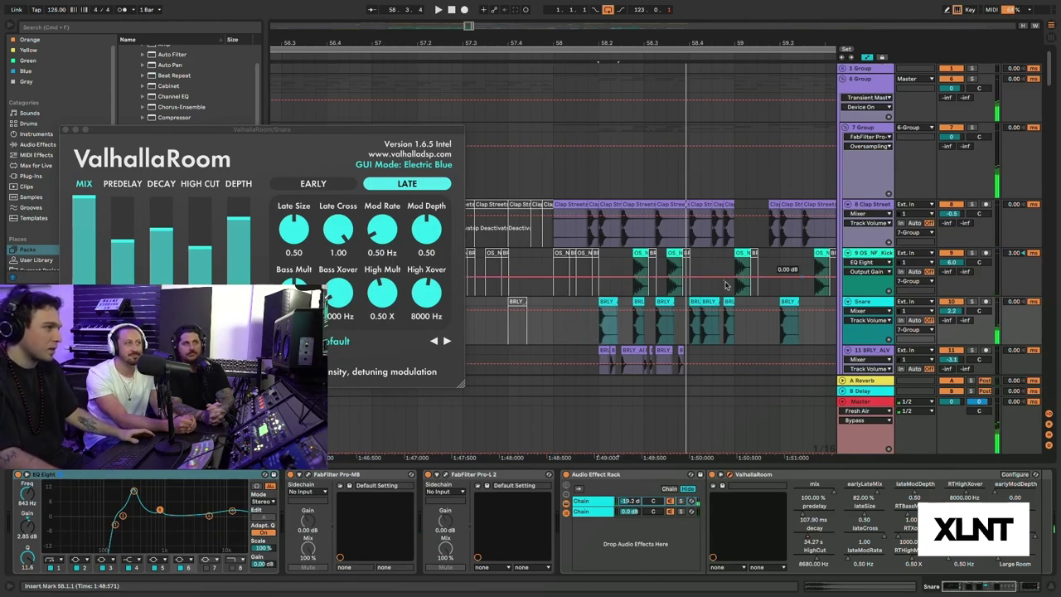
click(551, 289)
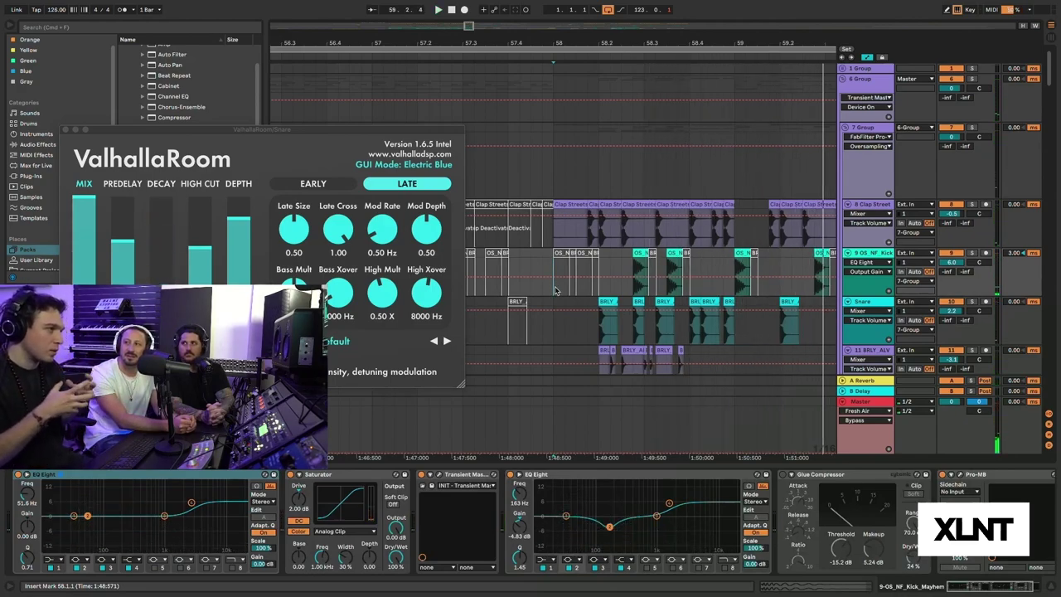
- Play the soloed drums from 58.1.1 into bar 68, following the kick, snare, rimshot and hi-hat clips up close
key(space)
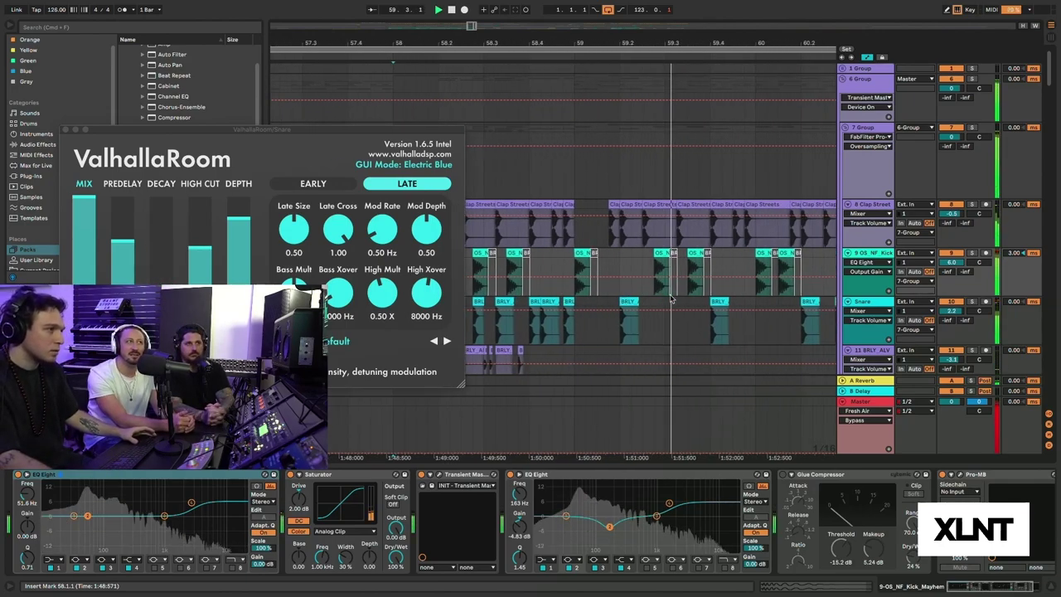
drag(691, 33, 690, 5)
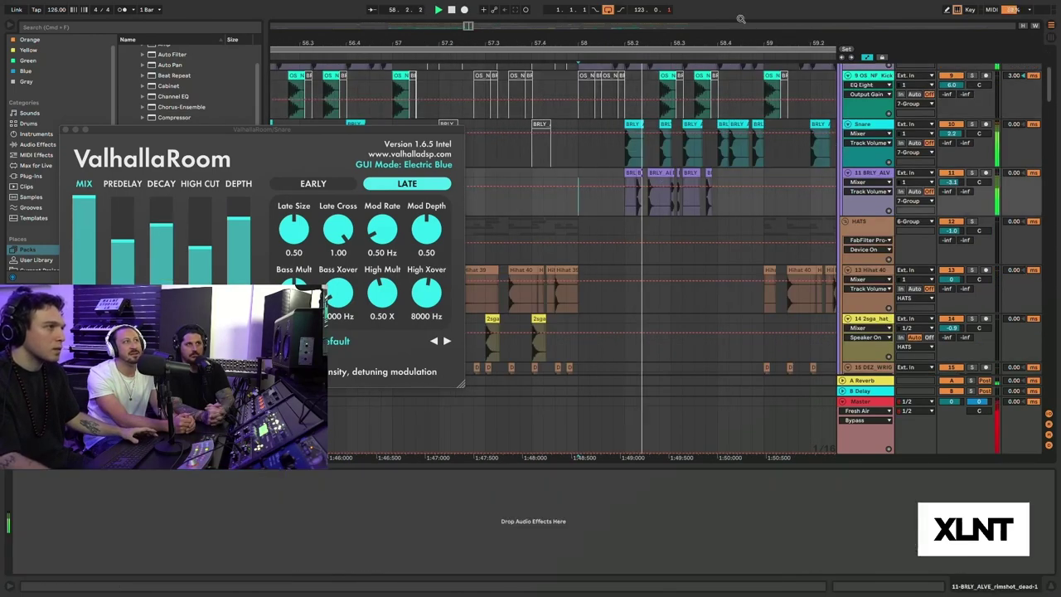
drag(688, 38, 529, 7)
scroll(818, 107, up, 1)
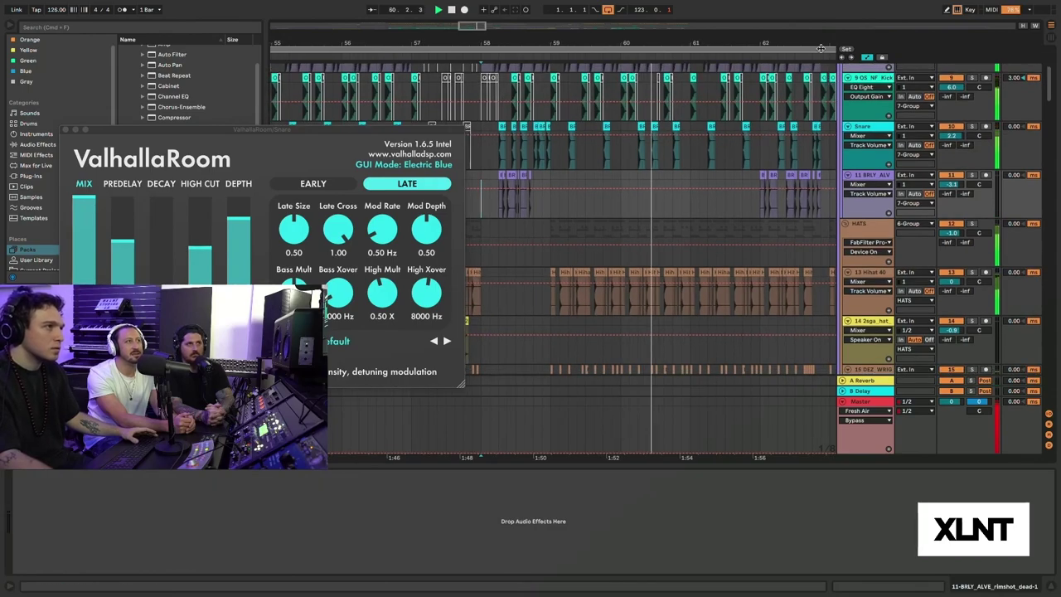
drag(714, 38, 745, 42)
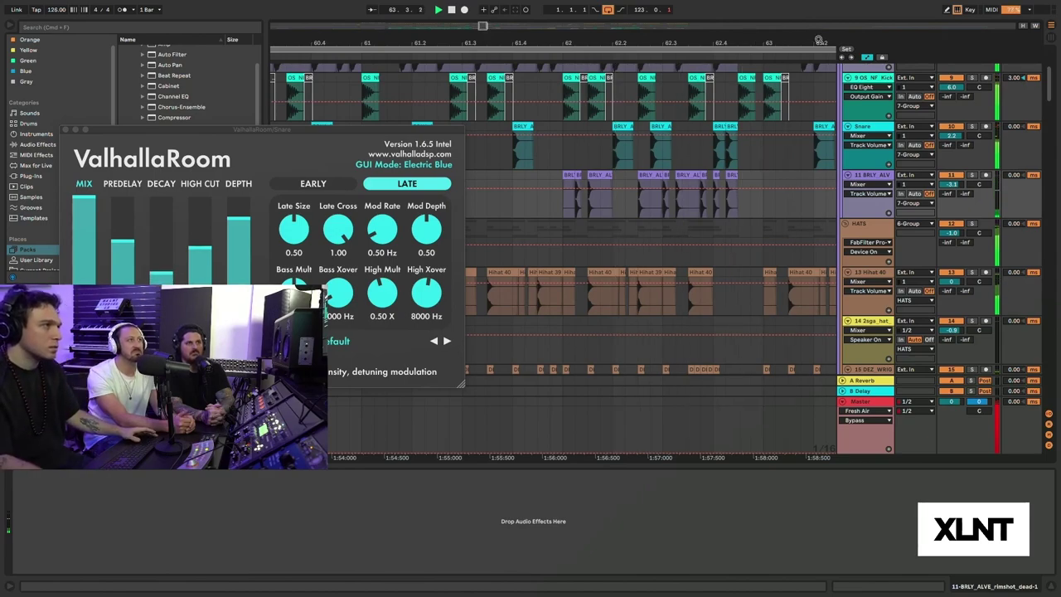
drag(796, 43, 585, 40)
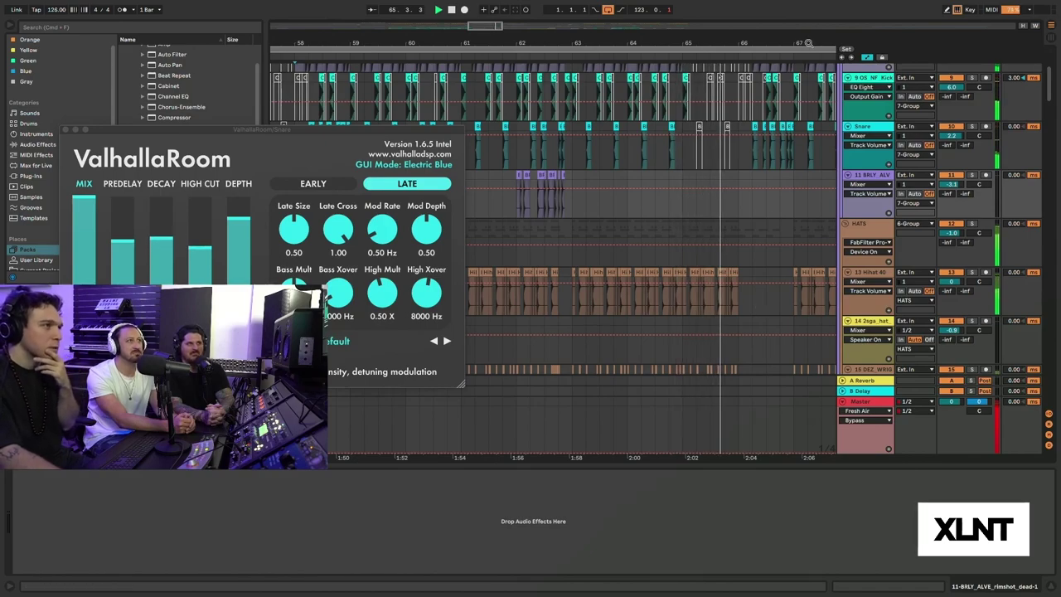
drag(808, 43, 787, 75)
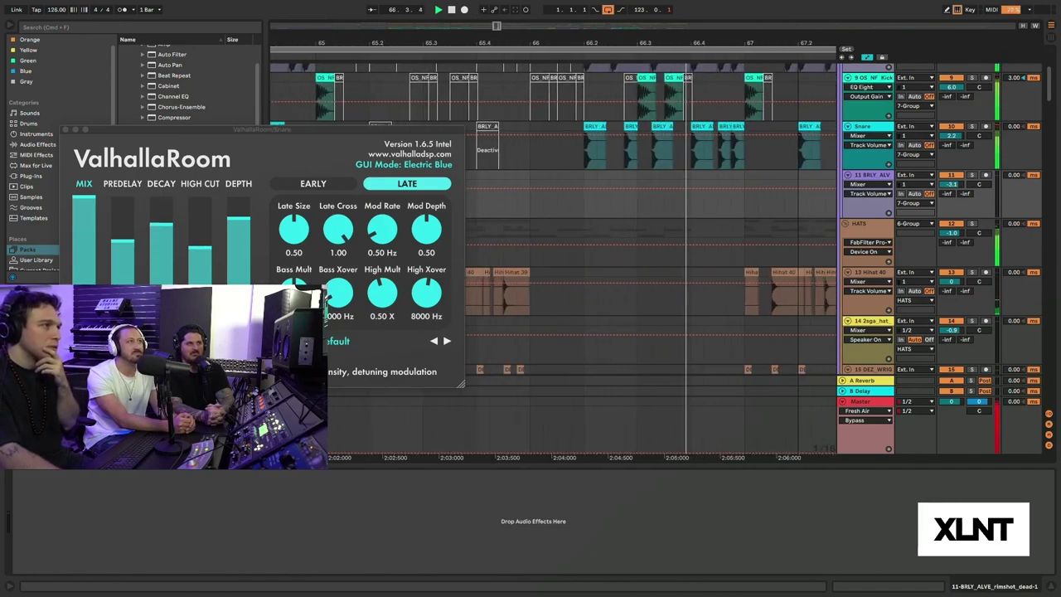
drag(739, 50, 657, 20)
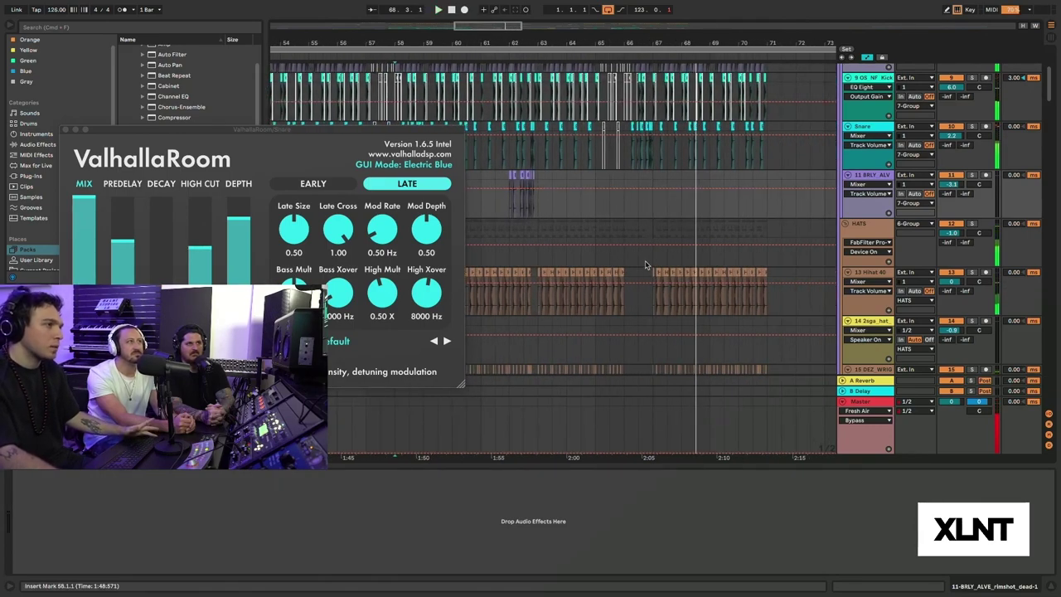
scroll(646, 265, up, 1)
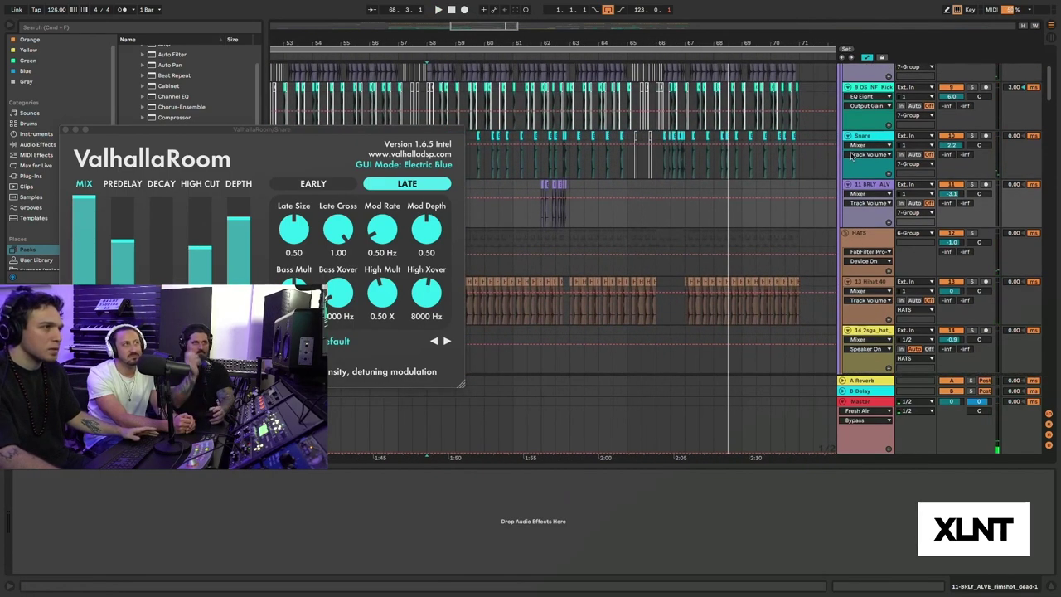
- Collapse the 6 Group drums and close the ValhallaRoom plug-in window
scroll(852, 156, up, 5)
click(843, 79)
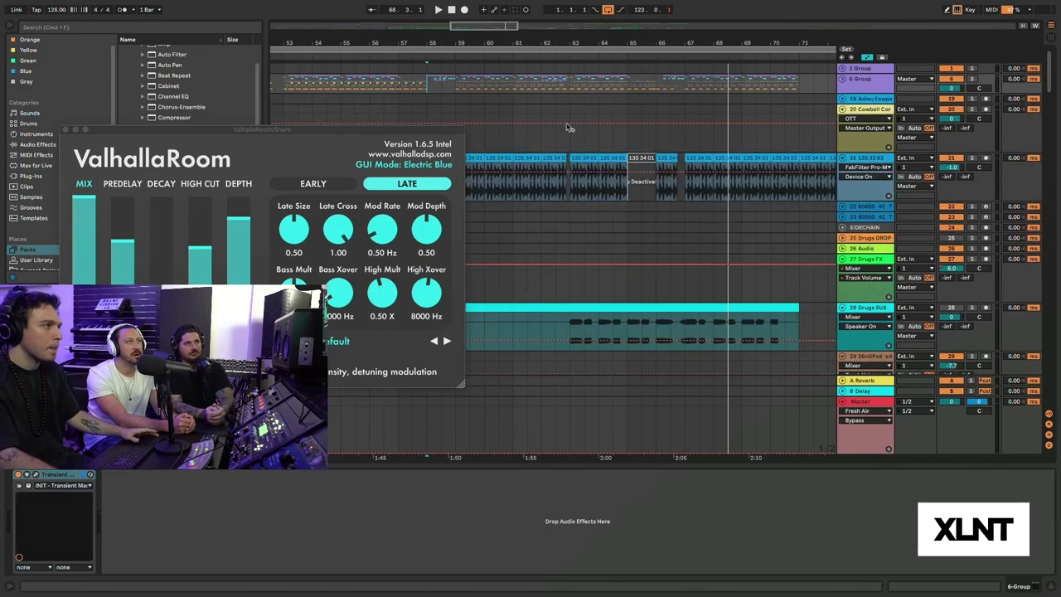
click(65, 130)
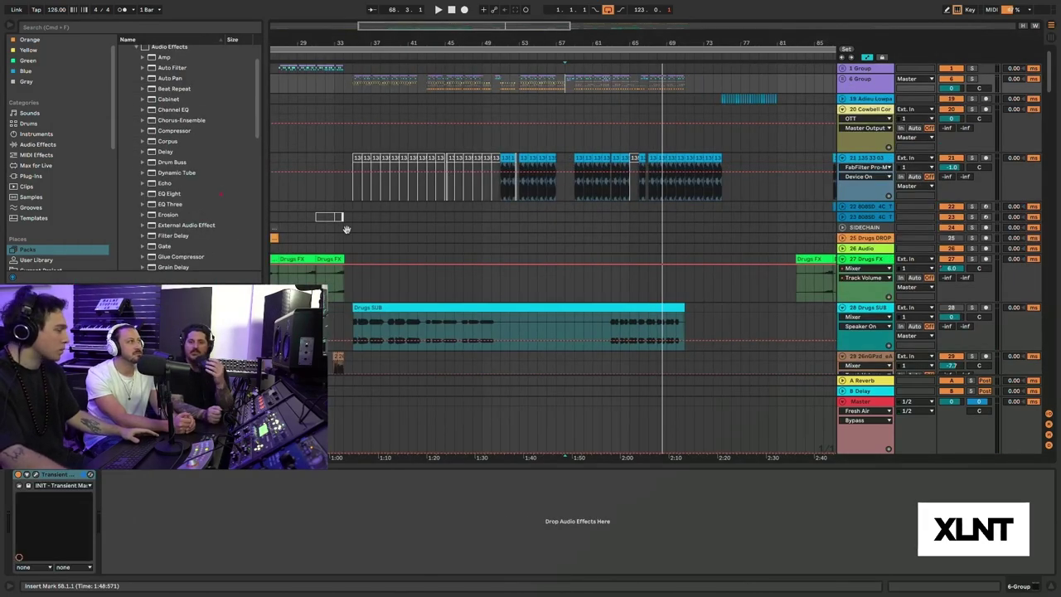
- Look over the vocal, FX and sub tracks around bars 32 to 44, and play the build from 33.1.1
scroll(340, 230, down, 15)
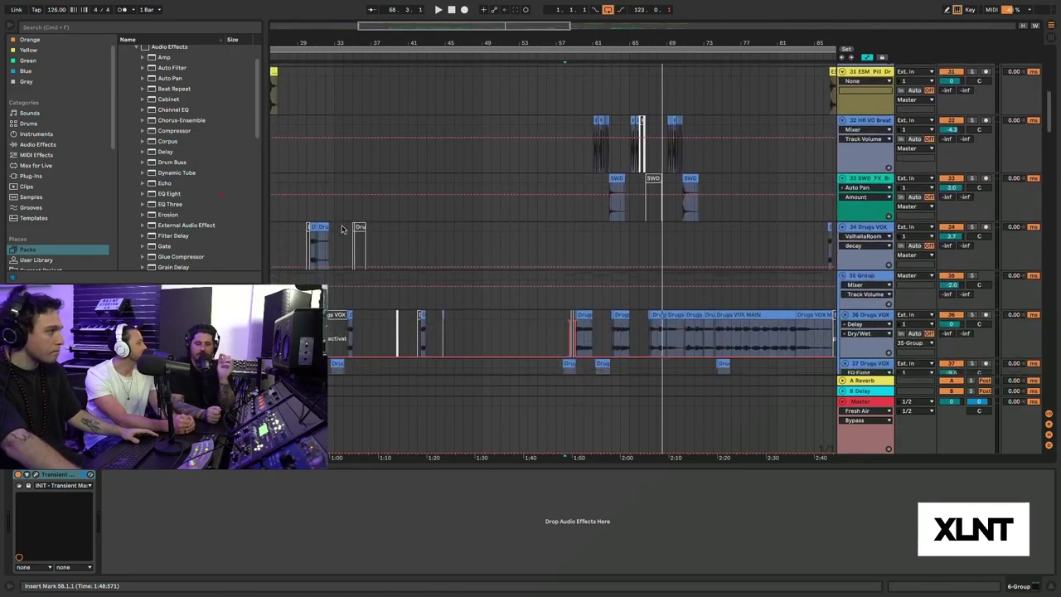
drag(338, 44, 346, 58)
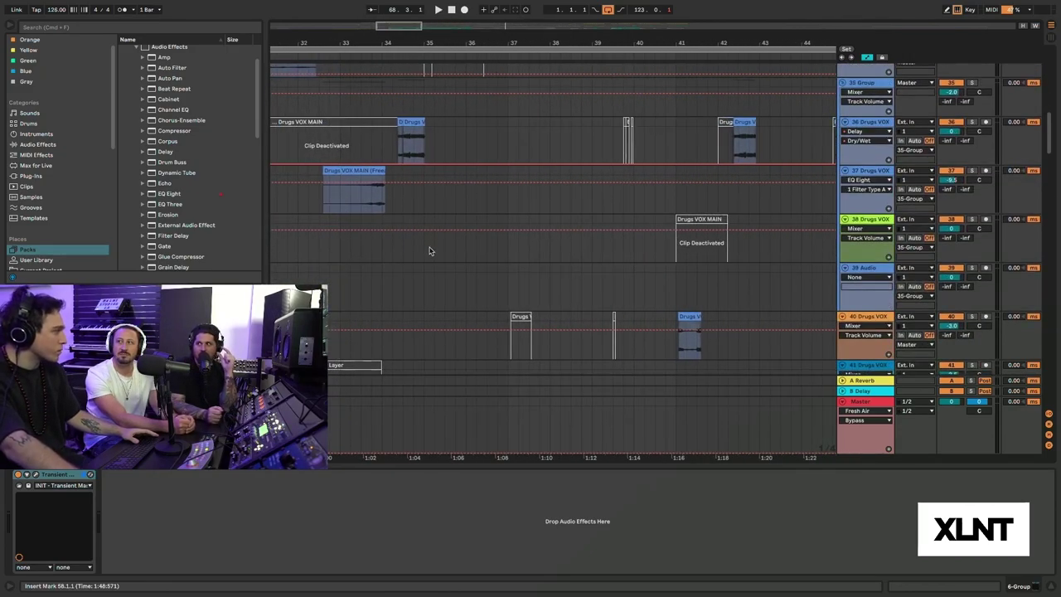
scroll(340, 232, up, 10)
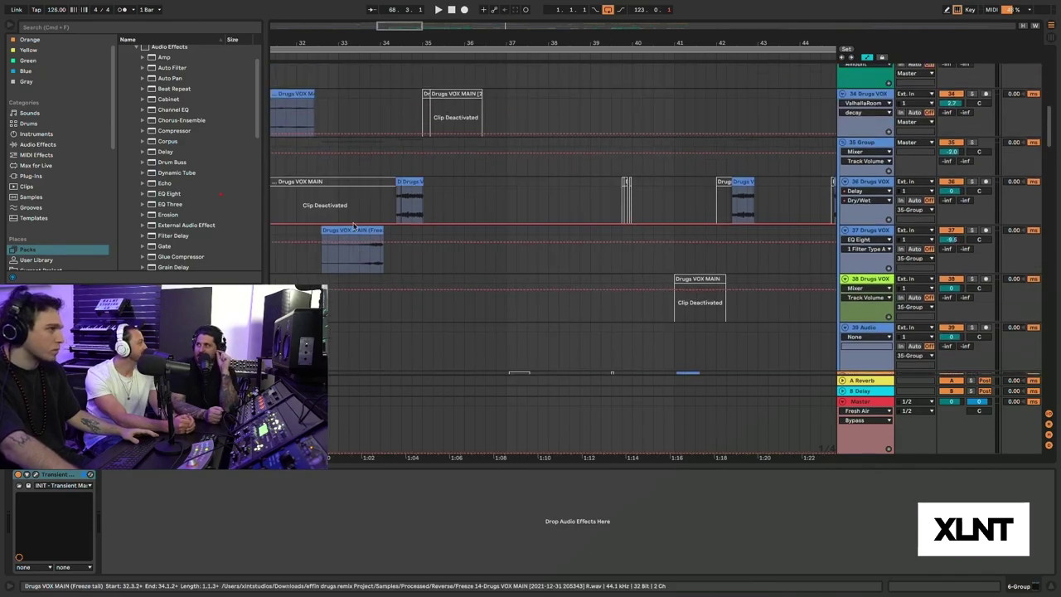
scroll(332, 244, up, 1)
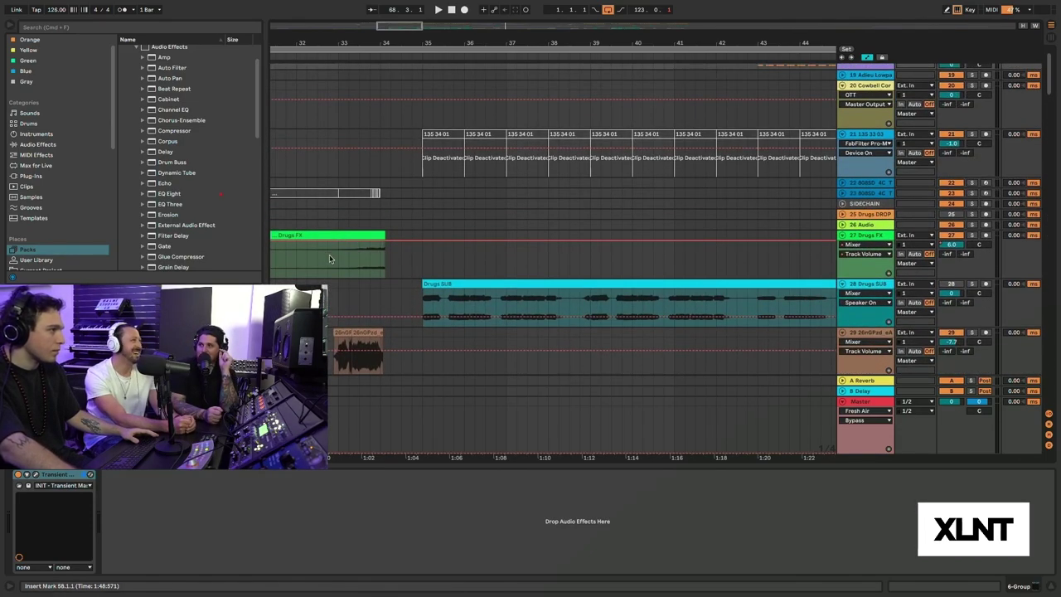
click(336, 288)
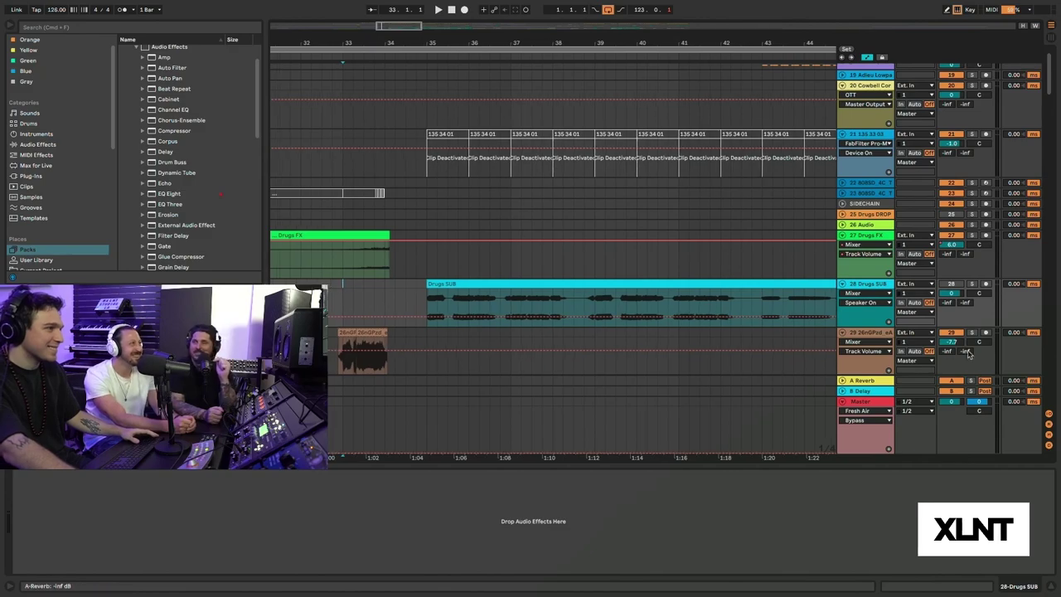
scroll(974, 335, up, 1)
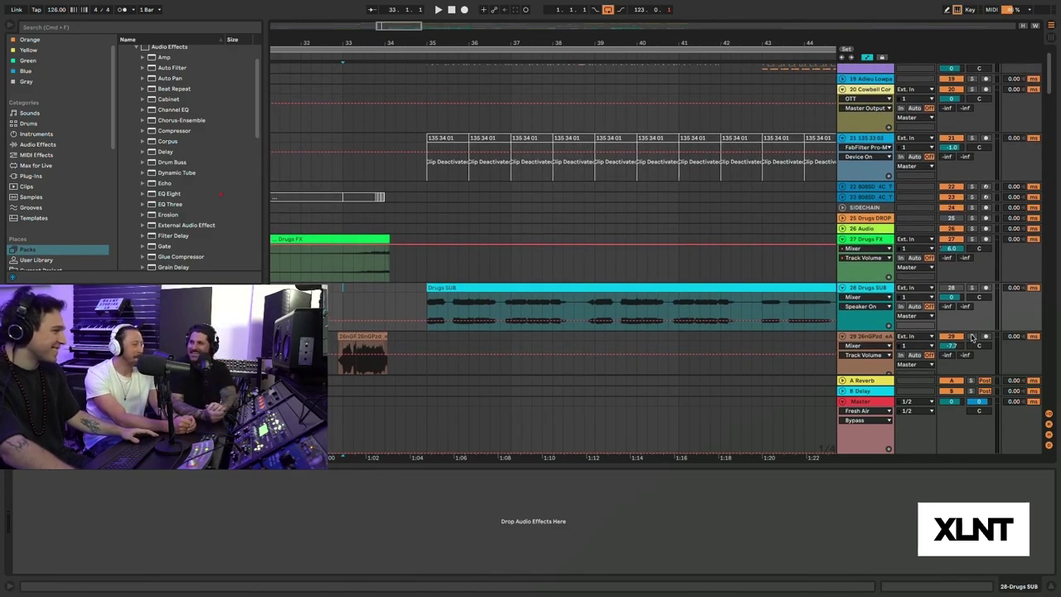
click(973, 335)
key(space)
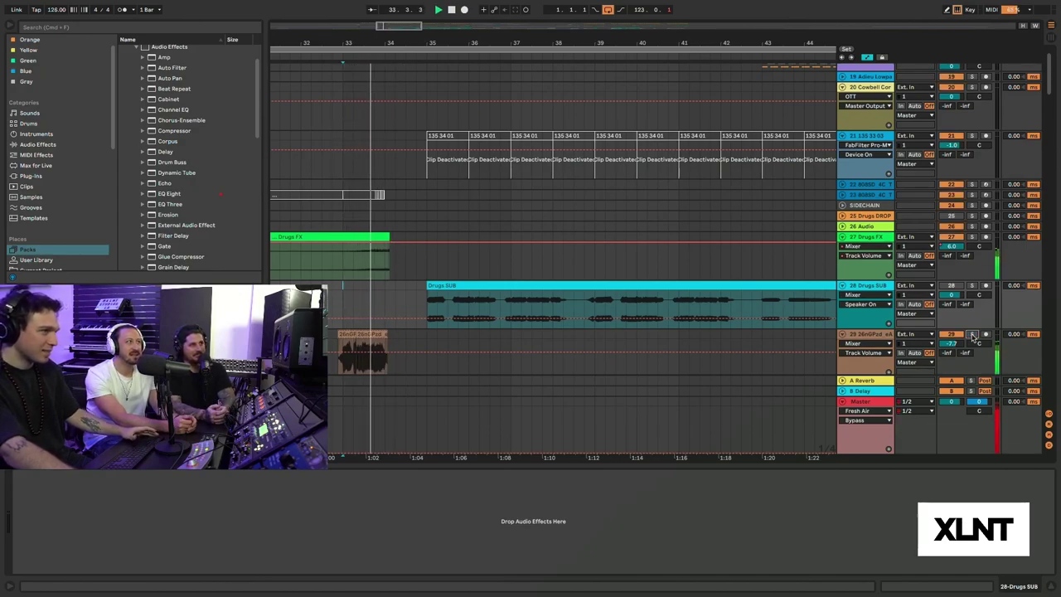
- Locate the 57 Group with its DnB_Stab4 and sticks tracks, and audition the group soloed from 35.1.1
scroll(429, 283, down, 6)
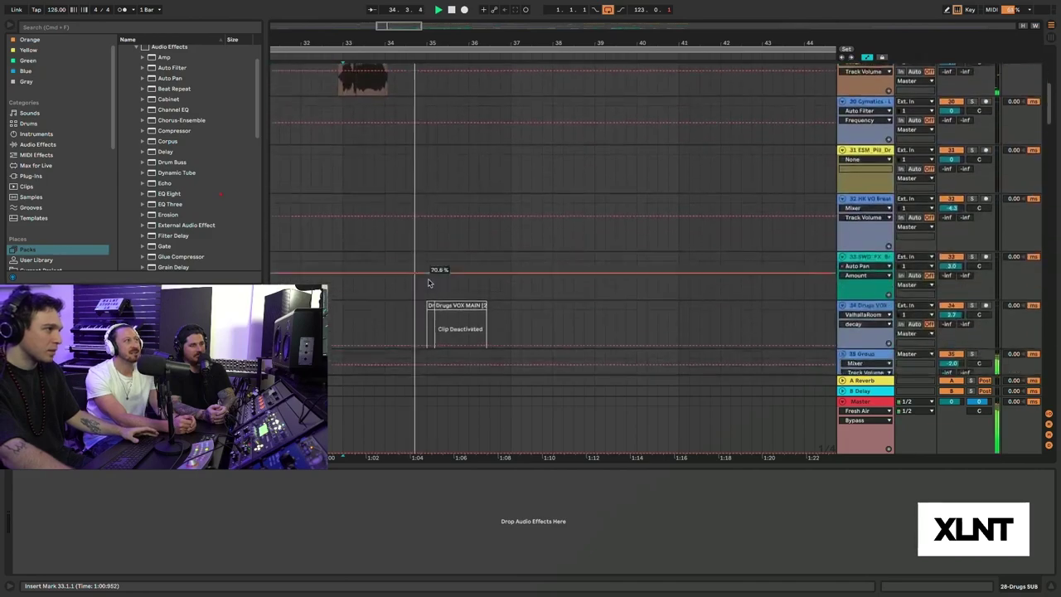
scroll(429, 283, down, 10)
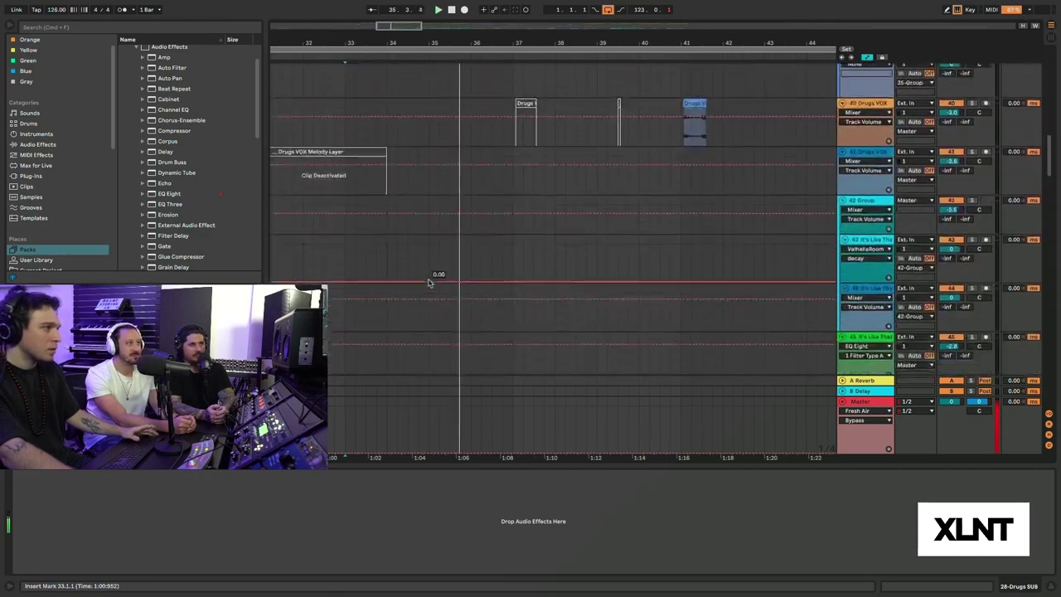
scroll(429, 282, down, 7)
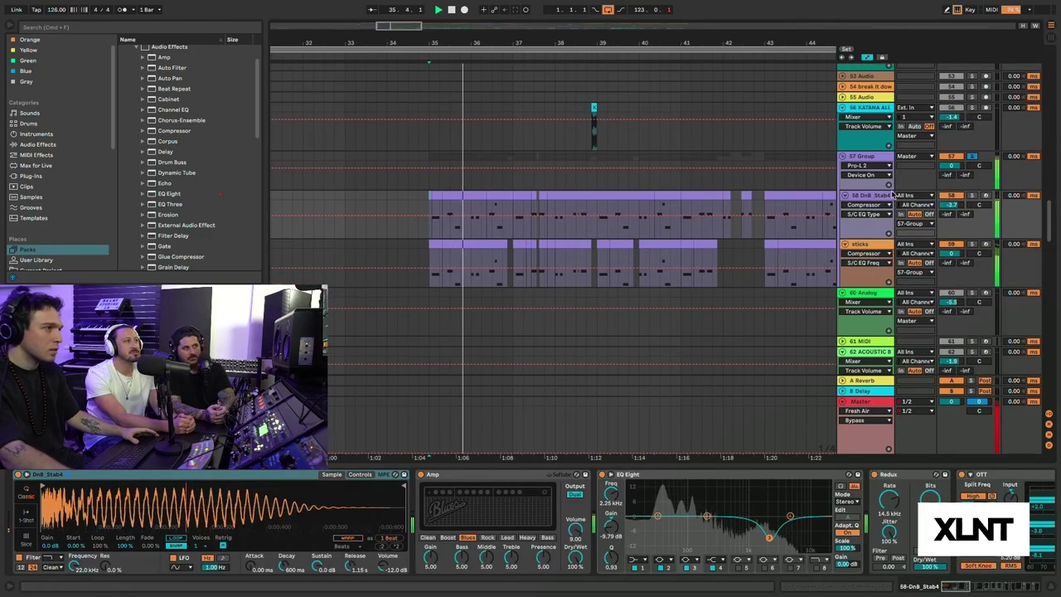
key(space)
scroll(893, 195, up, 1)
- Solo track 58 DnB_Stab4, play it from 35.1.1 and show its devices
click(970, 190)
click(972, 200)
key(space)
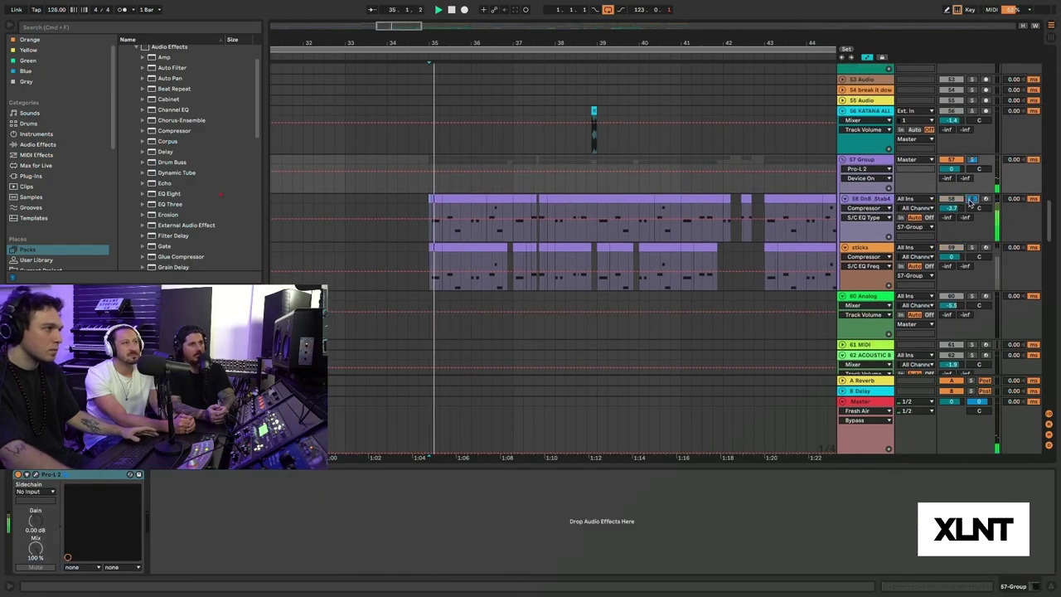
click(855, 199)
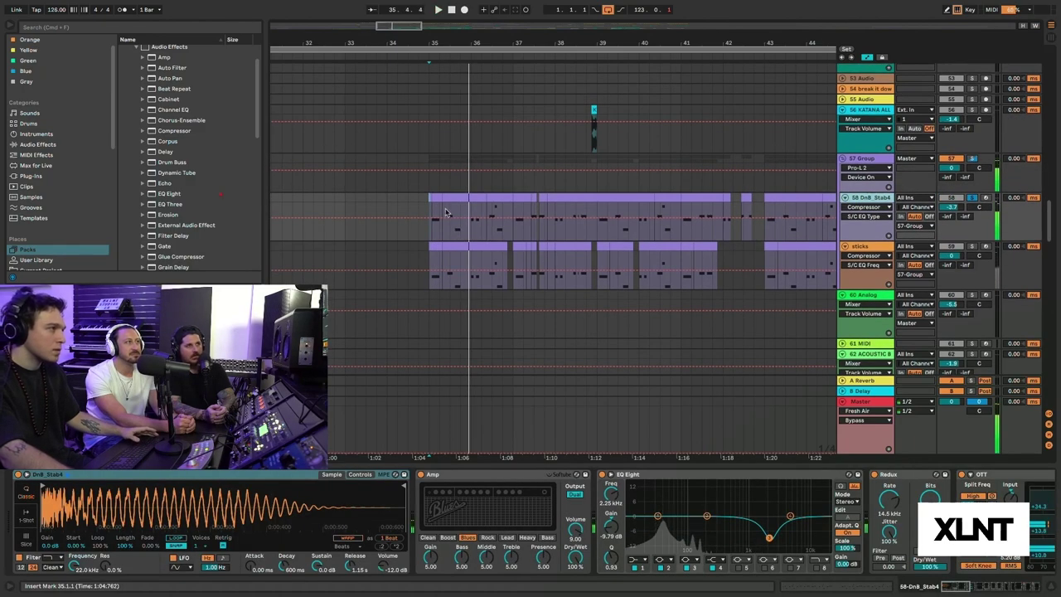
key(space)
- Preview the raw DnB_Stab4.WAV sample in the project browser, and compare it with the processed track played from 35.1.1
drag(437, 43, 511, 163)
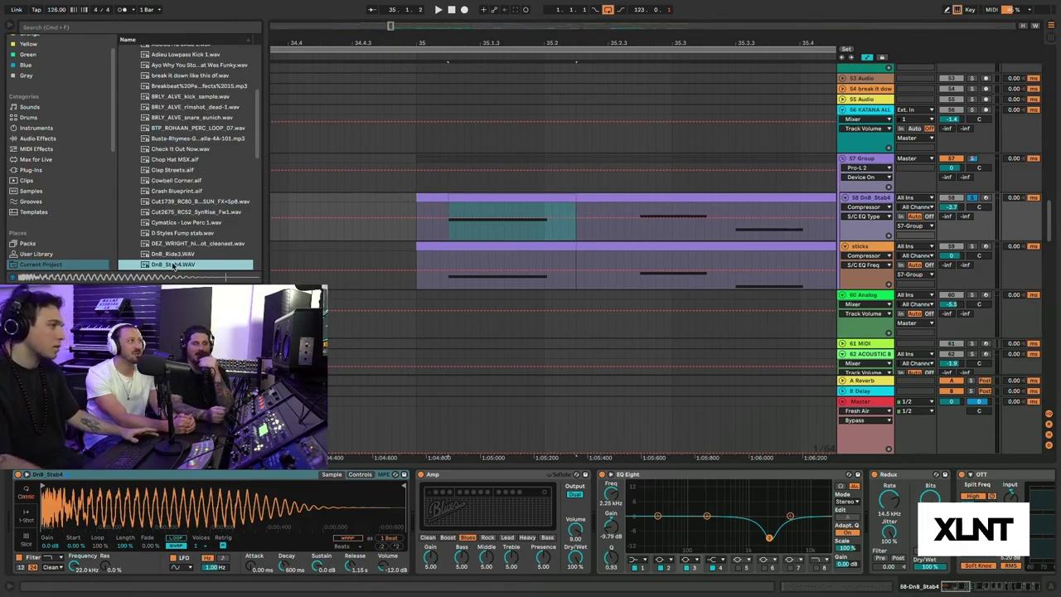
click(431, 195)
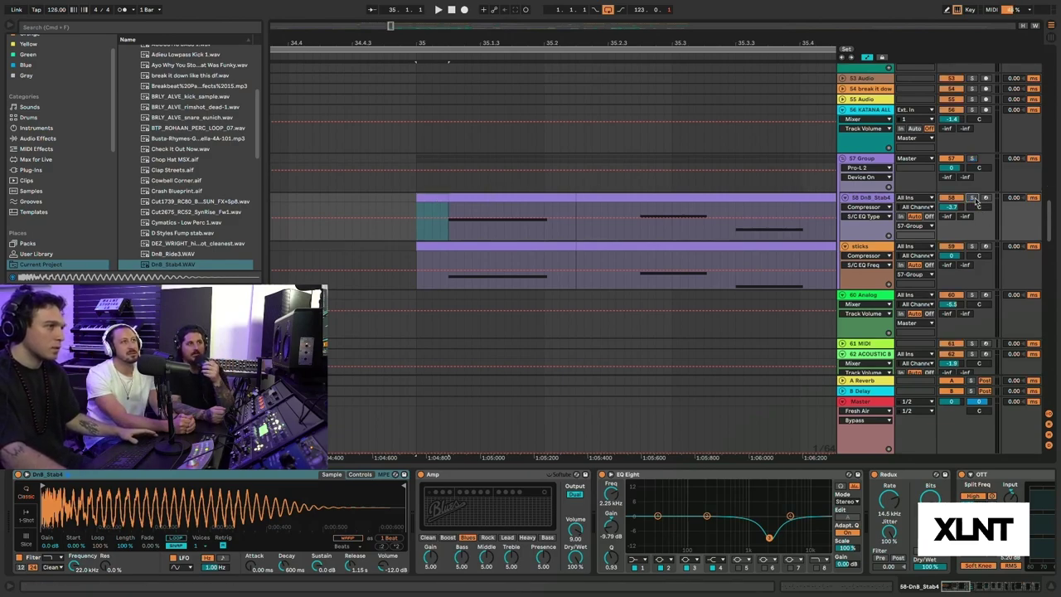
key(space)
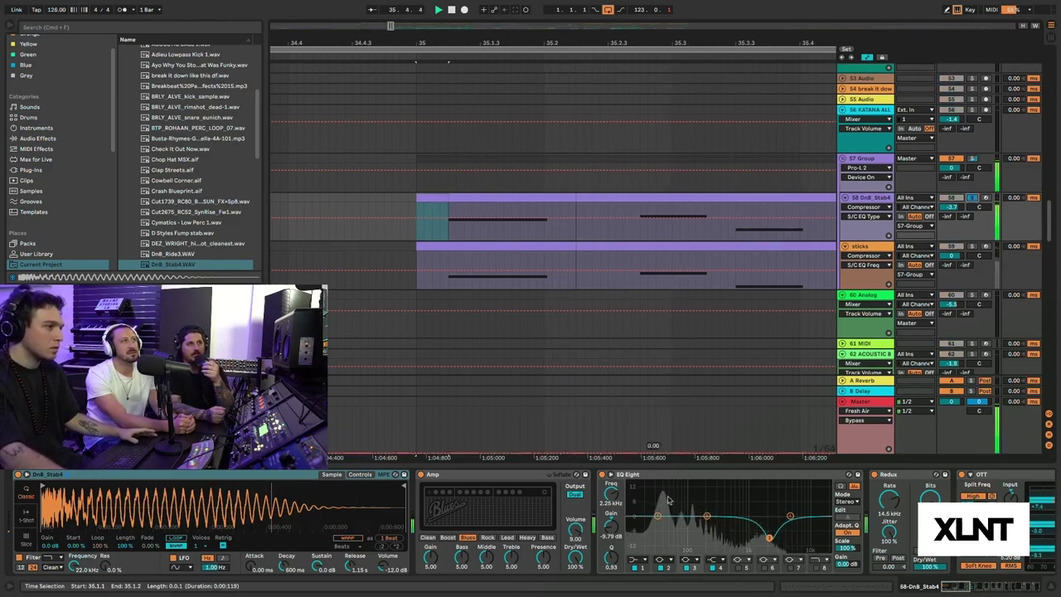
click(576, 509)
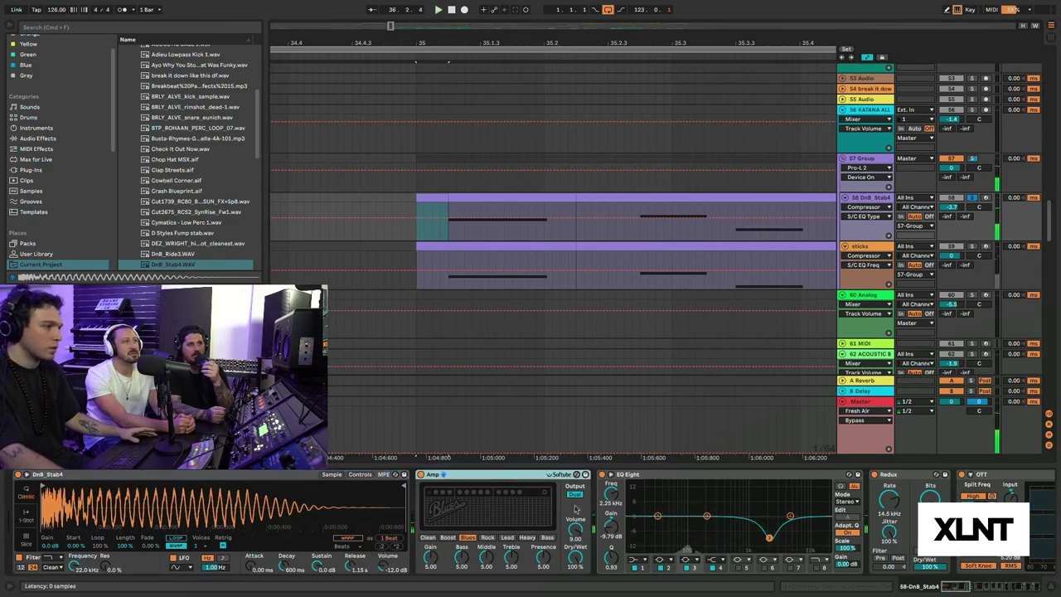
- Examine the DnB_Stab4 device chain from Amp through OTT, Auto Filter and Limiter to the sidechain Compressors, and play the track again
click(951, 586)
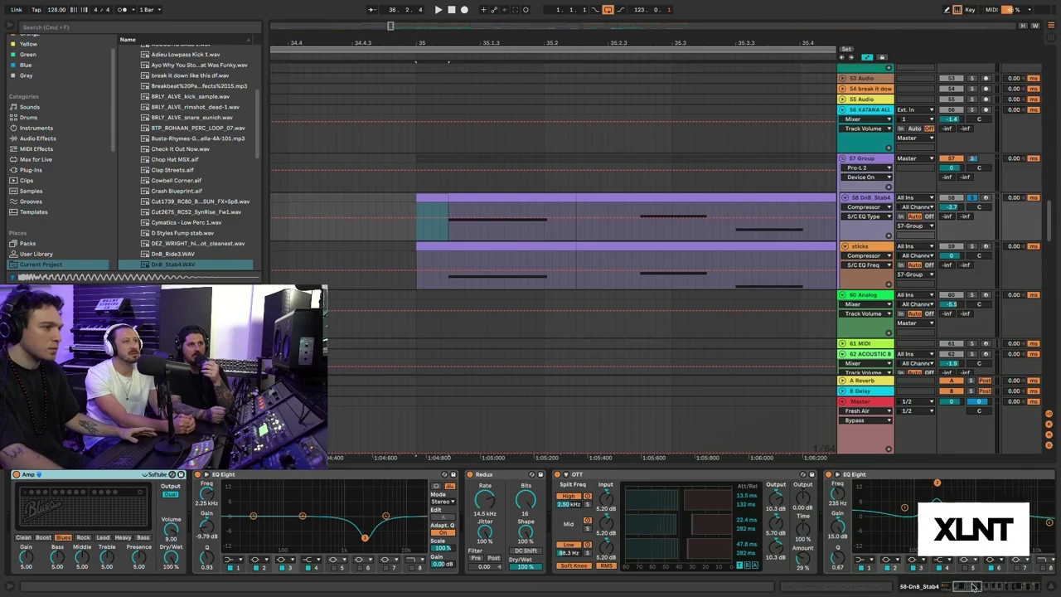
drag(975, 586, 1007, 586)
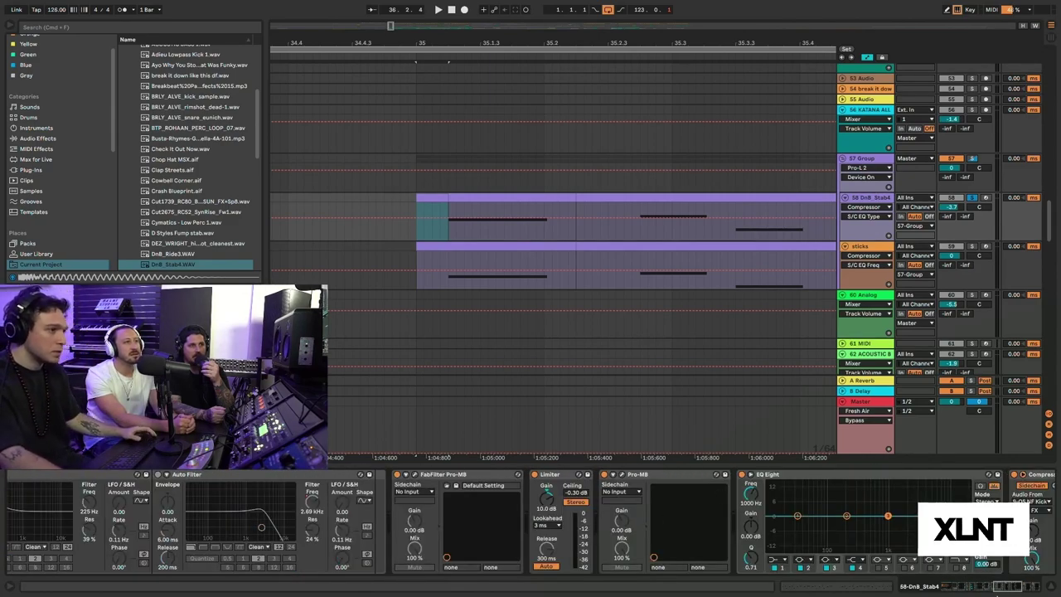
drag(981, 590, 1028, 588)
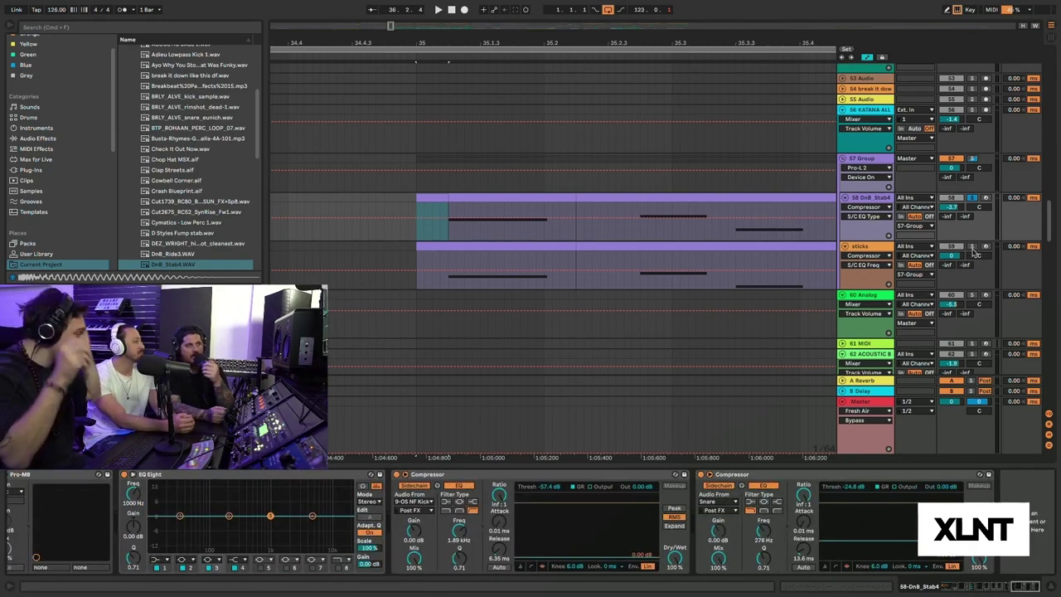
scroll(764, 322, up, 1)
scroll(791, 503, left, 10)
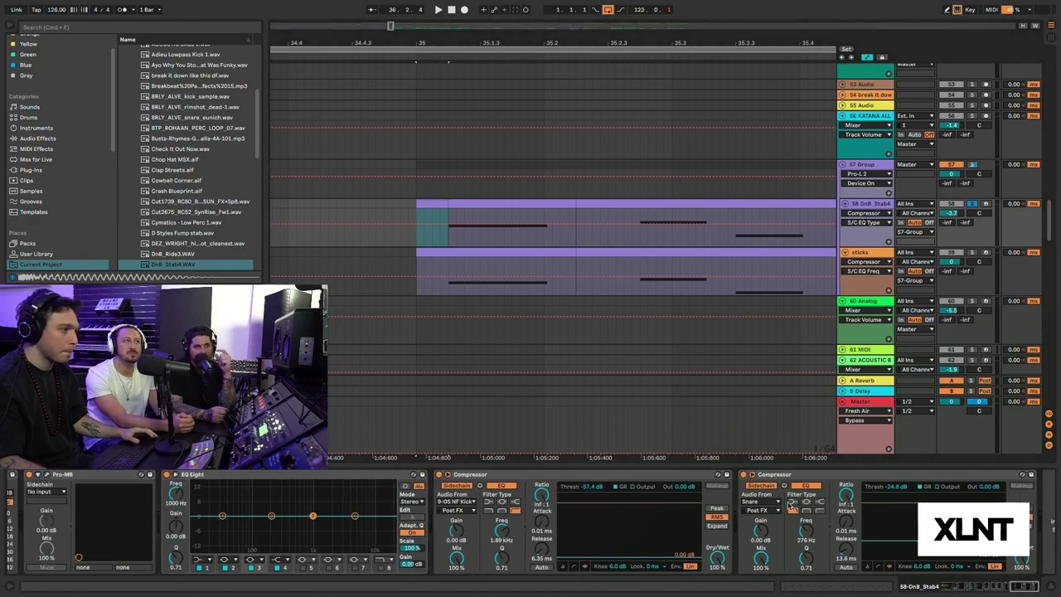
scroll(792, 502, left, 2)
key(space)
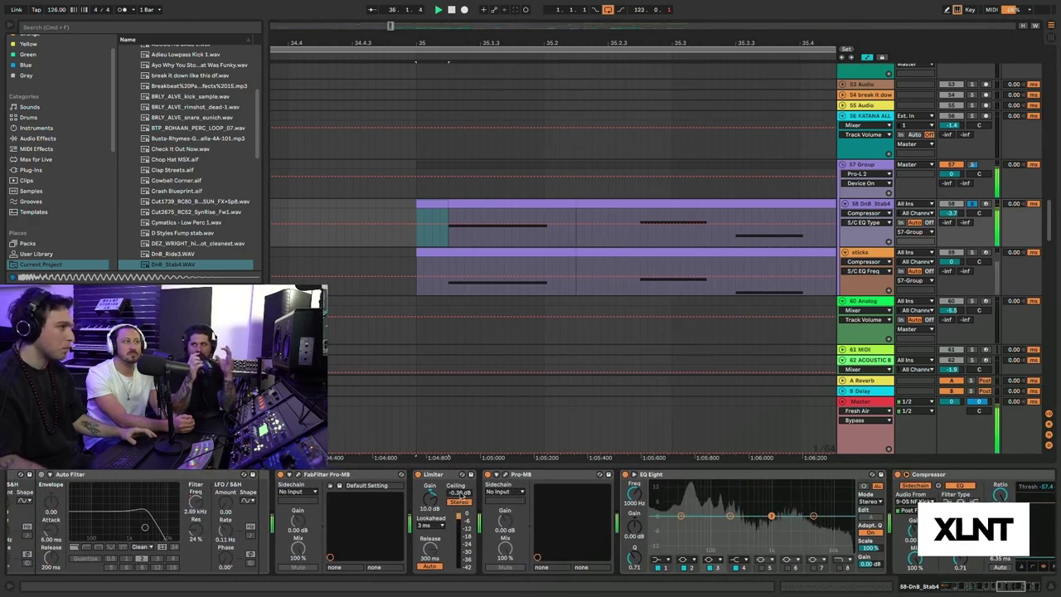
- Solo the sticks track and play it from 35.1.1, and reveal its ACOUSTIC BASS 1.wav sample in the browser to preview it
click(444, 253)
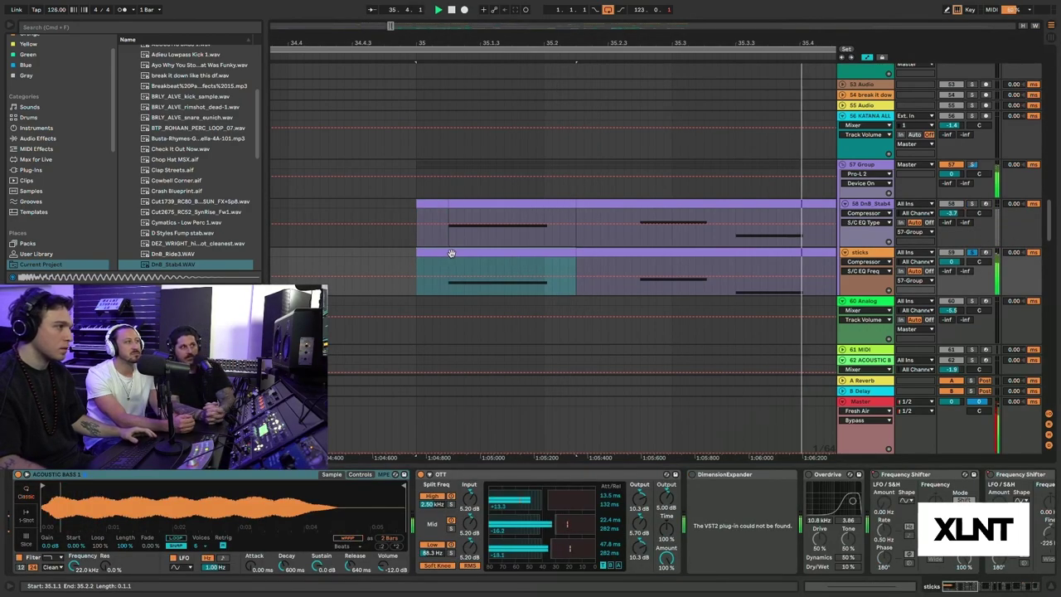
right_click(303, 505)
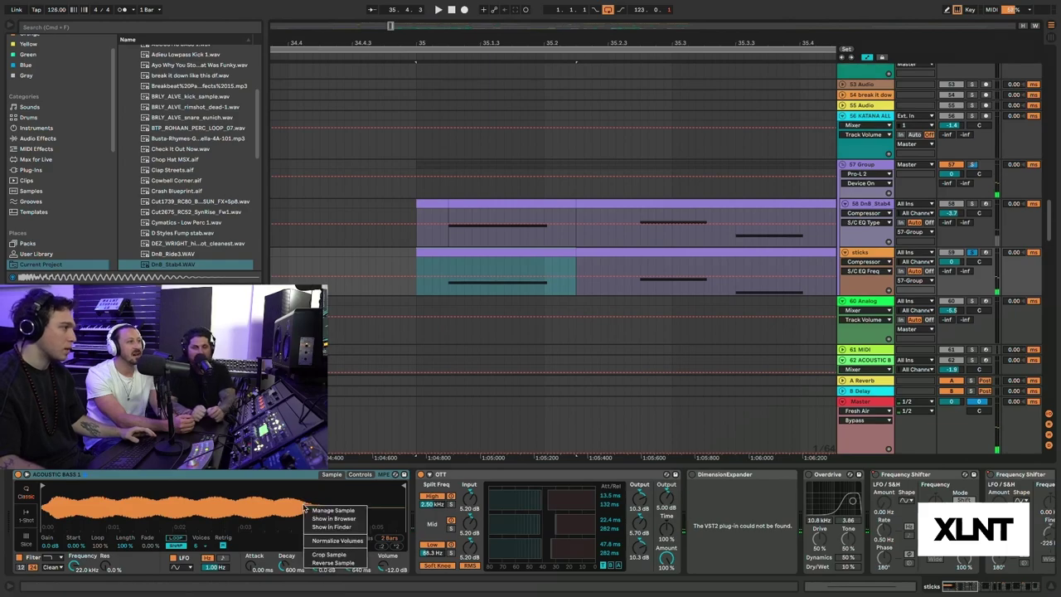
click(333, 518)
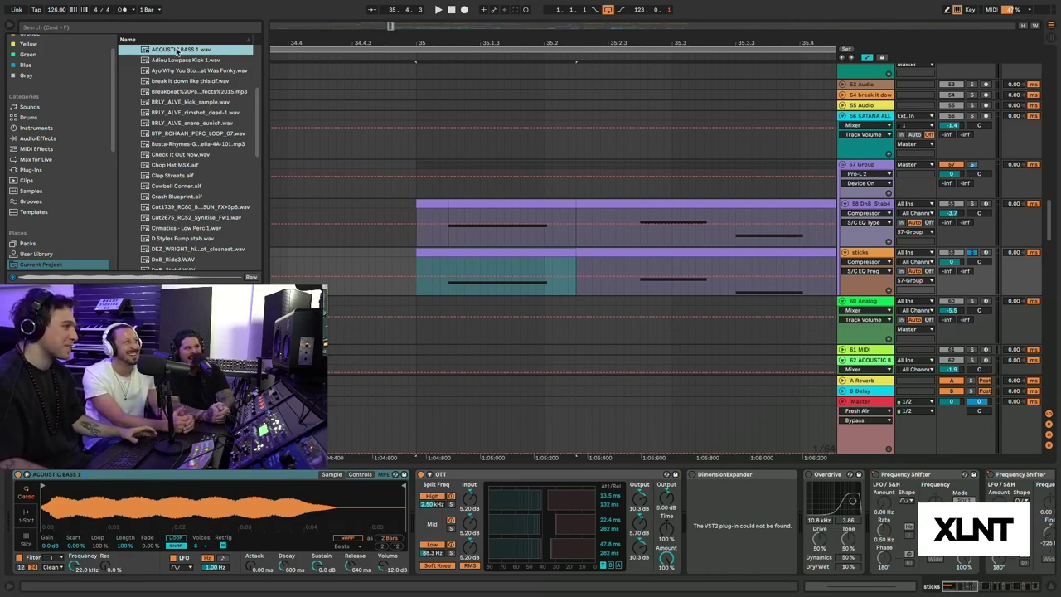
key(space)
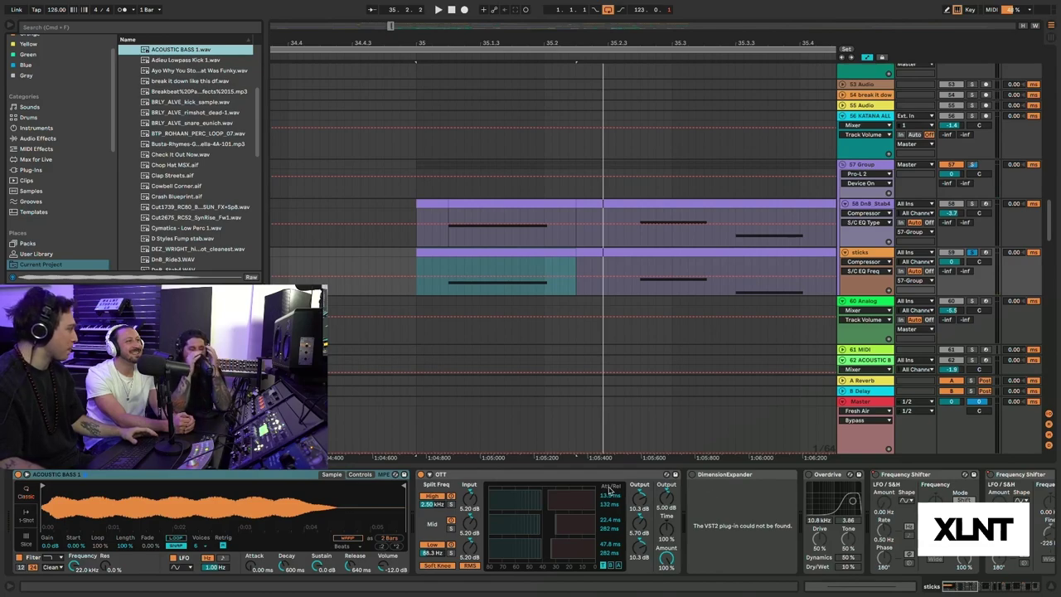
- Play the sticks track and compare its sound with the first EQ Eight bypassed and active
scroll(446, 367, up, 3)
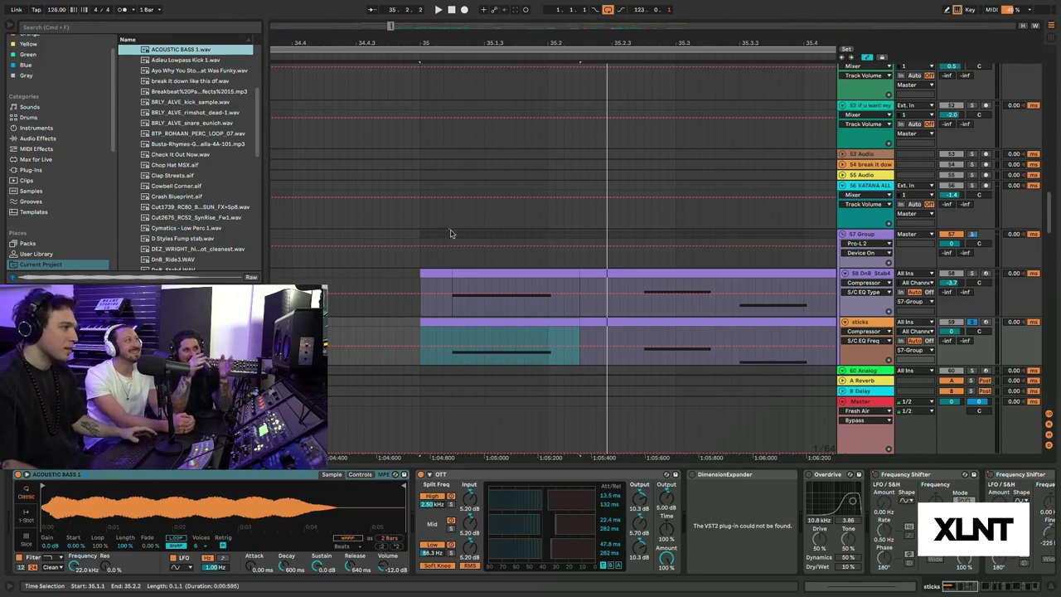
scroll(615, 509, down, 3)
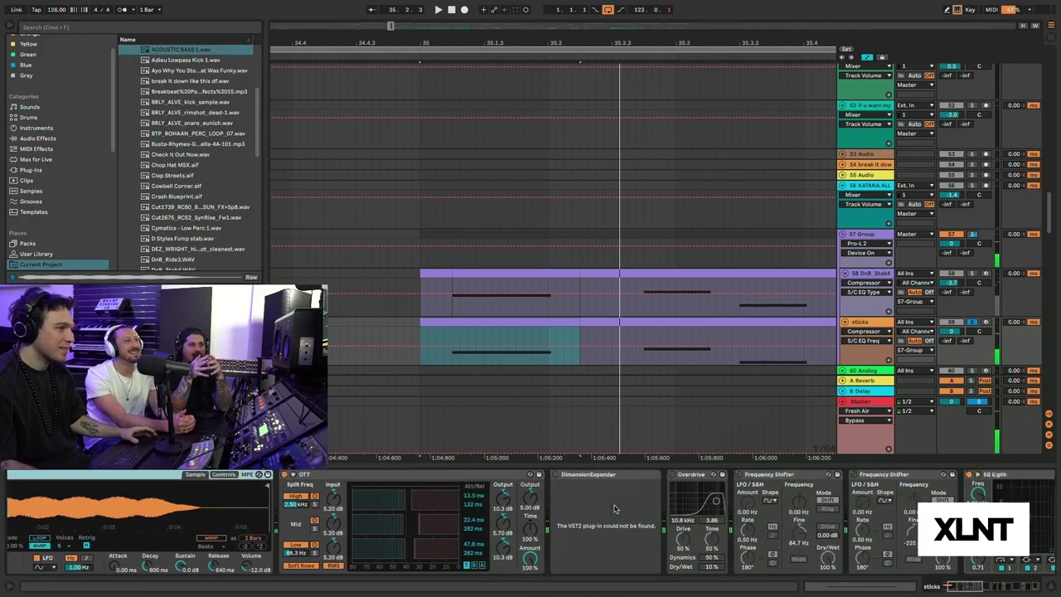
scroll(615, 510, down, 12)
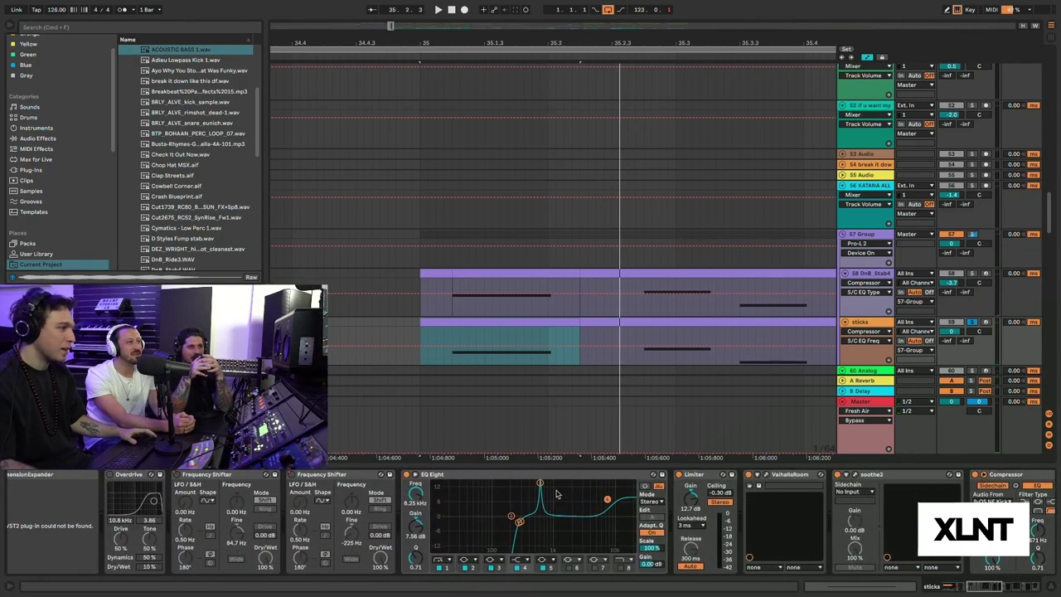
key(space)
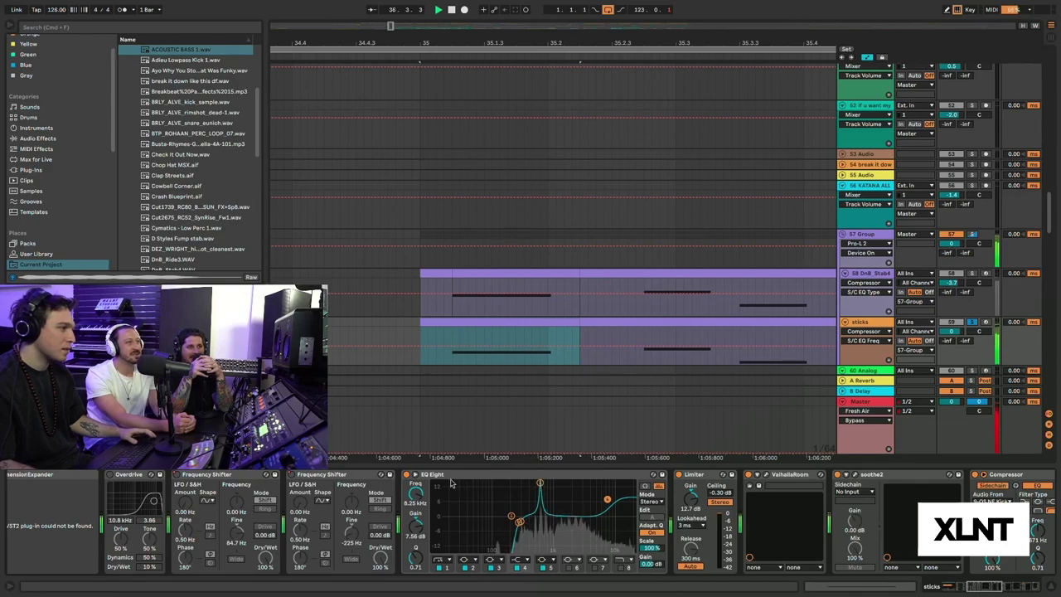
click(406, 475)
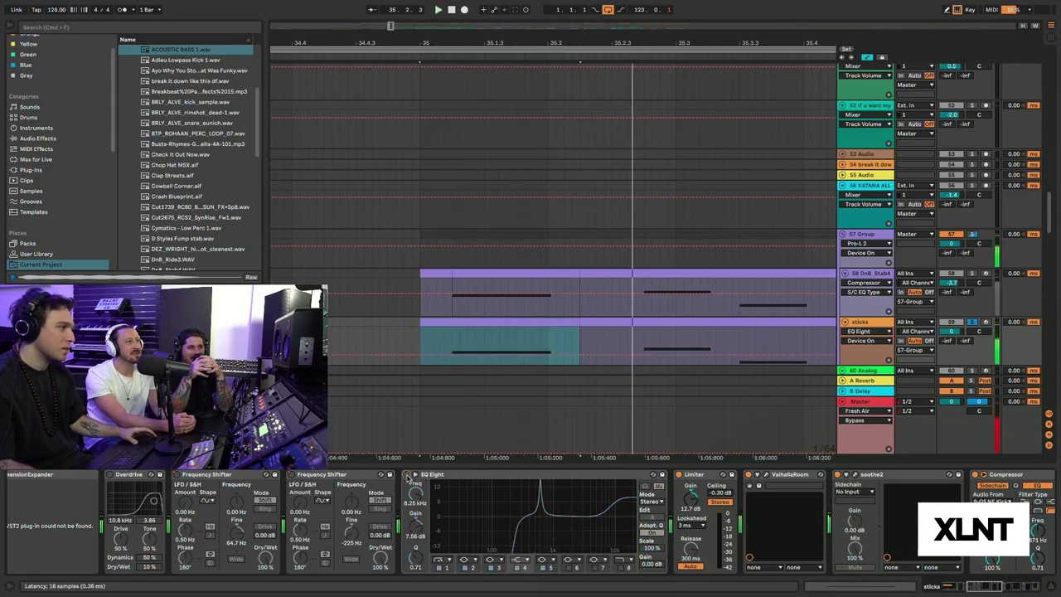
click(406, 475)
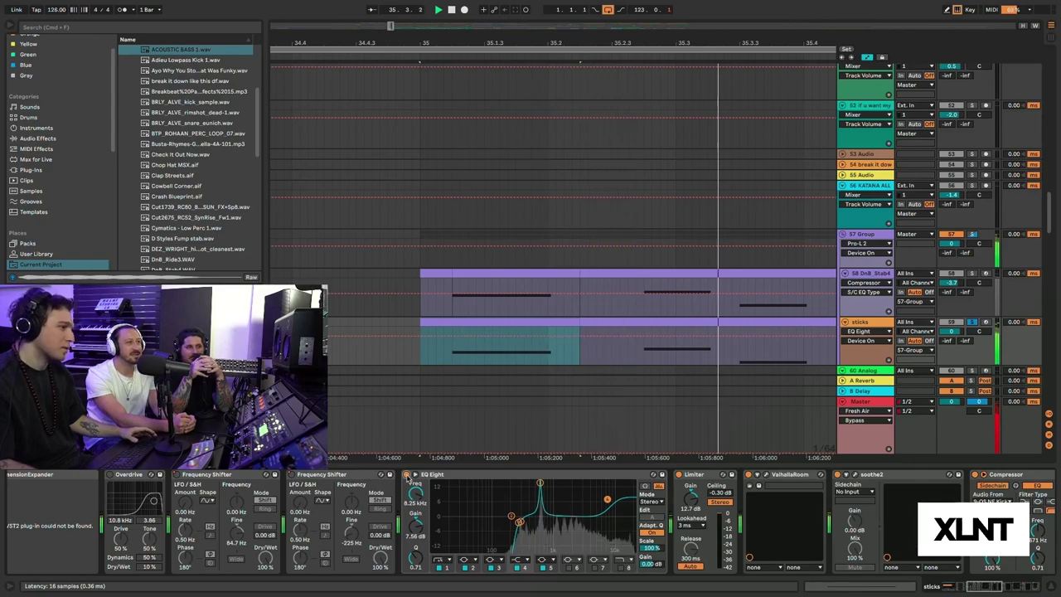
key(space)
- Examine the rest of the sticks device chain, from Limiter and soothe2 through the sidechain Compressors to the Auto Filter
scroll(503, 489, right, 5)
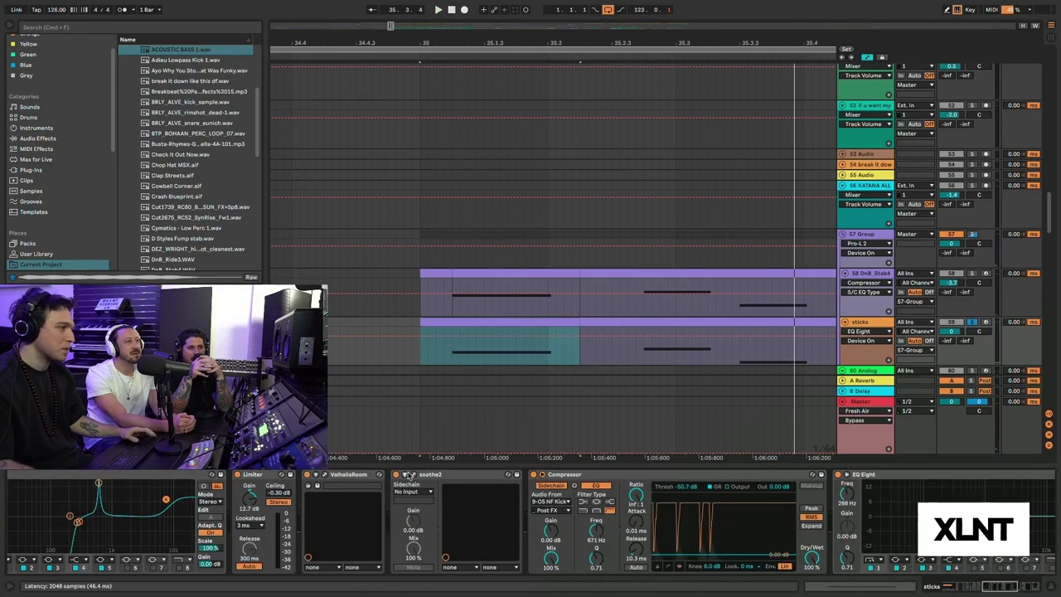
scroll(453, 498, right, 8)
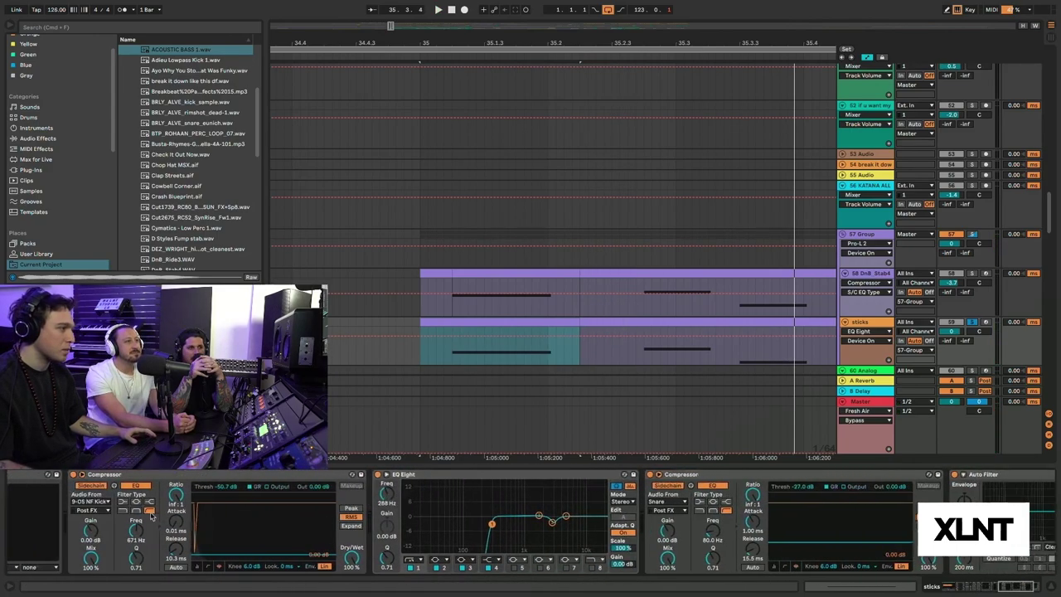
scroll(468, 526, right, 5)
scroll(713, 381, right, 1)
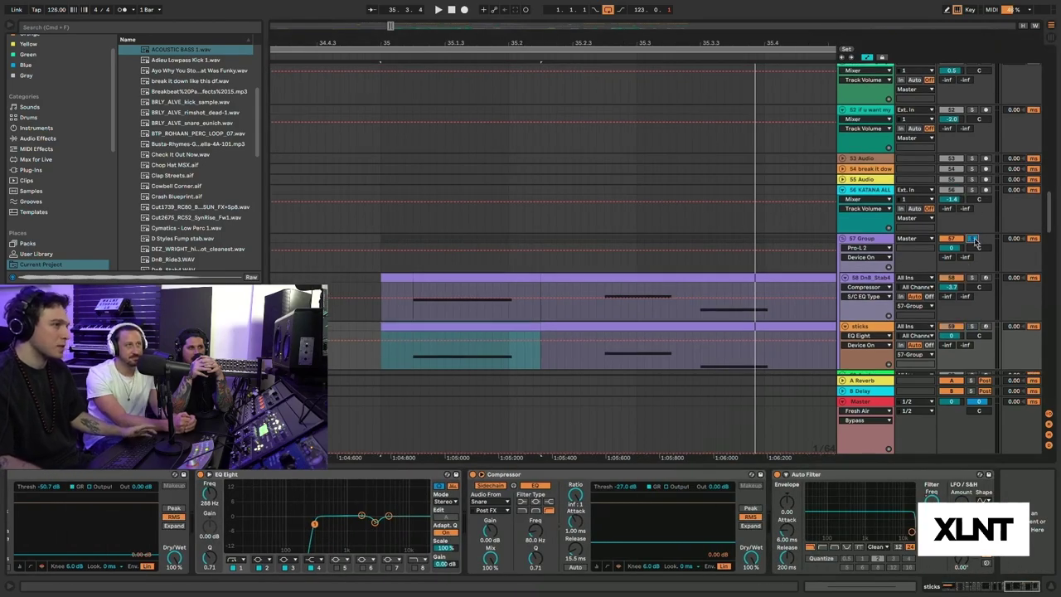
- Play the soloed 57 Group from bar 35, and unsolo it to hear both bass layers in the full mix
key(space)
drag(546, 44, 528, 10)
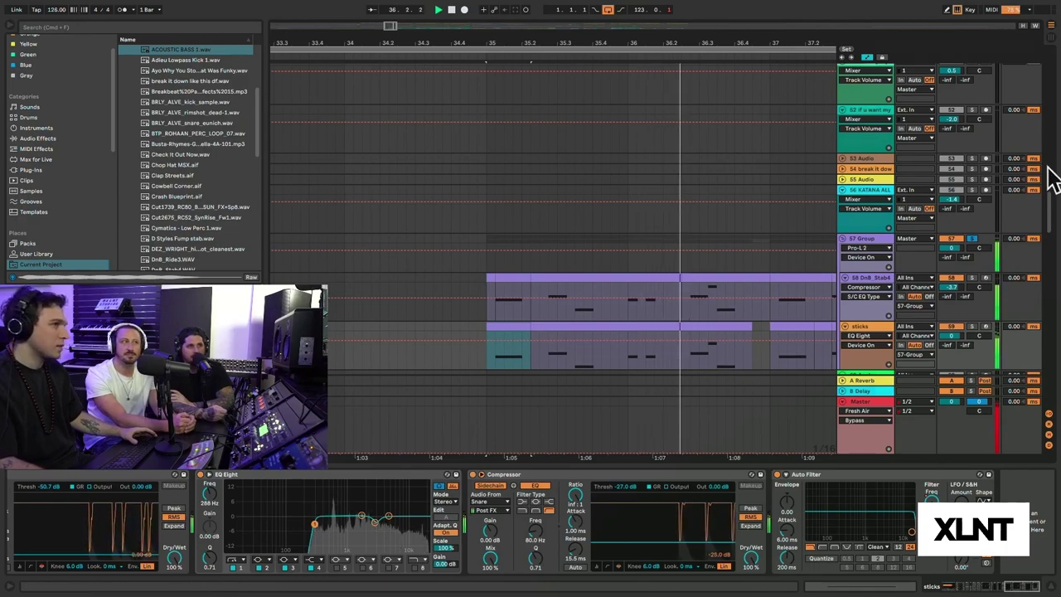
click(974, 240)
key(space)
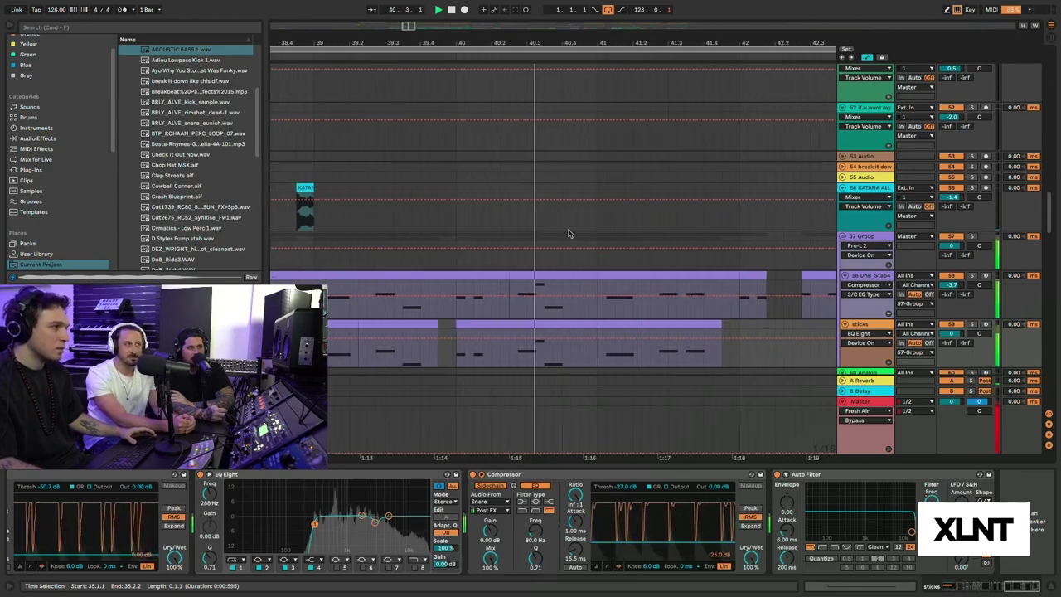
- Follow the drop playback in the arrangement and jump ahead to play the full mix from 49.1.1
scroll(574, 241, up, 3)
scroll(578, 245, down, 6)
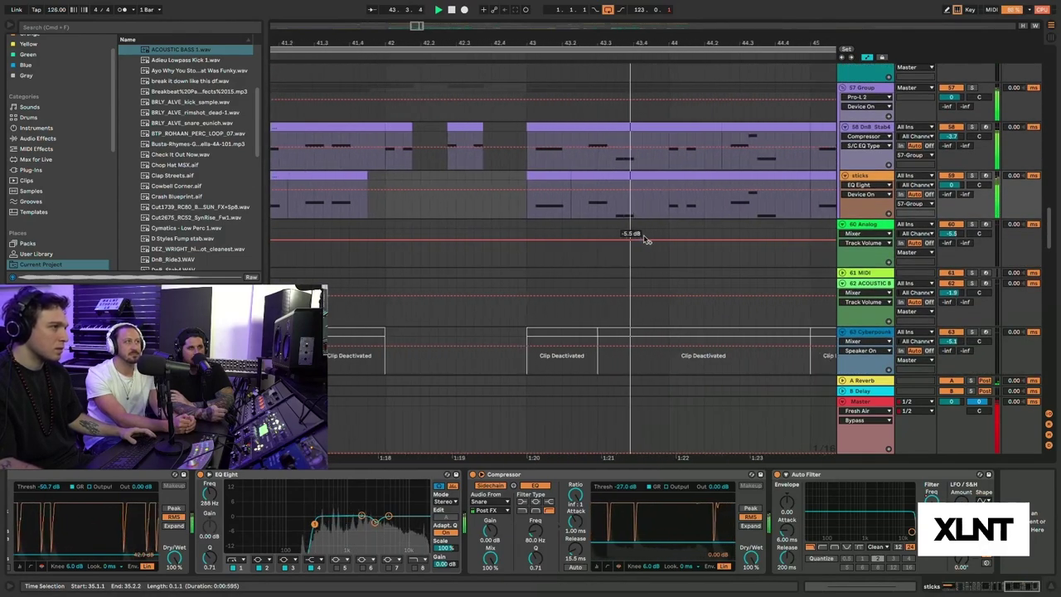
drag(649, 44, 495, 8)
click(606, 234)
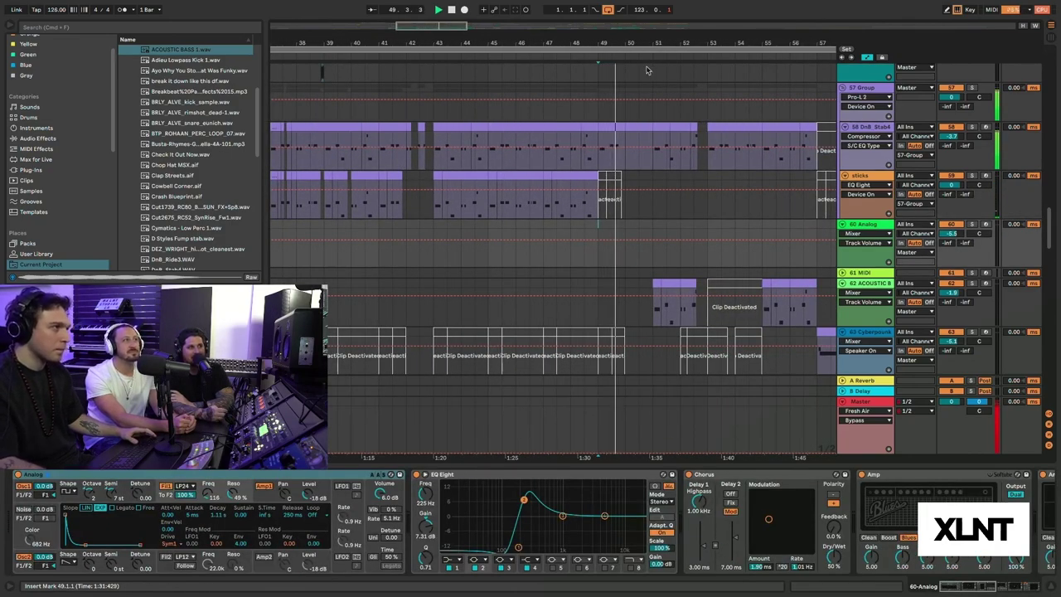
drag(683, 43, 645, 84)
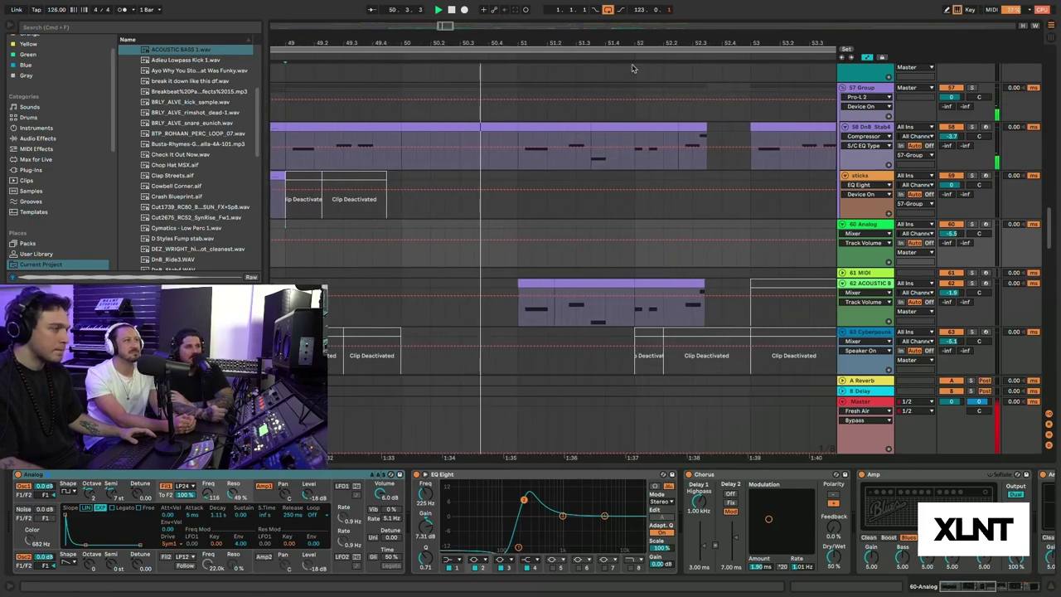
- Unfold track 105 DnB_Ride3 and play its ride clips from 51.1.1, first in solo and again in the full mix
scroll(592, 231, down, 4)
scroll(594, 230, down, 20)
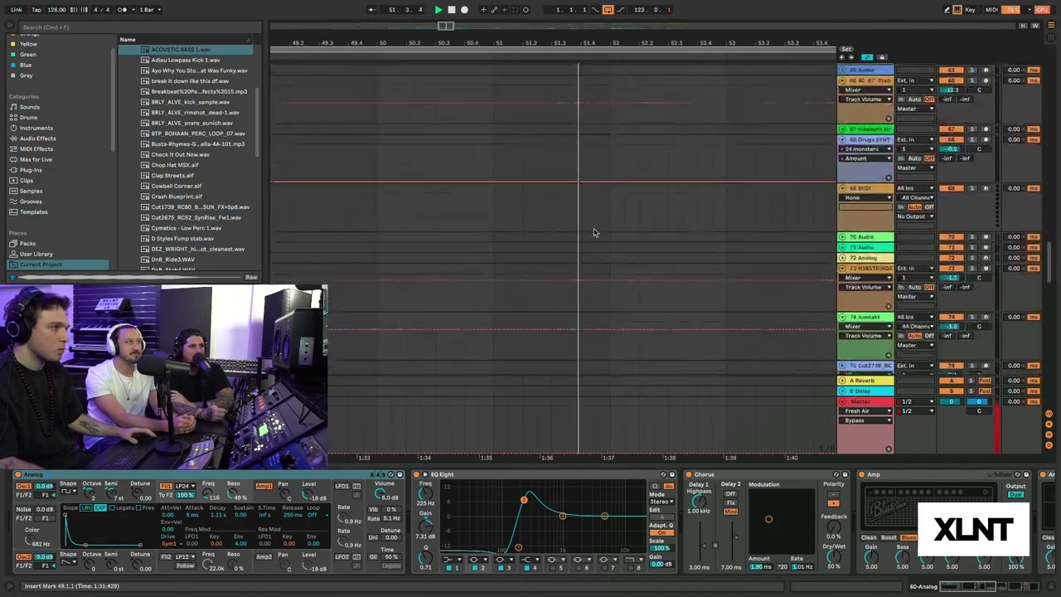
scroll(594, 225, down, 5)
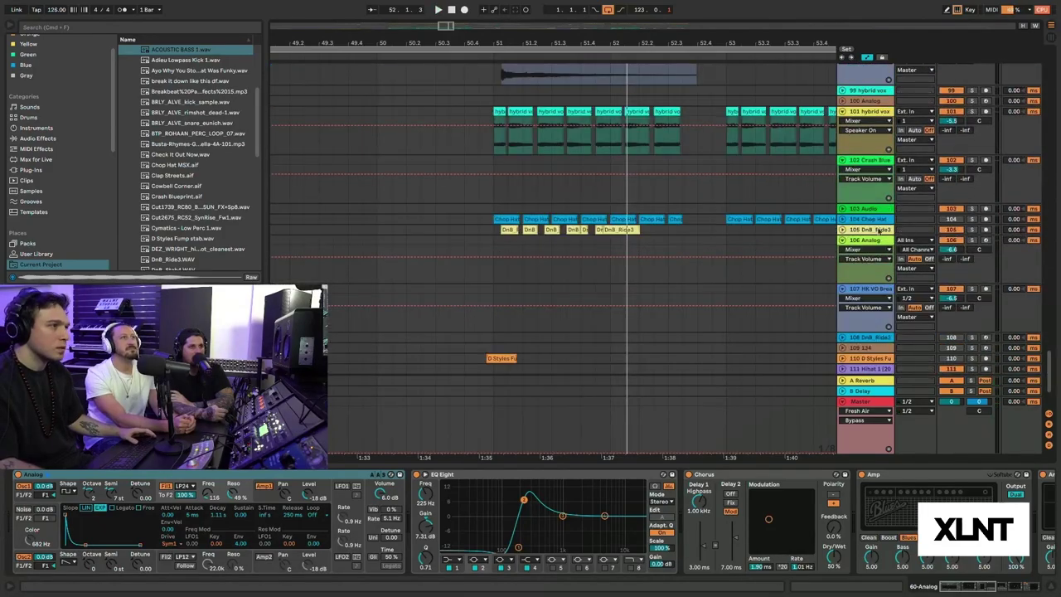
click(841, 229)
click(492, 233)
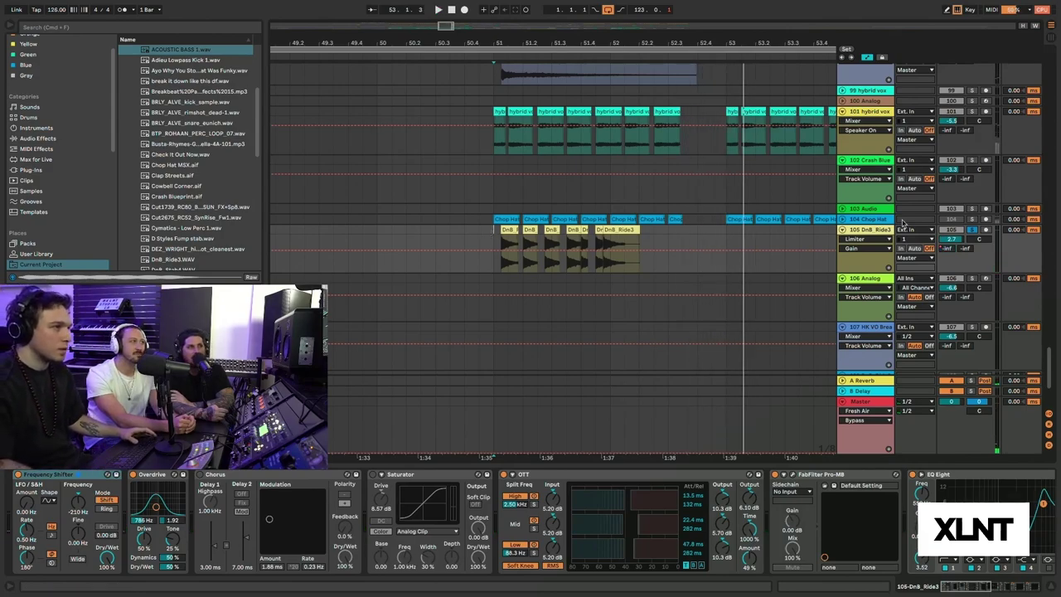
key(space)
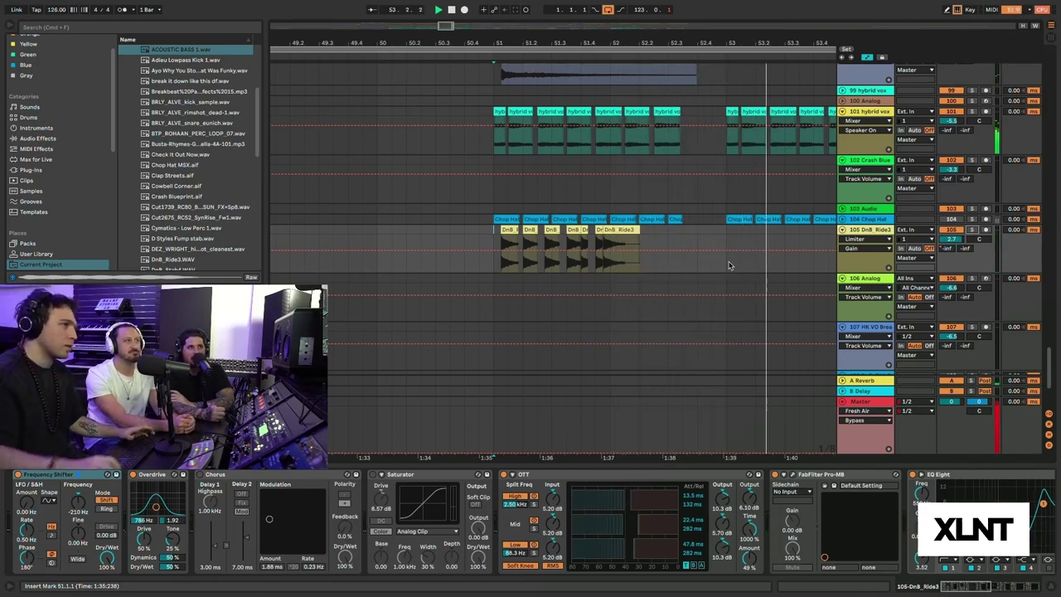
scroll(728, 265, right, 8)
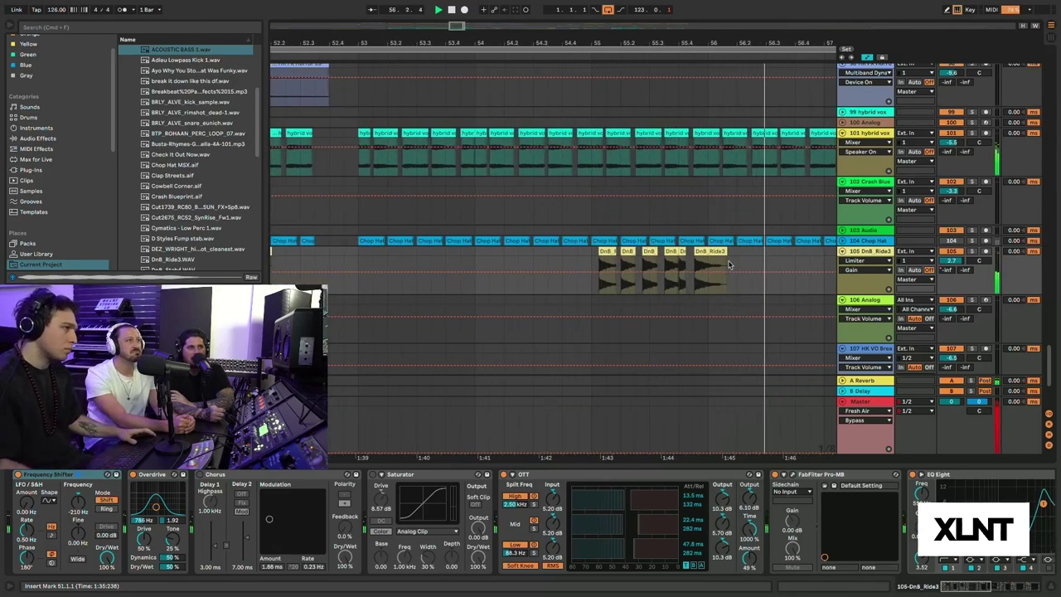
drag(682, 38, 684, 39)
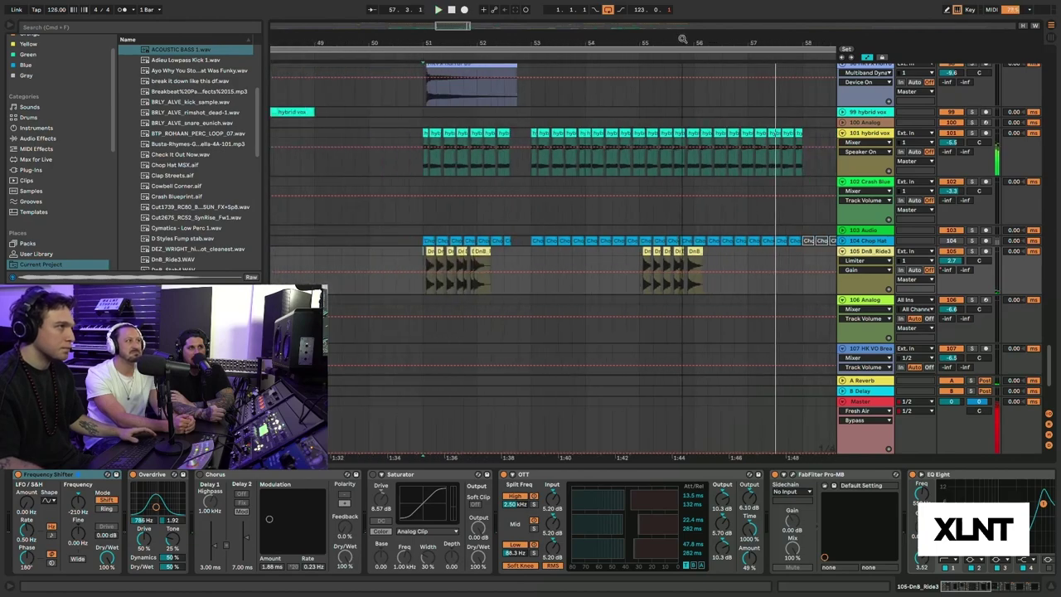
key(space)
- Solo track 90 Synth_B_Bass_Layer and play it from 53.1.1
scroll(509, 227, up, 7)
scroll(428, 243, up, 5)
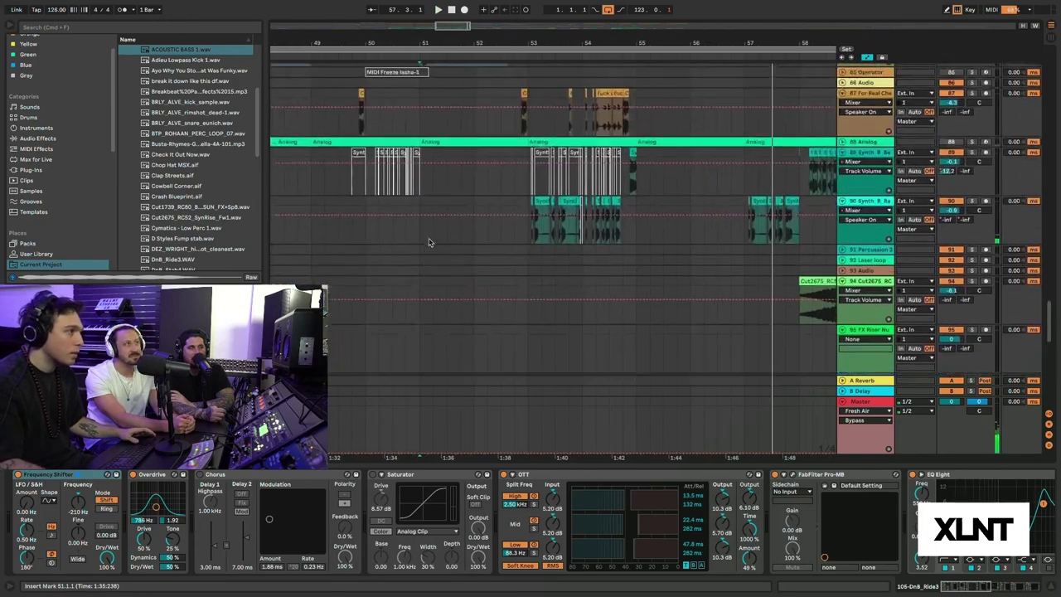
key(space)
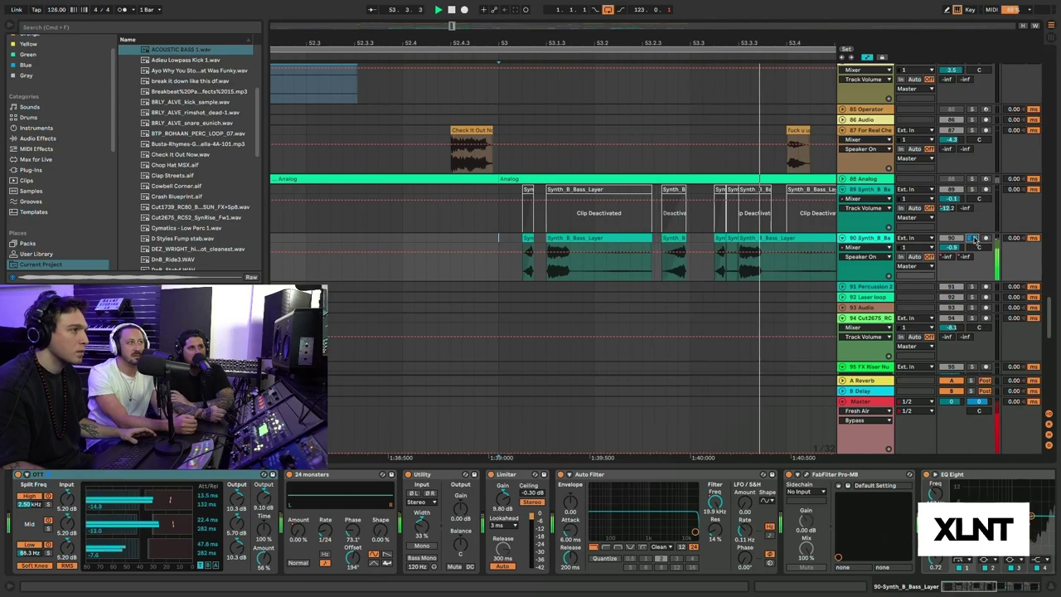
drag(659, 43, 535, 9)
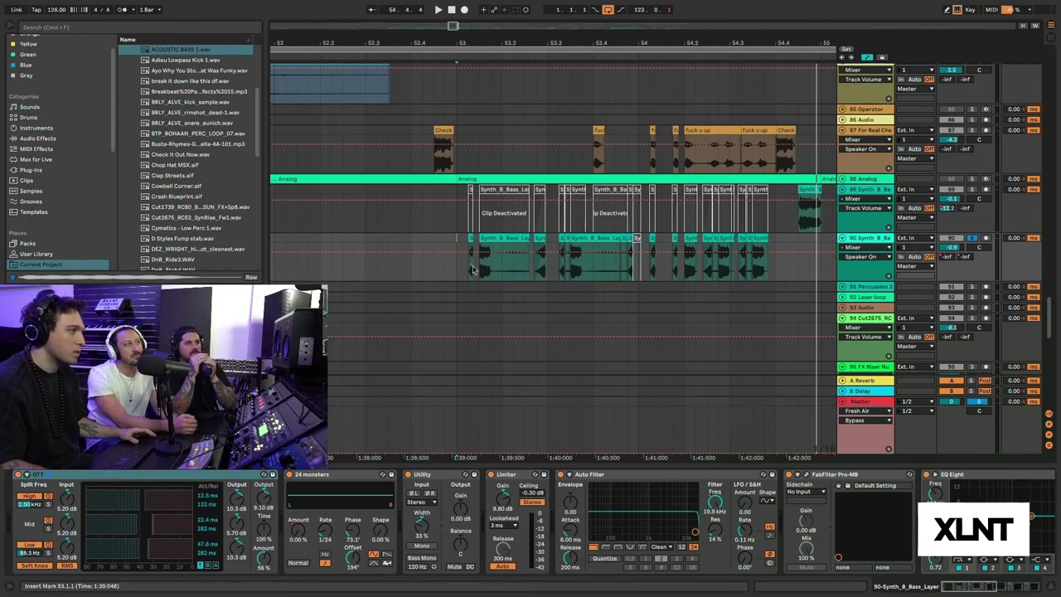
- Examine the Synth_B_Bass_Layer device chain from Auto Filter and Pro-MB through EQ Eight to the sidechain Compressors
scroll(394, 523, right, 10)
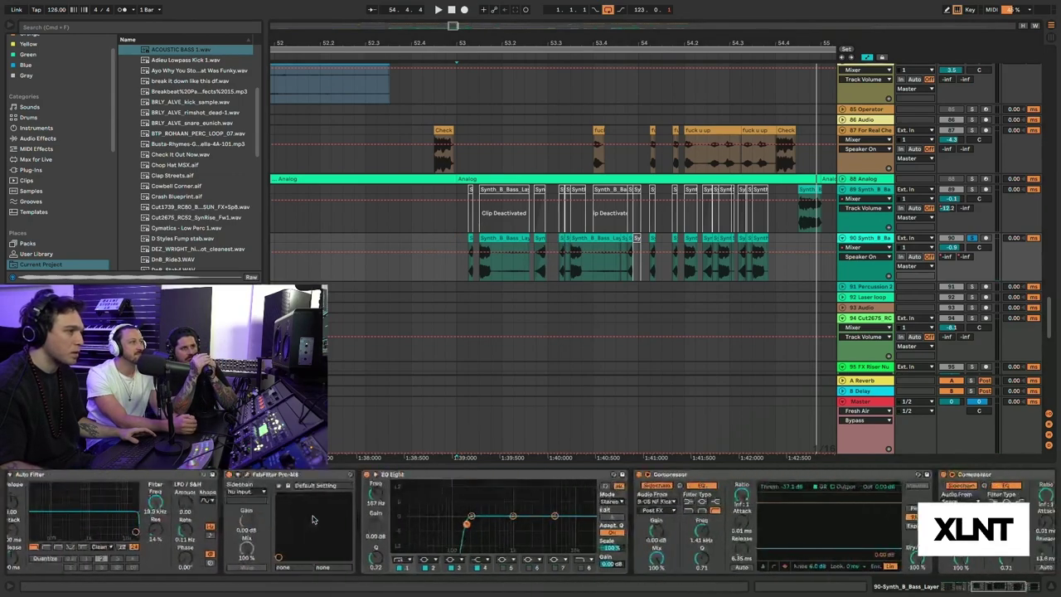
scroll(314, 520, right, 2)
scroll(630, 328, right, 1)
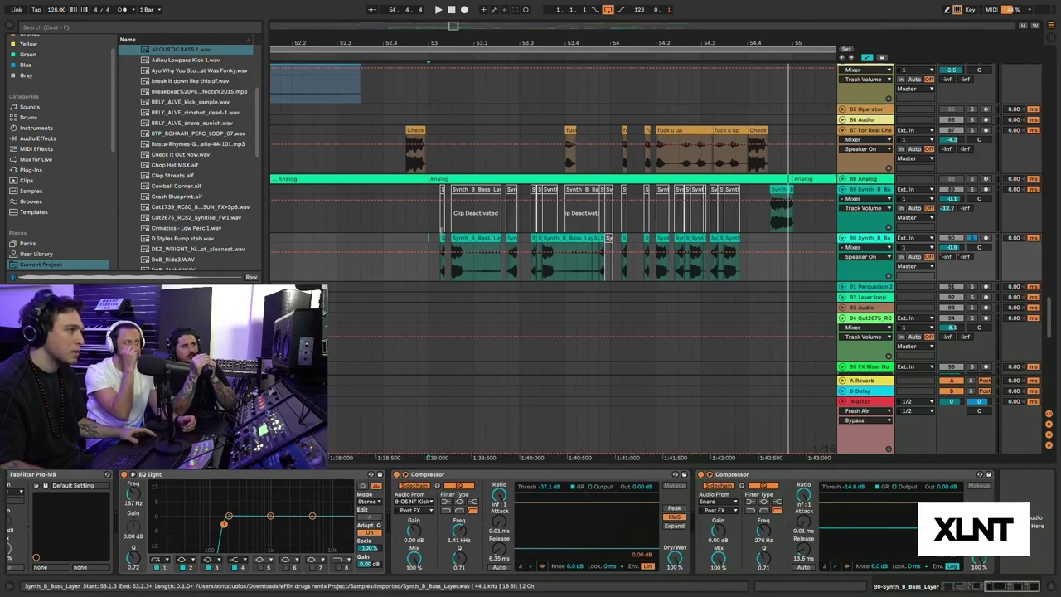
- Play track 90 from 53.1.1 again, and unsolo it to hear the section in the full mix
key(space)
key(space)
click(973, 239)
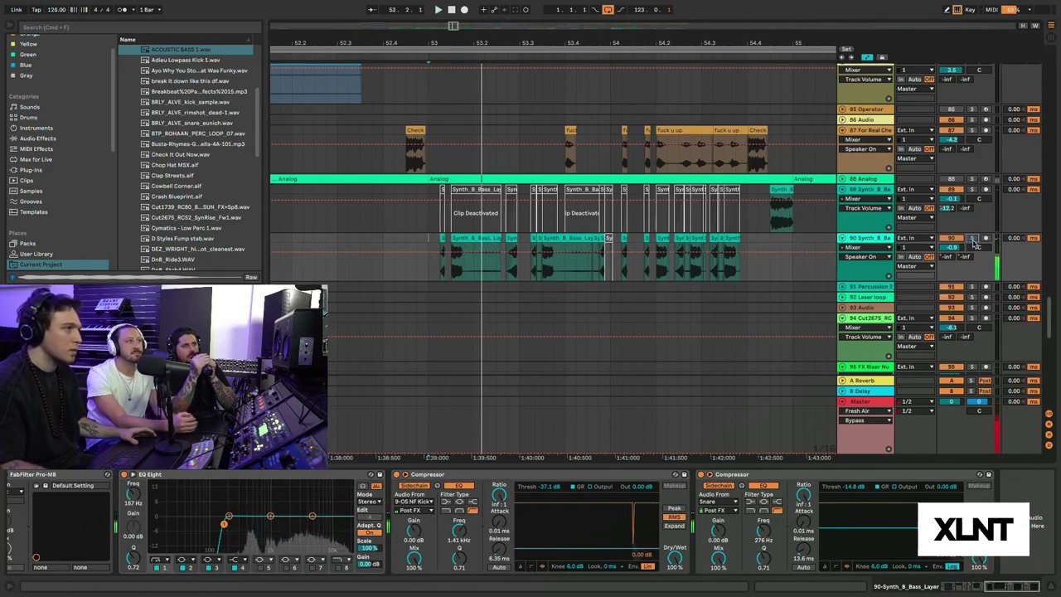
key(space)
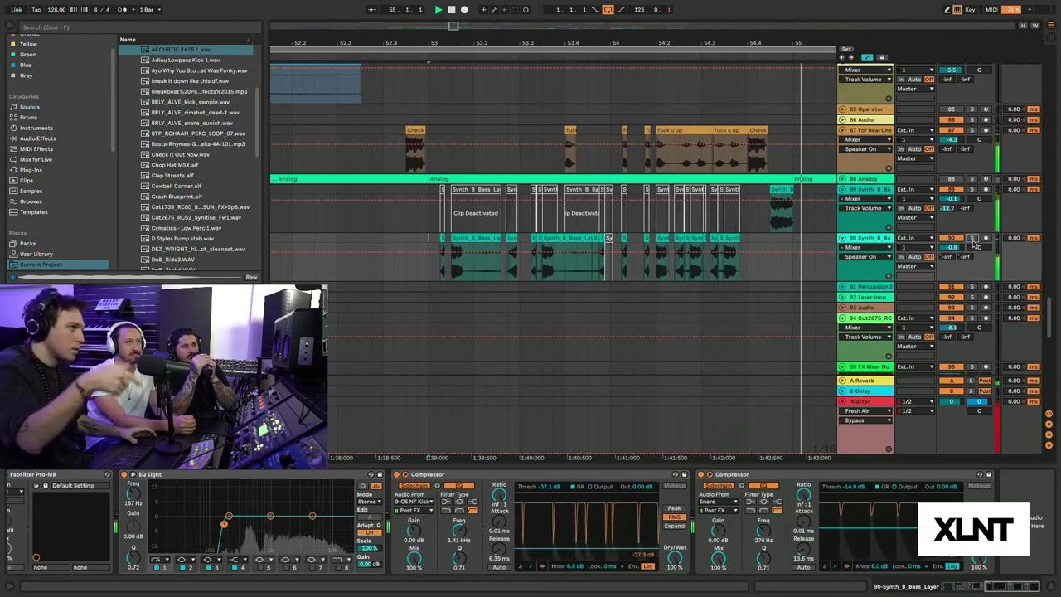
key(space)
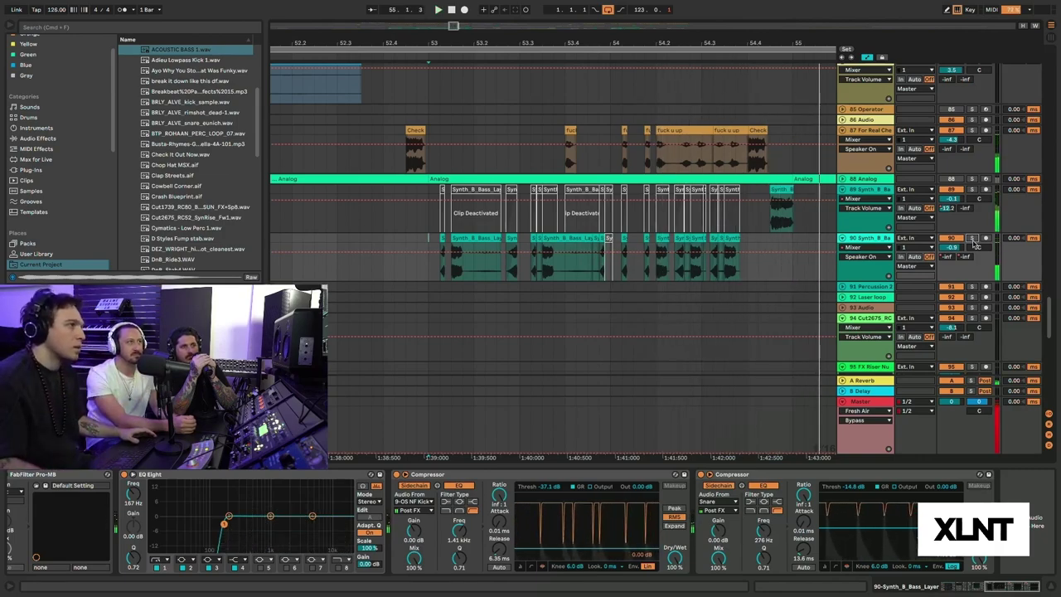
- Solo track 87 For Real Check It and play its vocal chops from 53.1.1, adding track 90 to the solo
click(972, 130)
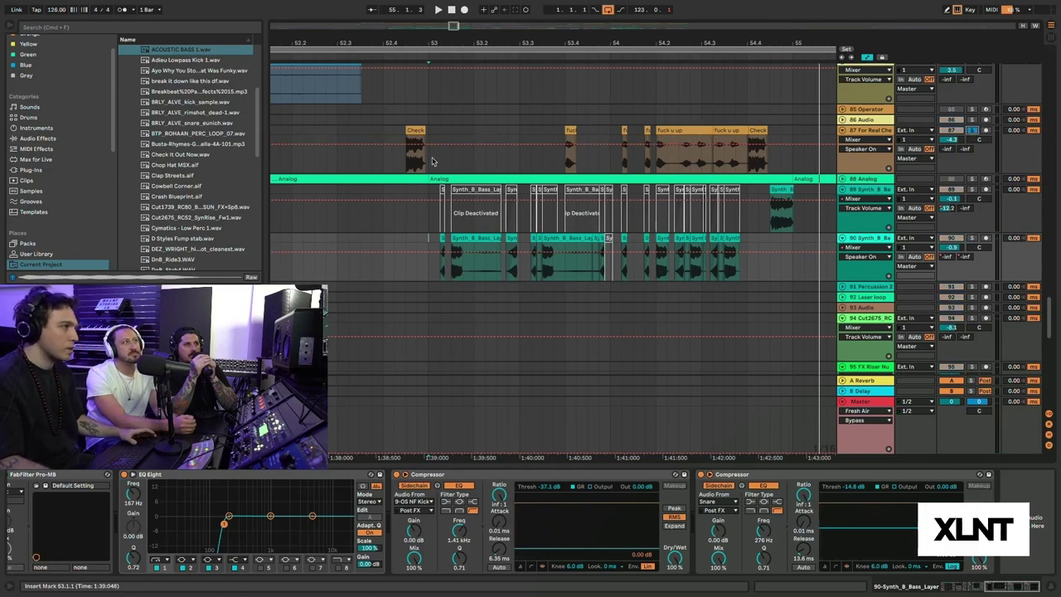
click(431, 160)
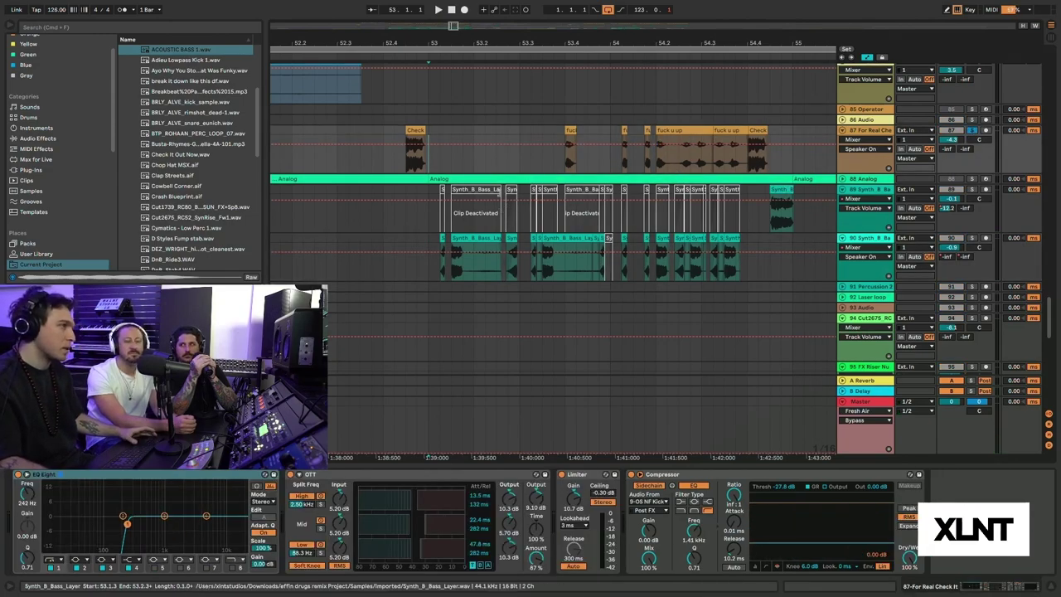
key(space)
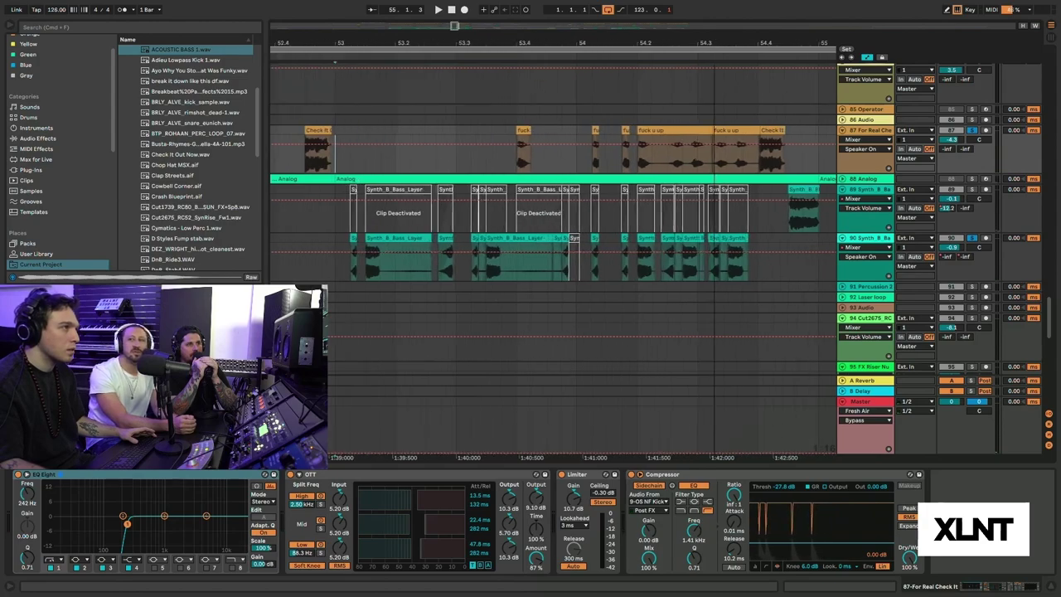
drag(713, 43, 713, 68)
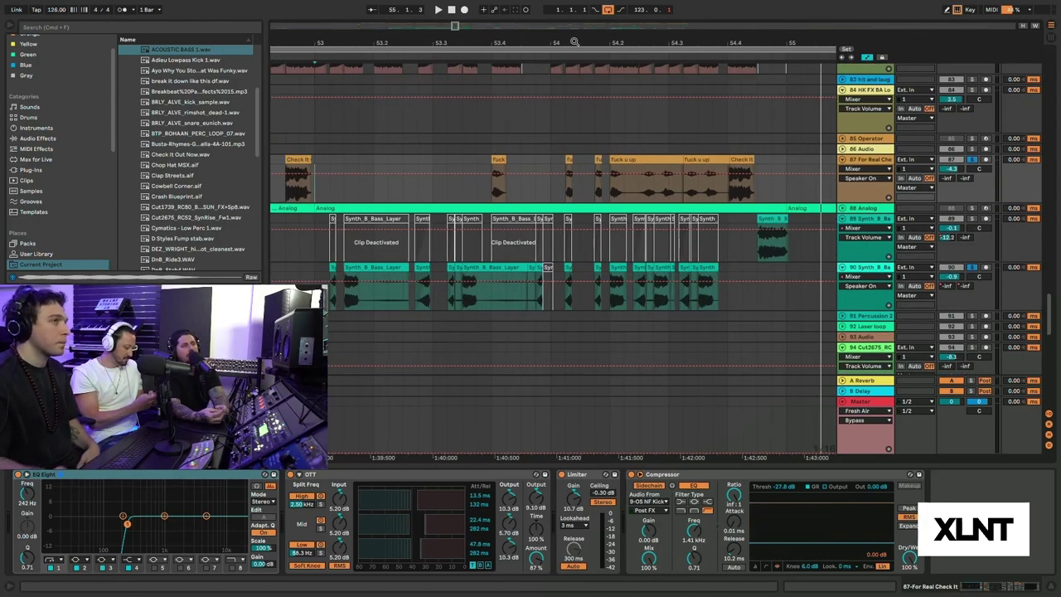
- Play tracks 87 and 90 together from the bass clip at 53.1.3, and solo track 89 to audition its clip at 54.4.3
click(315, 163)
click(365, 266)
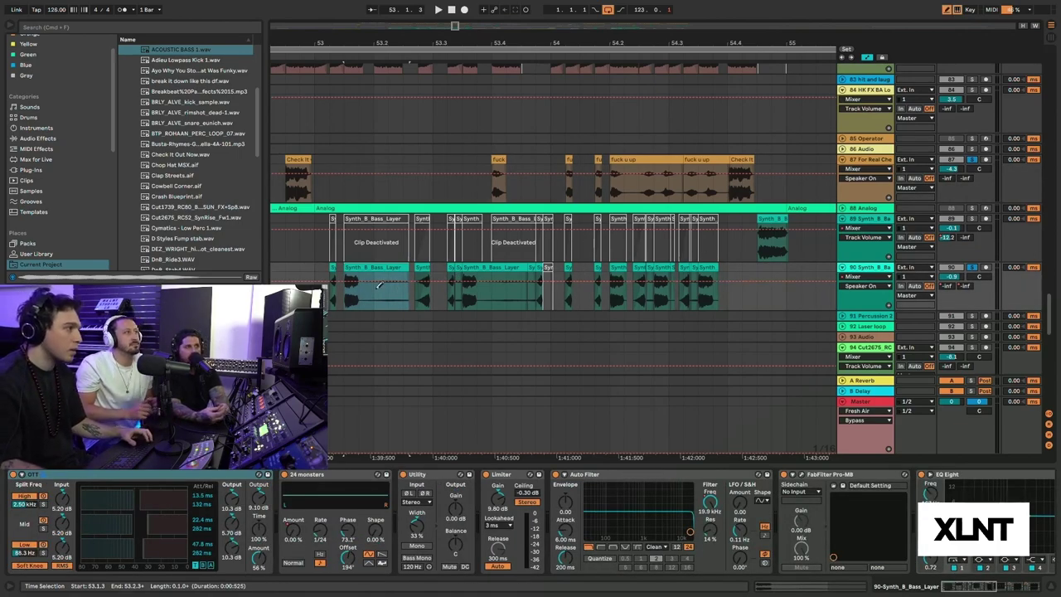
key(space)
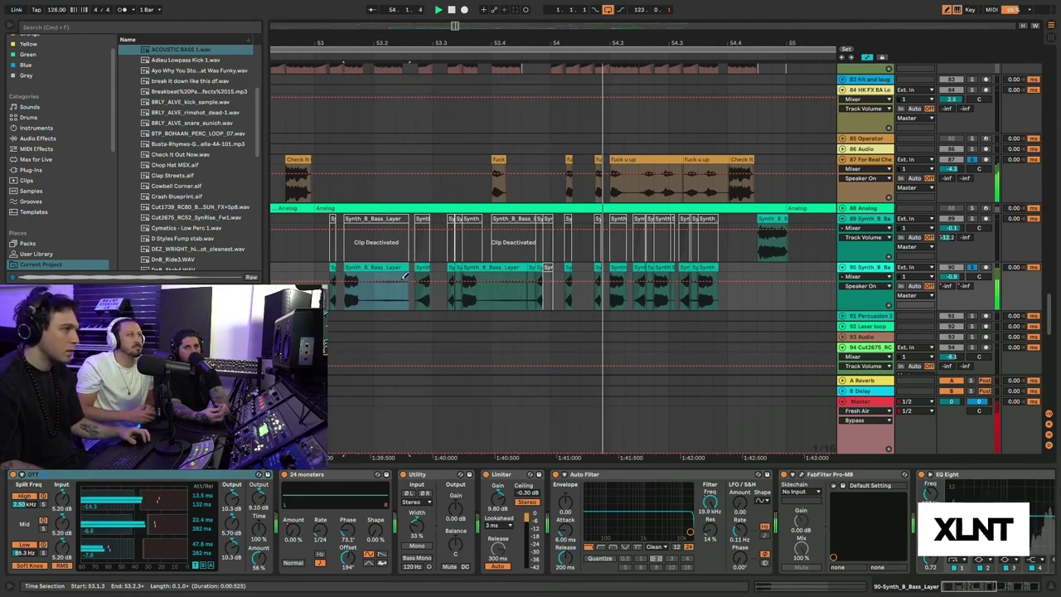
click(774, 221)
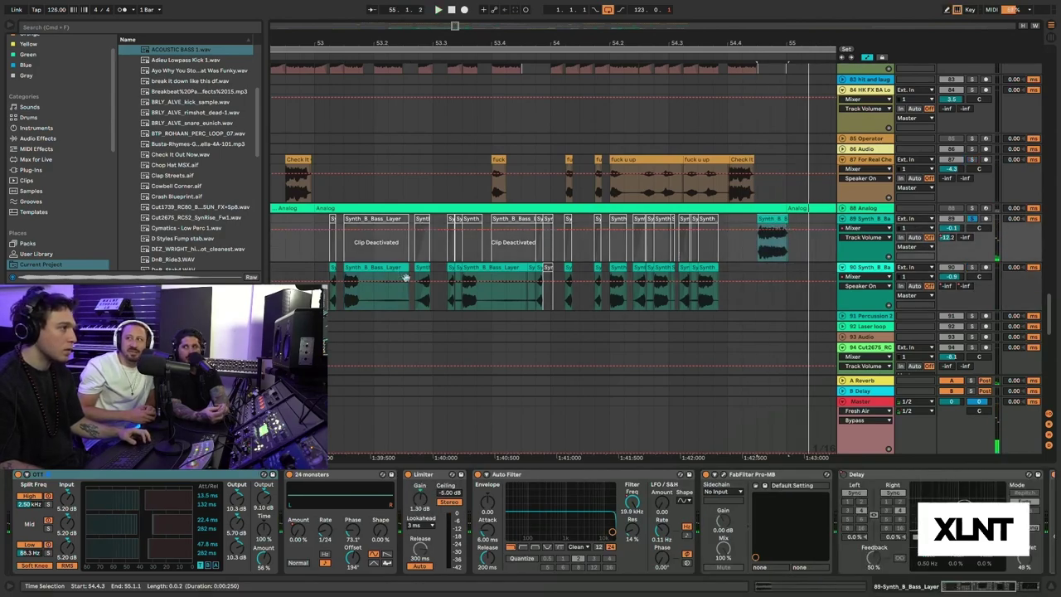
- Unsolo track 89 and select its range from 53.1.1 to 53.3.1 across the deactivated Synth_B_Bass_Layer clips
click(317, 257)
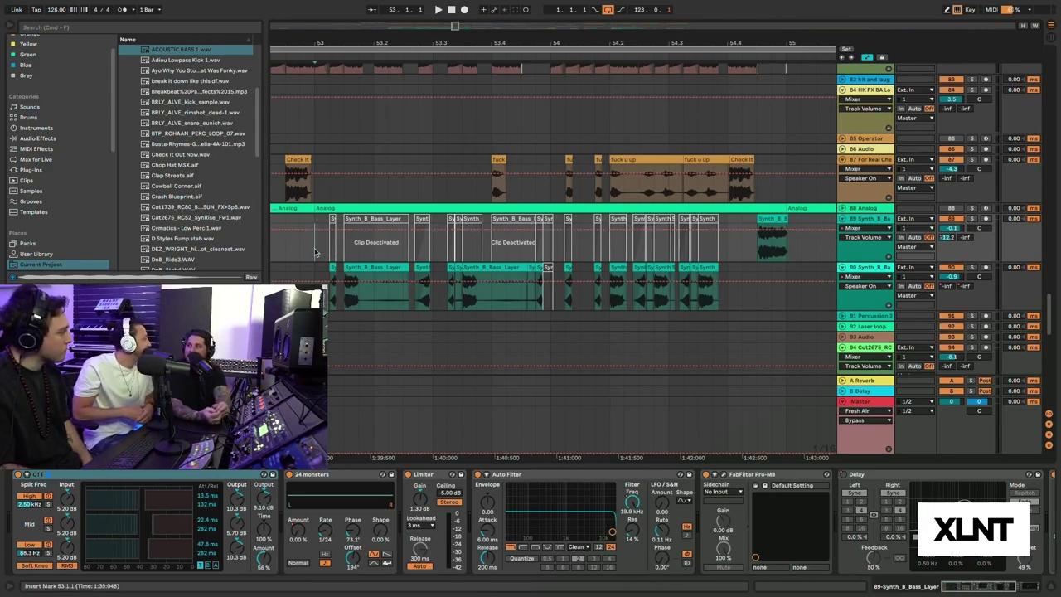
scroll(302, 262, up, 1)
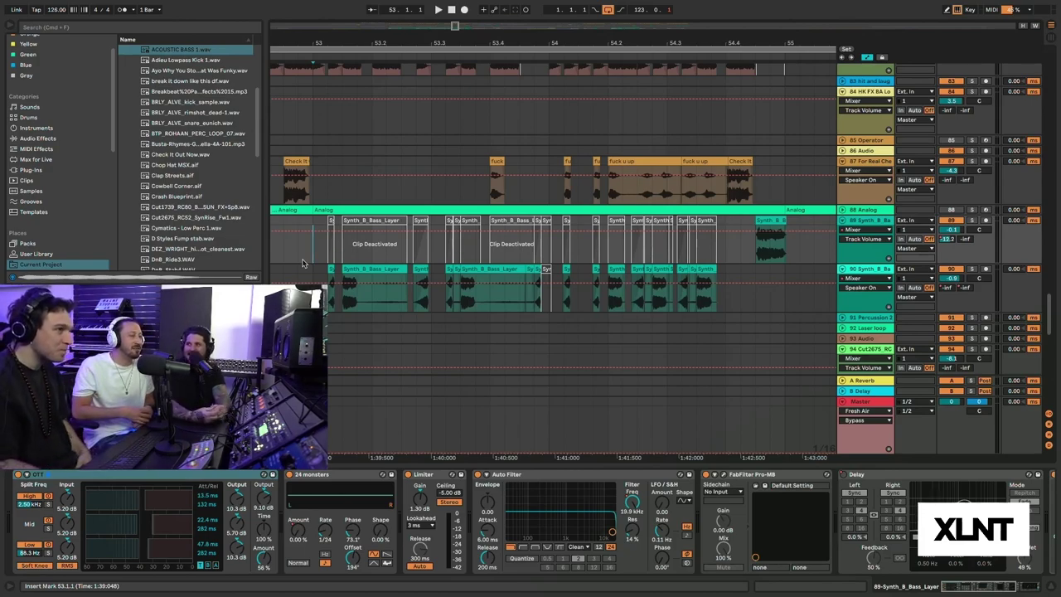
drag(318, 251, 406, 224)
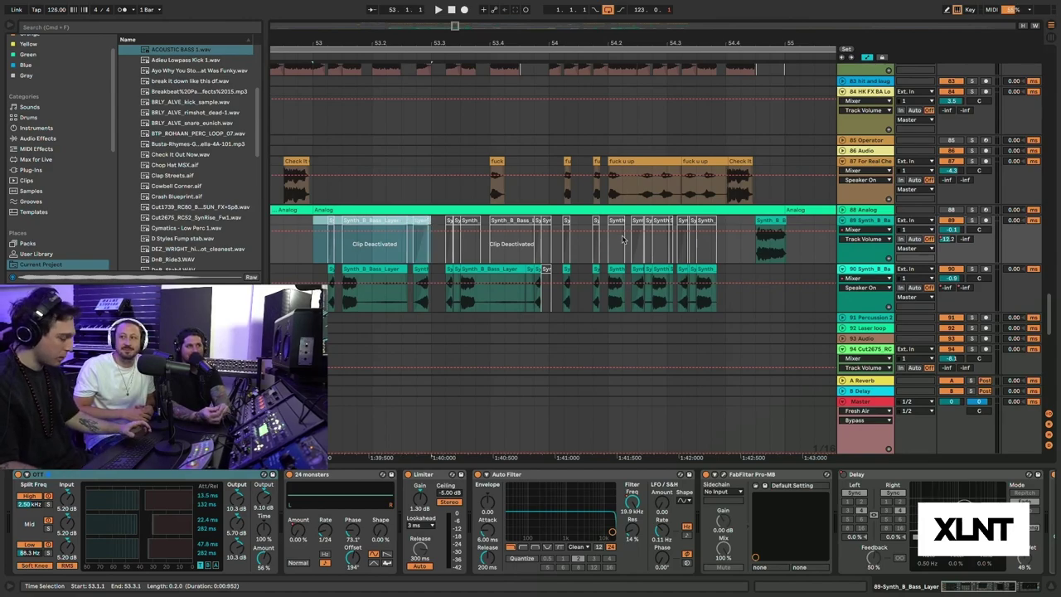
- Play from 53.1.1 and solo track 82 Freeze lasha to audition its chopped clips
click(310, 253)
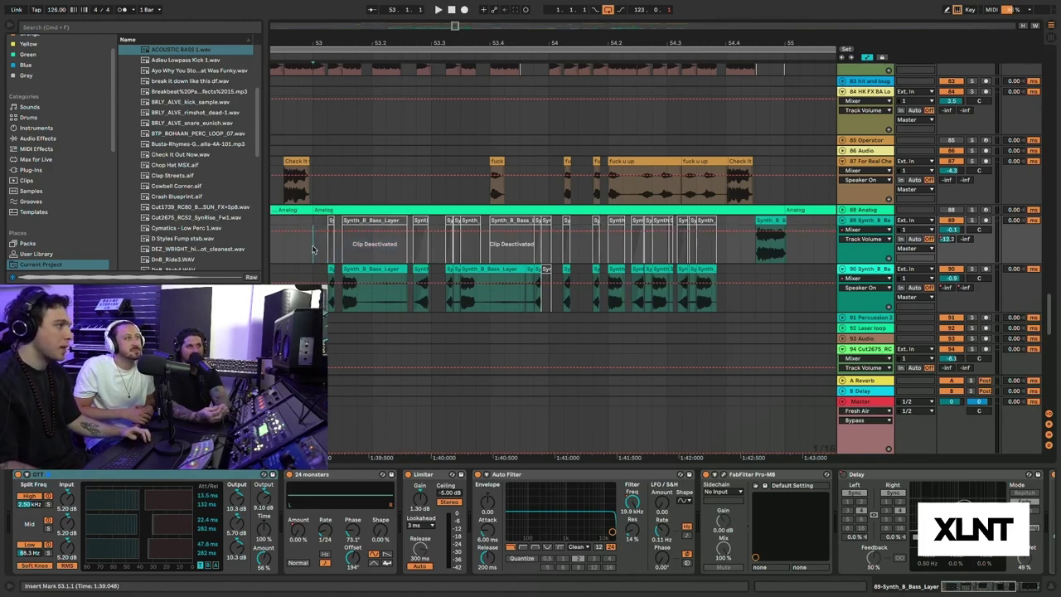
key(space)
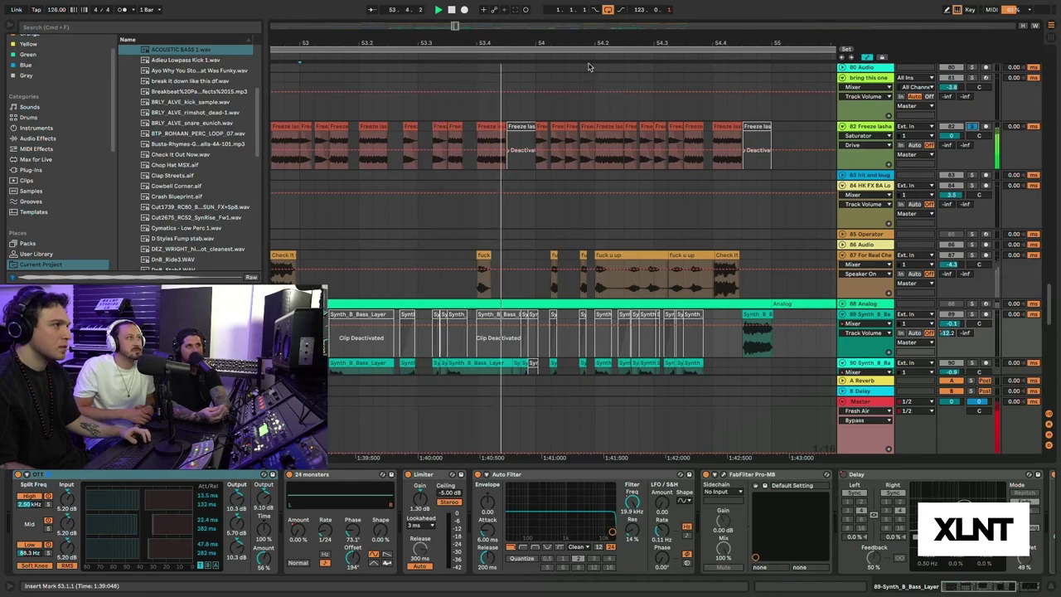
drag(599, 42, 635, 41)
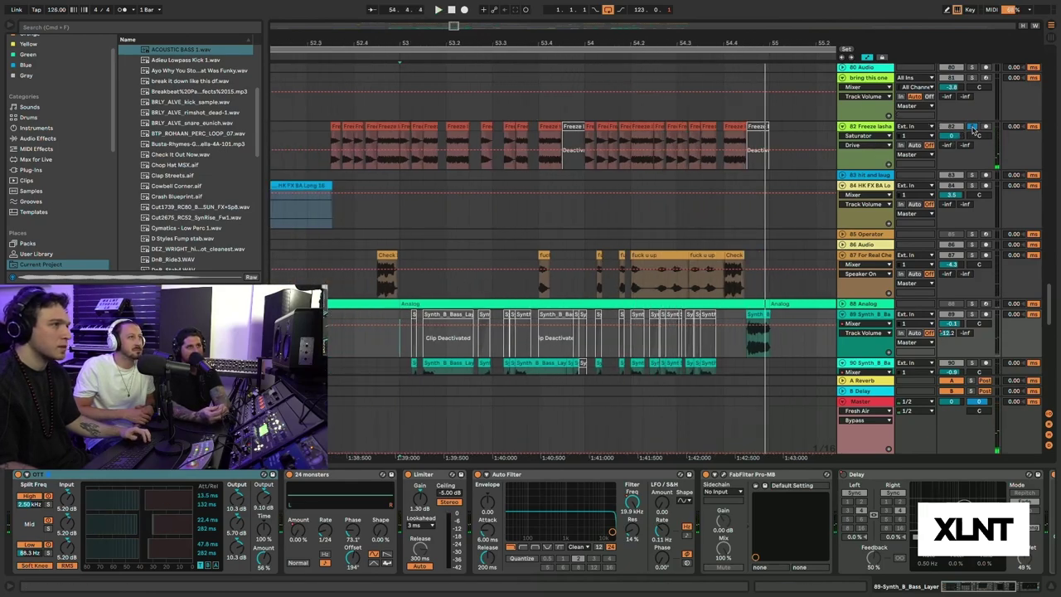
- Select the Freeze clip at 52.4.3 to show its effects, unsolo track 82 and play the full mix from 52.2.3
click(385, 128)
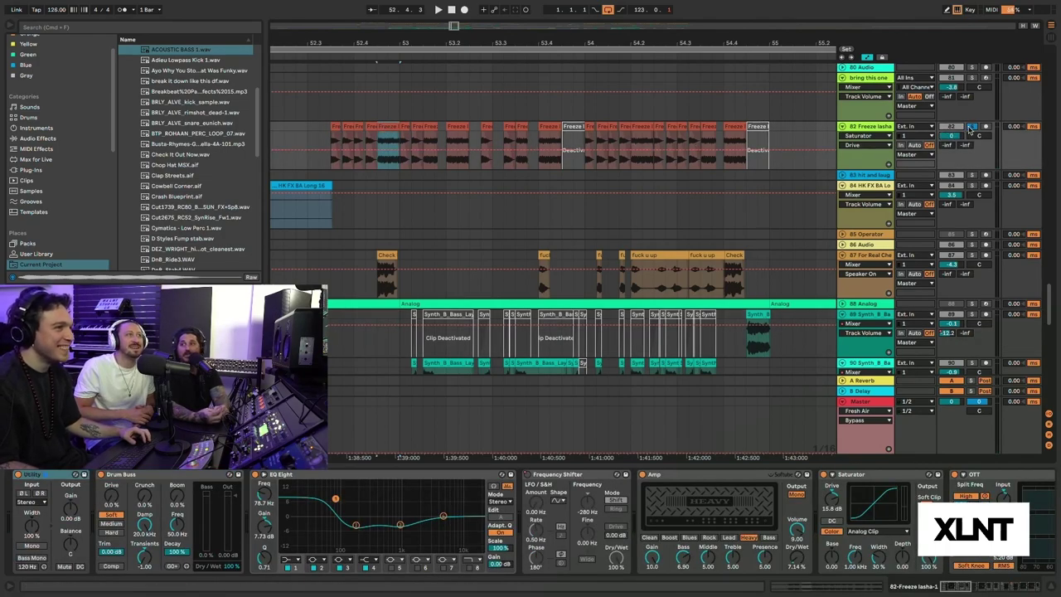
click(284, 149)
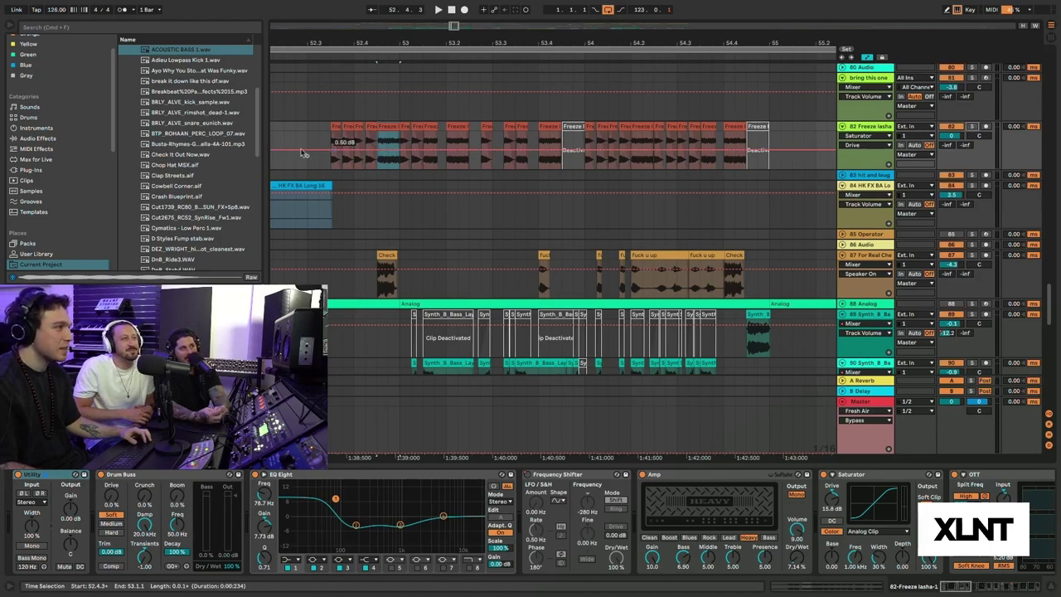
key(space)
scroll(479, 222, down, 3)
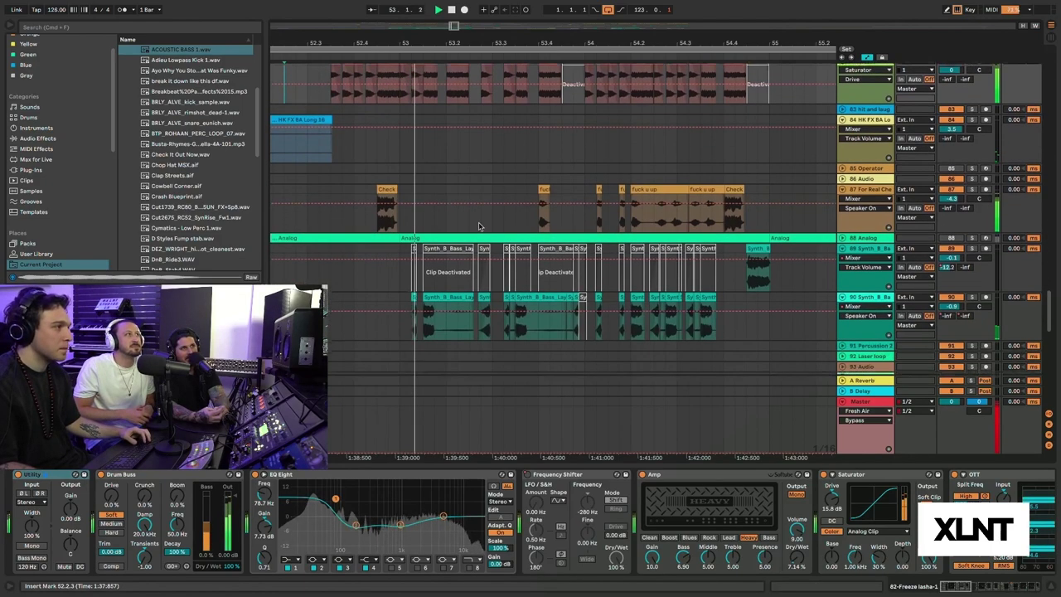
key(space)
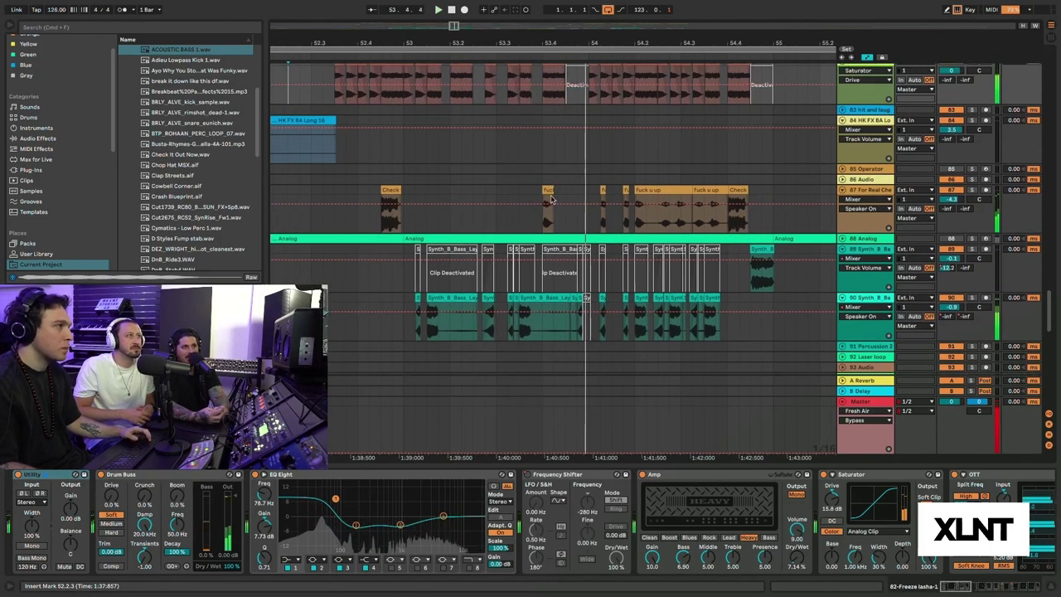
- Solo vocal chop track 87 together with Synth_B_Bass_Layer tracks 89 and 90, and play them from 53.1.1
scroll(483, 214, up, 1)
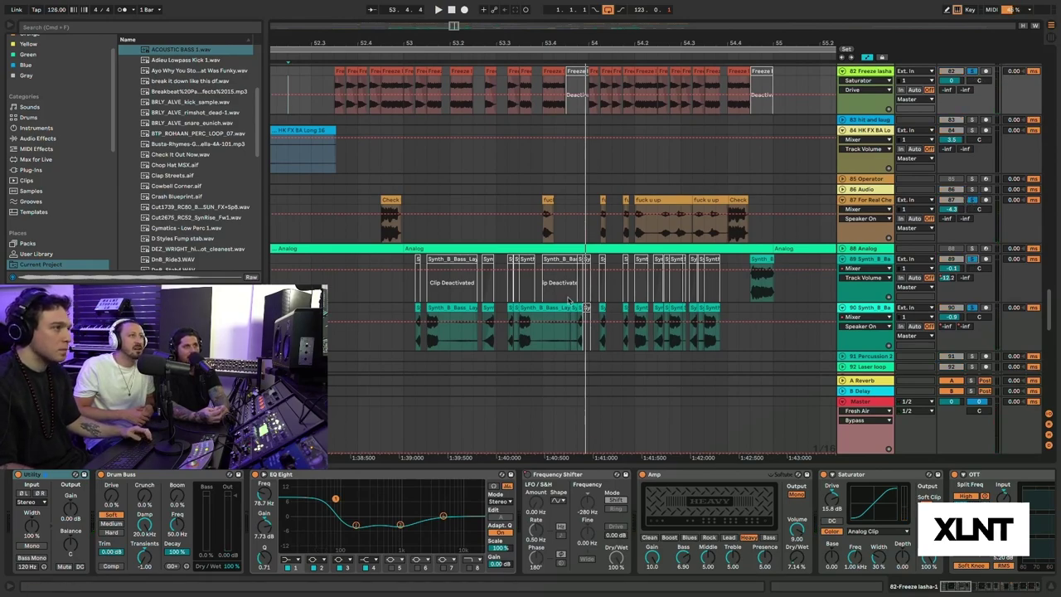
click(402, 291)
key(space)
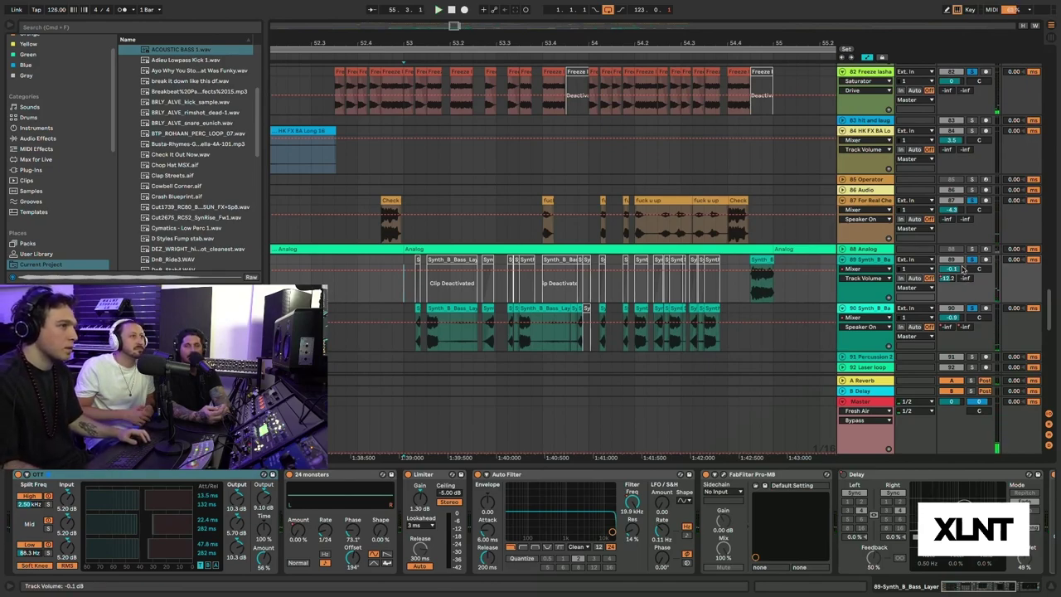
- Clear the solos and play the full mix from 53.1.1 into bar 57, following the drop's clips
scroll(578, 252, up, 2)
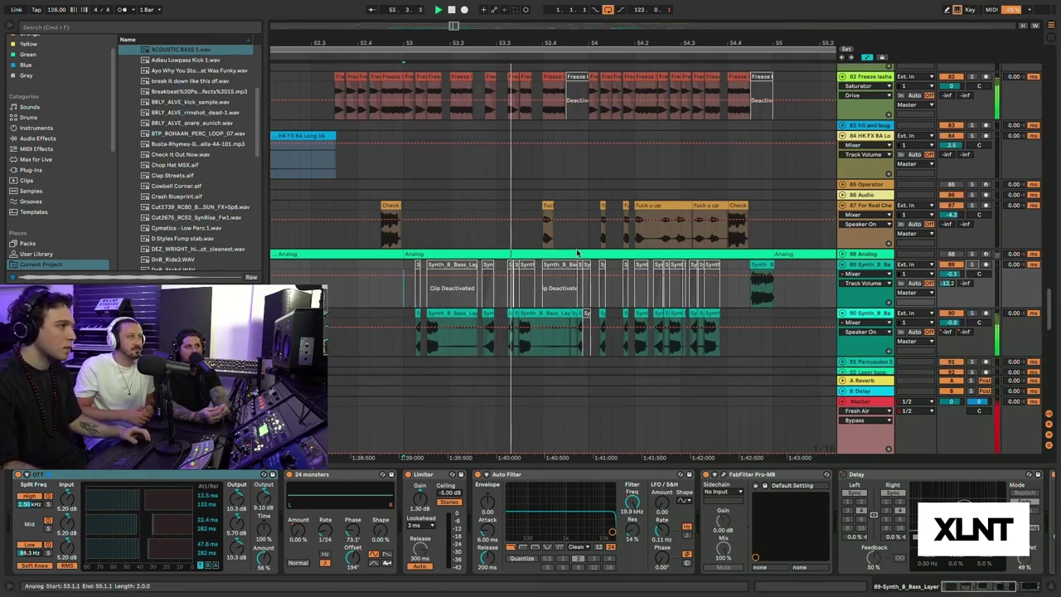
scroll(650, 254, up, 2)
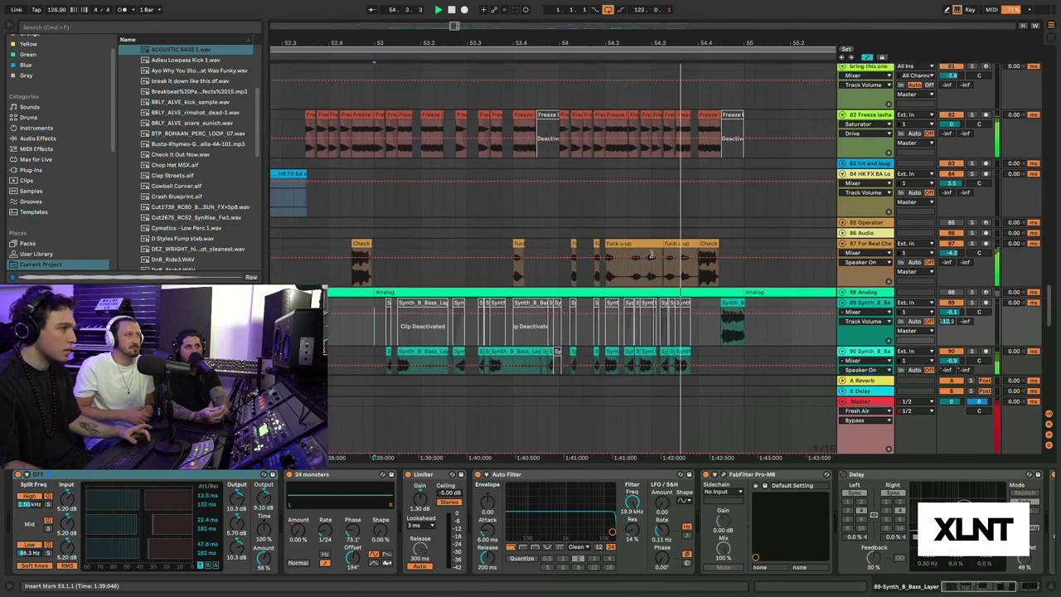
scroll(709, 240, down, 5)
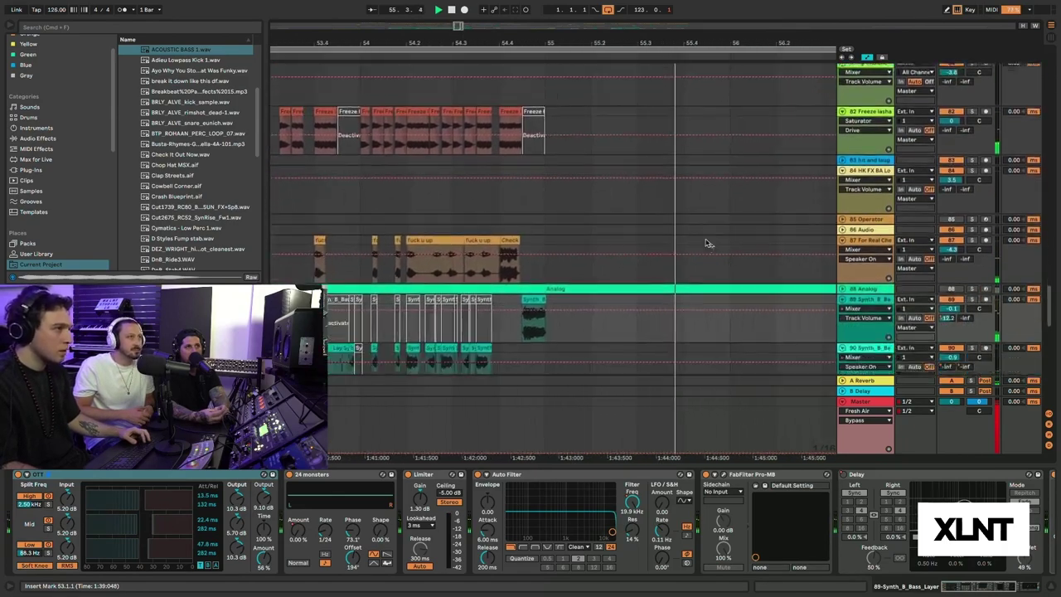
scroll(708, 242, up, 3)
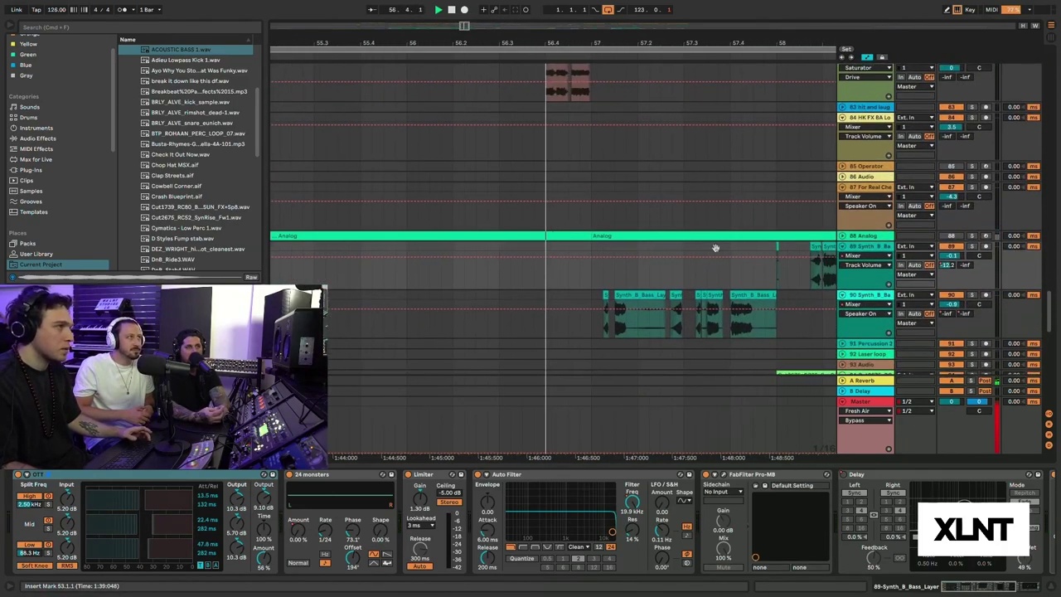
scroll(709, 245, up, 8)
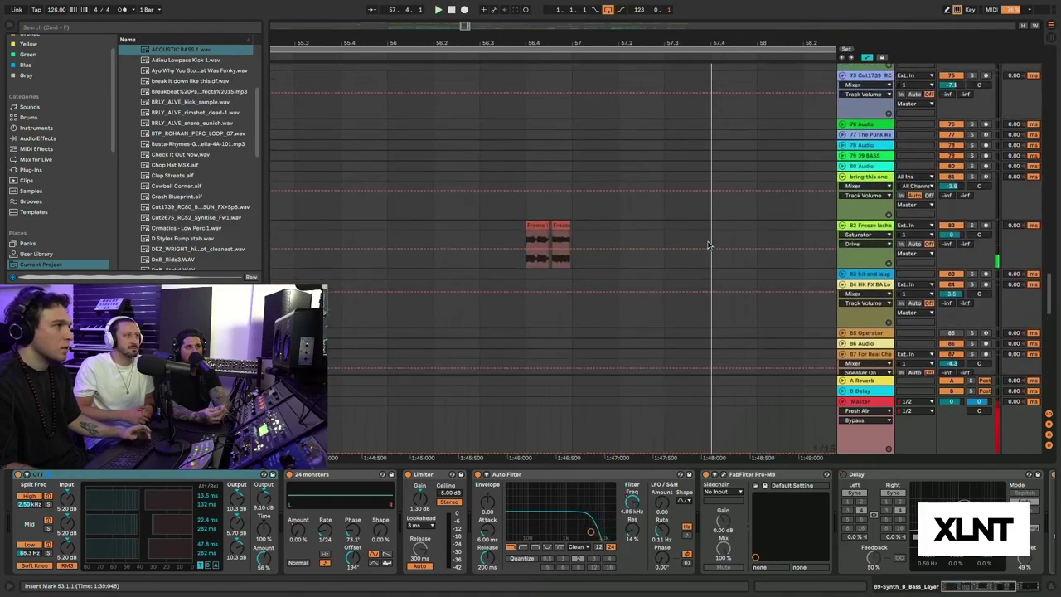
- Solo track 63 Cyberpounk power and play its MIDI clip from 57.1.1 to 59.1.1
scroll(709, 243, up, 5)
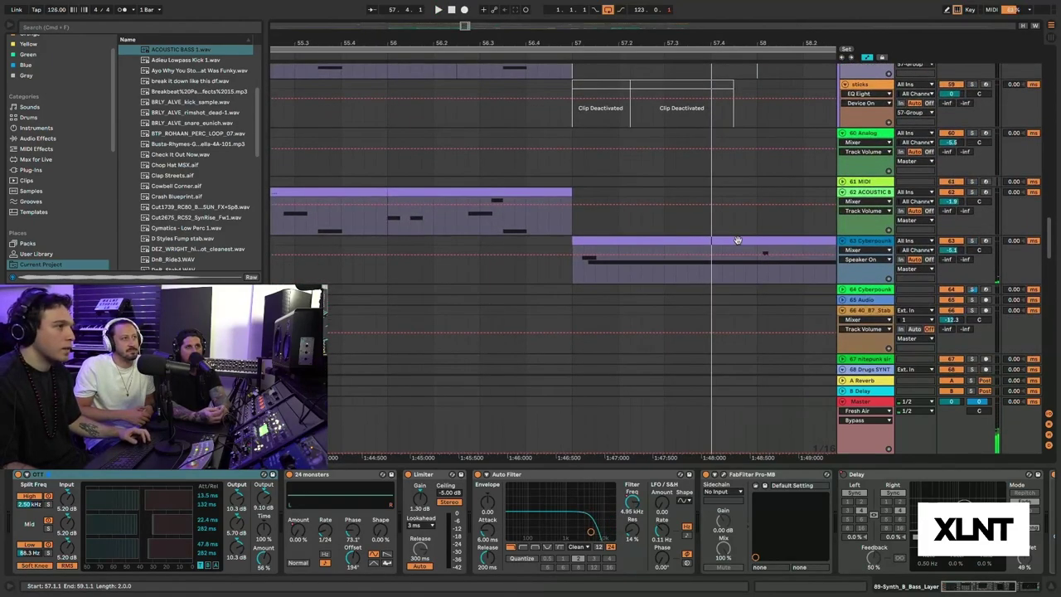
click(737, 241)
click(973, 241)
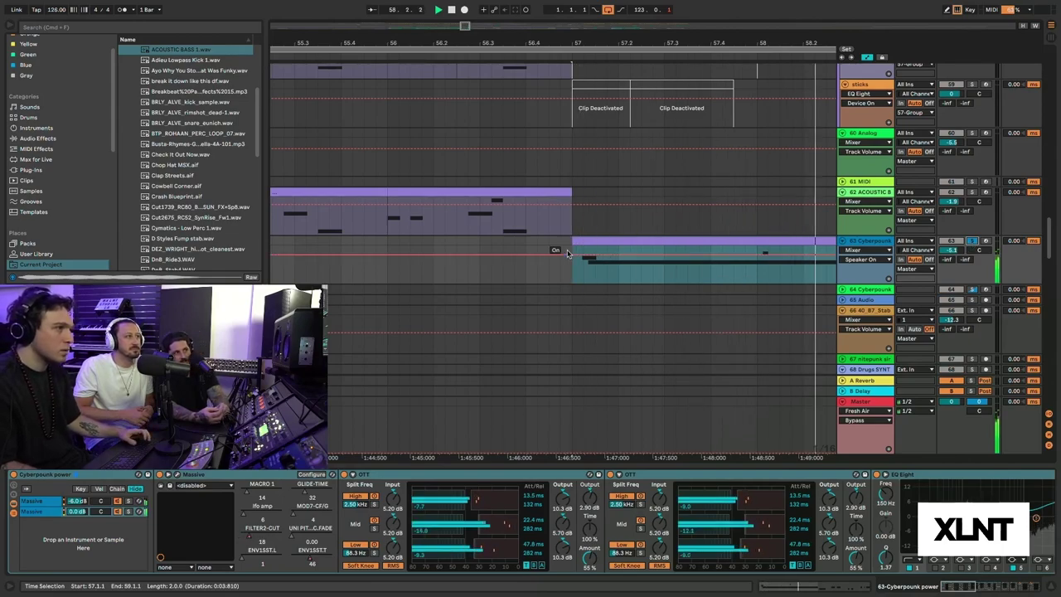
scroll(583, 245, up, 2)
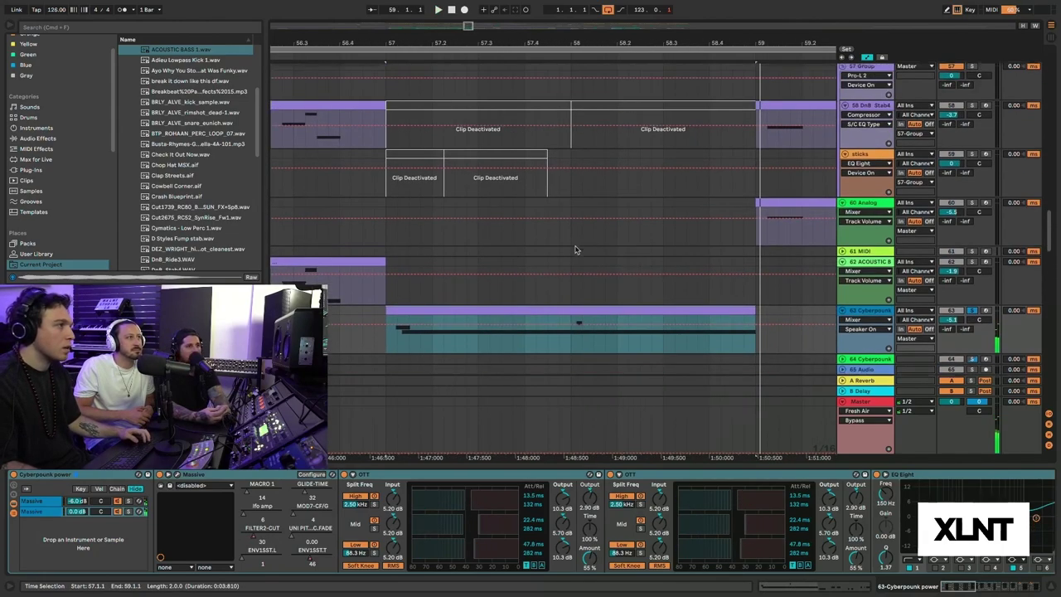
- Solo track 51 new style and play its vocal clip from 57.1.1
scroll(576, 248, up, 10)
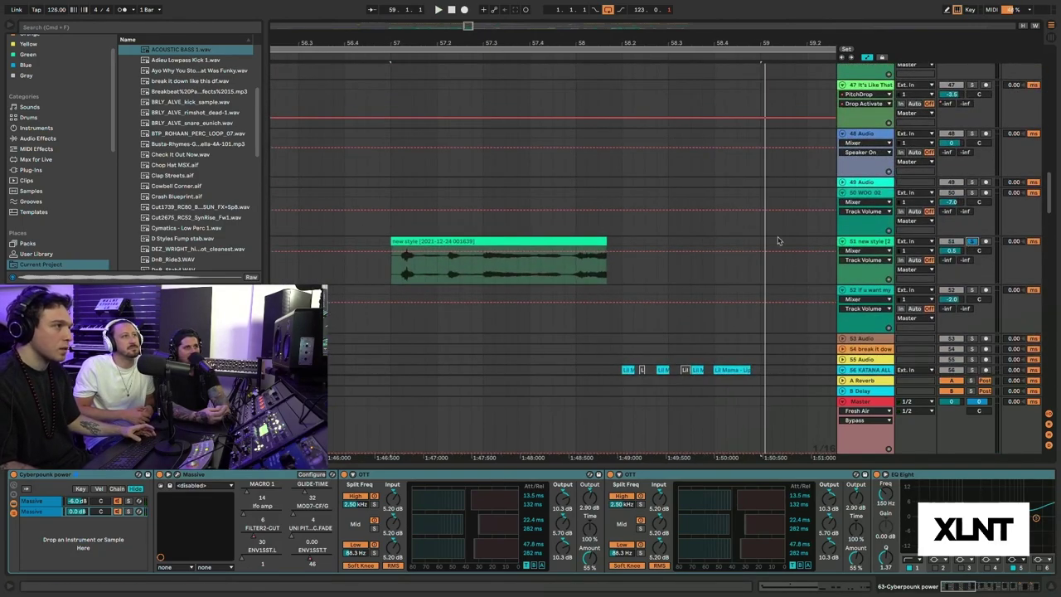
click(428, 240)
key(space)
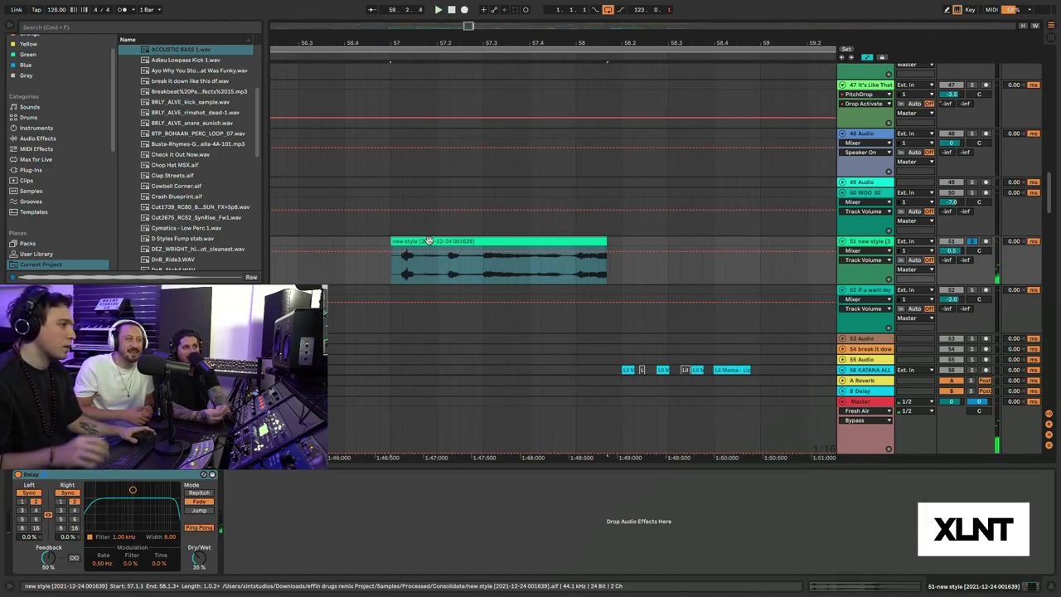
key(space)
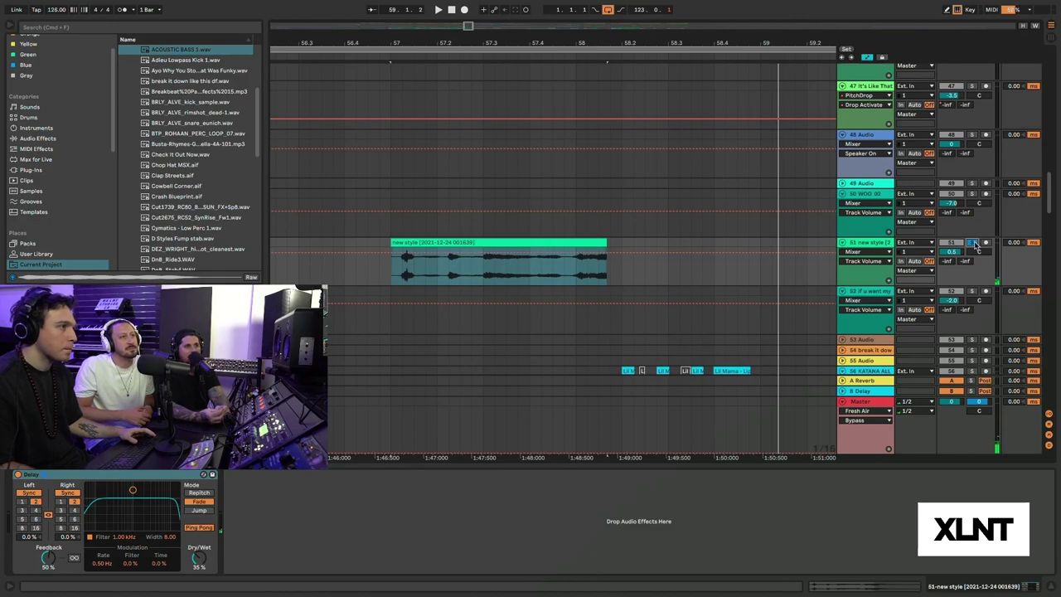
- Unsolo track 51 and play the new style clip from 57.1.1 in the full mix
click(390, 276)
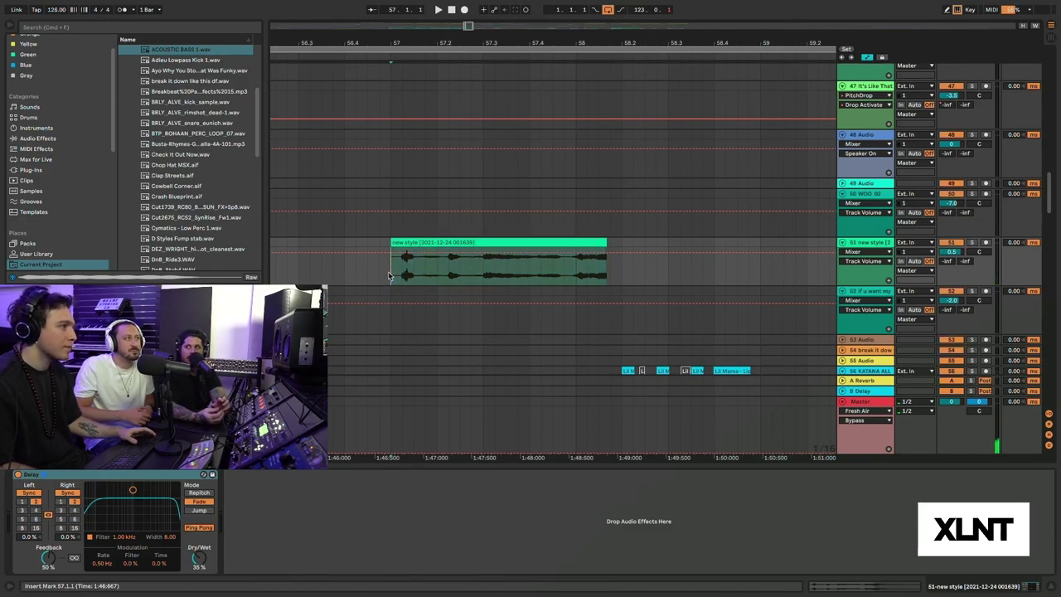
key(space)
scroll(462, 268, down, 1)
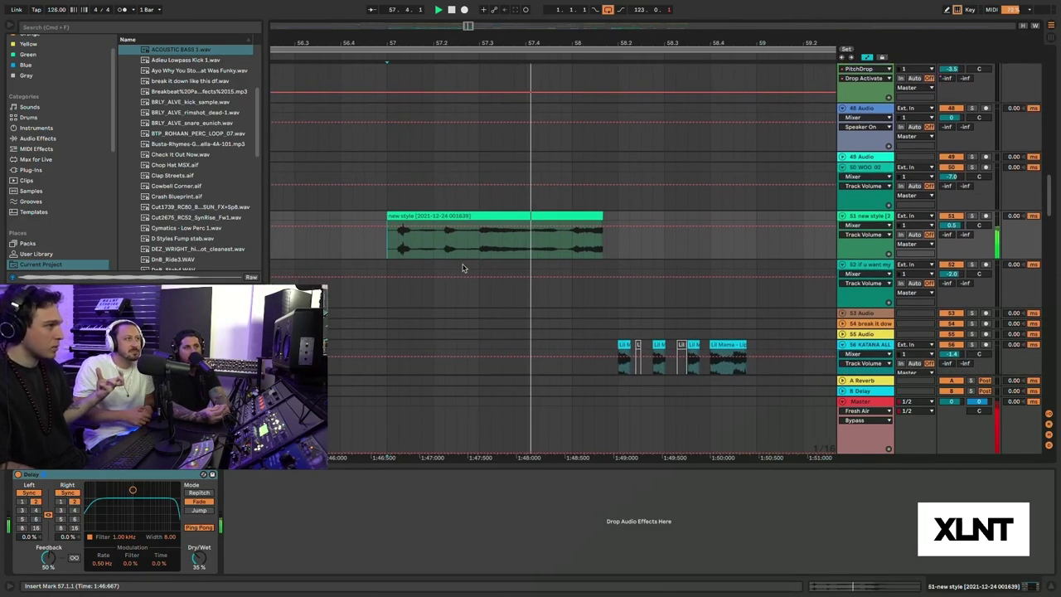
scroll(635, 267, down, 3)
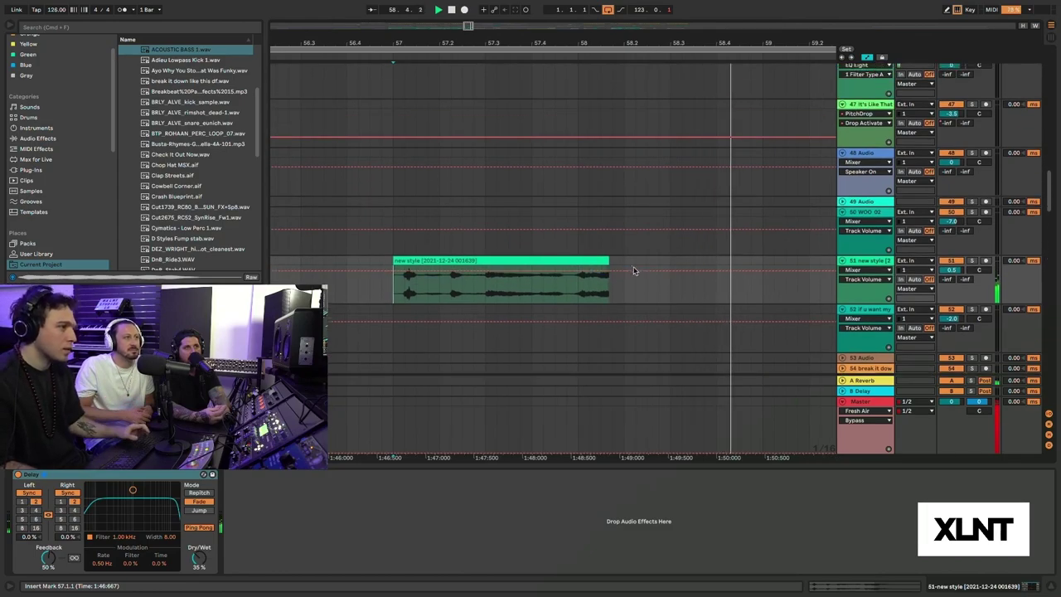
scroll(663, 268, down, 5)
- Locate the source file of the Lil Mama - Lip Gloss clip at 58.3.4 on track 56 in the browser
click(734, 199)
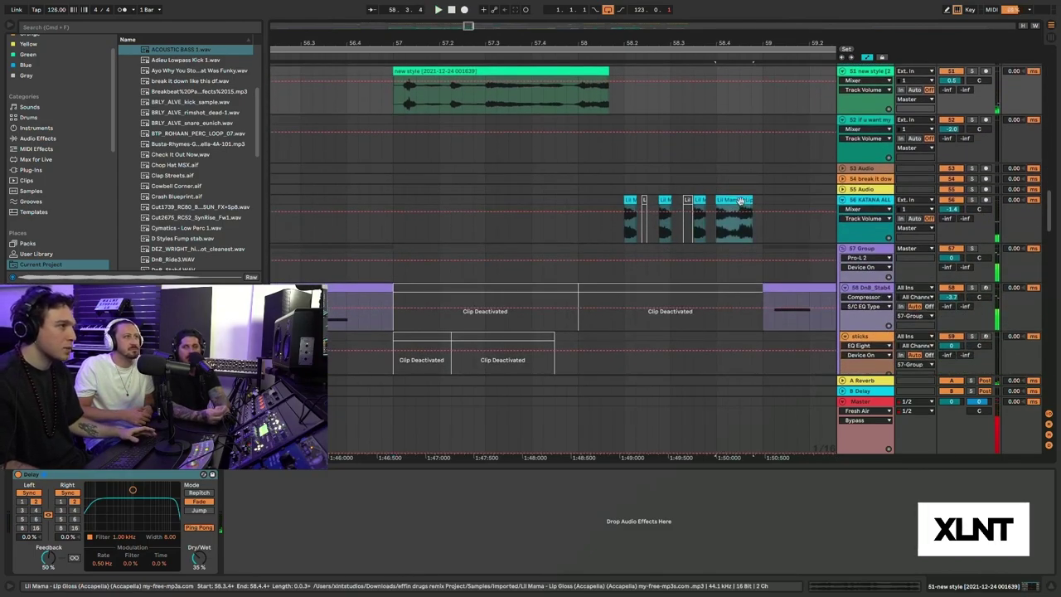
right_click(741, 200)
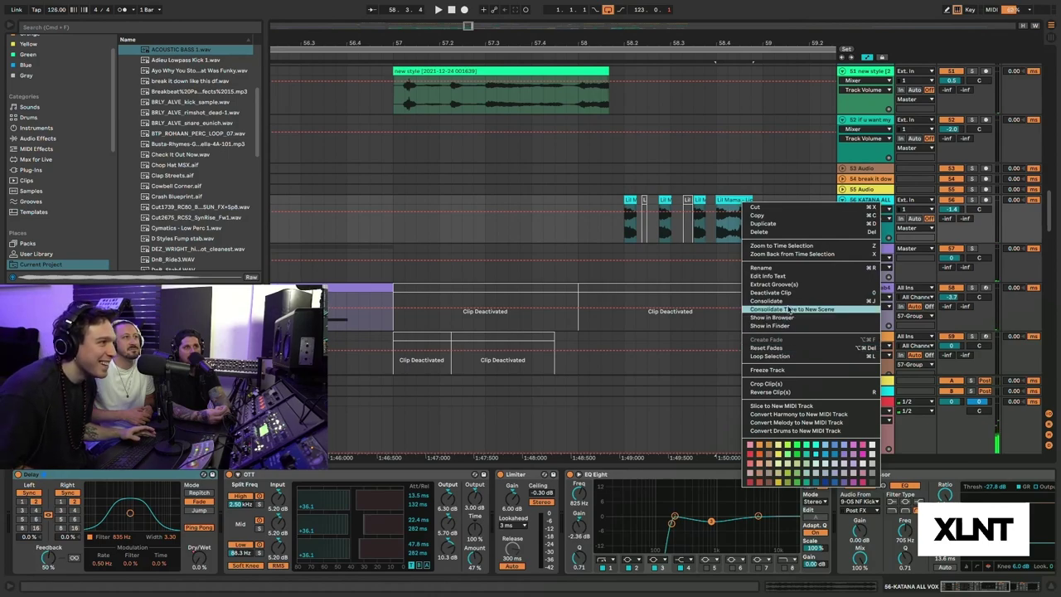
click(771, 317)
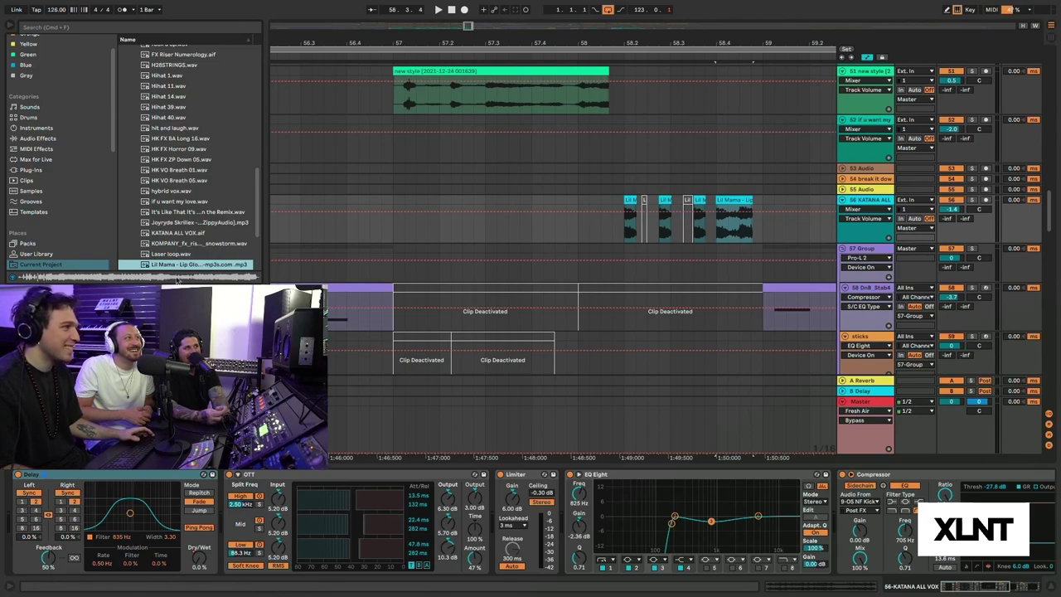
click(711, 242)
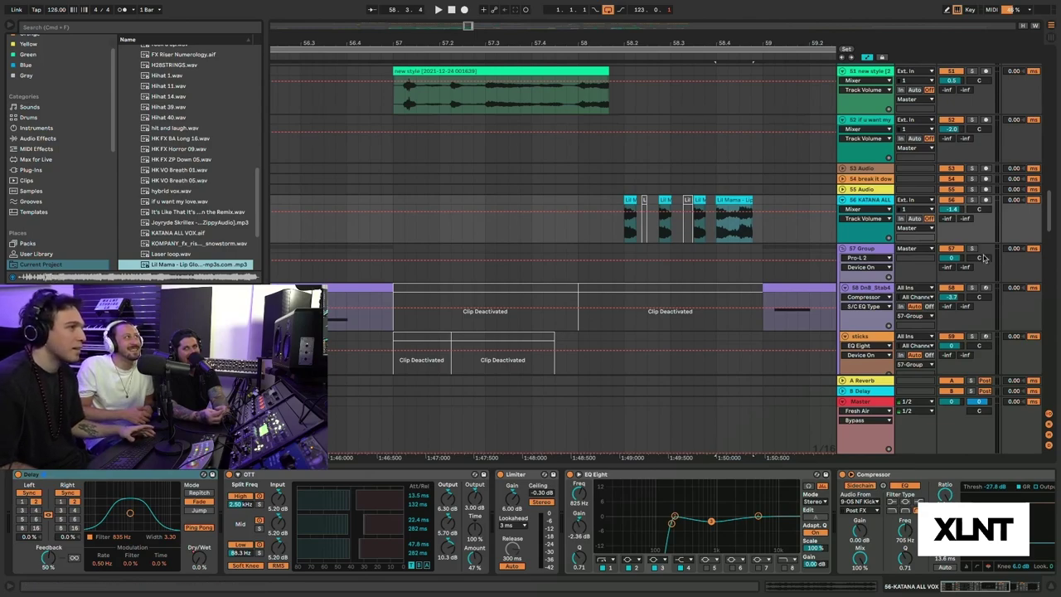
- Play the full mix from 58.1.1 with track 56 KATANA ALL VOX unsoloed, following the arrangement to the Drugs VOX tracks in bar 62
click(974, 202)
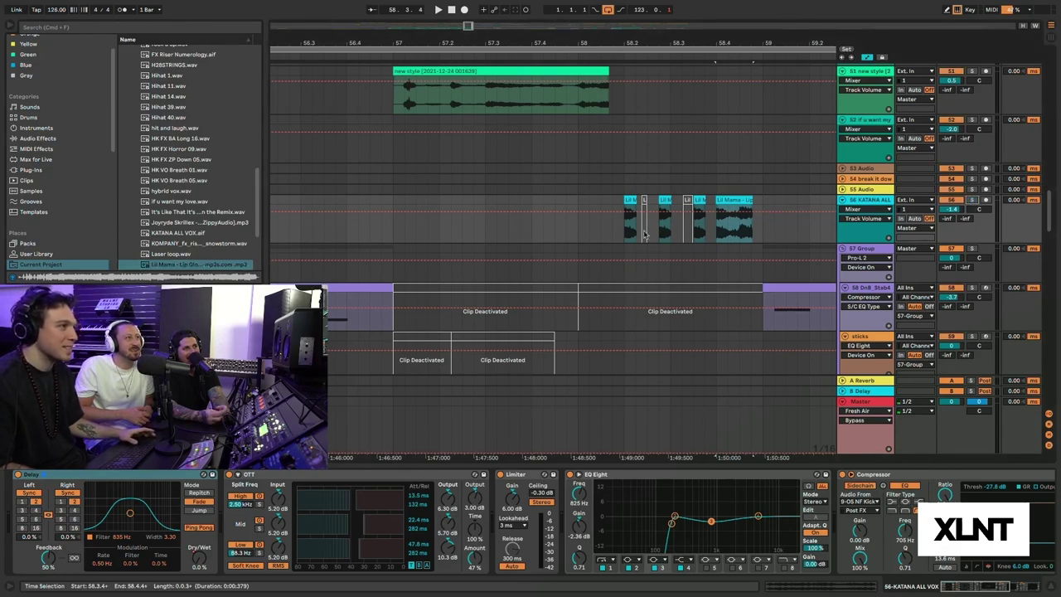
click(572, 232)
key(space)
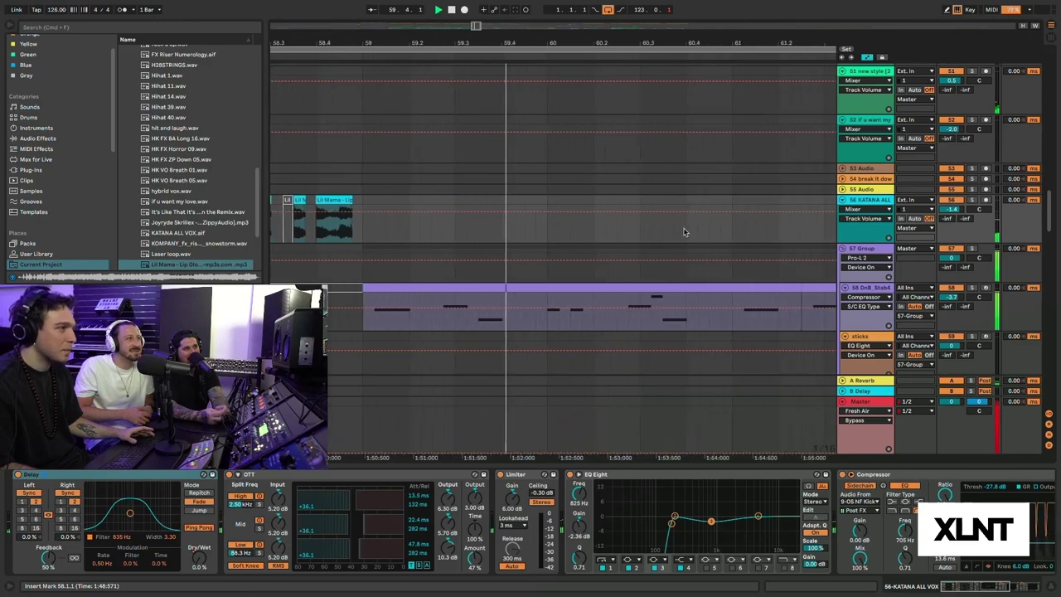
scroll(688, 233, up, 5)
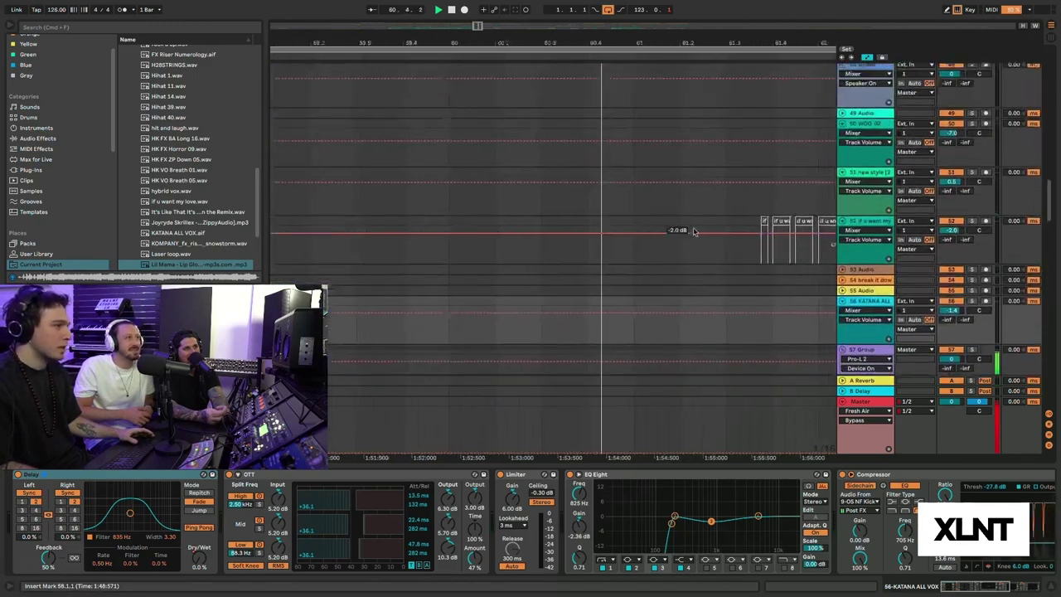
scroll(701, 229, up, 6)
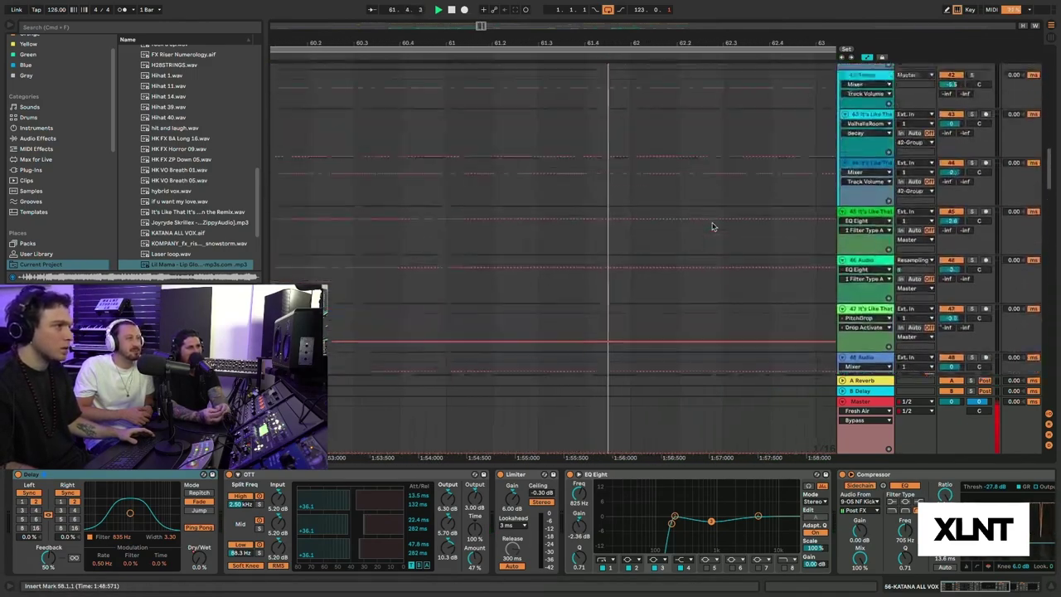
scroll(711, 227, up, 8)
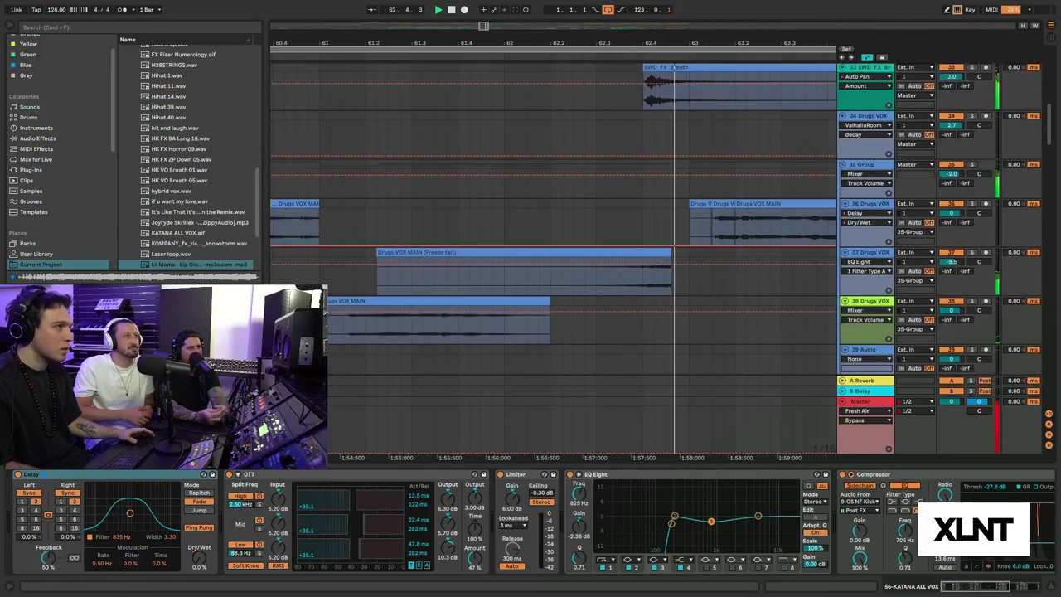
- Audition the HK VO Breath and SWD_FX_Breath clips on tracks 32 and 33 soloed, and in the full mix from 60.4.1
scroll(630, 213, up, 5)
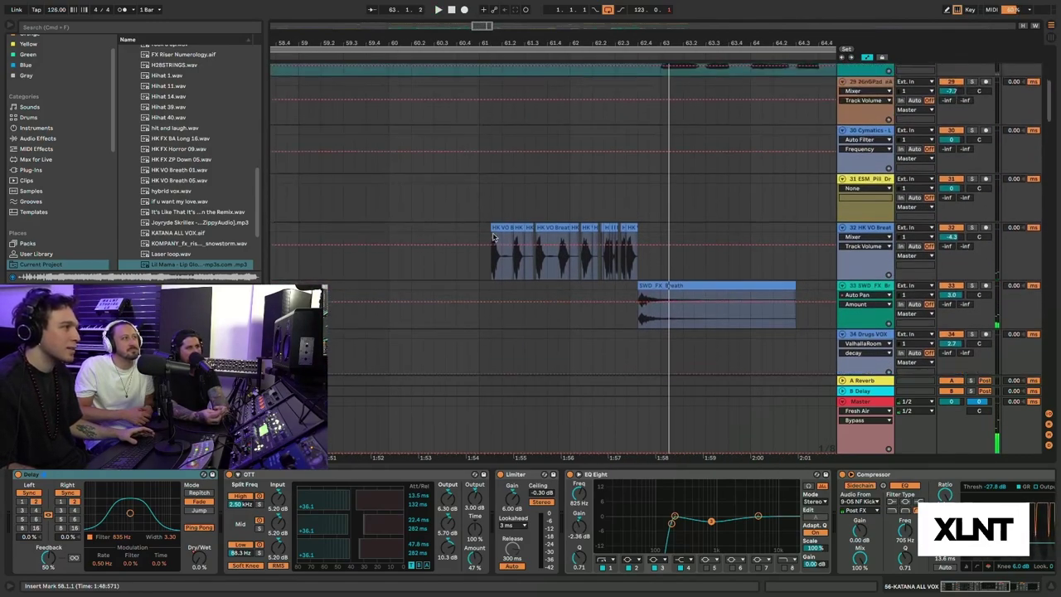
click(484, 232)
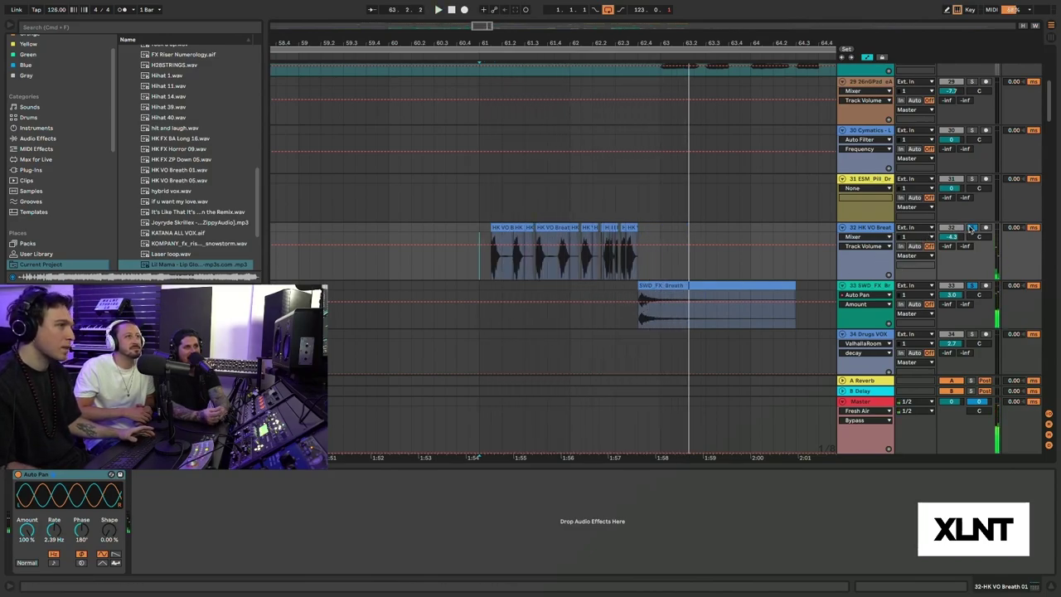
click(459, 273)
key(space)
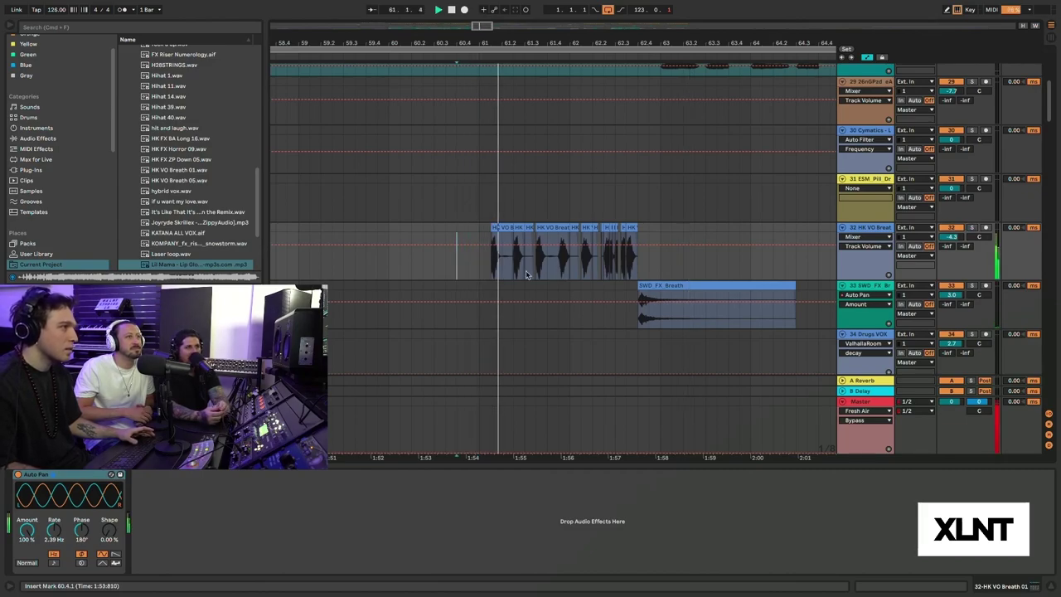
- Solo track 81 bring this one and play its MIDI clip from 65.1.1
scroll(618, 275, up, 2)
scroll(620, 275, right, 2)
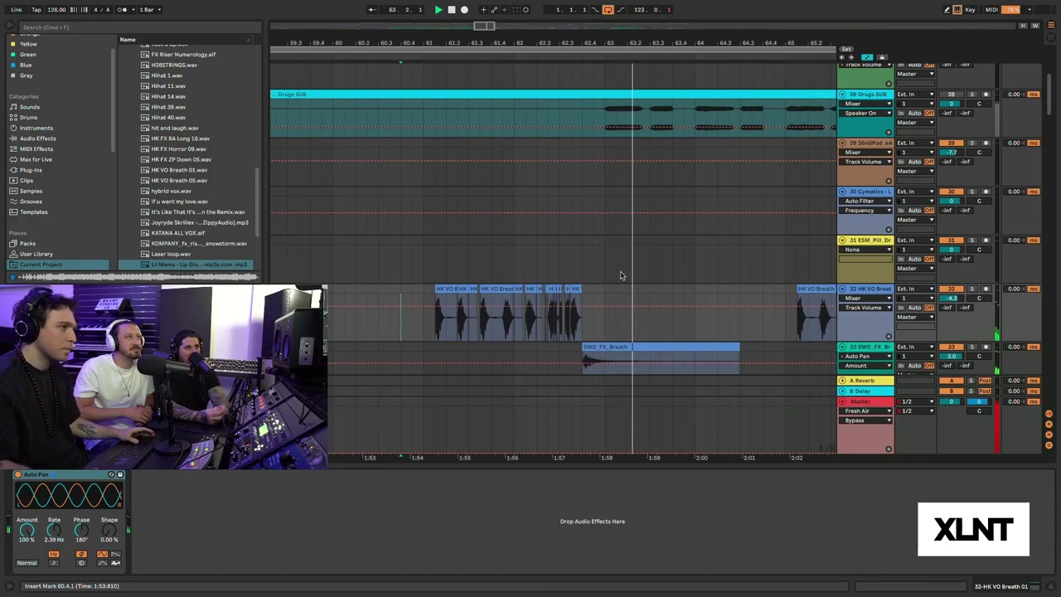
scroll(771, 290, down, 2)
scroll(711, 279, right, 8)
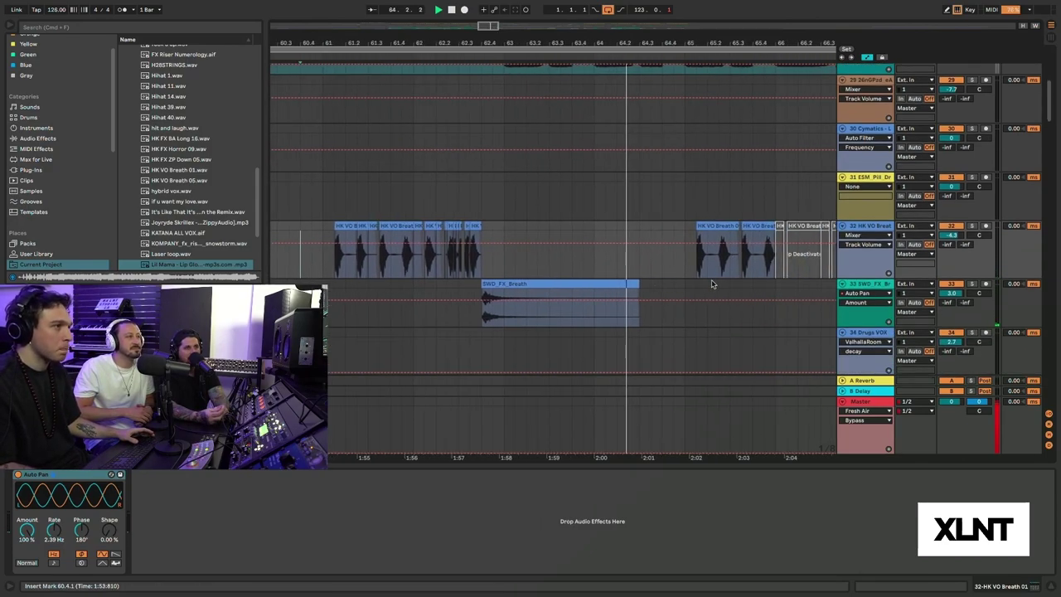
scroll(580, 266, down, 10)
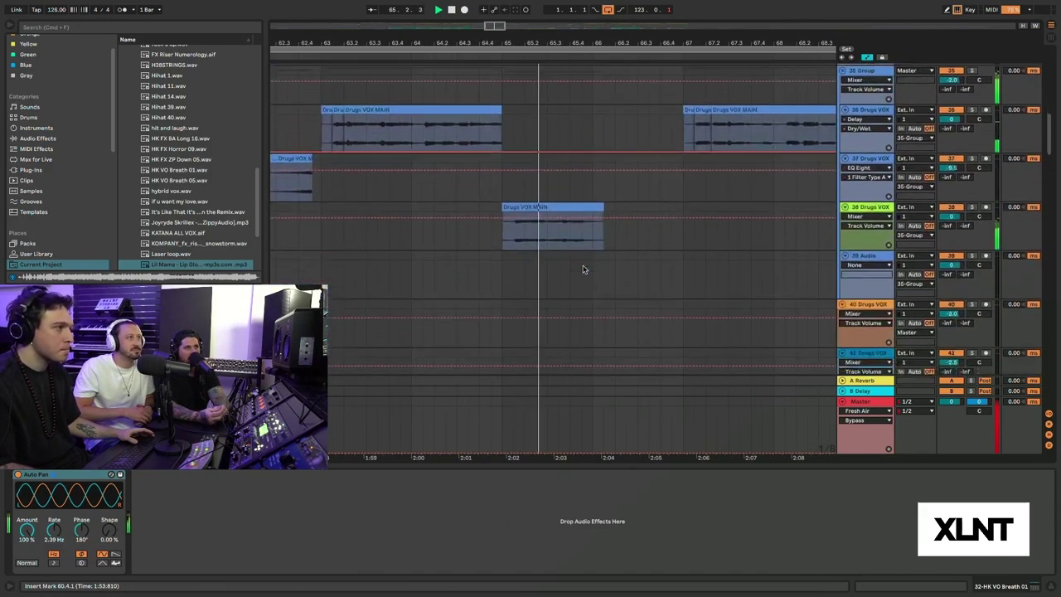
scroll(583, 269, down, 15)
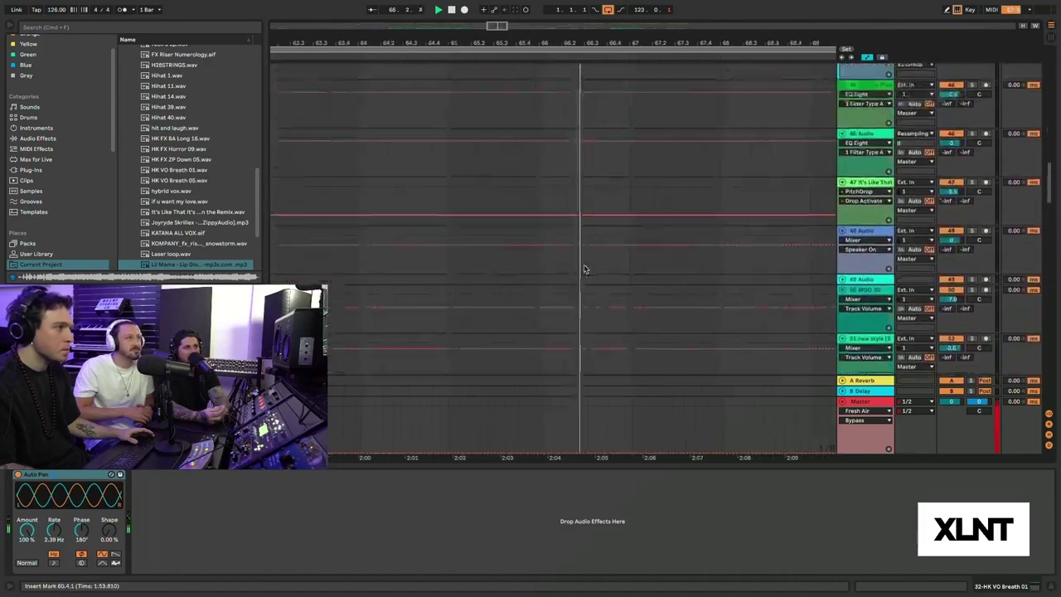
scroll(583, 270, down, 15)
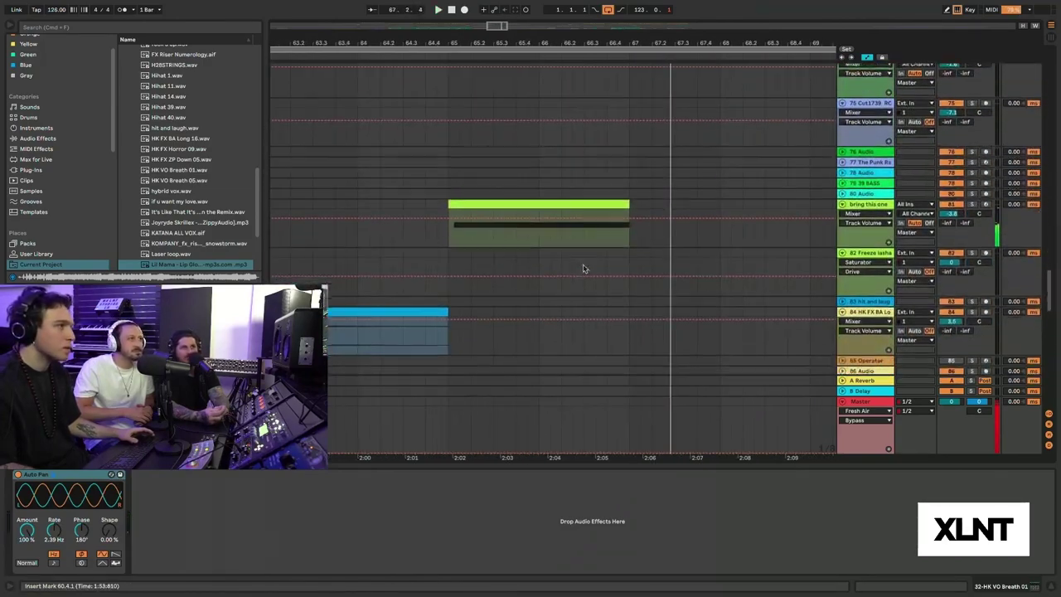
click(533, 241)
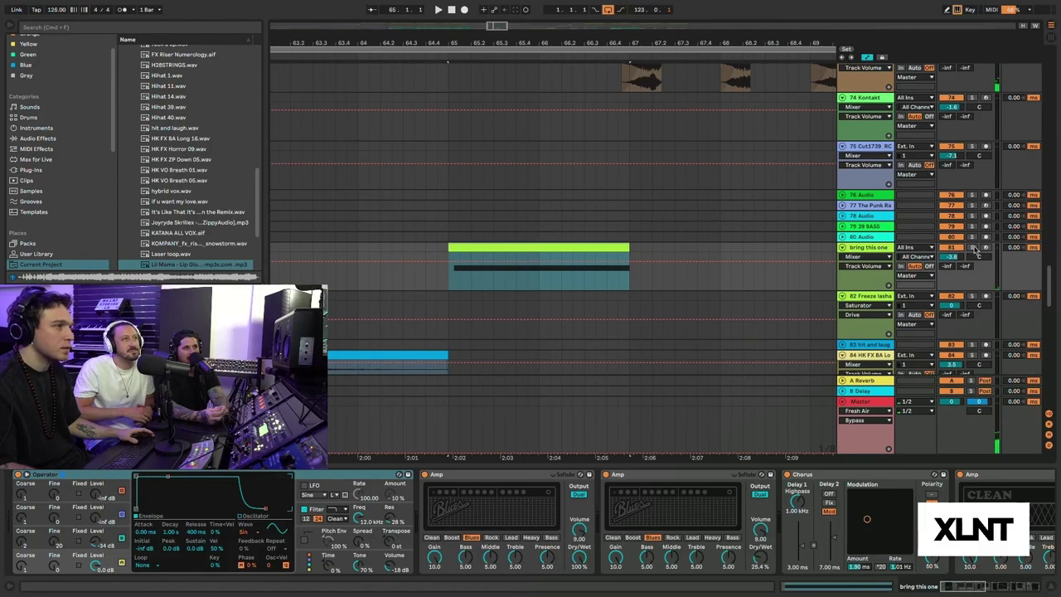
click(972, 247)
key(space)
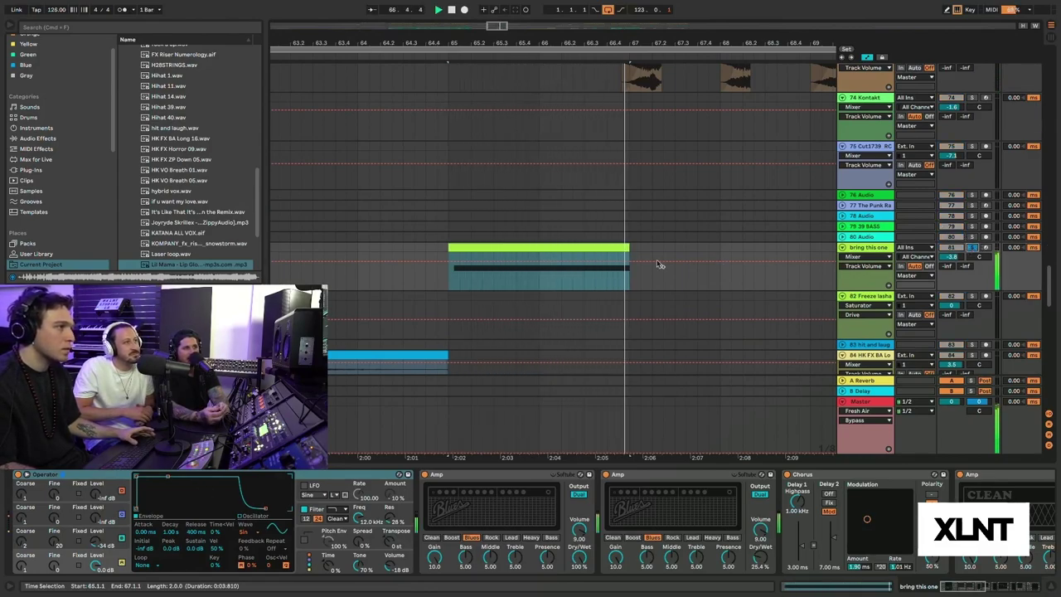
key(space)
- Show the Pitch Bend envelope of the bring this one clip and play the soloed track alongside it
double_click(563, 266)
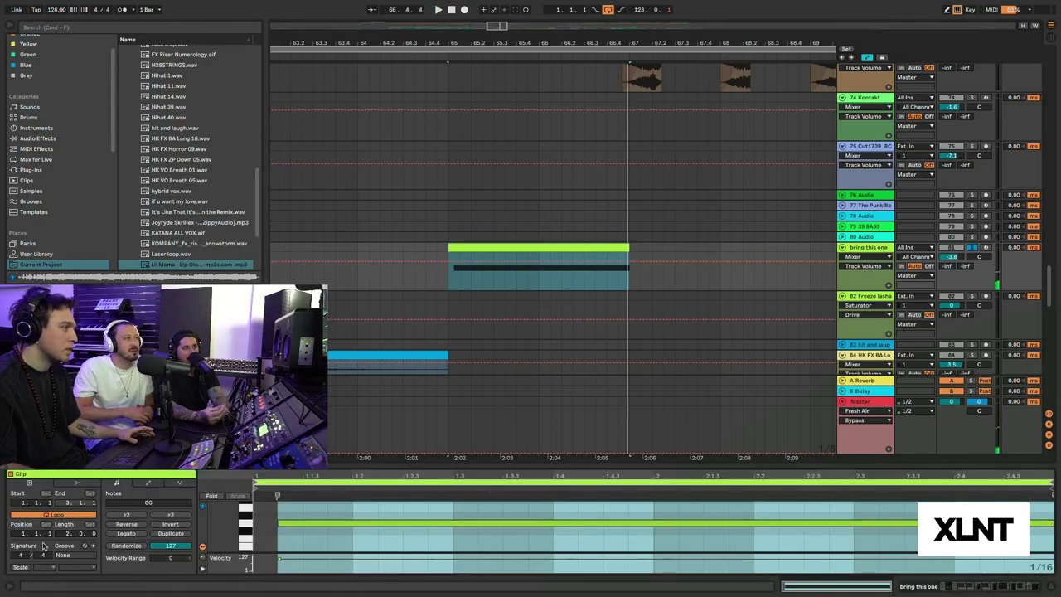
click(148, 483)
key(space)
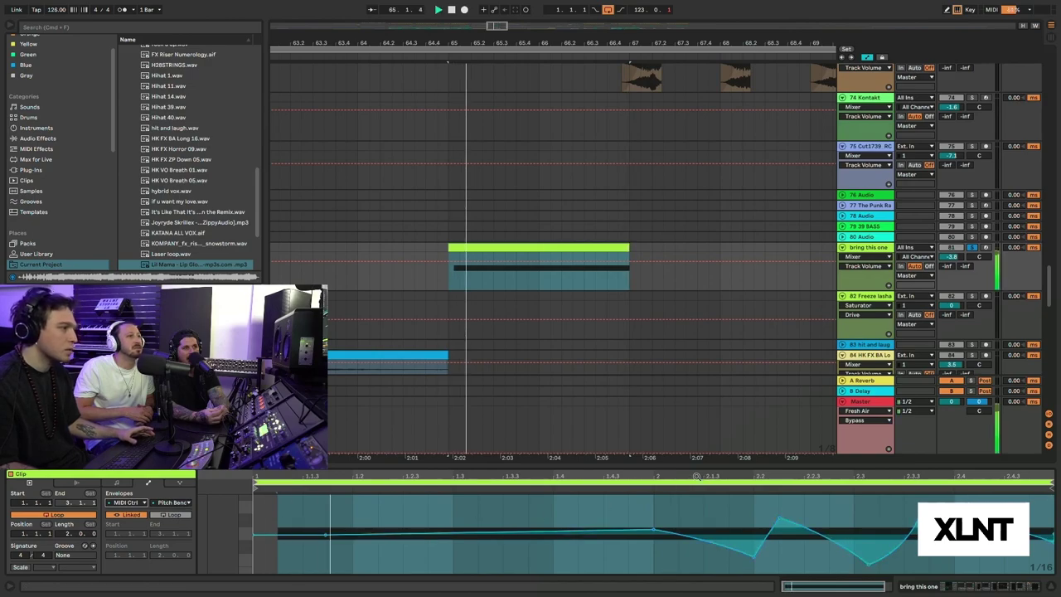
click(651, 503)
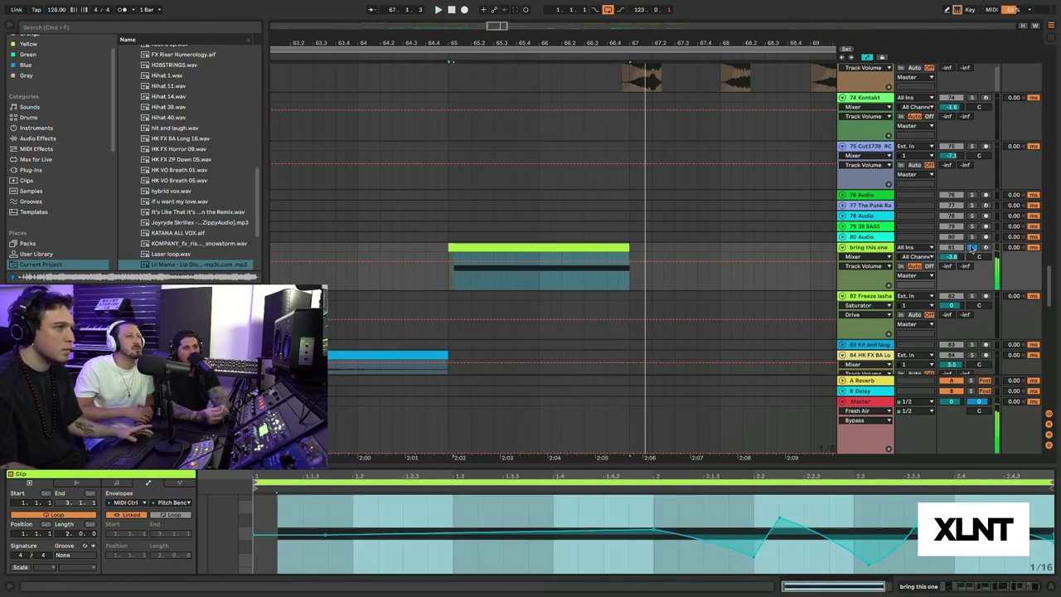
- Unsolo track 81 and play the full mix from bar 65, following the Drugs SYNTHS and H2BSTRINGS clips to bar 71
scroll(638, 240, up, 5)
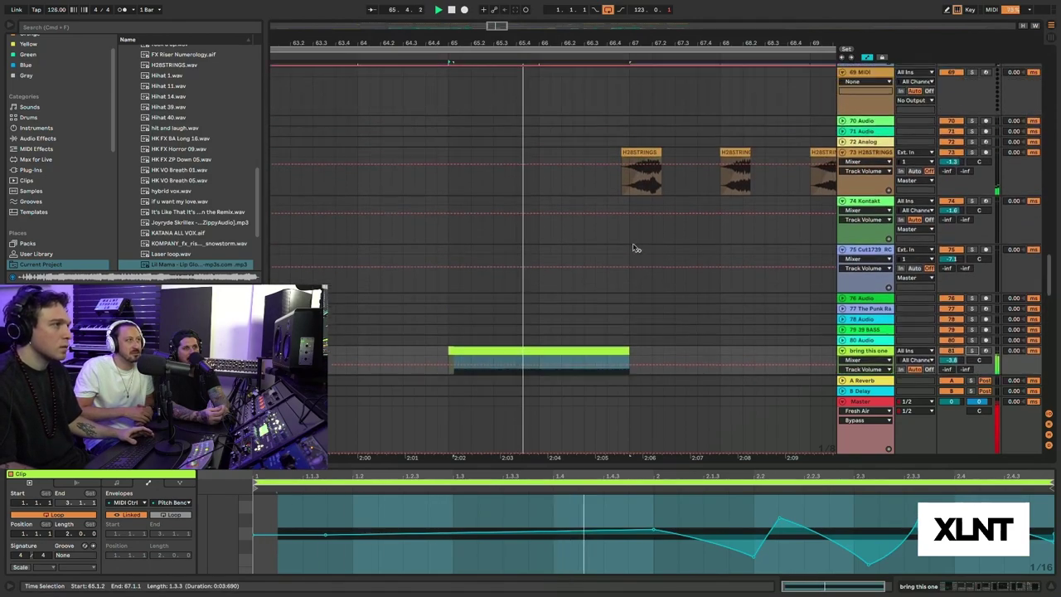
scroll(634, 248, up, 7)
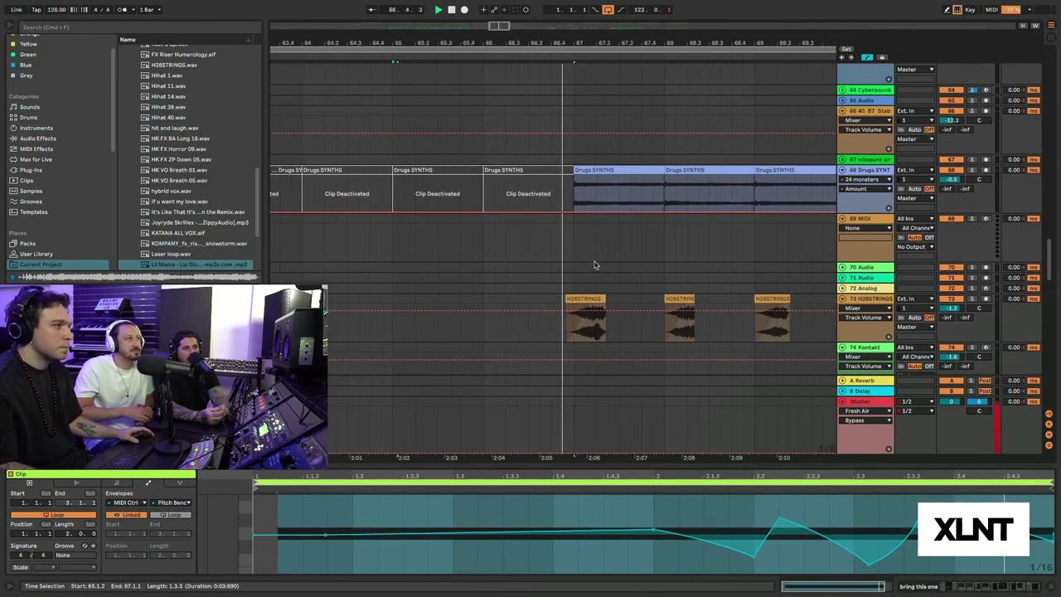
scroll(593, 265, left, 2)
scroll(658, 280, right, 1)
scroll(658, 279, down, 1)
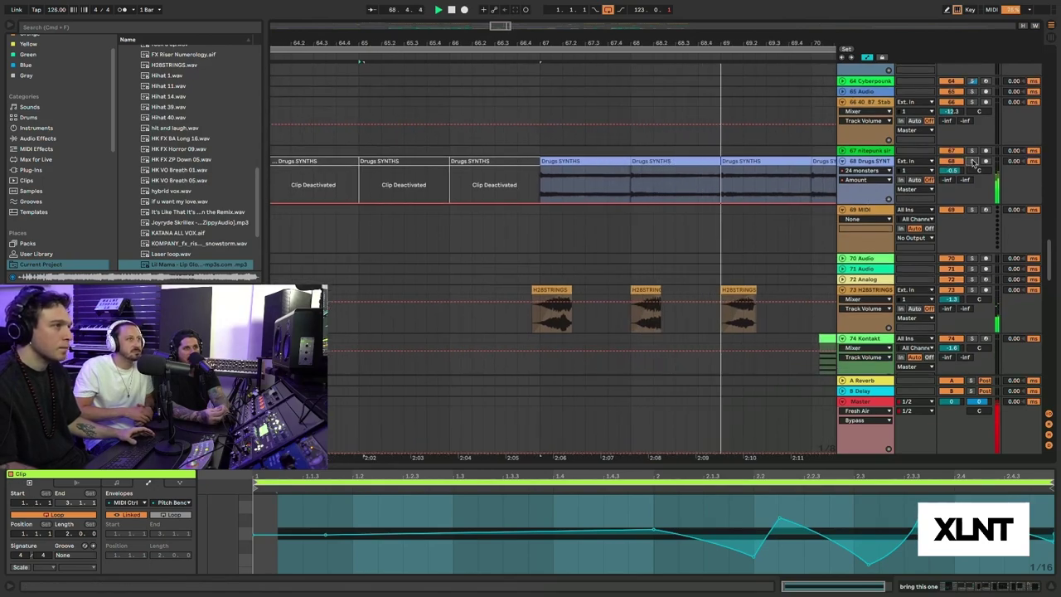
scroll(655, 239, right, 5)
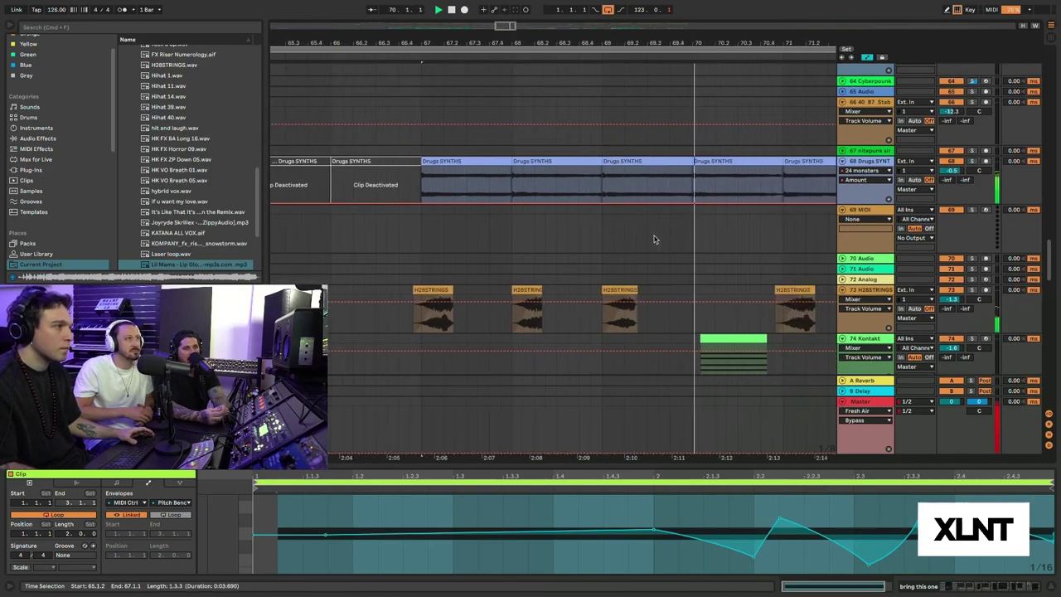
scroll(640, 268, down, 2)
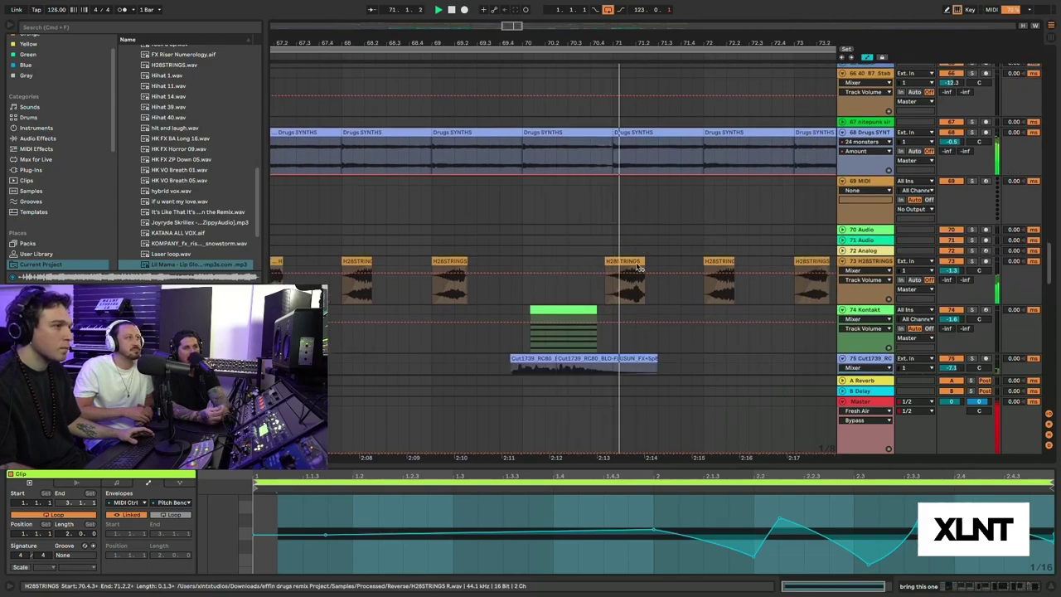
- Play the full mix from 70.1.1, following the arrangement across the tracks to the clip on track 106 Analog in bar 75
click(525, 302)
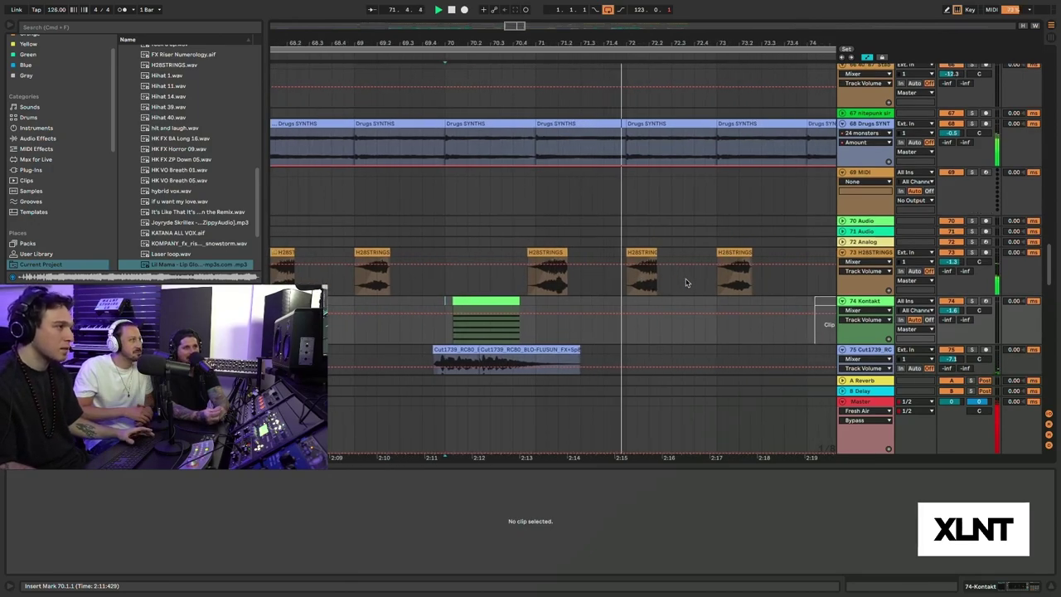
scroll(686, 282, up, 4)
scroll(688, 282, up, 8)
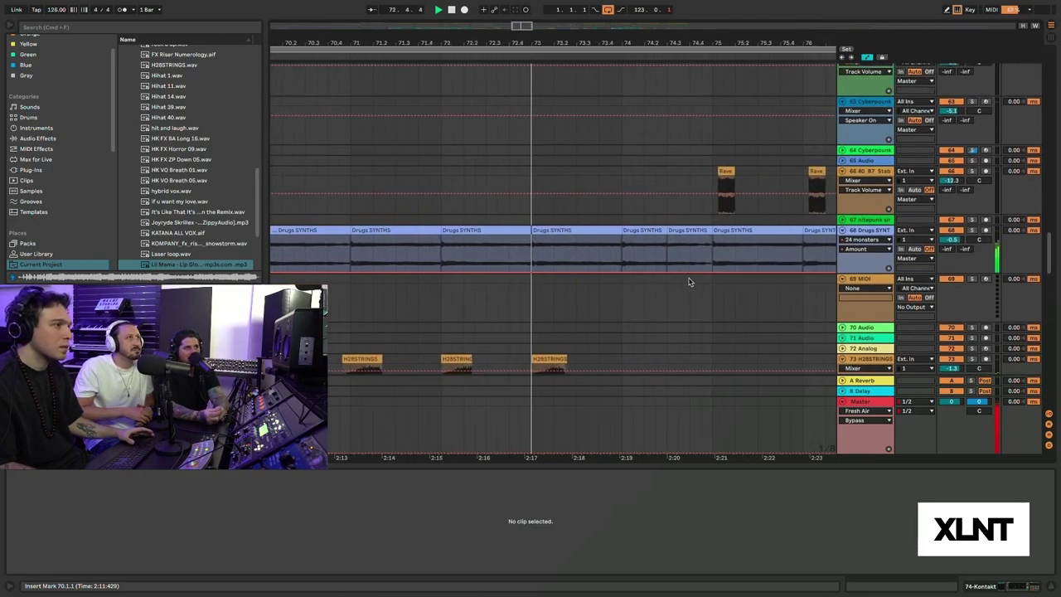
scroll(688, 282, up, 15)
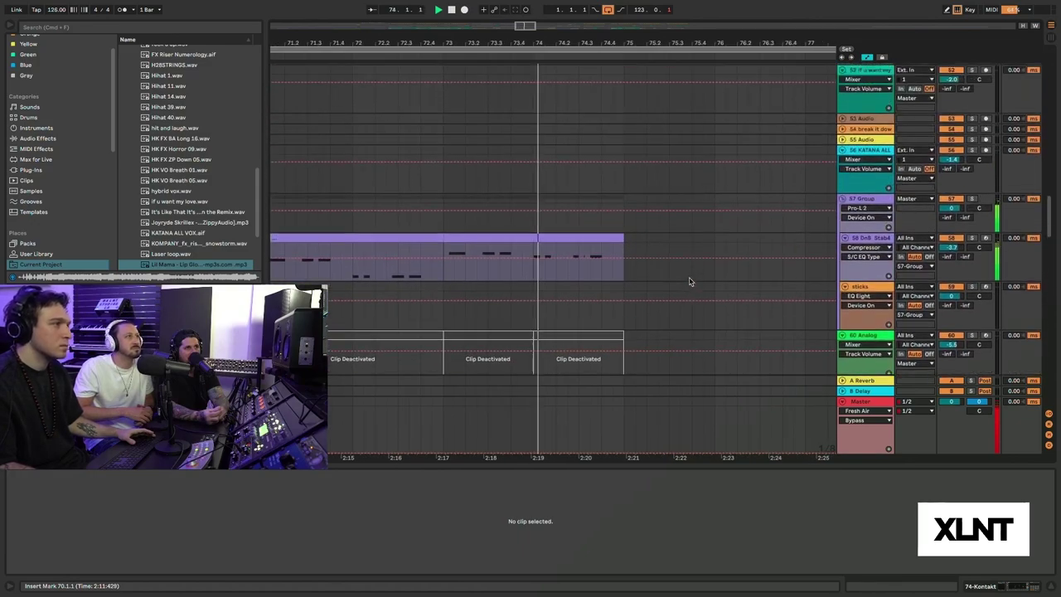
scroll(689, 281, up, 8)
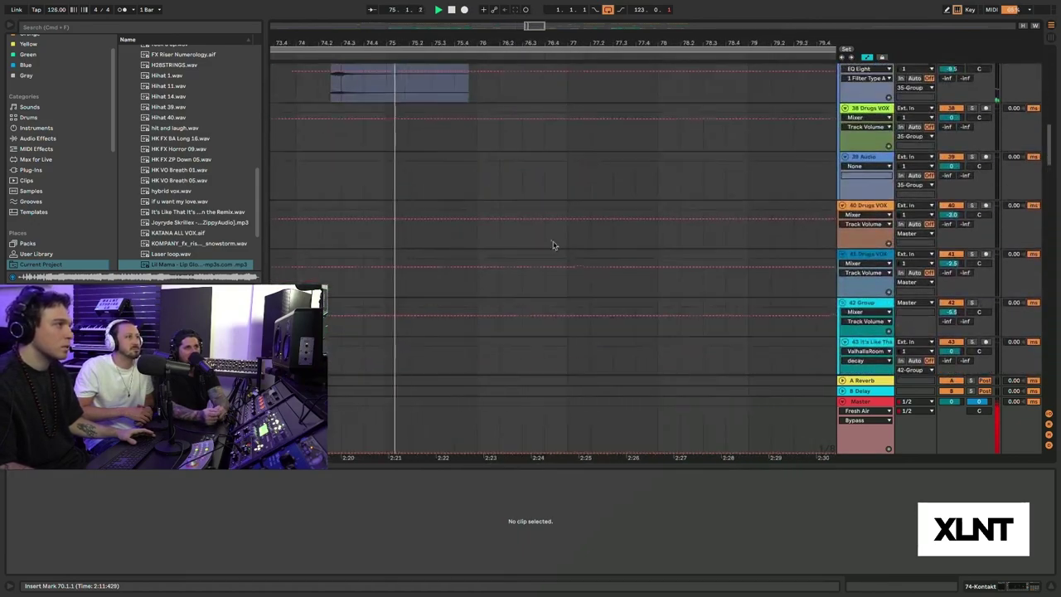
scroll(530, 242, down, 15)
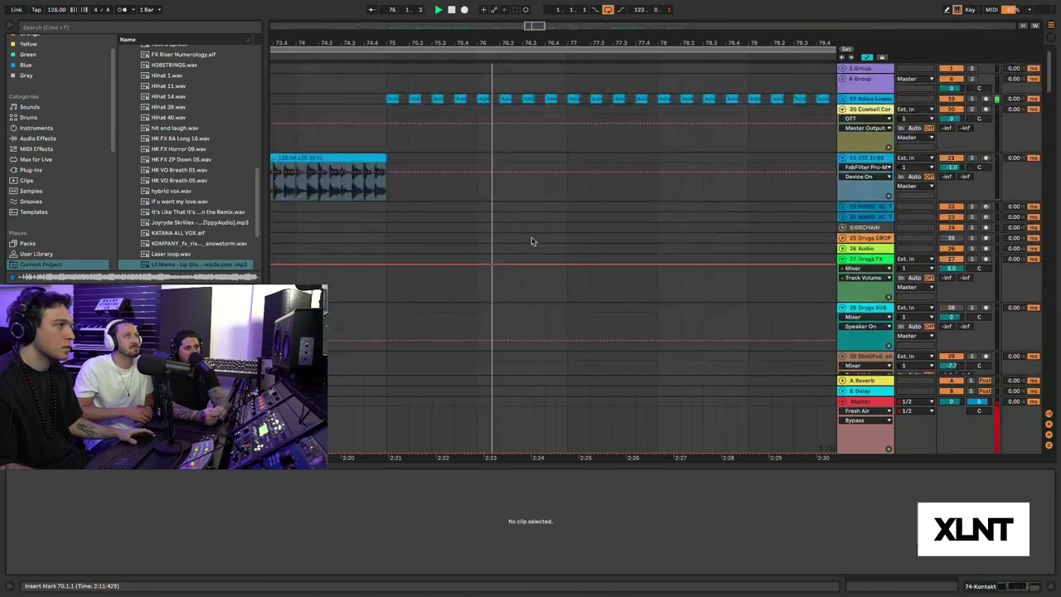
scroll(531, 242, down, 20)
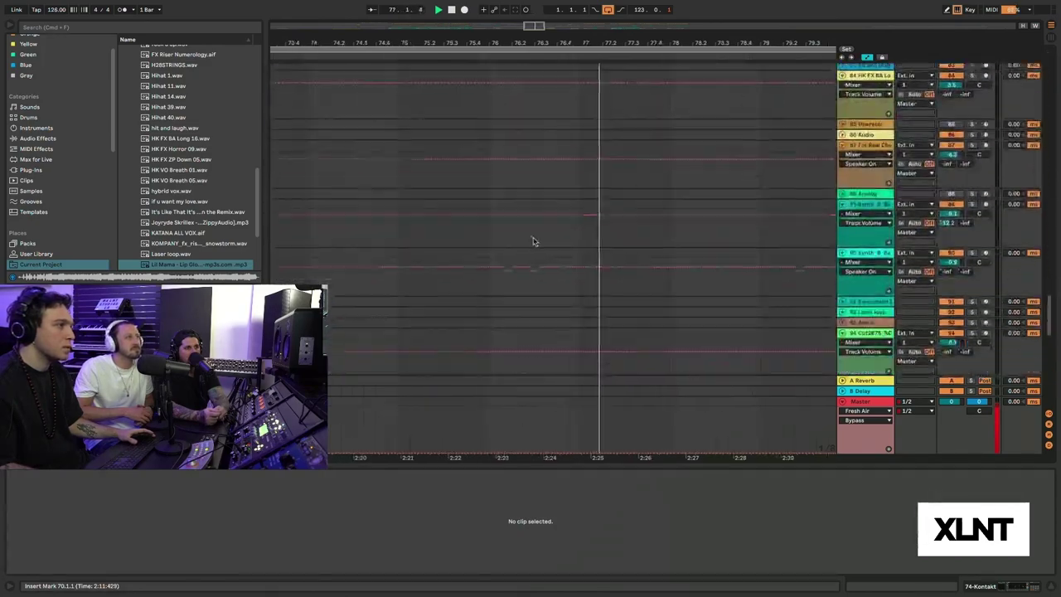
scroll(533, 242, down, 3)
scroll(533, 241, up, 3)
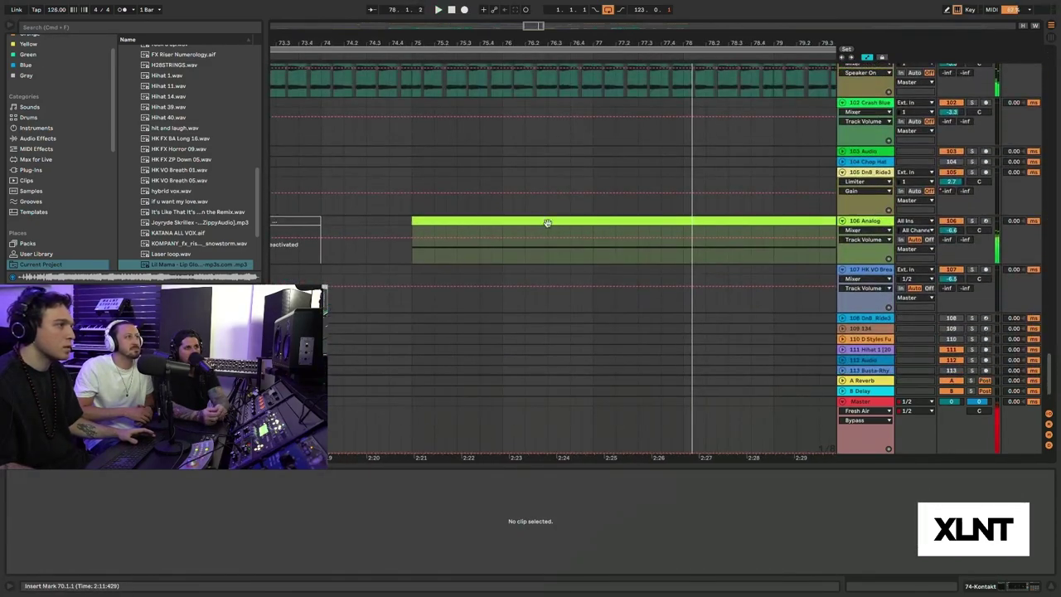
- Solo track 106 Analog, play its clip from 75.1.1 and show the track's device chain
click(548, 221)
key(space)
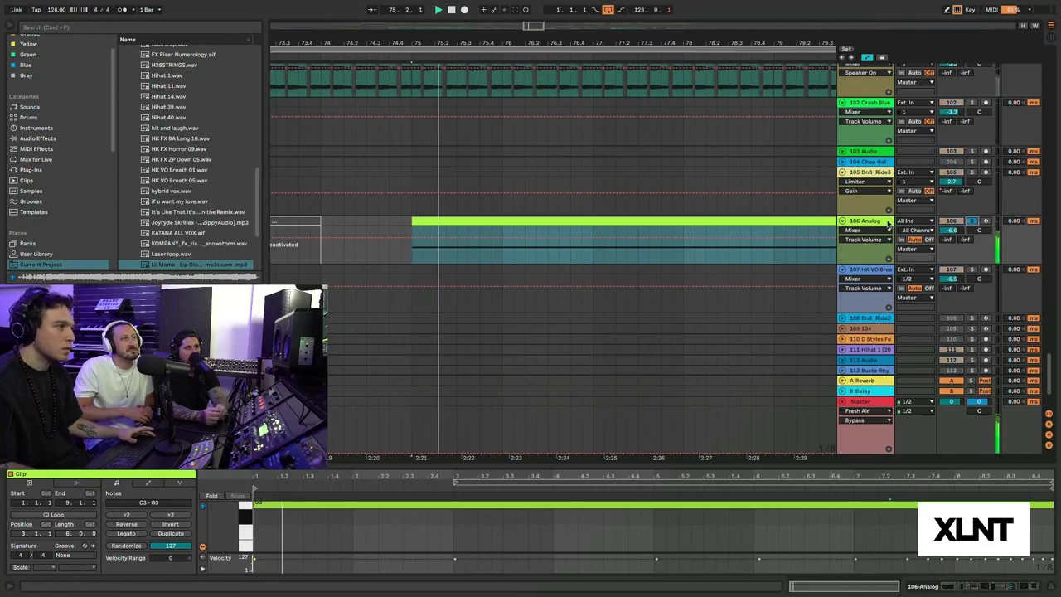
click(888, 223)
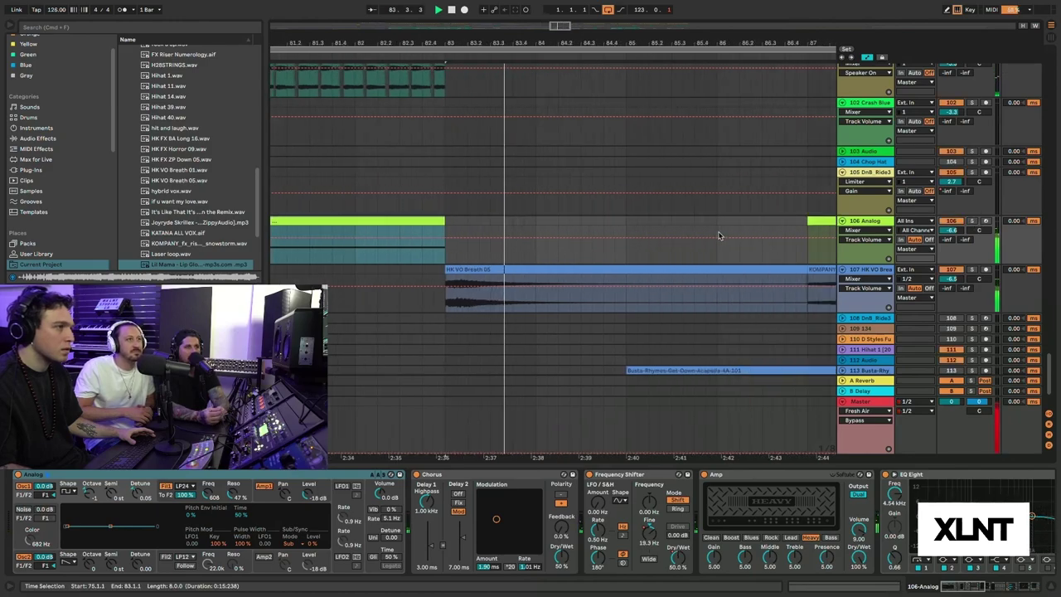
key(Tab)
key(Tab)
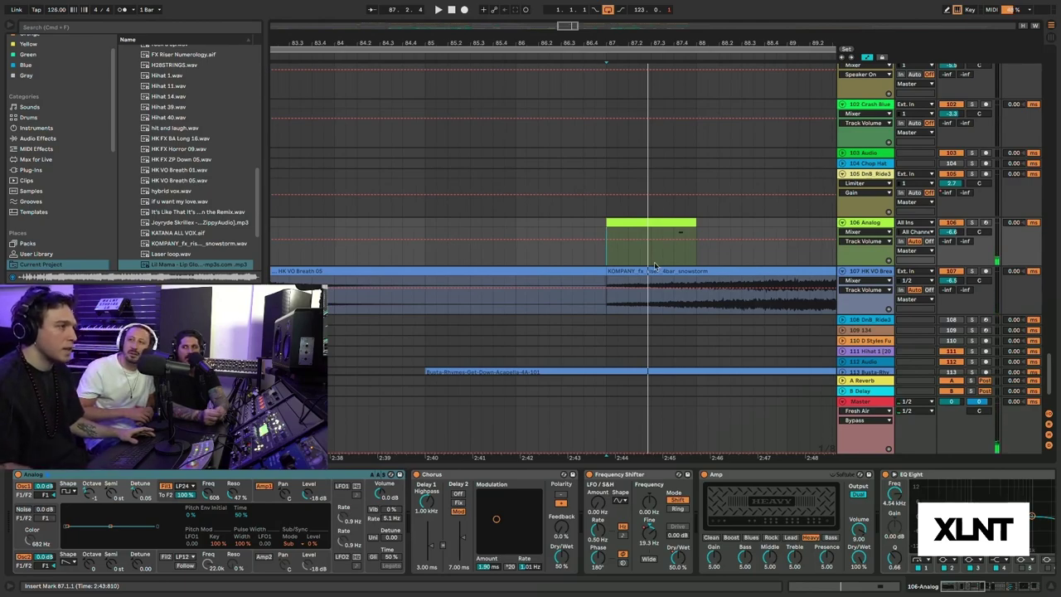
- Audition the short clip at 87.1.1 on track 106 Analog with the track soloed
scroll(655, 267, right, 2)
scroll(655, 266, up, 1)
click(972, 259)
key(space)
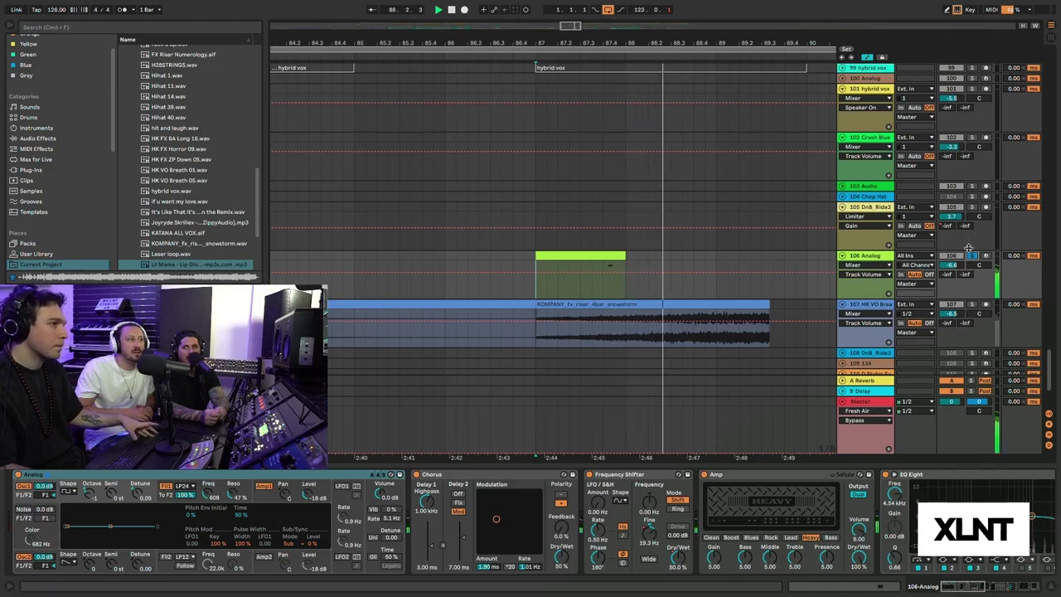
scroll(970, 252, up, 1)
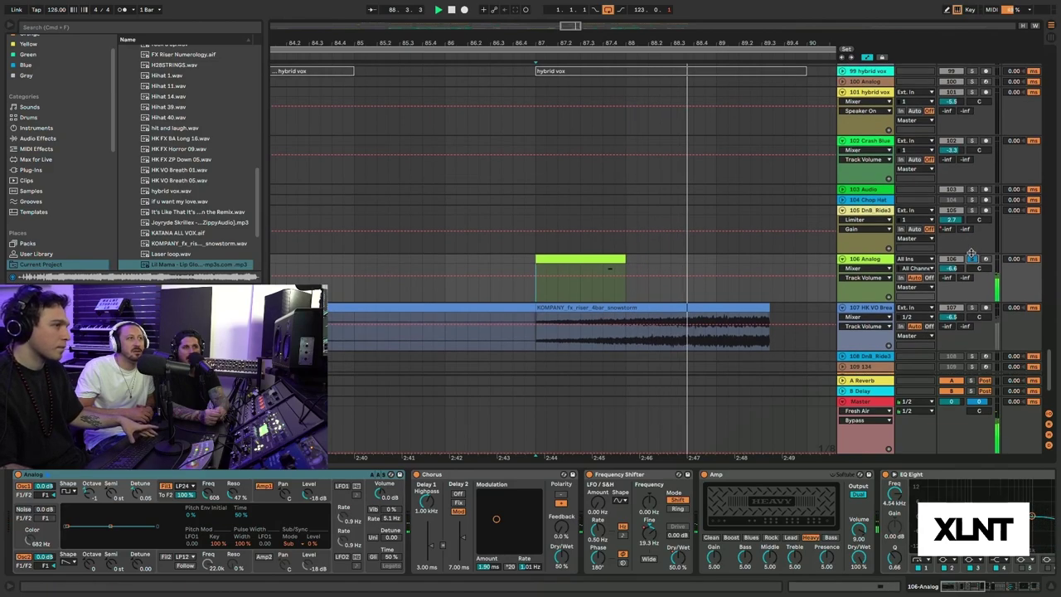
scroll(973, 262, up, 1)
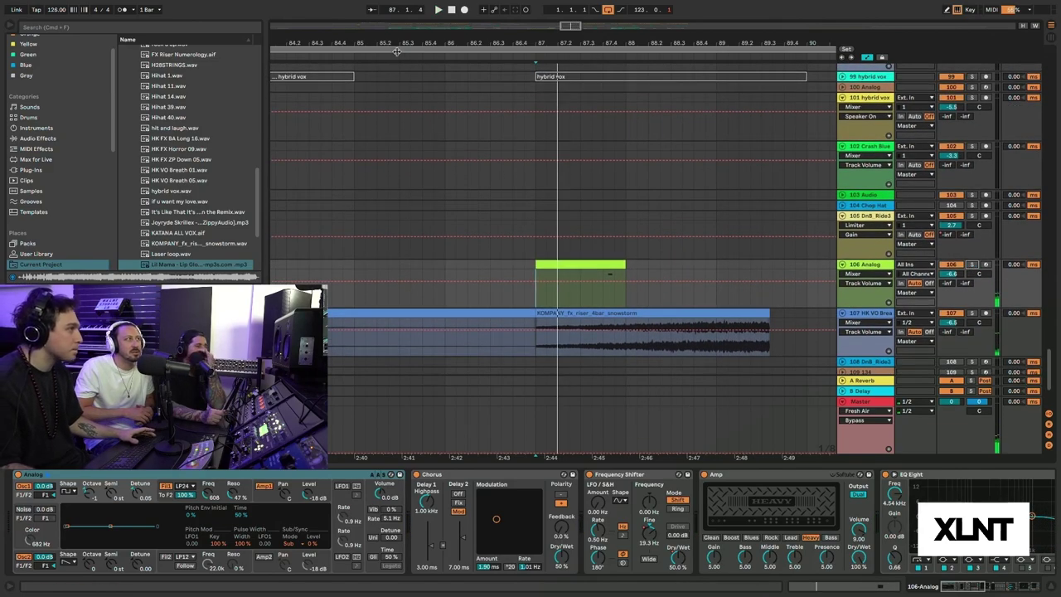
- Zoom the arrangement out around bar 87 and set the playback start to 83.1.1, where the long track 106 Analog clip ends
drag(412, 43, 412, 11)
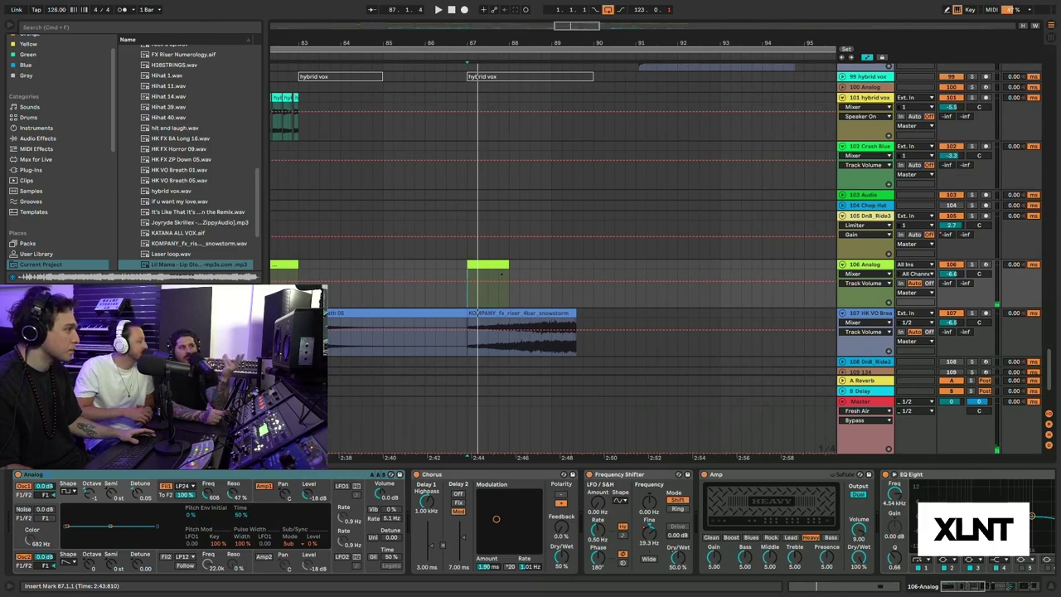
scroll(553, 257, down, 1)
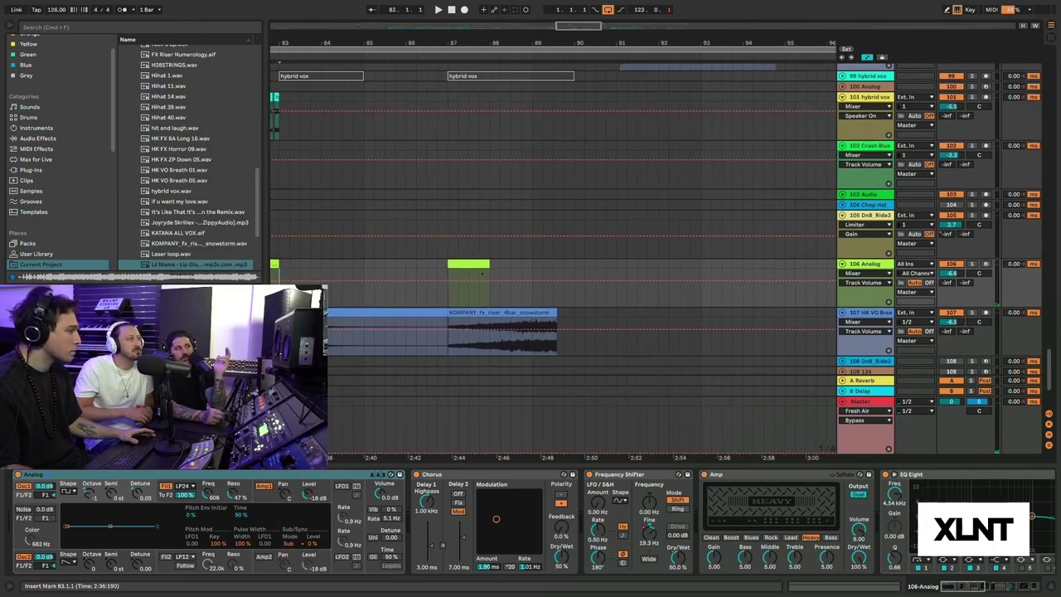
scroll(329, 309, right, 1)
scroll(329, 309, left, 4)
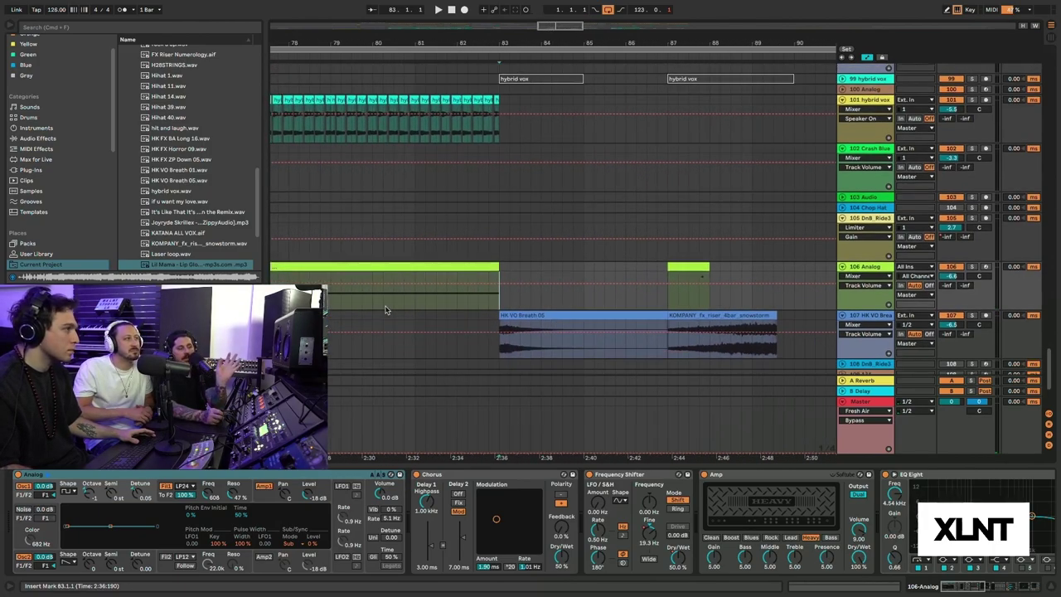
scroll(385, 310, up, 4)
scroll(385, 310, right, 3)
scroll(387, 311, down, 2)
scroll(387, 311, left, 2)
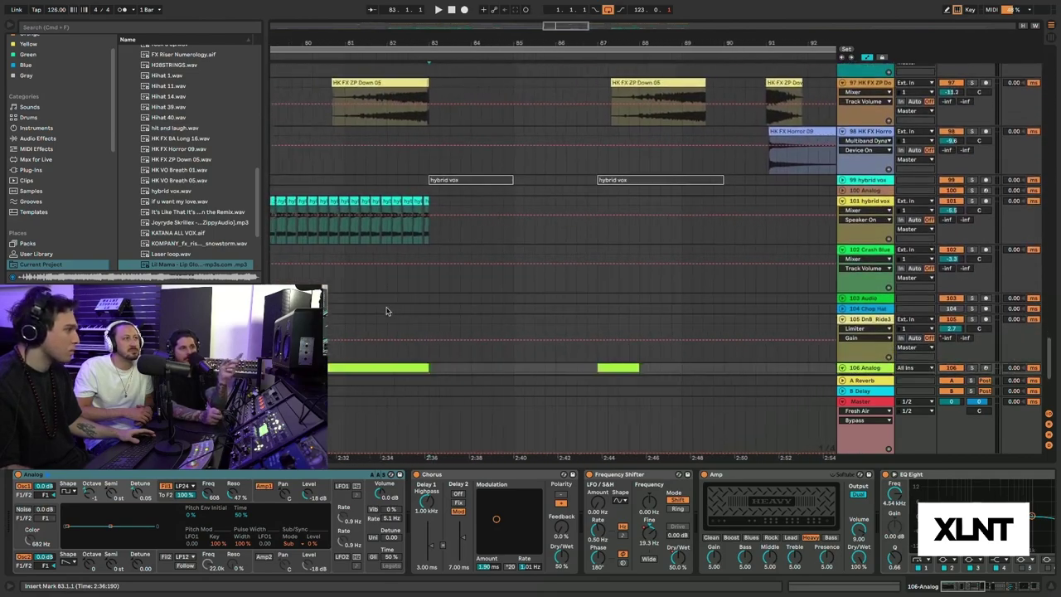
scroll(385, 311, up, 2)
scroll(384, 312, down, 2)
scroll(384, 312, right, 2)
scroll(383, 313, up, 2)
scroll(383, 313, left, 1)
scroll(381, 313, down, 2)
scroll(381, 313, right, 1)
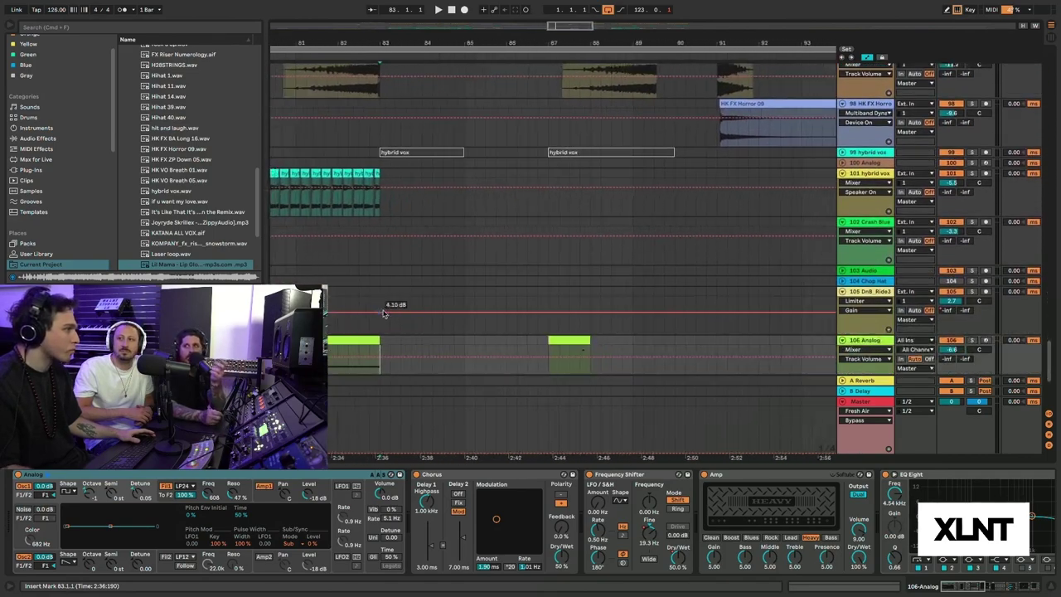
scroll(381, 313, up, 2)
scroll(381, 314, left, 1)
scroll(381, 314, down, 2)
scroll(380, 314, right, 2)
scroll(381, 314, up, 2)
scroll(381, 314, left, 2)
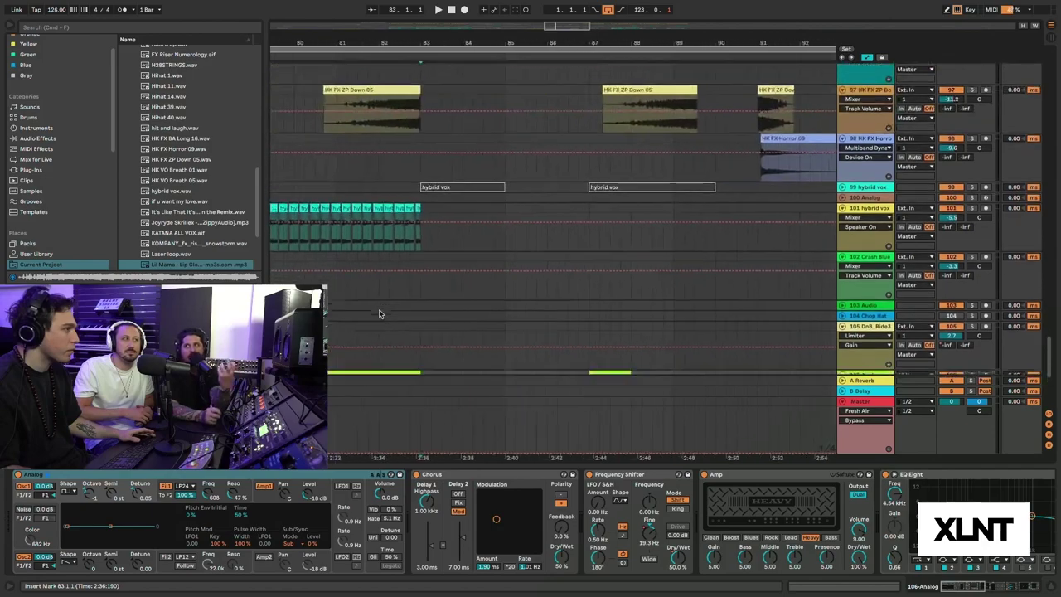
scroll(380, 313, down, 3)
scroll(380, 313, right, 1)
scroll(381, 313, up, 2)
scroll(382, 313, down, 2)
scroll(381, 313, up, 2)
scroll(381, 313, left, 2)
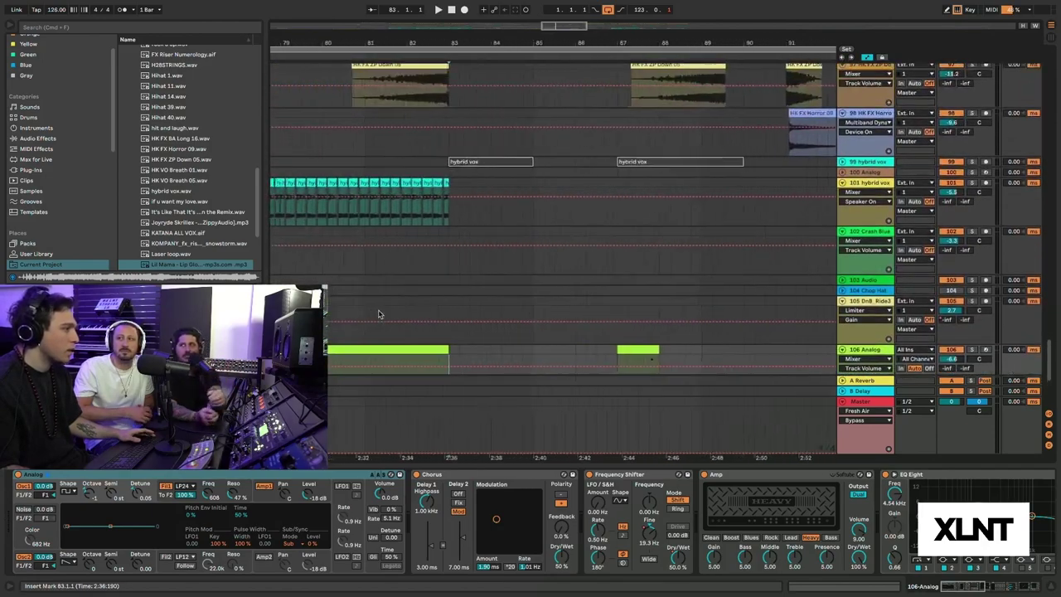
scroll(377, 317, down, 3)
scroll(377, 317, right, 1)
scroll(369, 323, up, 1)
scroll(370, 323, right, 2)
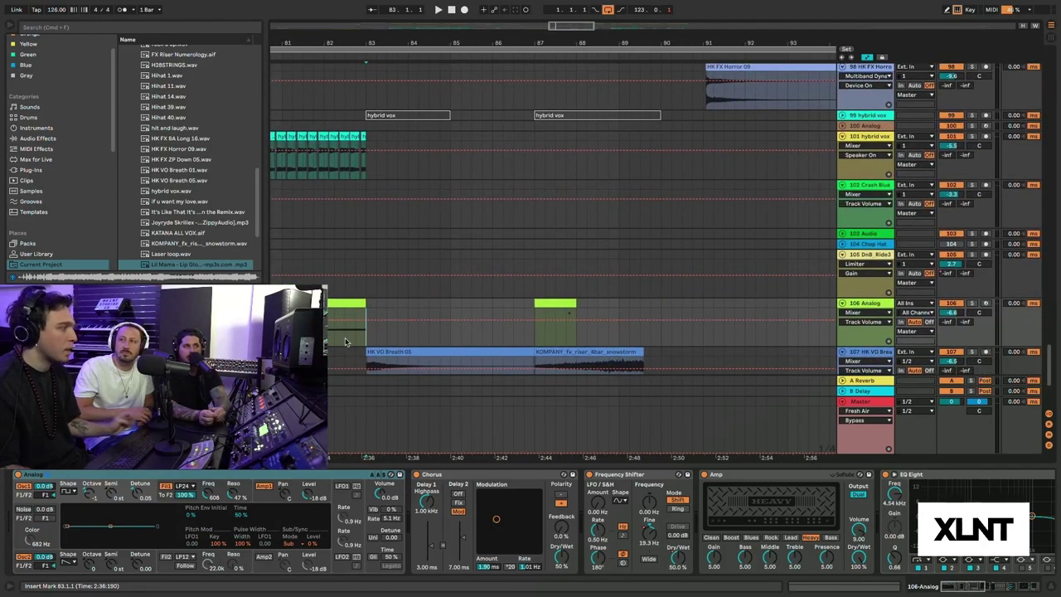
scroll(346, 341, up, 1)
scroll(347, 341, right, 1)
scroll(347, 353, up, 2)
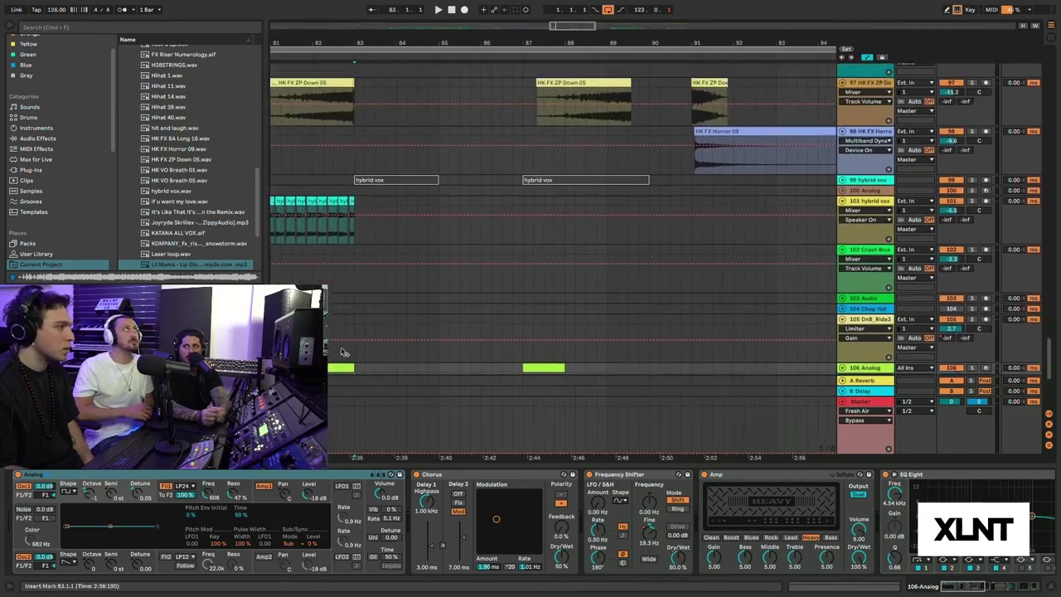
scroll(346, 353, down, 2)
scroll(346, 353, right, 1)
scroll(346, 353, up, 3)
scroll(345, 351, down, 1)
scroll(346, 352, left, 2)
scroll(346, 351, down, 1)
scroll(347, 352, right, 2)
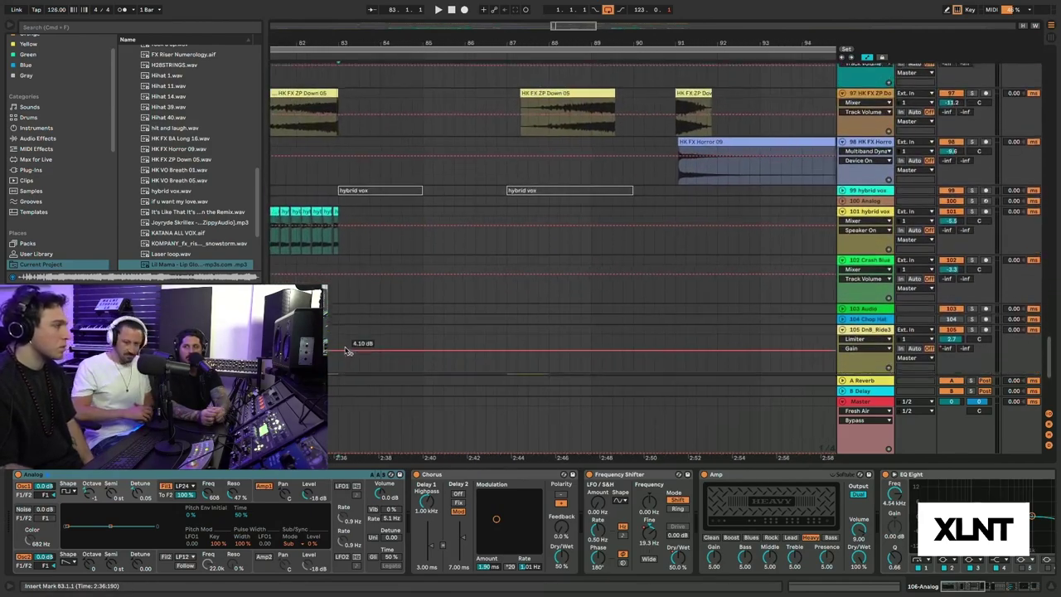
scroll(346, 351, up, 2)
scroll(347, 350, left, 2)
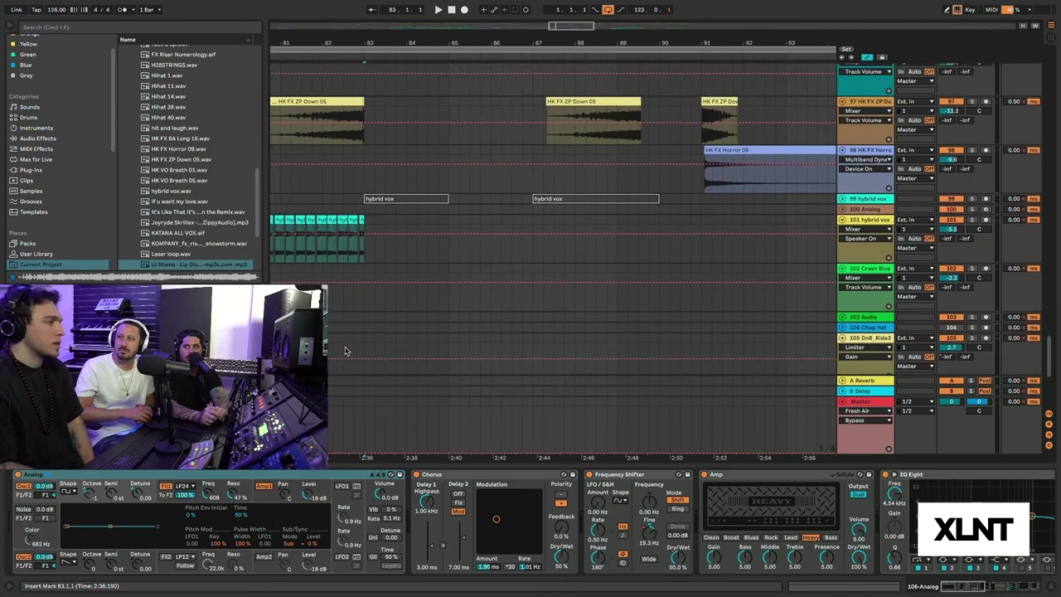
scroll(356, 351, down, 3)
scroll(371, 349, down, 2)
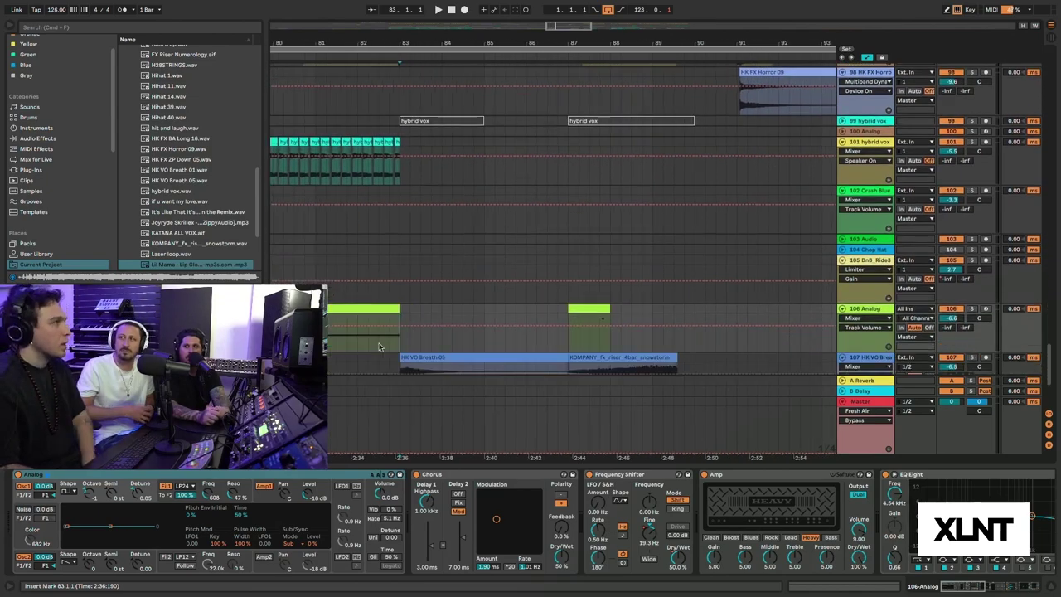
scroll(375, 347, up, 3)
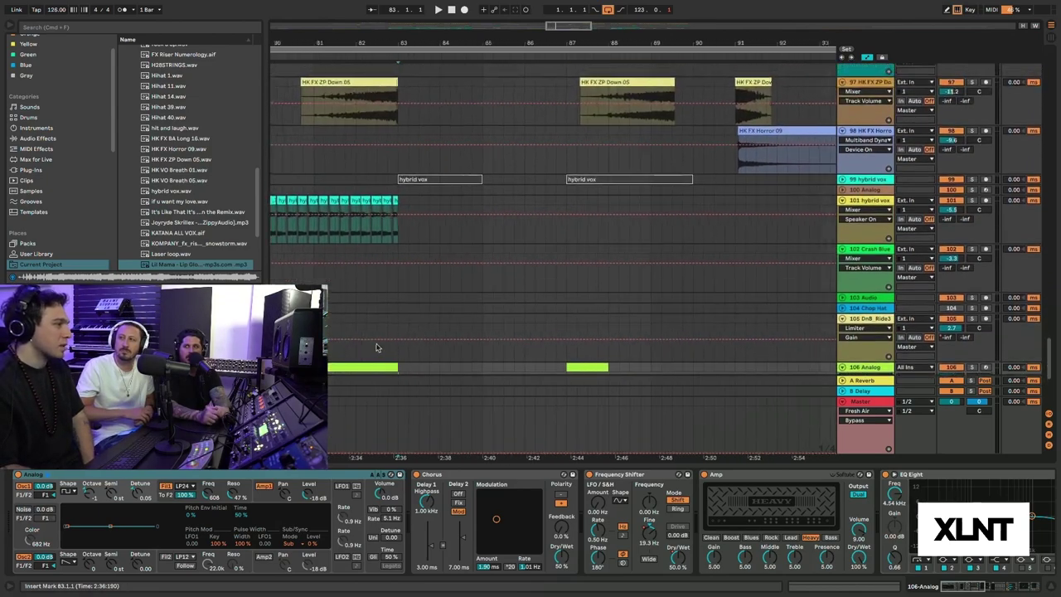
scroll(377, 346, down, 2)
scroll(376, 347, right, 2)
scroll(377, 347, left, 1)
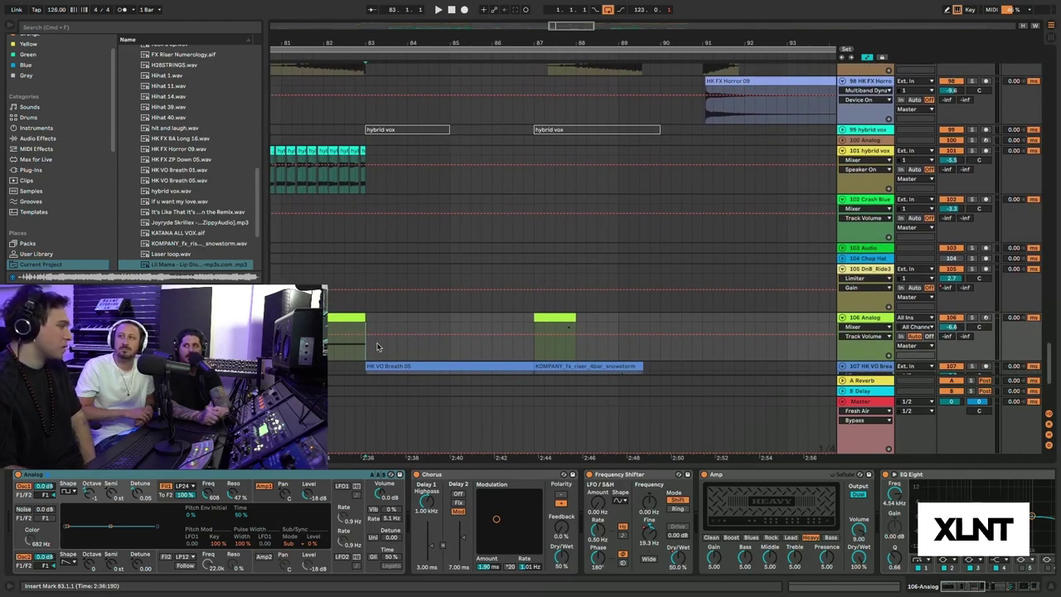
scroll(373, 349, up, 2)
scroll(374, 349, left, 2)
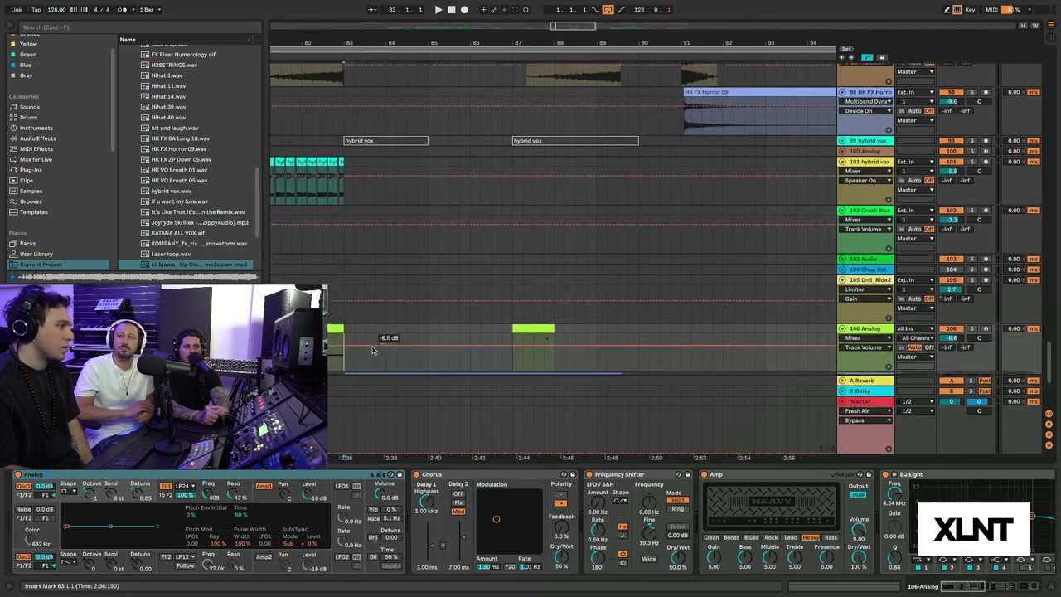
scroll(373, 347, right, 2)
scroll(373, 347, up, 2)
scroll(375, 349, down, 3)
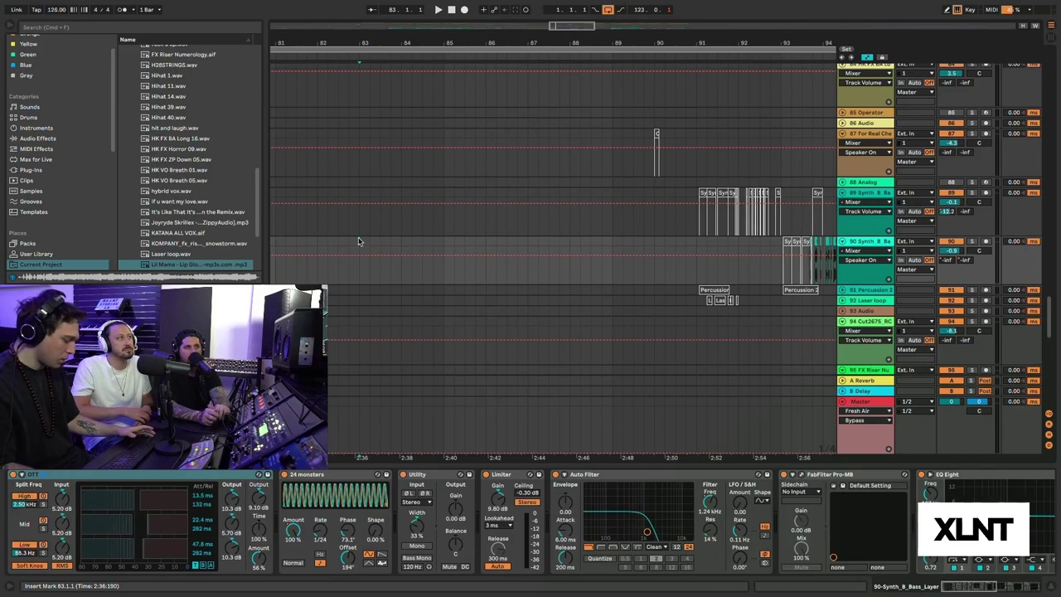
- Play the full mix from 83.1.1, go to the tracks of the 57 Group and show the sticks track's device chain
key(space)
scroll(384, 237, up, 10)
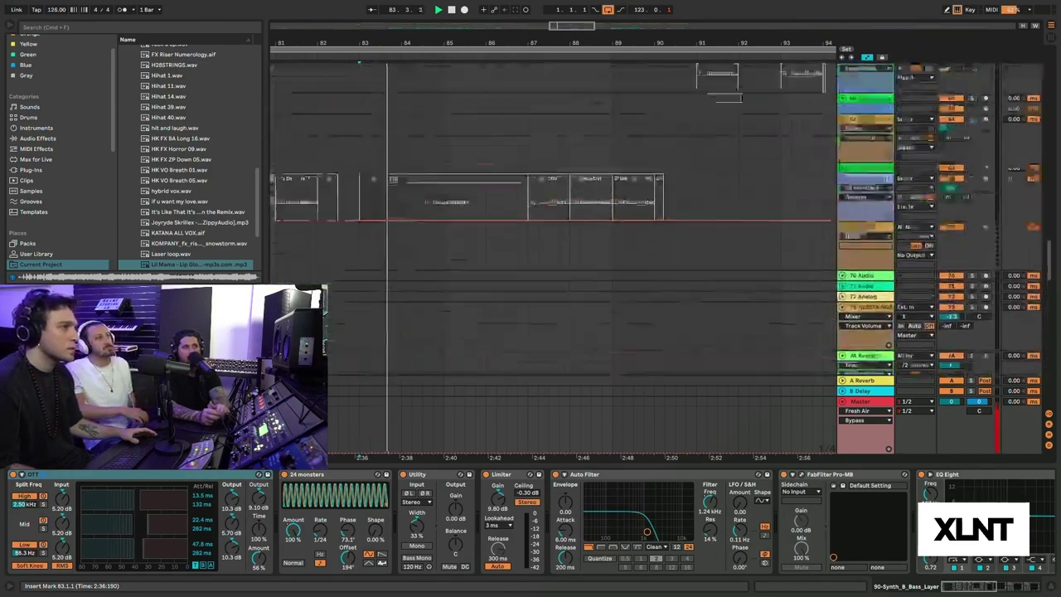
scroll(462, 247, up, 10)
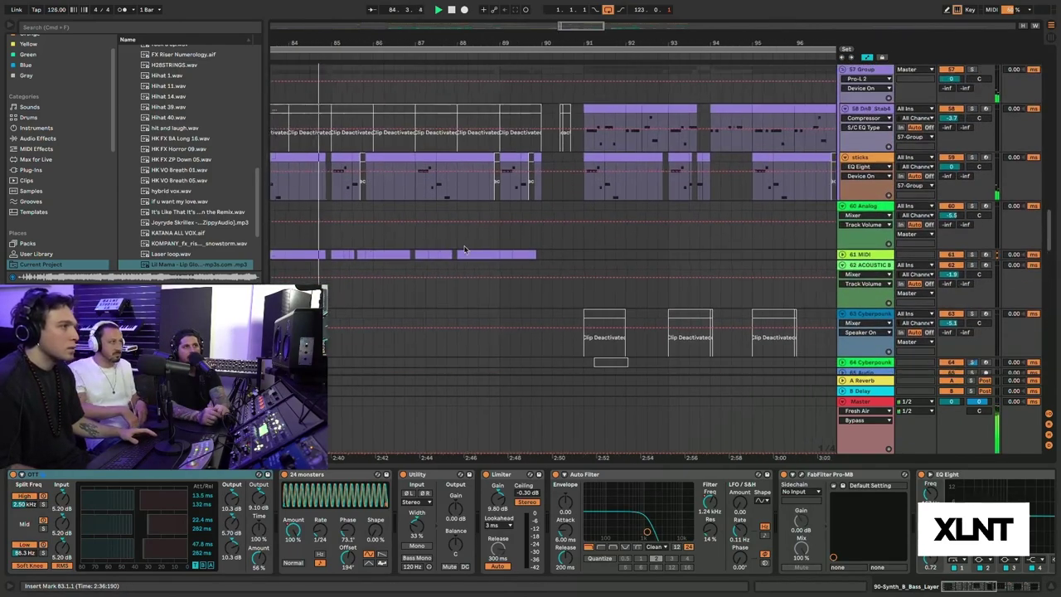
scroll(845, 213, up, 1)
click(863, 187)
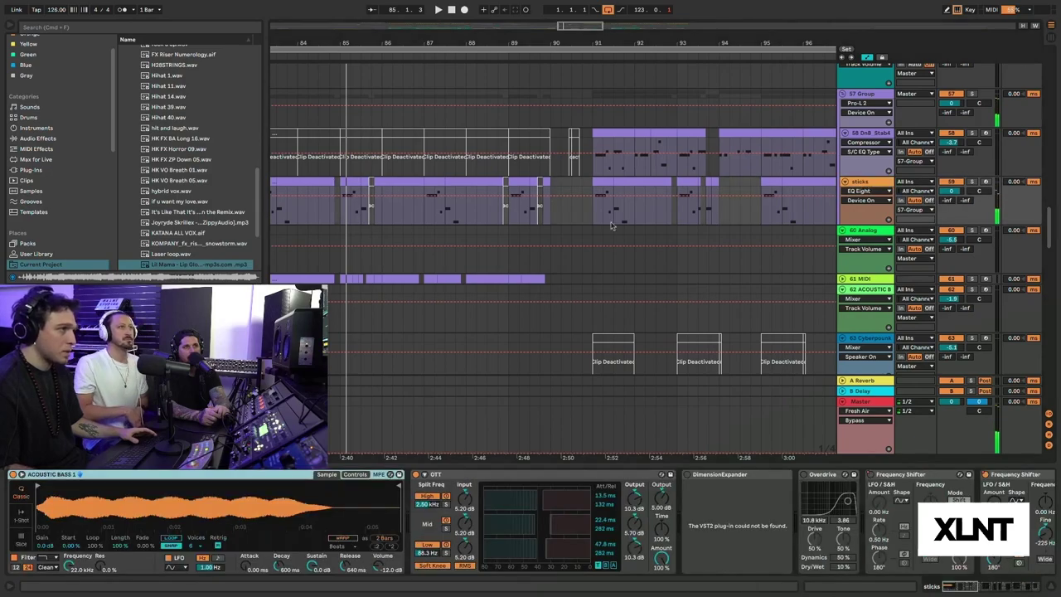
- Replay from 83.1.1 while examining the sticks track's device chain from OTT through to the sidechained Compressor
scroll(477, 218, left, 5)
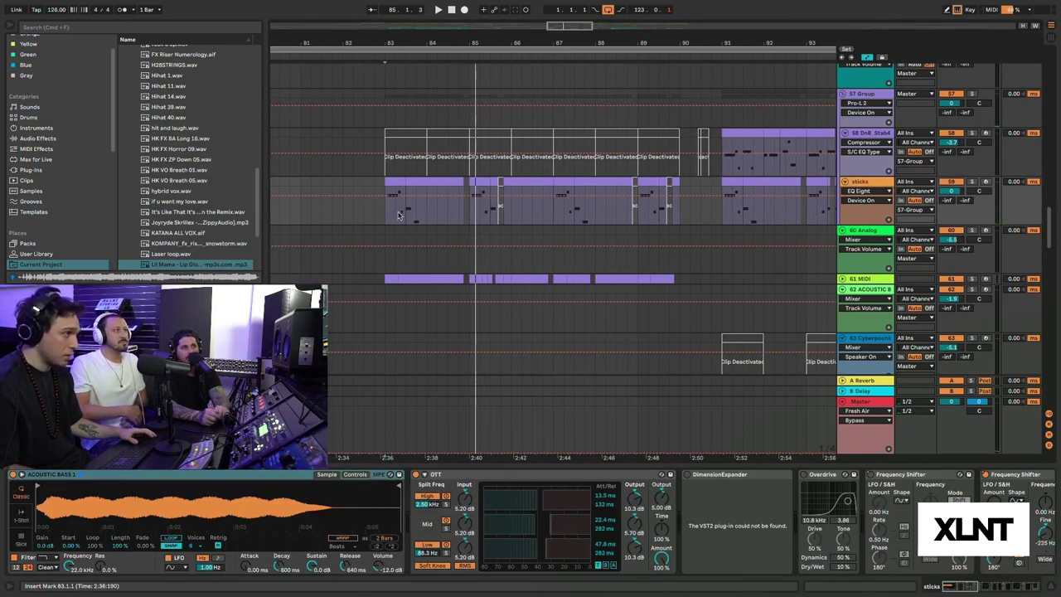
scroll(810, 496, right, 3)
key(space)
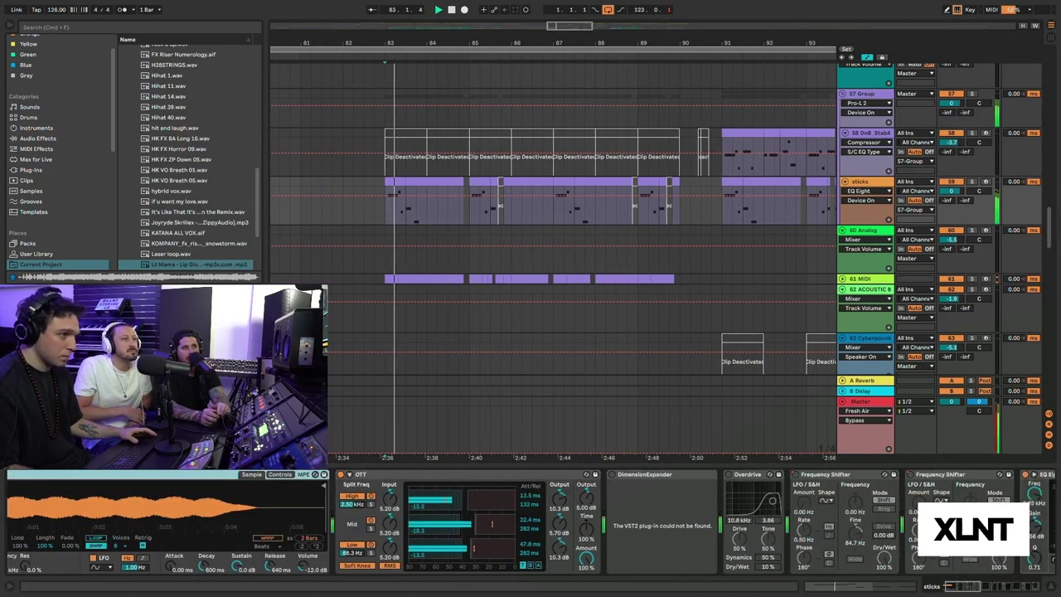
scroll(777, 512, right, 15)
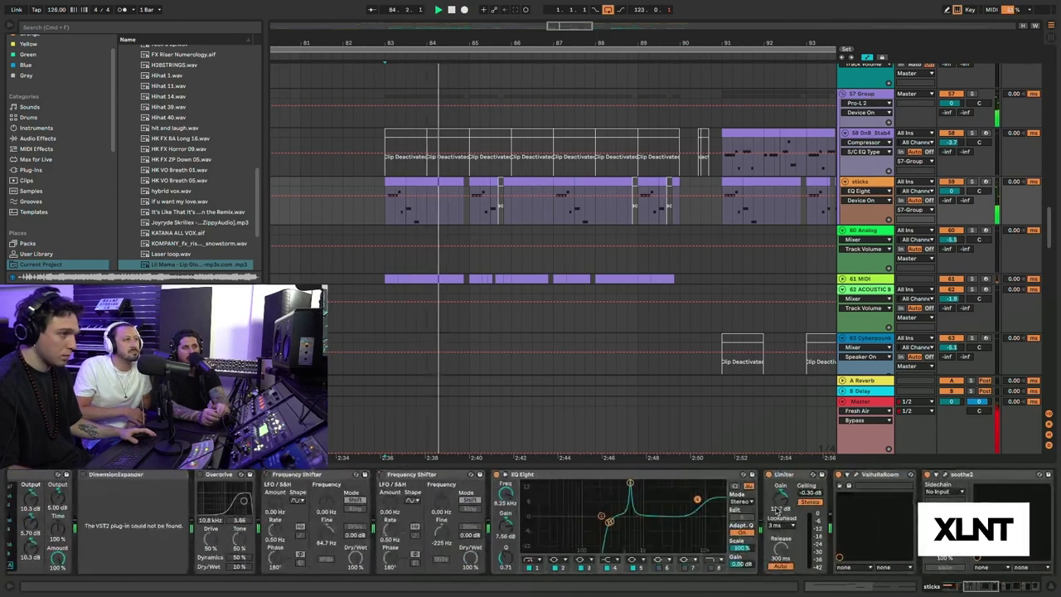
scroll(776, 511, right, 5)
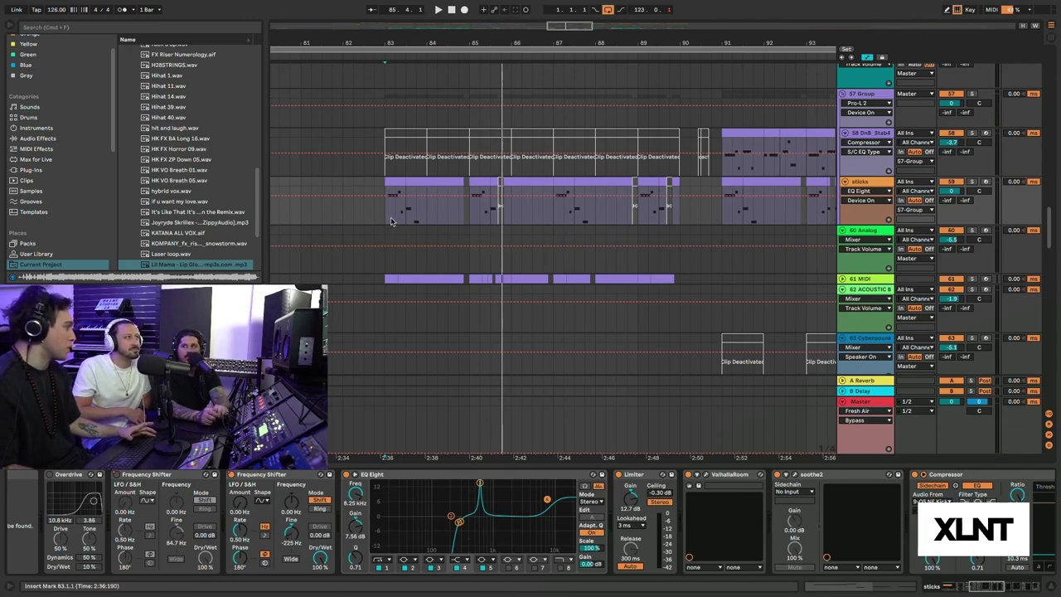
- Play the mix from bar 83 to bar 95, following the 57 Group clips down to the Synth_B_Bass clips on track 90
key(space)
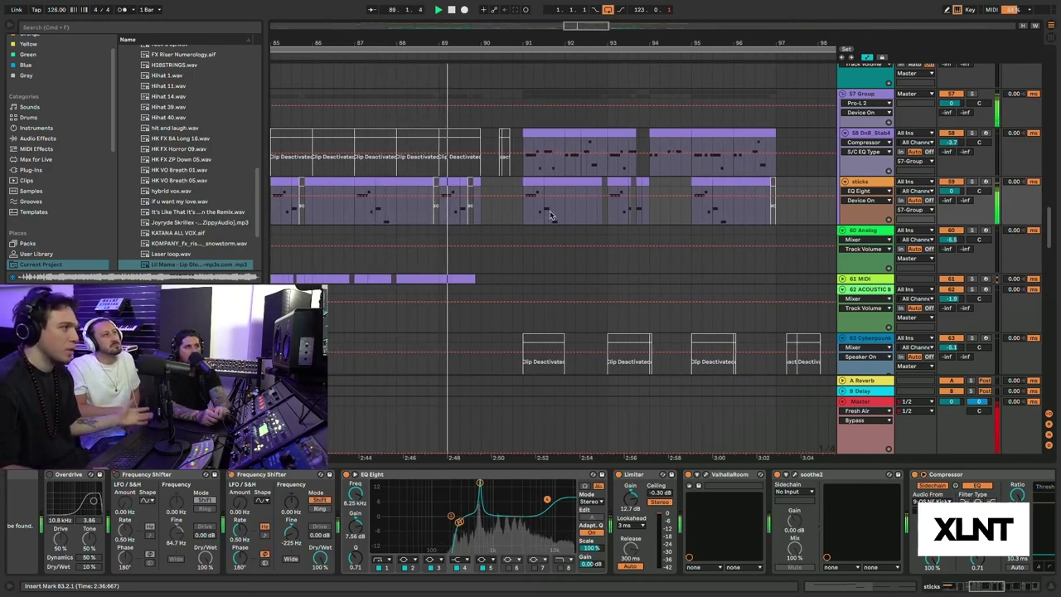
scroll(527, 216, up, 3)
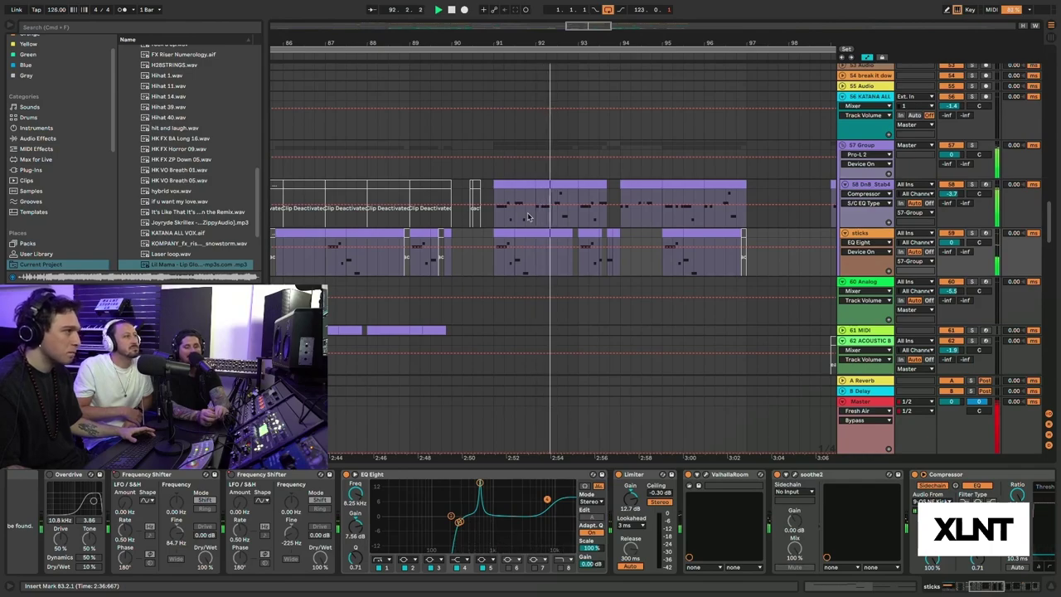
scroll(527, 216, down, 10)
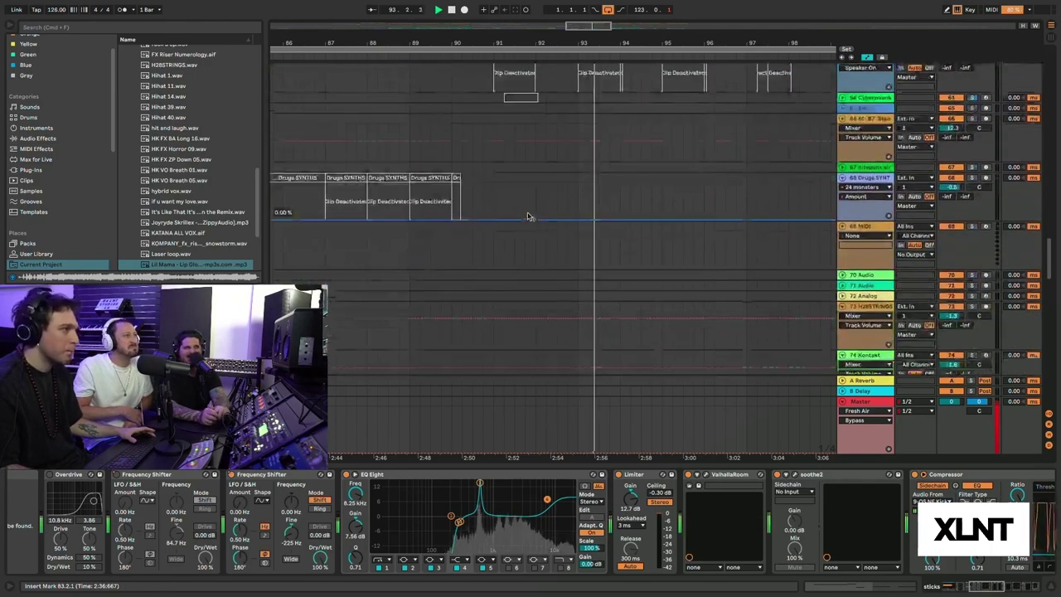
scroll(529, 217, down, 10)
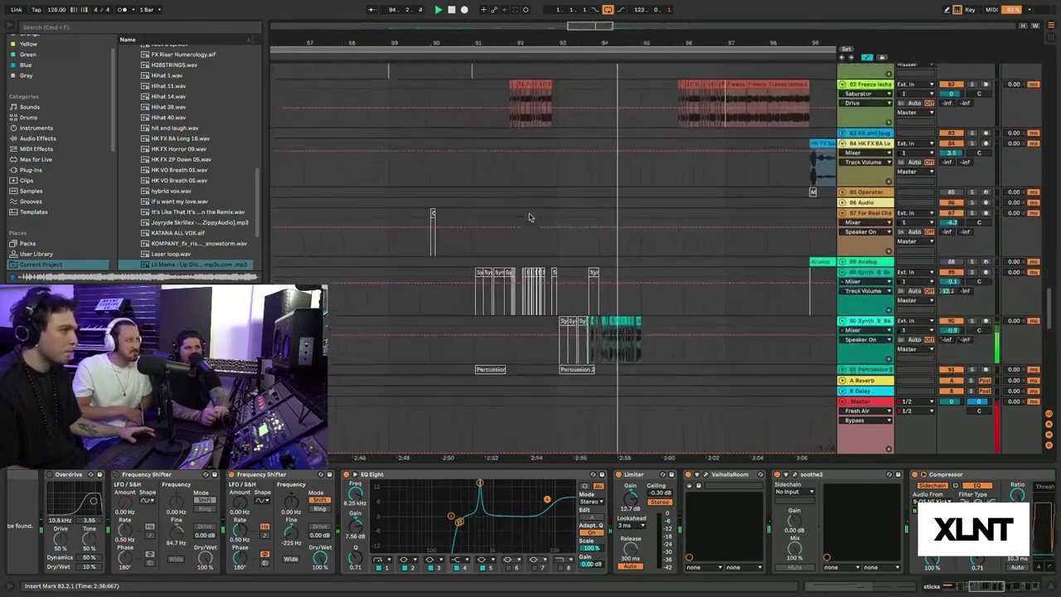
scroll(603, 228, up, 1)
key(space)
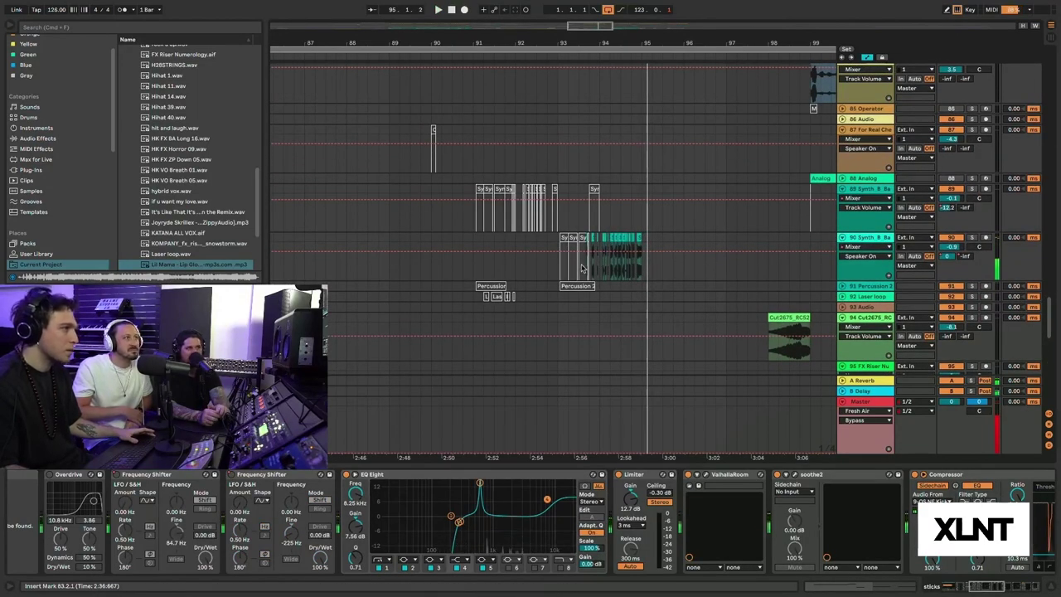
- Zoom in on the chopped Synth_B_Bass clips on track 90 in bars 93 and 94 and audition them with the track soloed
click(579, 252)
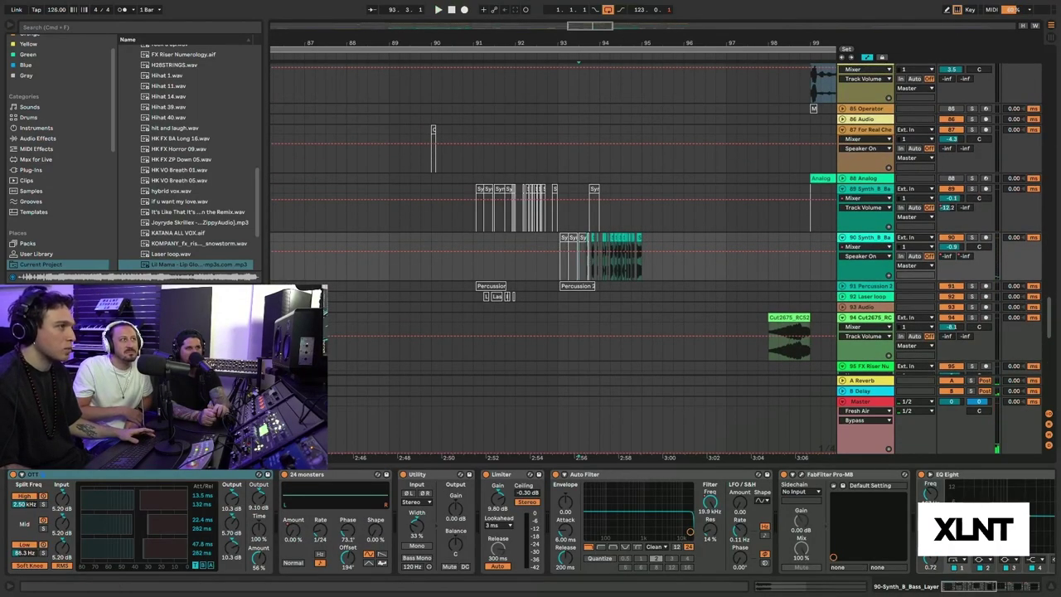
drag(639, 43, 640, 86)
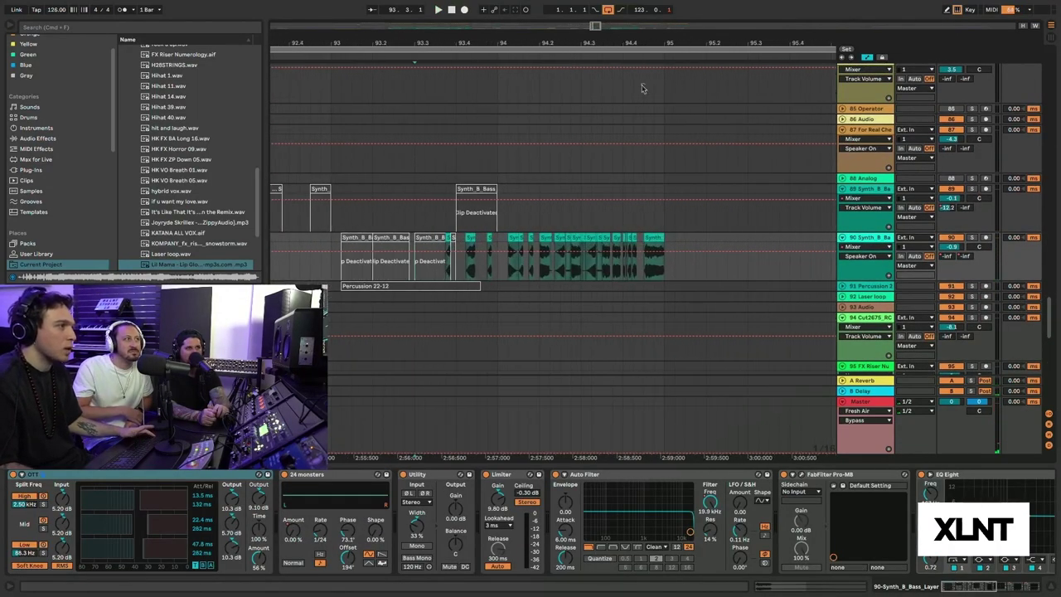
key(space)
click(973, 239)
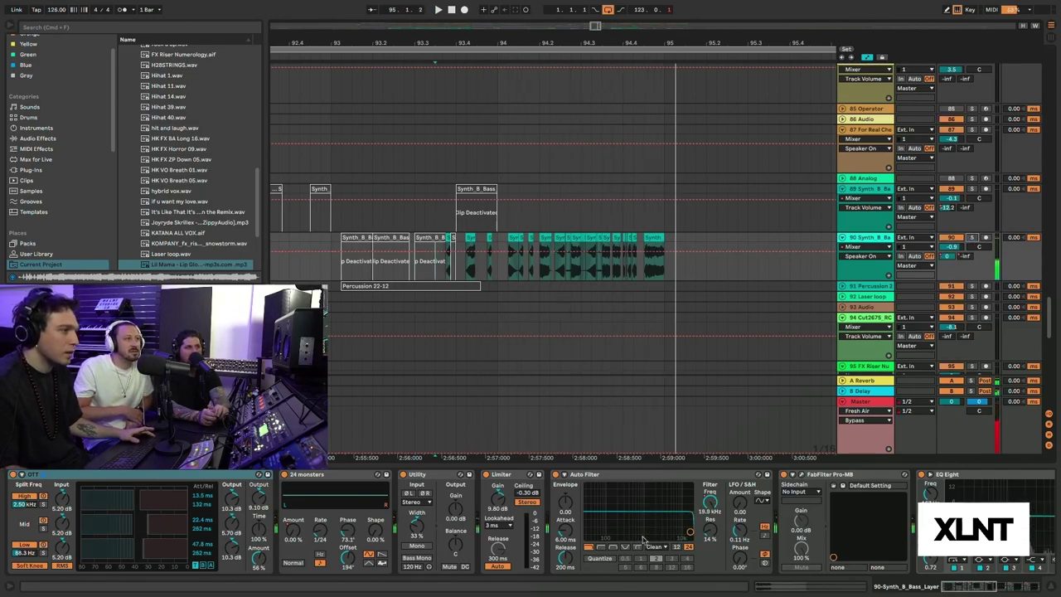
- Examine track 90's device chain from OTT through EQ Eight to the two sidechained Compressors
scroll(643, 539, right, 10)
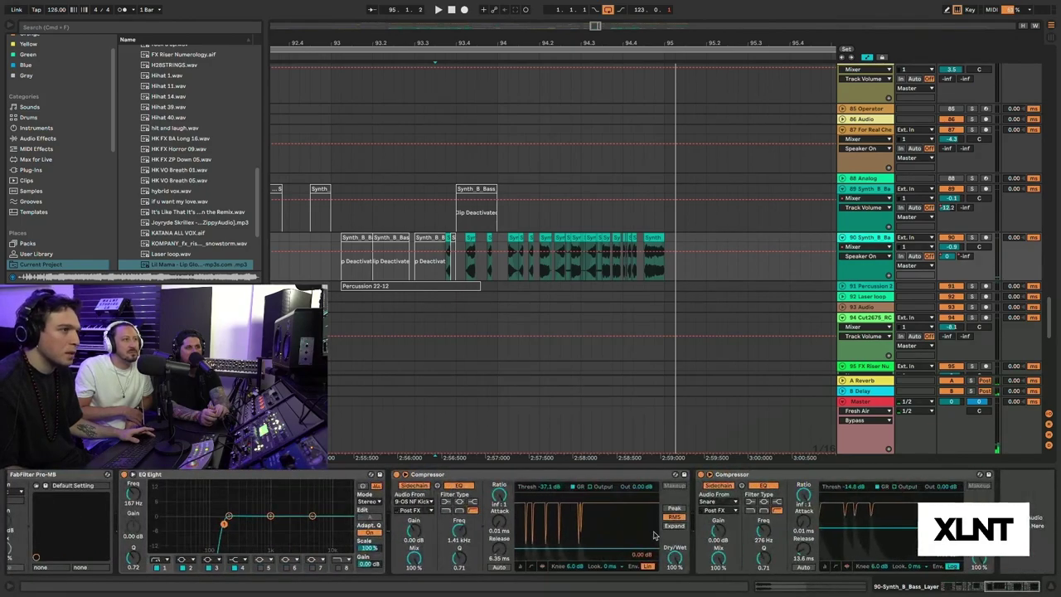
scroll(653, 534, left, 10)
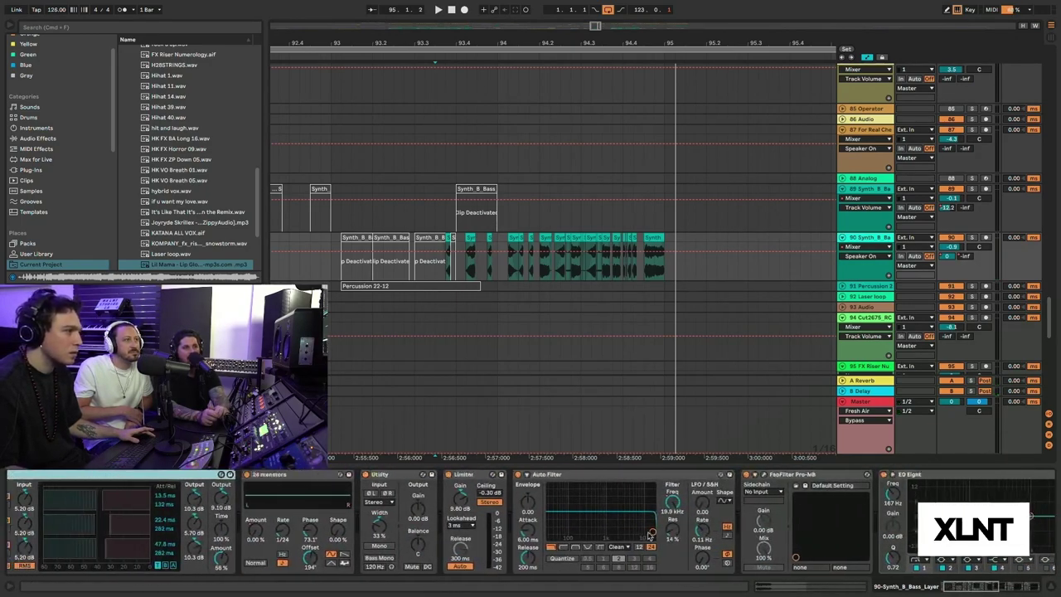
scroll(651, 534, left, 3)
- Audition the Synth_B_Bass chops on track 90 from 93.1.1 while displaying the 24 monsters Amount automation
key(space)
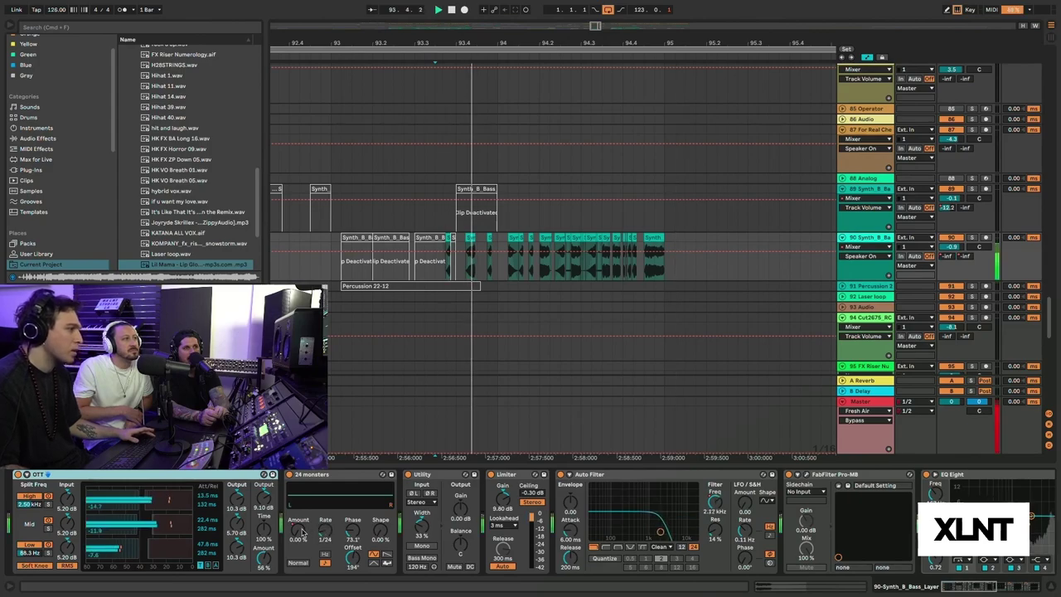
click(299, 530)
scroll(659, 273, up, 2)
scroll(660, 274, right, 2)
scroll(660, 273, right, 6)
scroll(660, 274, up, 1)
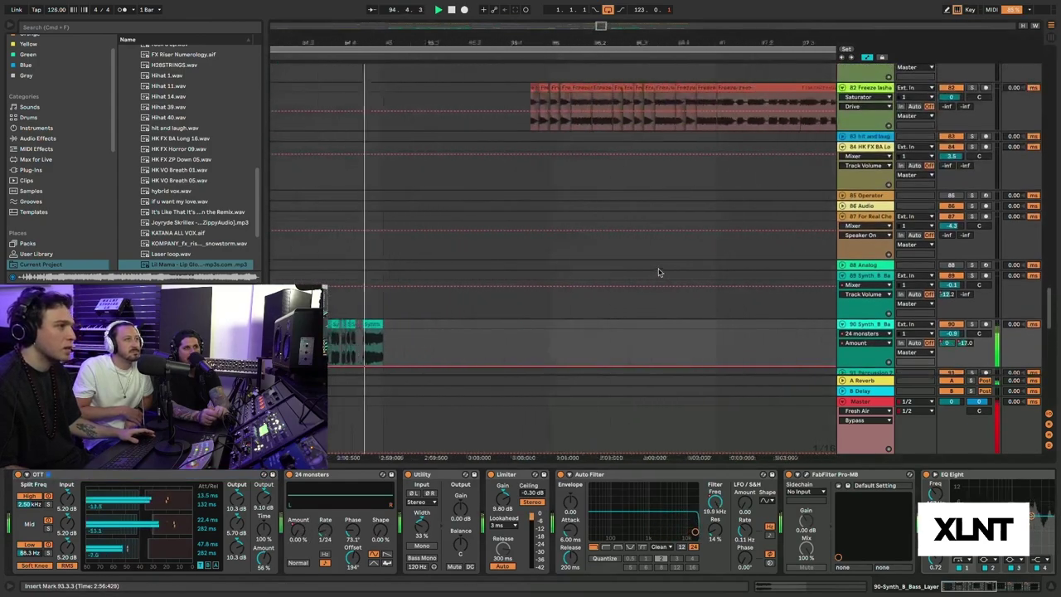
drag(634, 43, 675, 50)
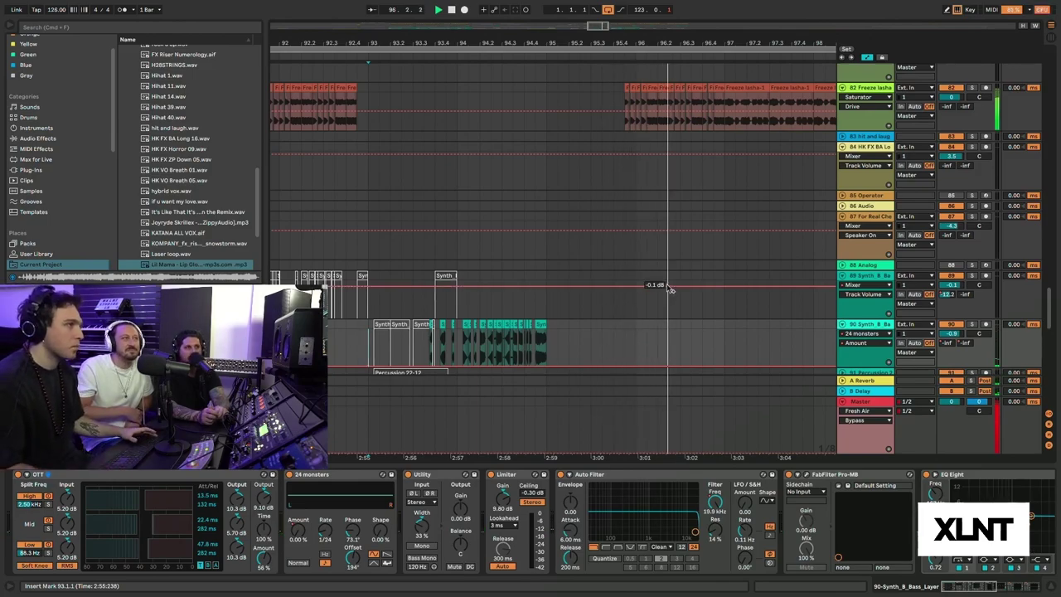
- Follow the playing mix from bar 96 to bar 100, viewing the Freeze lasha clips and the It's Like That chops
scroll(668, 286, up, 5)
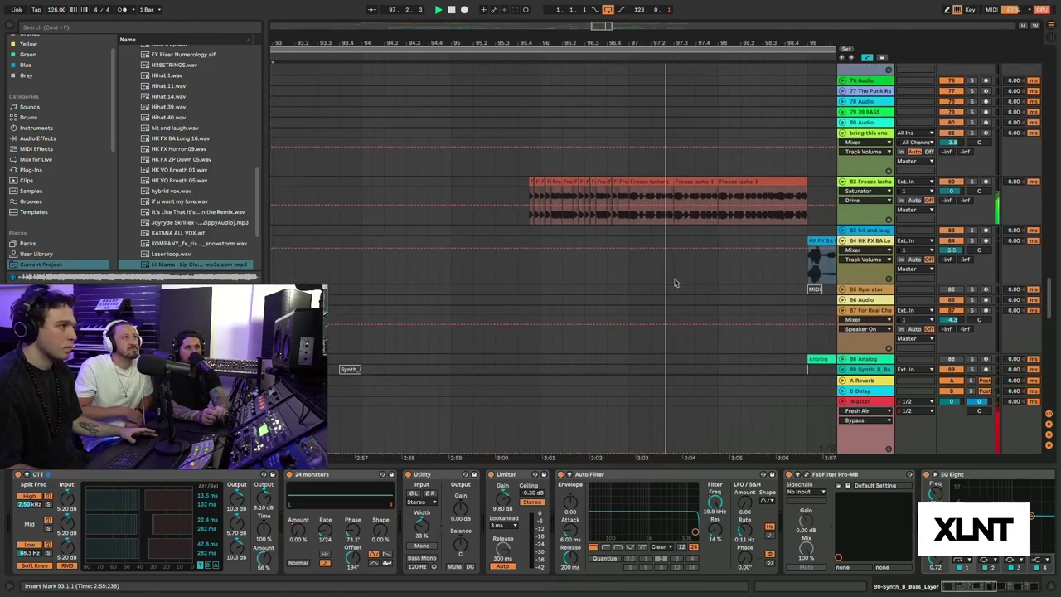
scroll(674, 283, up, 12)
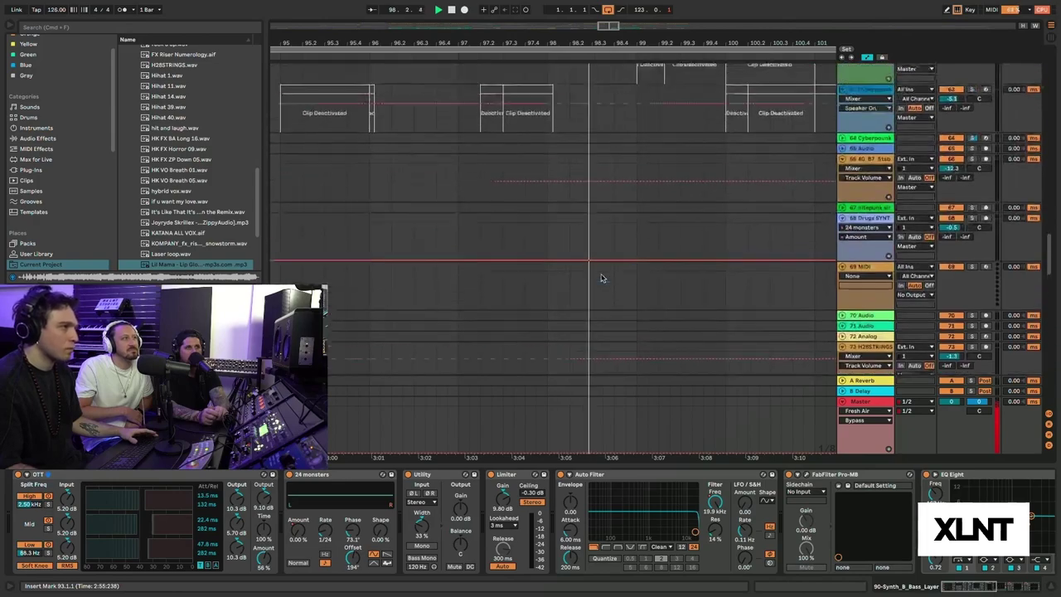
scroll(602, 279, up, 10)
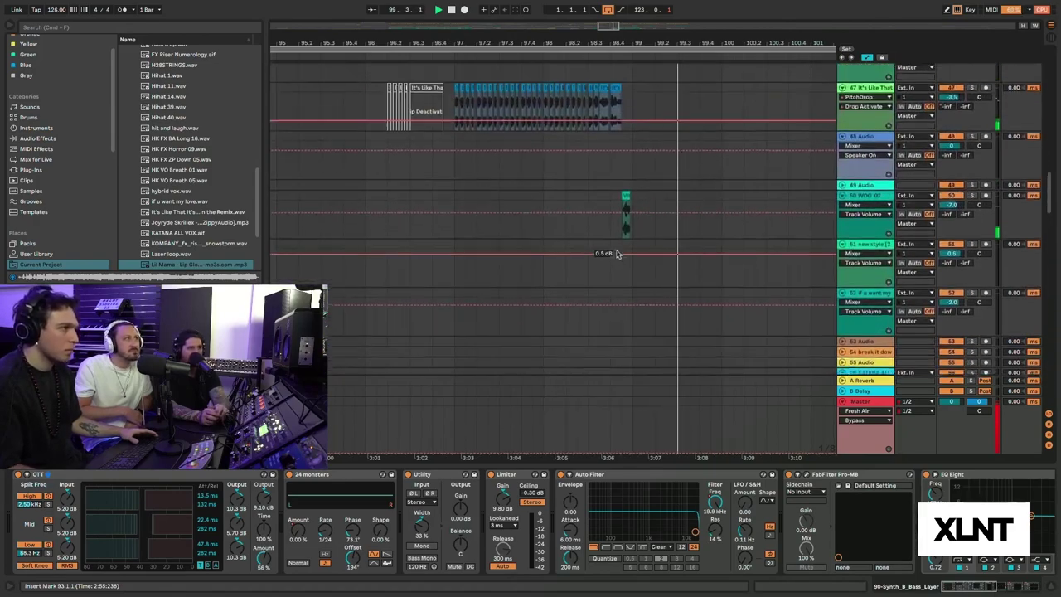
scroll(635, 229, up, 2)
scroll(626, 239, down, 10)
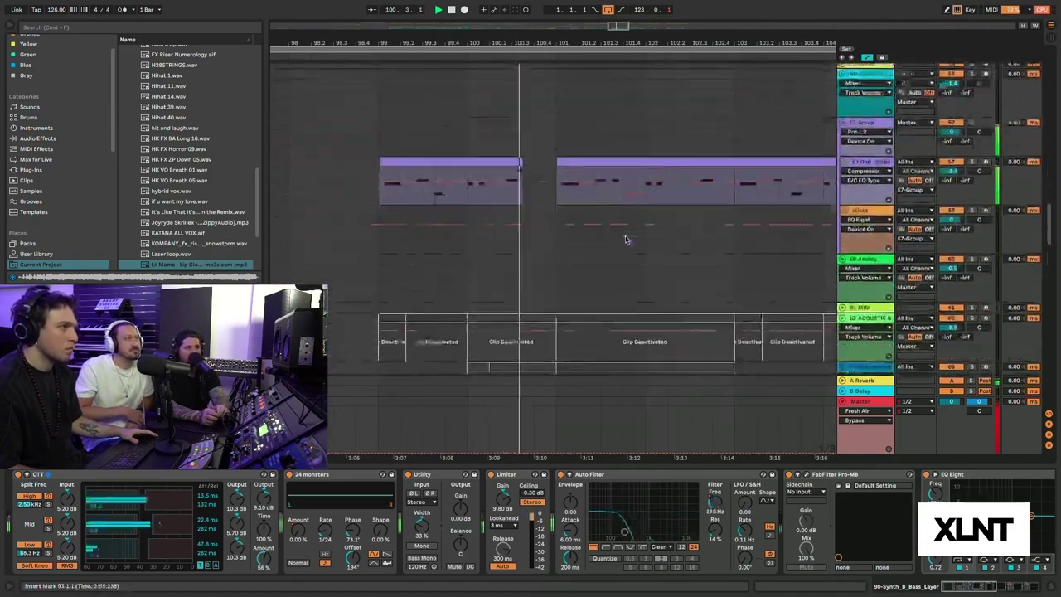
- Follow the playing mix from bar 101 to bar 107 across the Analog, Synth_B_Bass and Cut2675 SynRise clips
scroll(630, 241, down, 6)
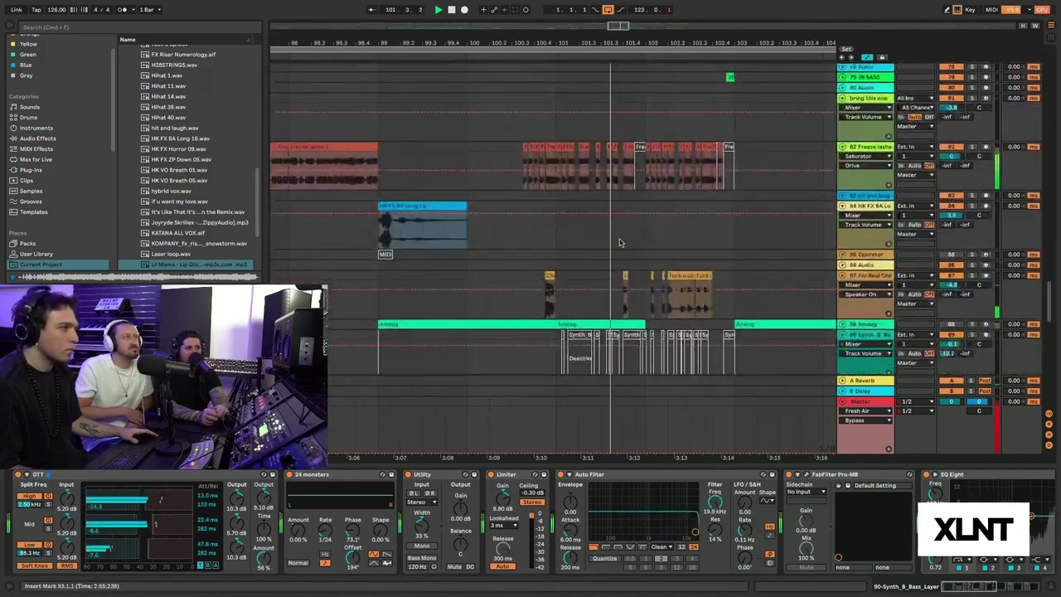
scroll(645, 244, down, 5)
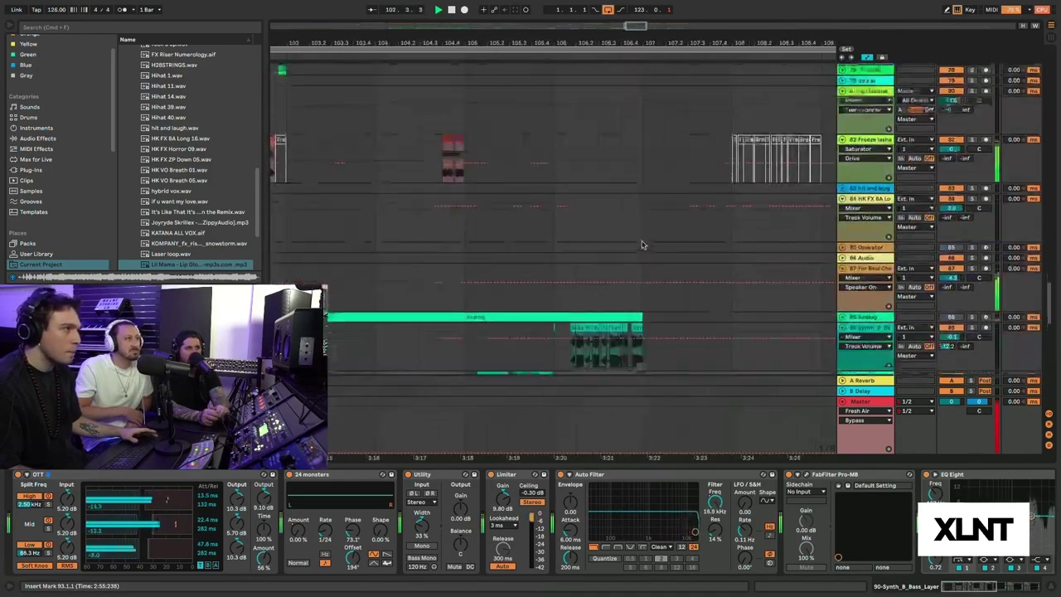
scroll(642, 245, down, 2)
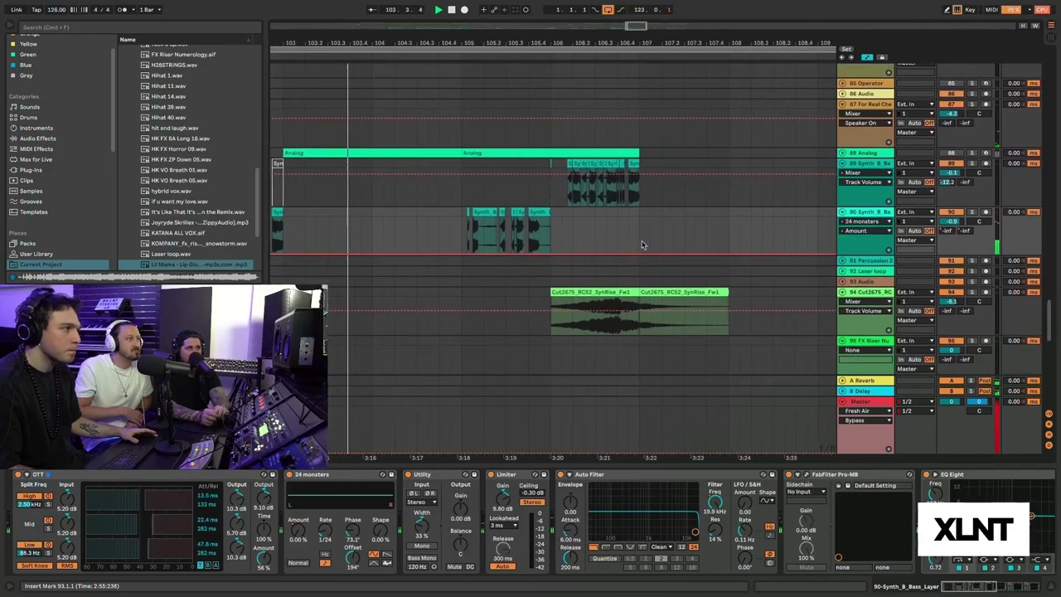
scroll(641, 242, up, 3)
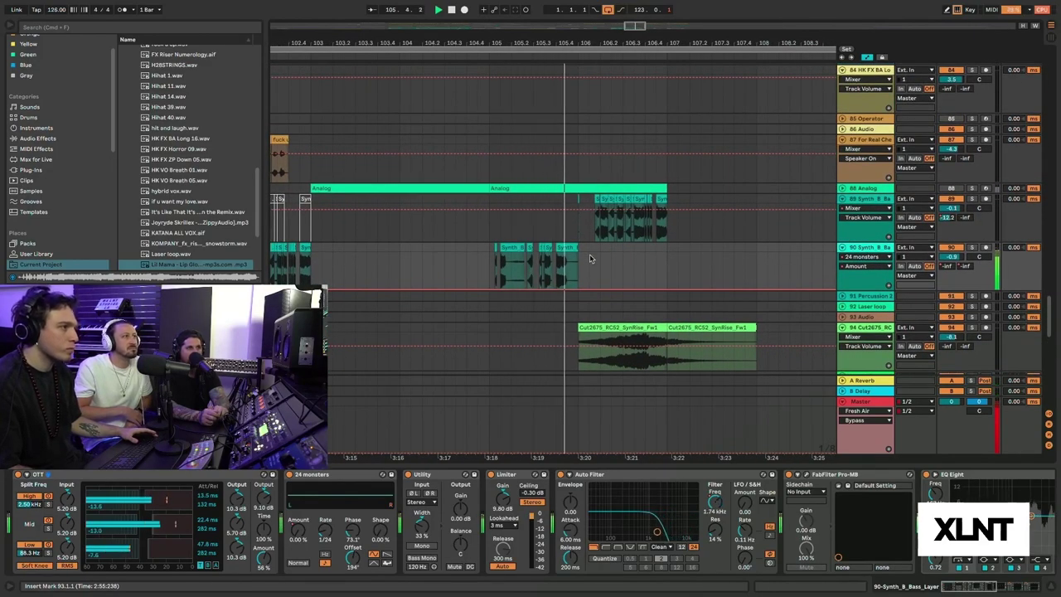
scroll(589, 258, down, 1)
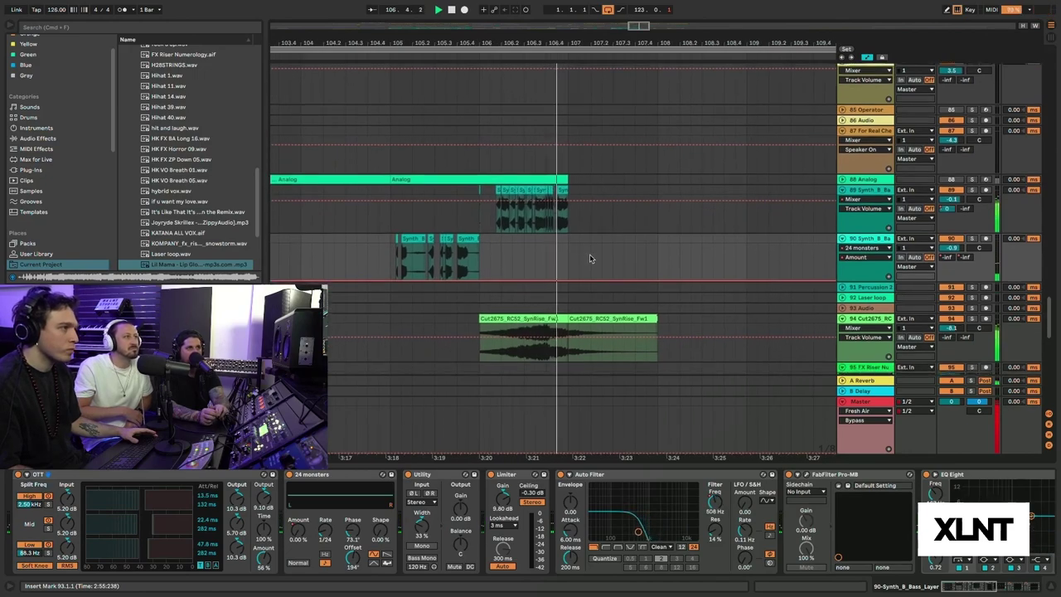
scroll(591, 258, down, 10)
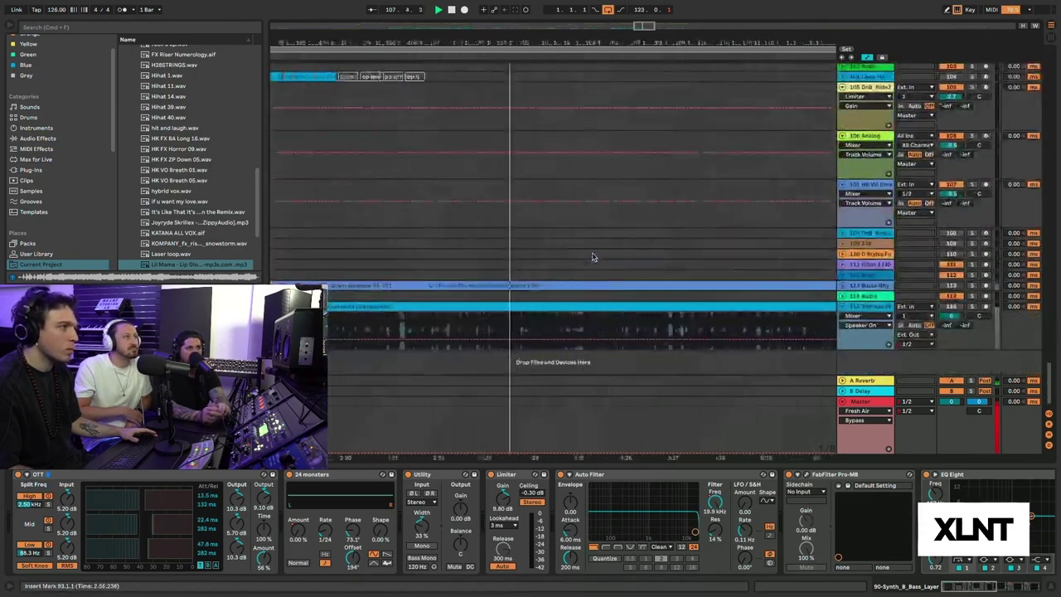
- Audition the "if u want my love" vocal chops on track 52 from 109.3.1 with the track soloed
scroll(592, 256, up, 15)
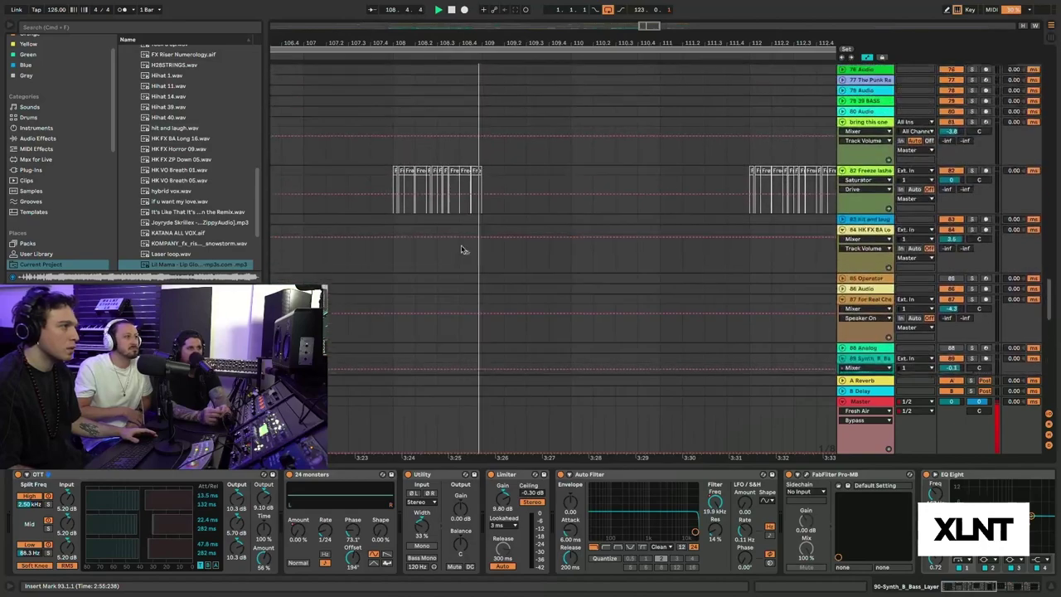
scroll(473, 250, up, 10)
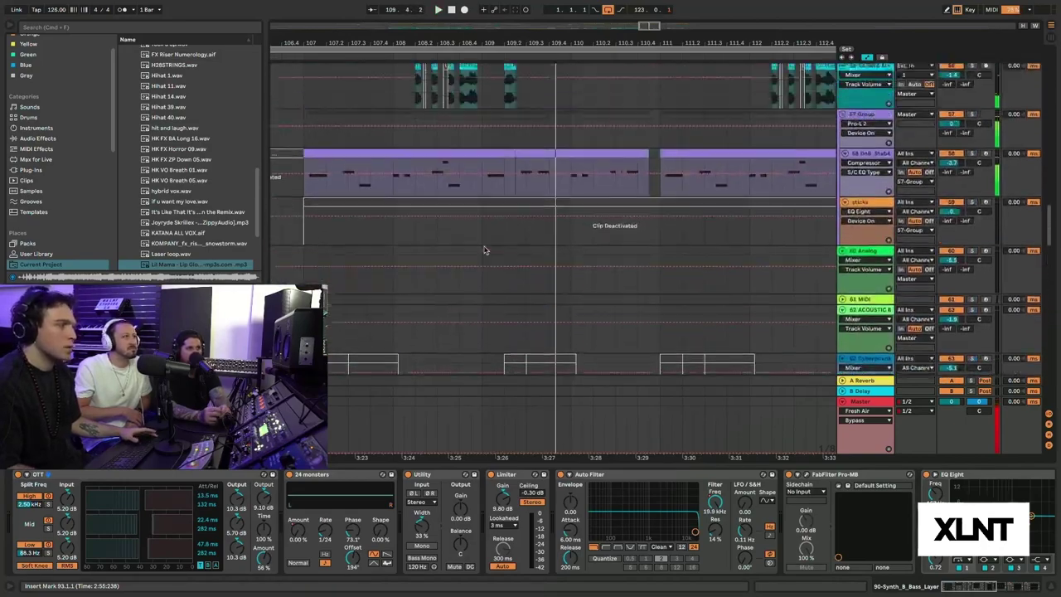
scroll(485, 249, up, 6)
click(527, 208)
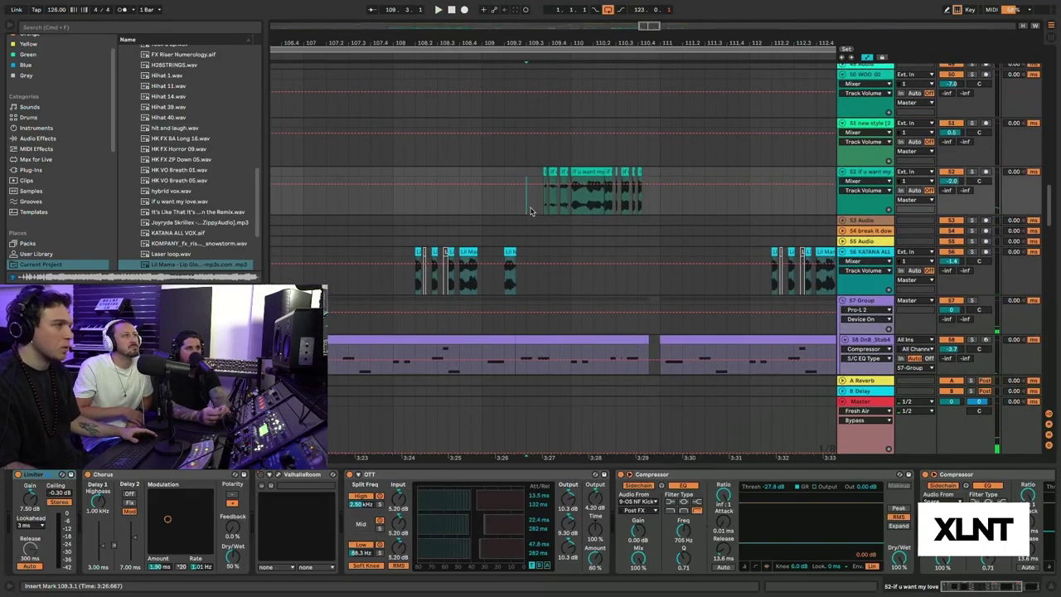
click(975, 173)
key(space)
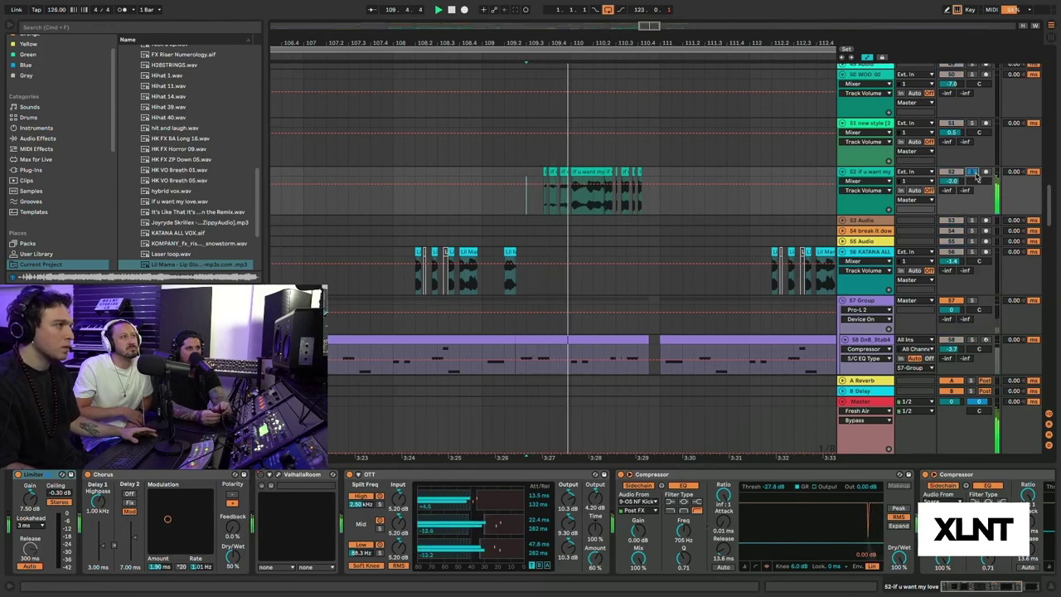
click(975, 174)
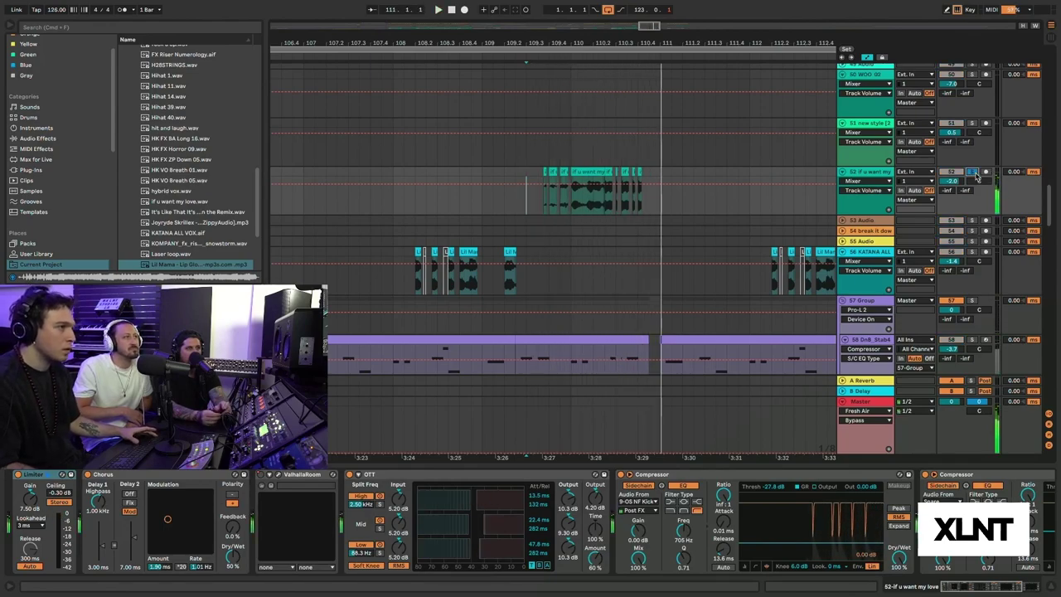
- Play the full mix from 108.2.1 to bar 114 to hear the vocal chops in context
click(414, 232)
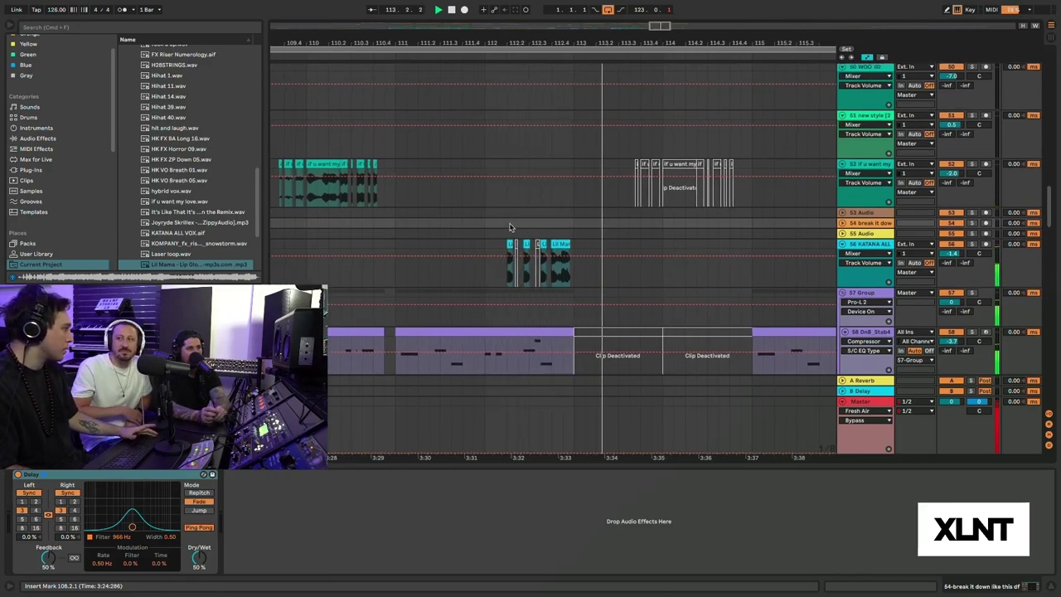
scroll(506, 229, left, 2)
key(space)
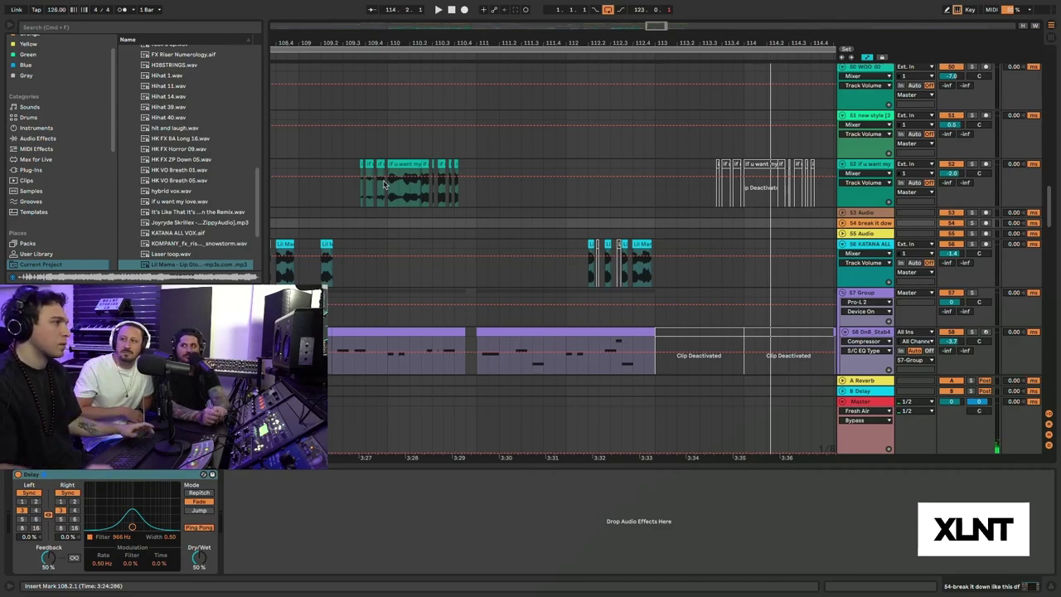
- Replay the track 52 vocal chops in the mix from 109.3.3 and look ahead to their repeats around bars 117 to 119
click(355, 199)
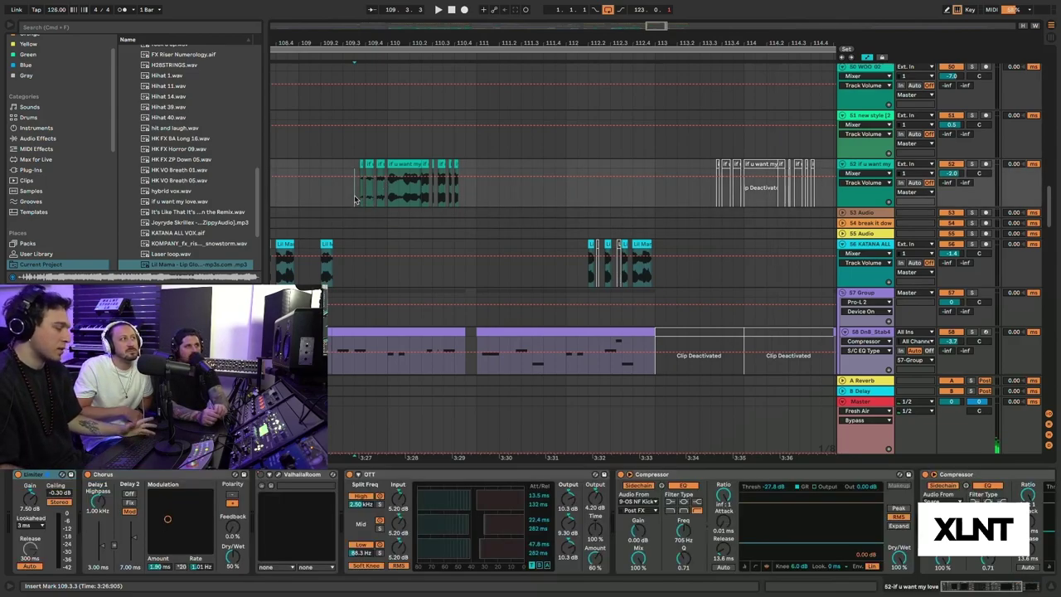
key(space)
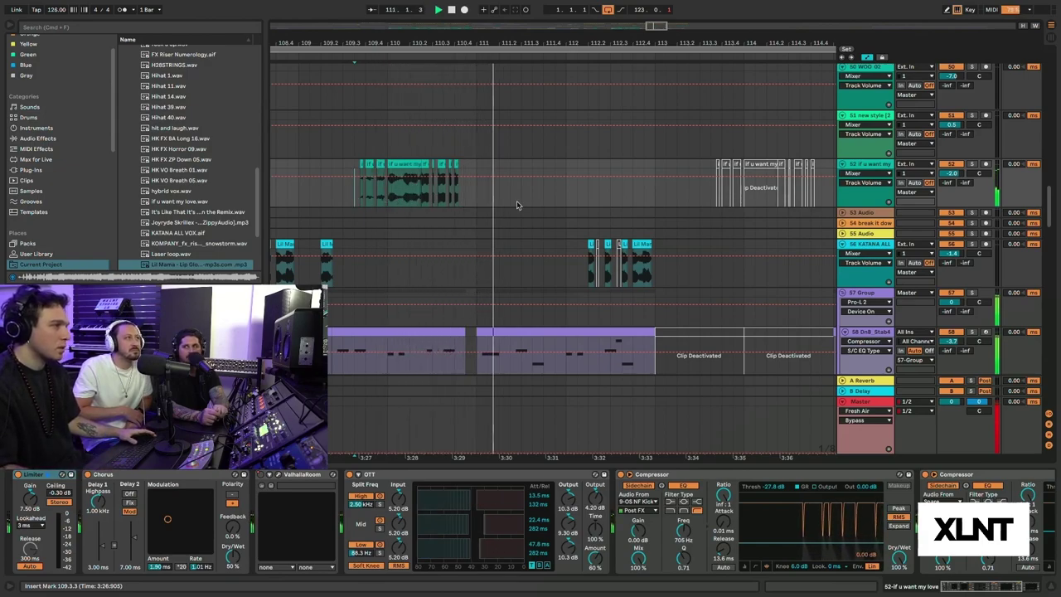
scroll(480, 203, right, 10)
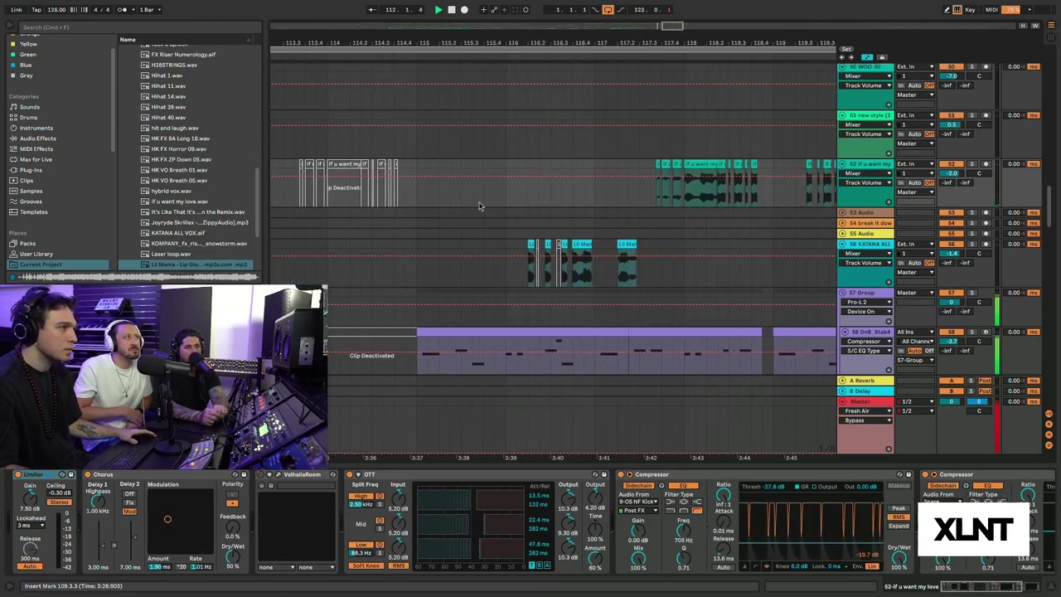
- Play the mix from 116.4.3 and examine track 52's device chain from Limiter through OTT to the two sidechained Compressors
click(511, 194)
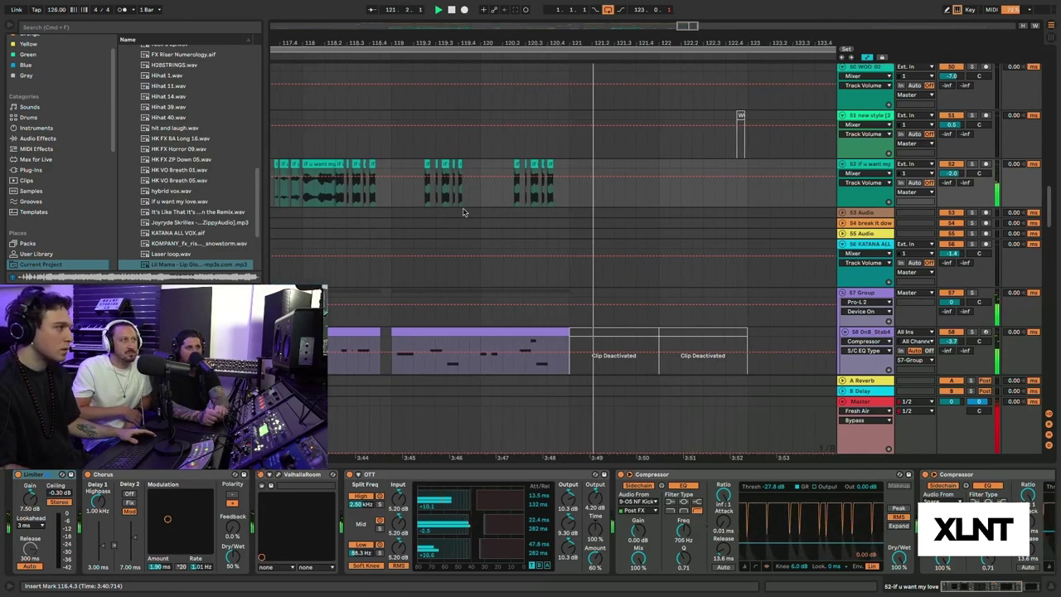
scroll(529, 515, right, 5)
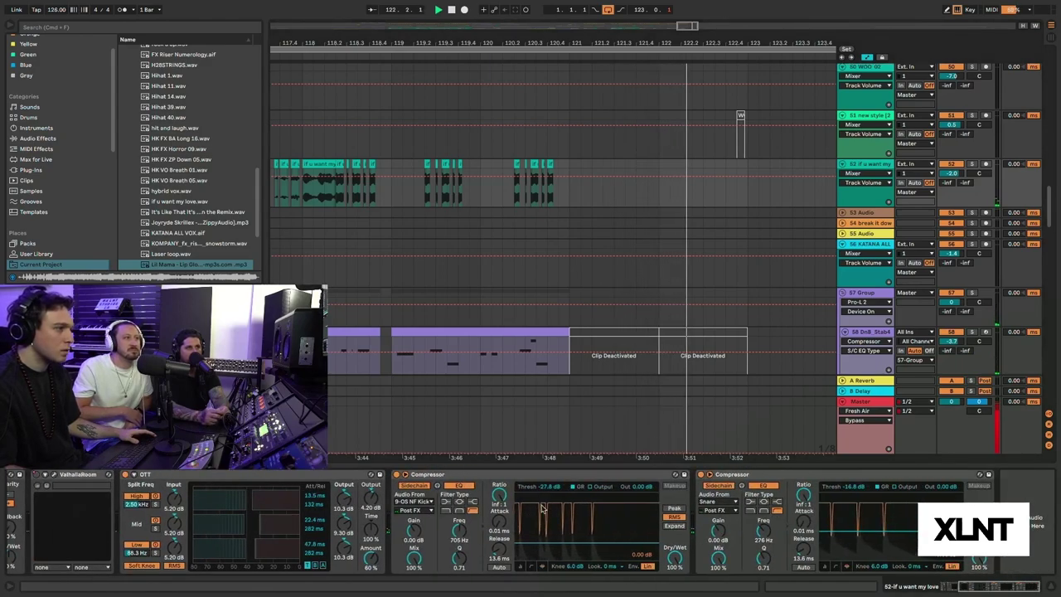
scroll(535, 511, left, 5)
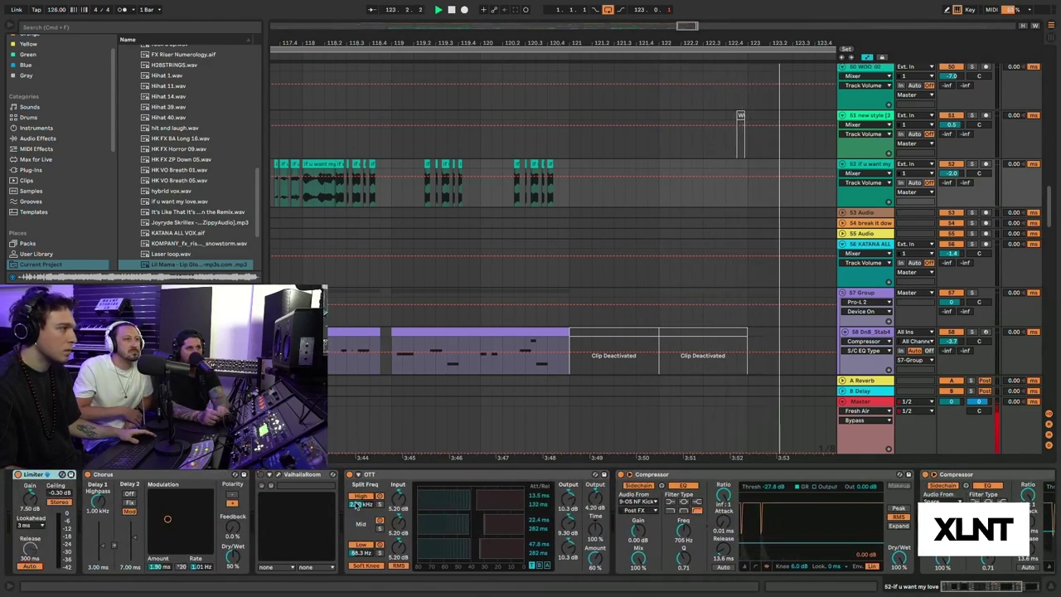
- Examine the closing It's Like That clips and device chains on track 47 at 122.2.1 and track 45 at 120.4.1
scroll(438, 206, up, 6)
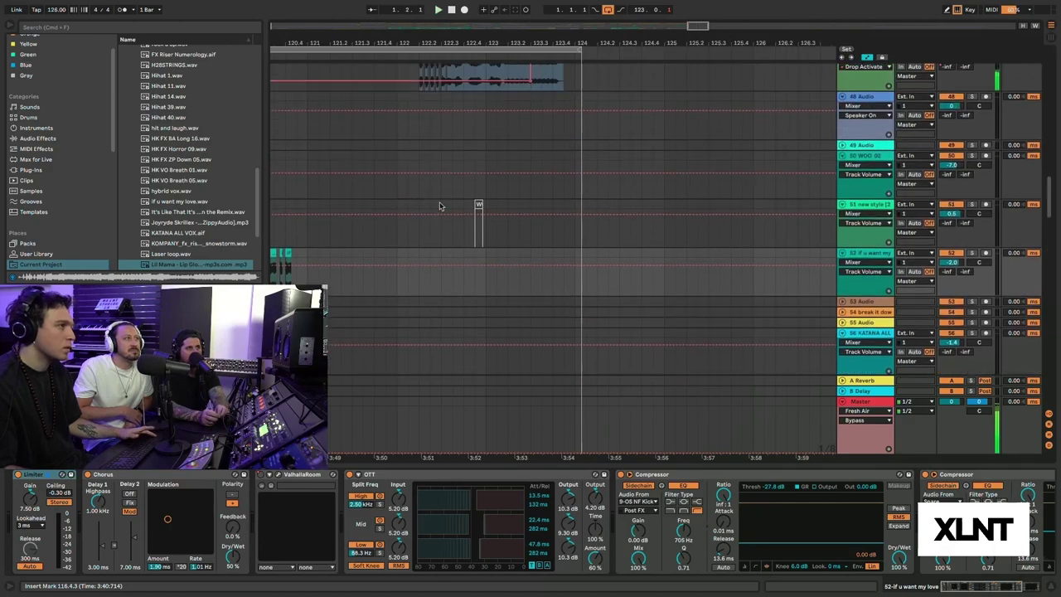
click(421, 154)
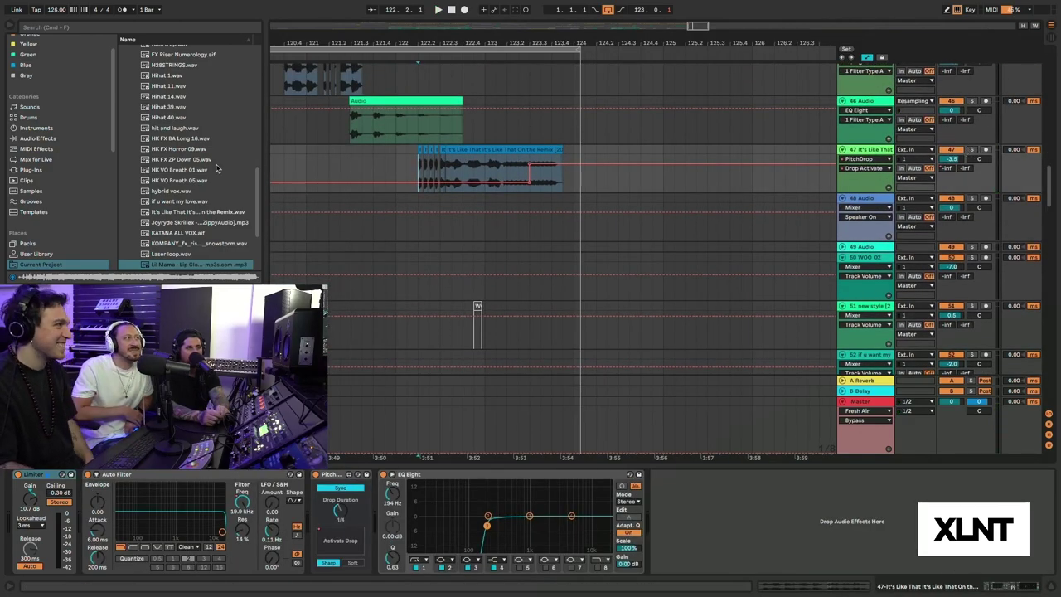
scroll(344, 163, up, 2)
scroll(344, 164, left, 3)
scroll(372, 154, up, 1)
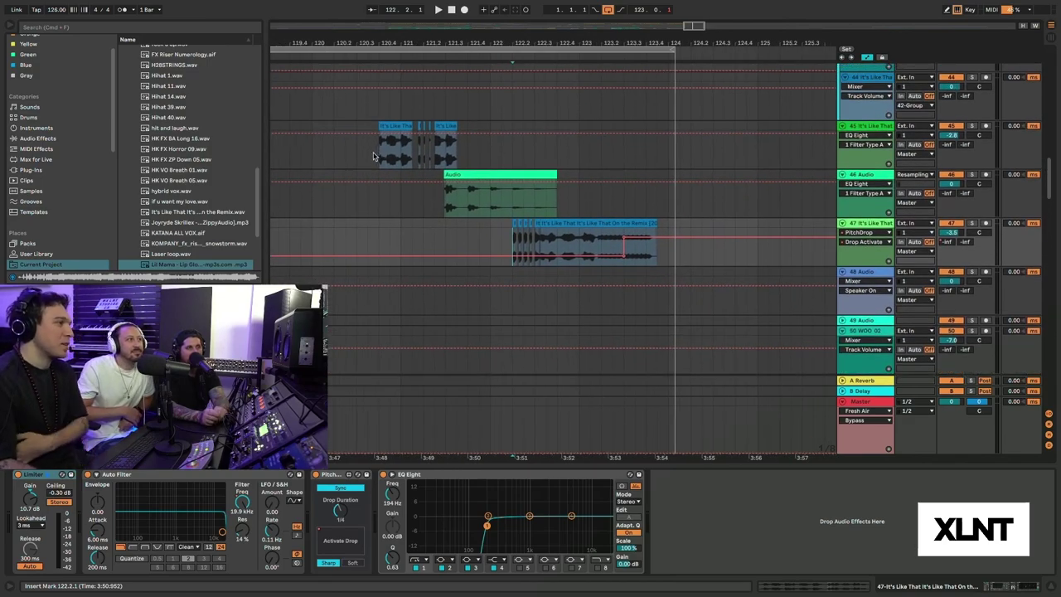
click(375, 154)
- Review the whole arrangement, then go back to the first drop and set the playback start at 32.1.1 on 6-Group
scroll(335, 157, left, 3)
scroll(344, 162, left, 10)
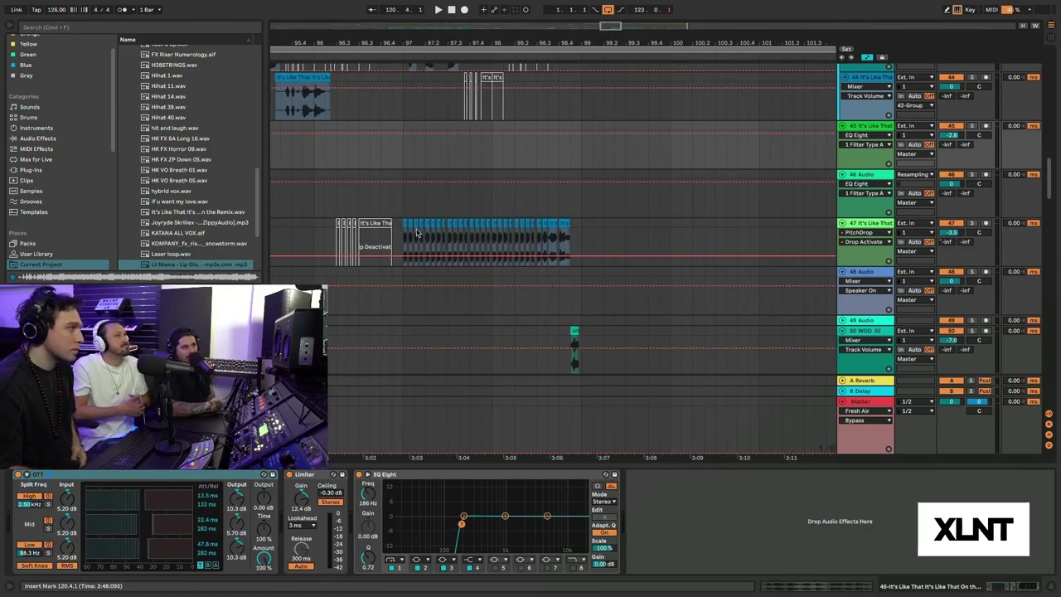
scroll(539, 274, up, 5)
scroll(415, 230, left, 3)
scroll(417, 230, left, 6)
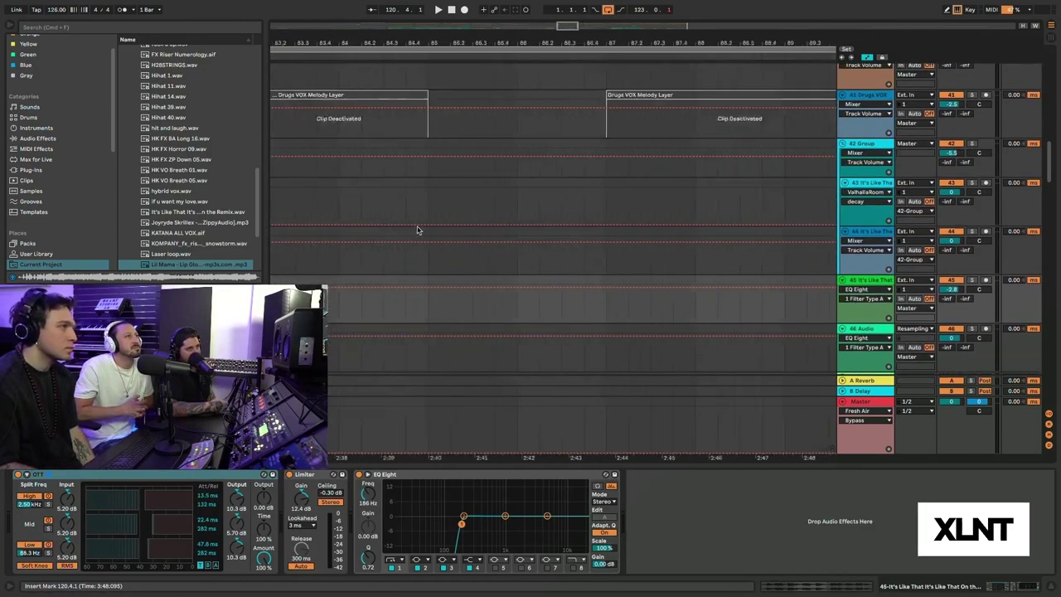
drag(590, 41, 592, 8)
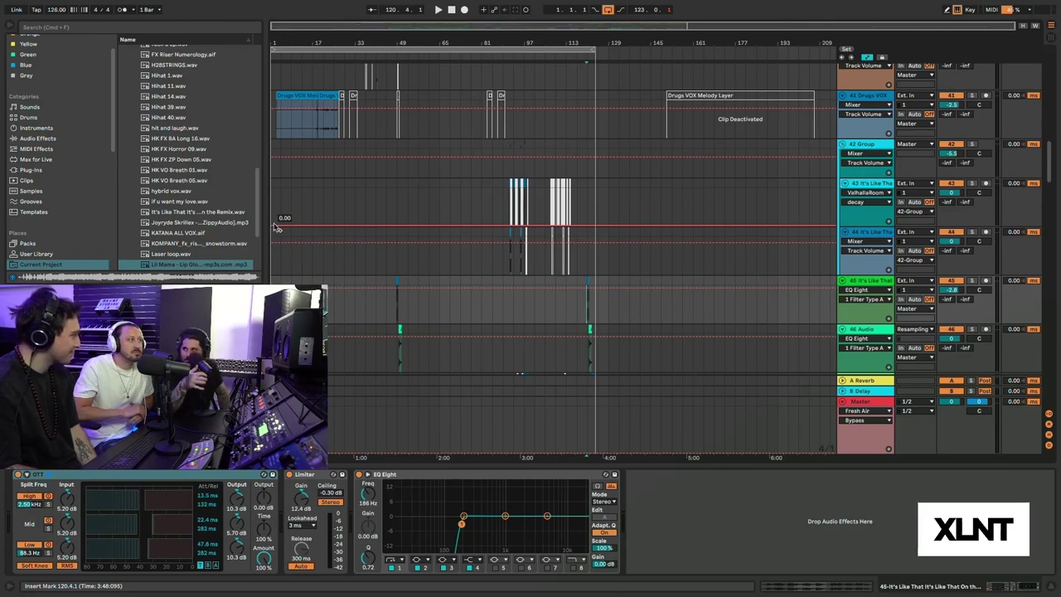
scroll(282, 232, up, 15)
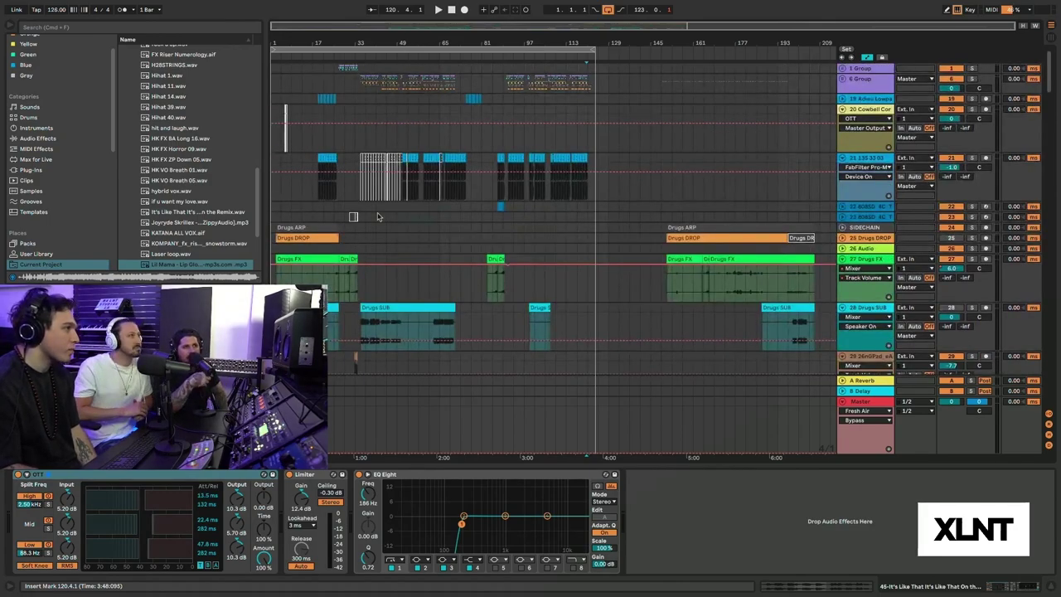
drag(354, 43, 373, 91)
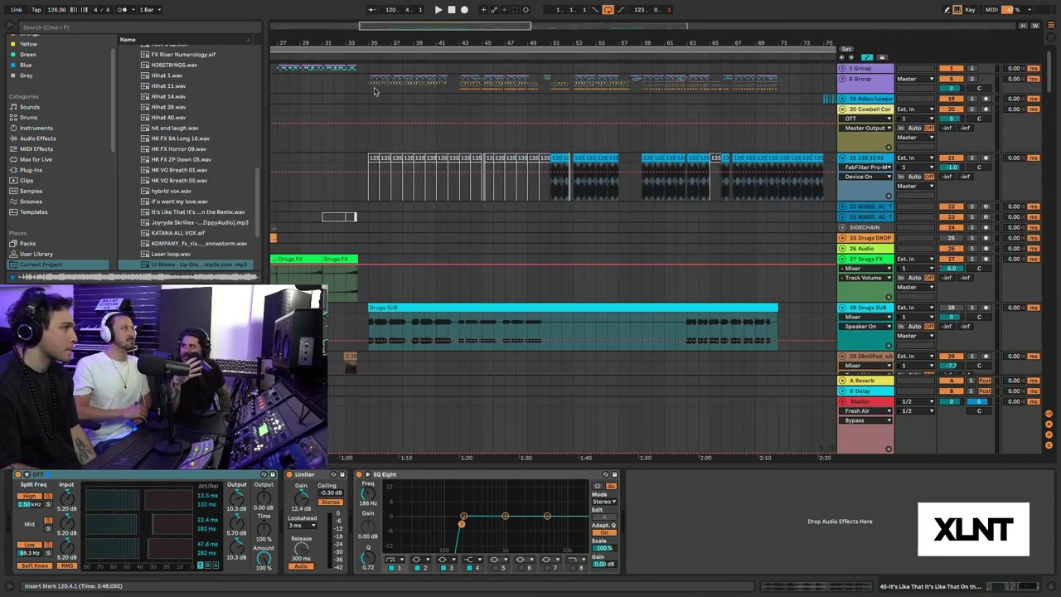
click(336, 83)
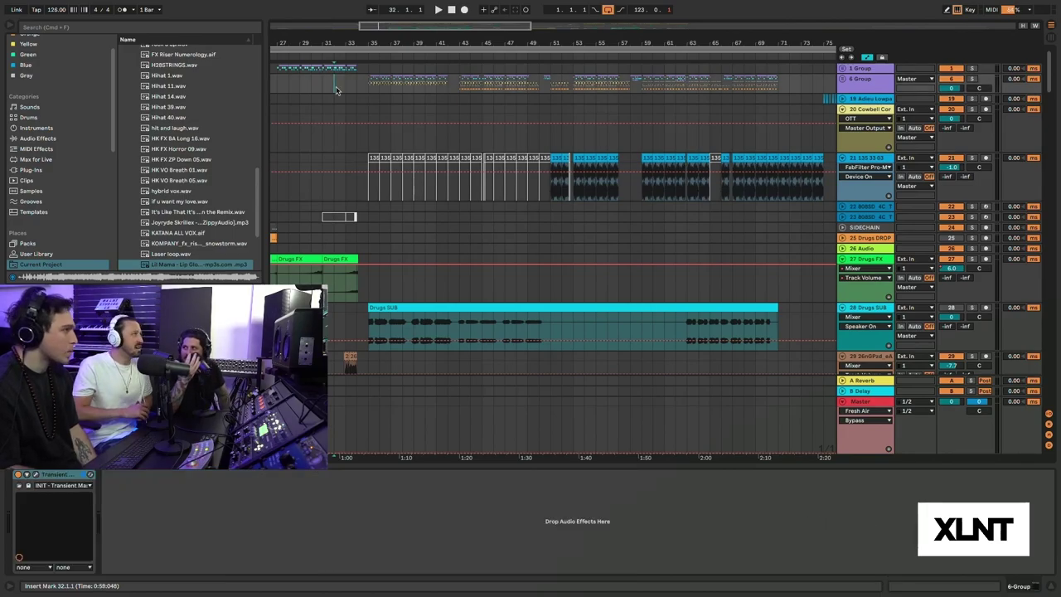
- Find the DnB_Stab4 clips on track 58 at the first drop and play the mix from bar 35
scroll(350, 106, down, 20)
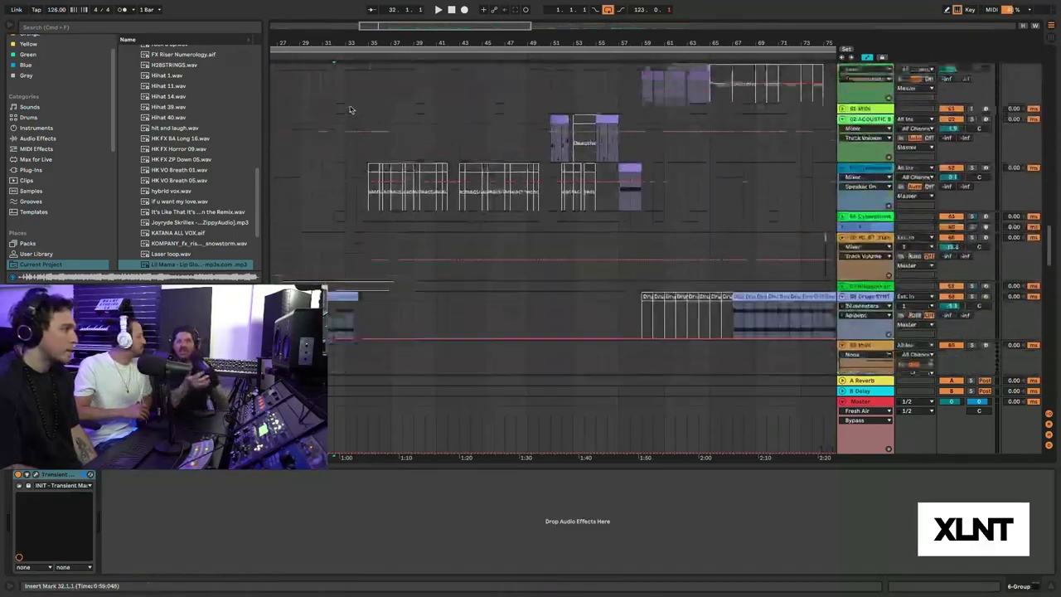
scroll(348, 103, up, 10)
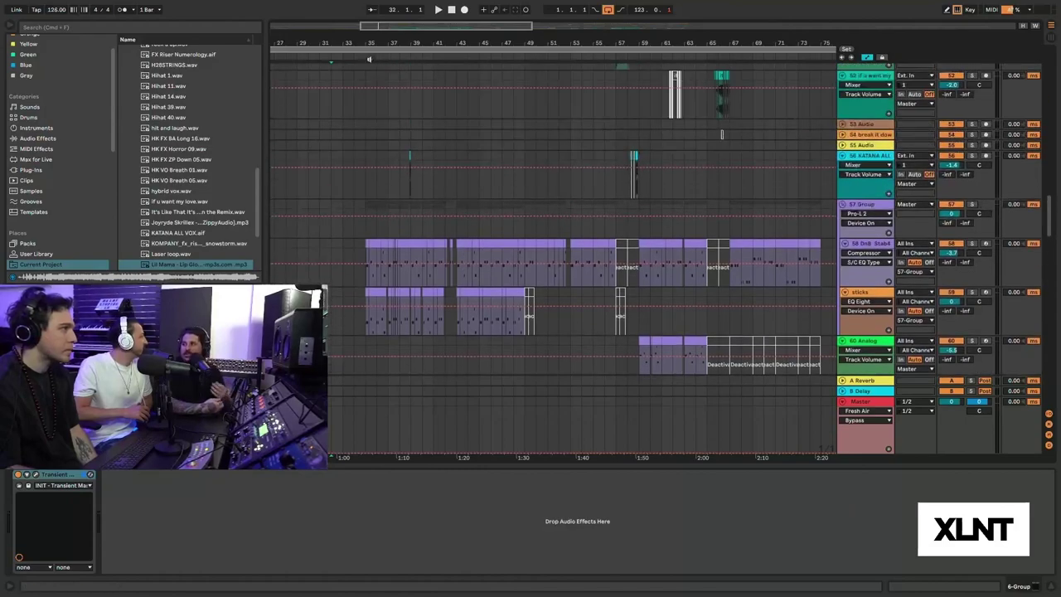
scroll(352, 42, up, 5)
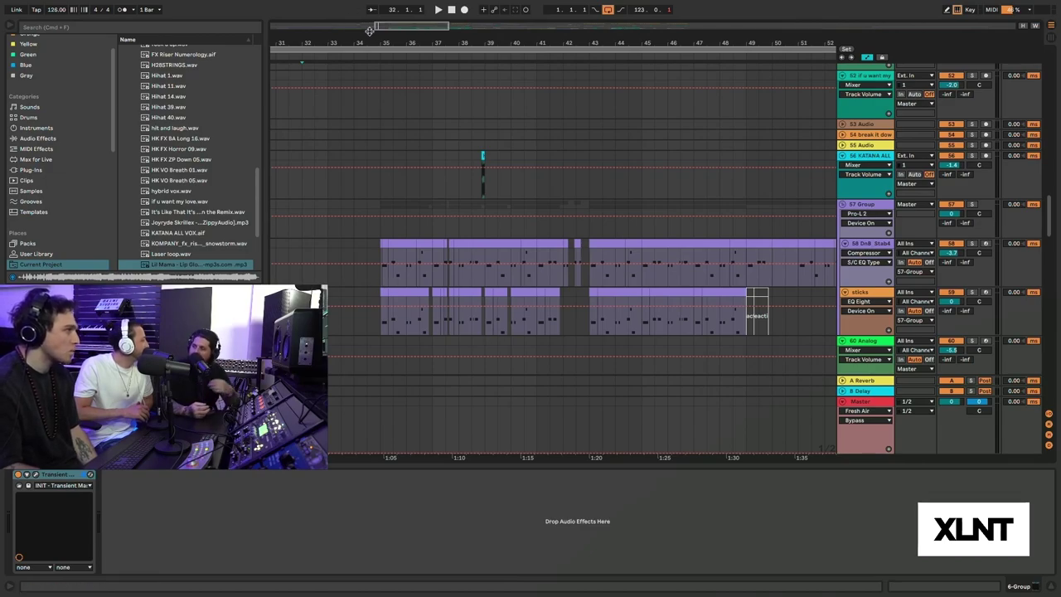
scroll(383, 244, up, 5)
click(383, 244)
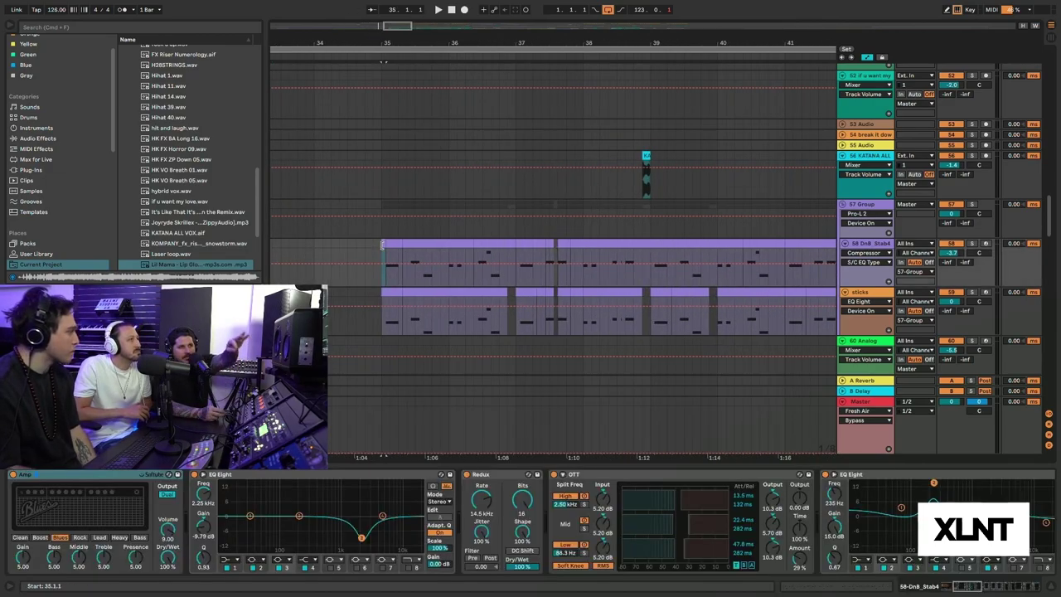
click(387, 243)
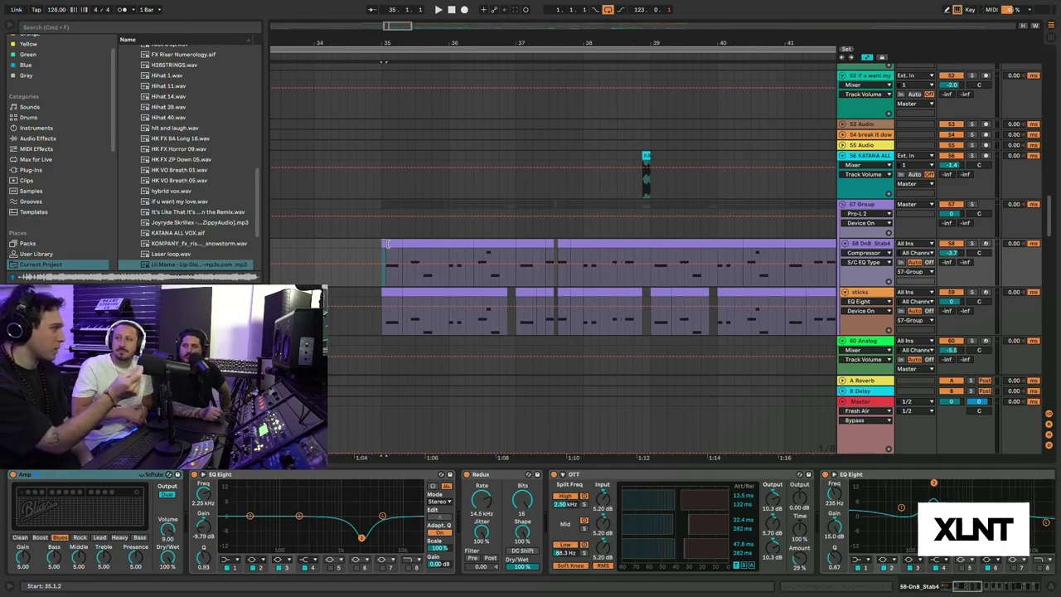
key(space)
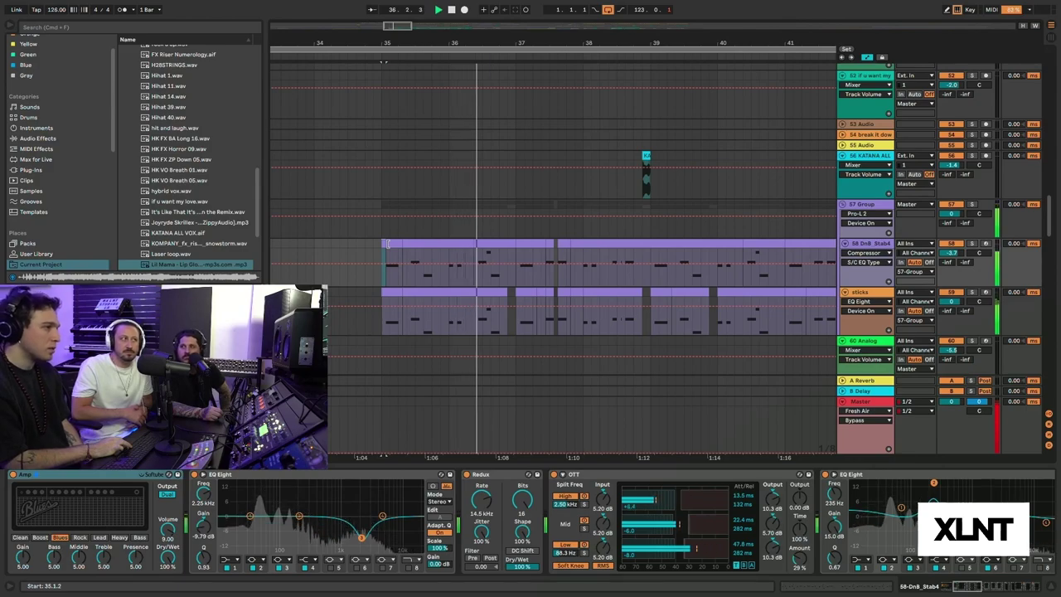
key(space)
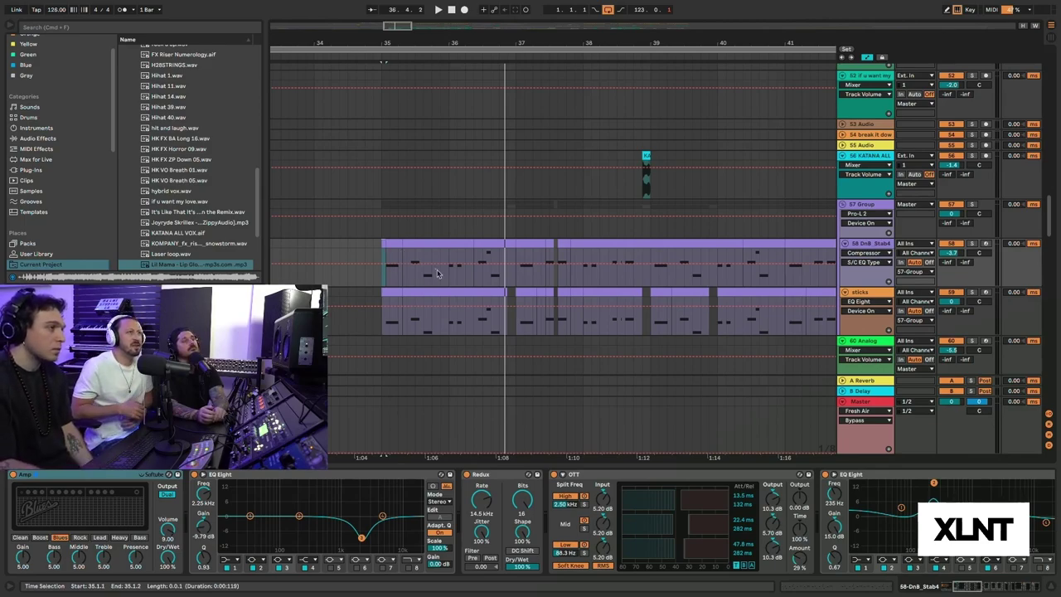
- Review the 57 Group stab and sticks clips across both drops, then select track 58 DnB_Stab4
scroll(497, 161, down, 1)
drag(532, 41, 533, 9)
scroll(635, 286, right, 2)
scroll(635, 286, right, 10)
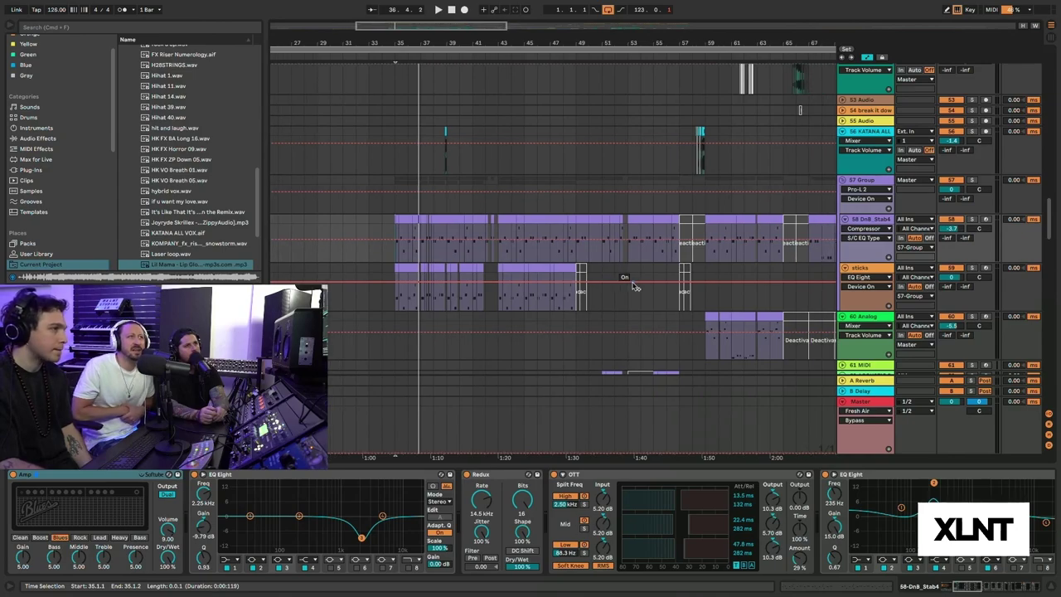
click(865, 173)
click(868, 182)
click(879, 222)
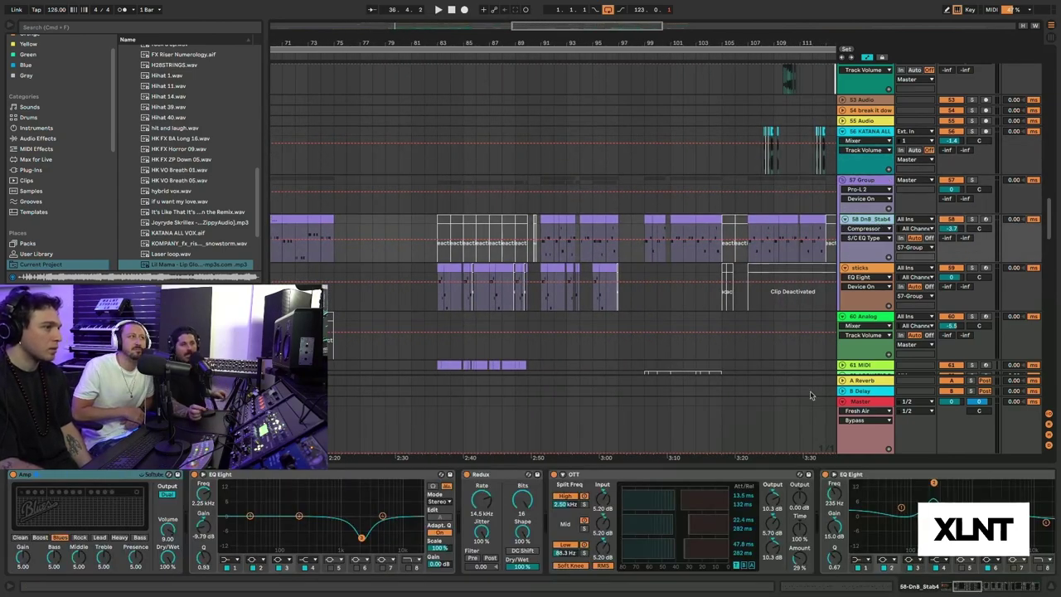
- Examine track 58's device chain from Amp and EQ Eight through Pro-MB to the kick- and snare-sidechained Compressors
scroll(744, 501, left, 2)
scroll(743, 501, right, 10)
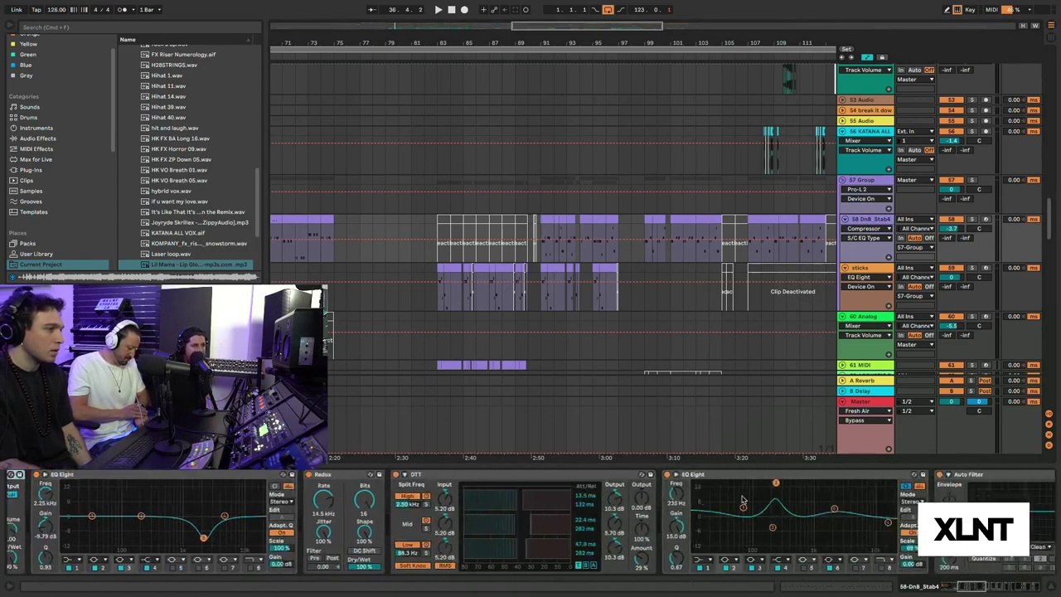
scroll(760, 498, right, 8)
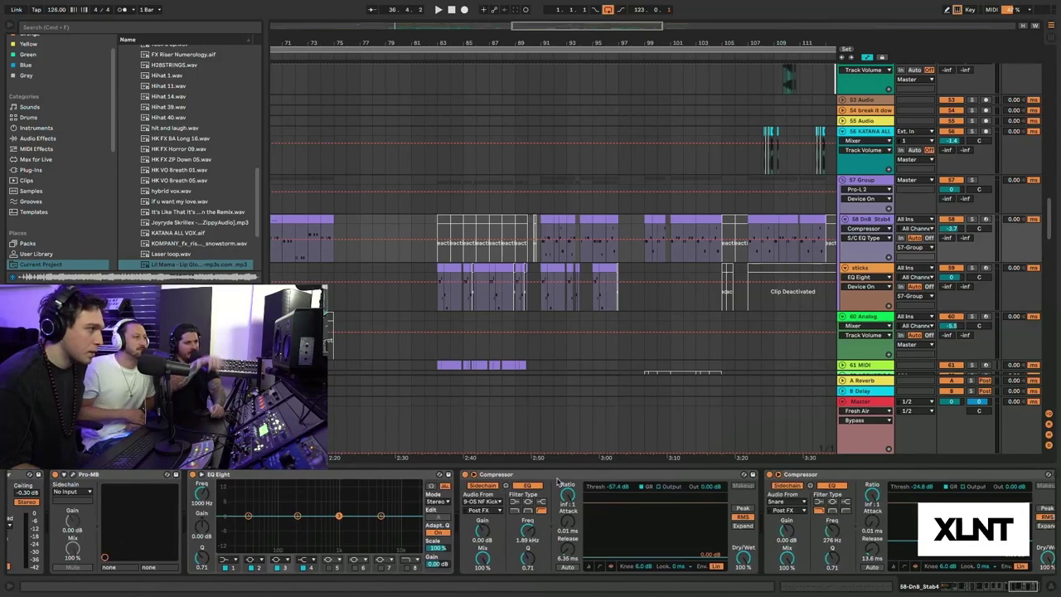
scroll(628, 492, right, 2)
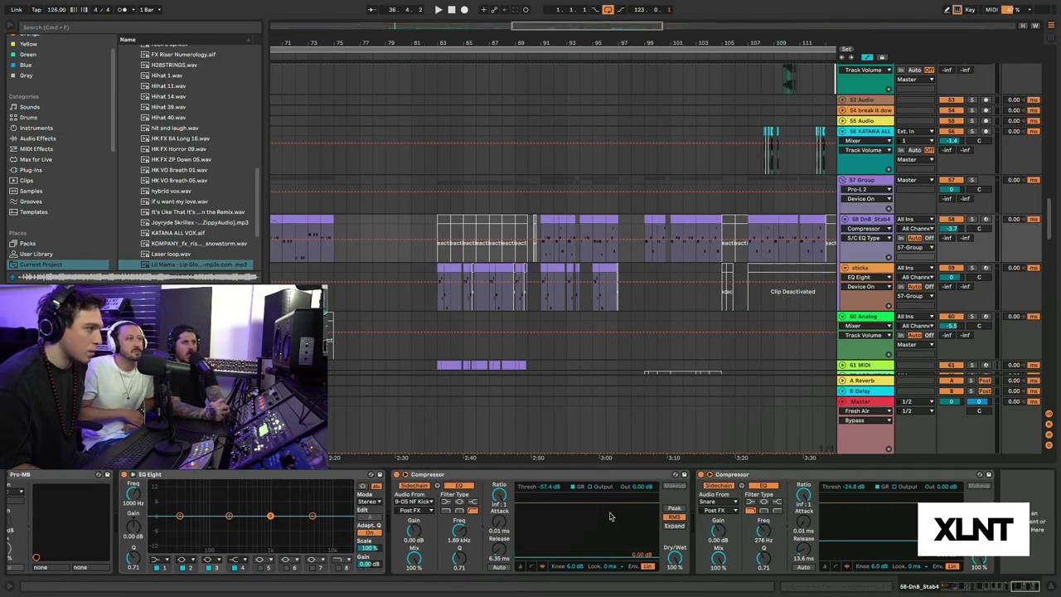
click(865, 480)
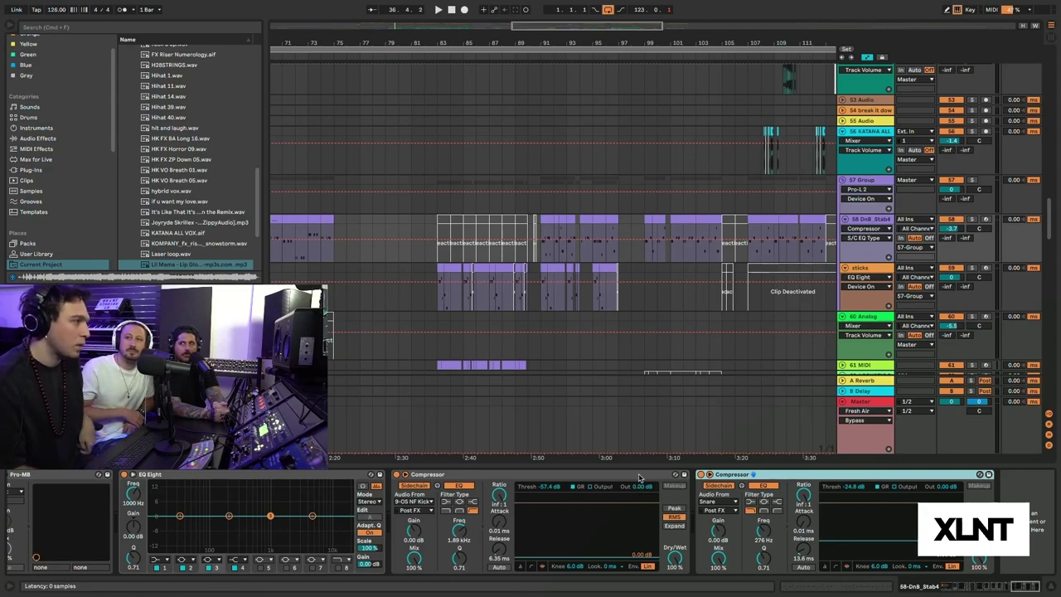
scroll(564, 510, left, 1)
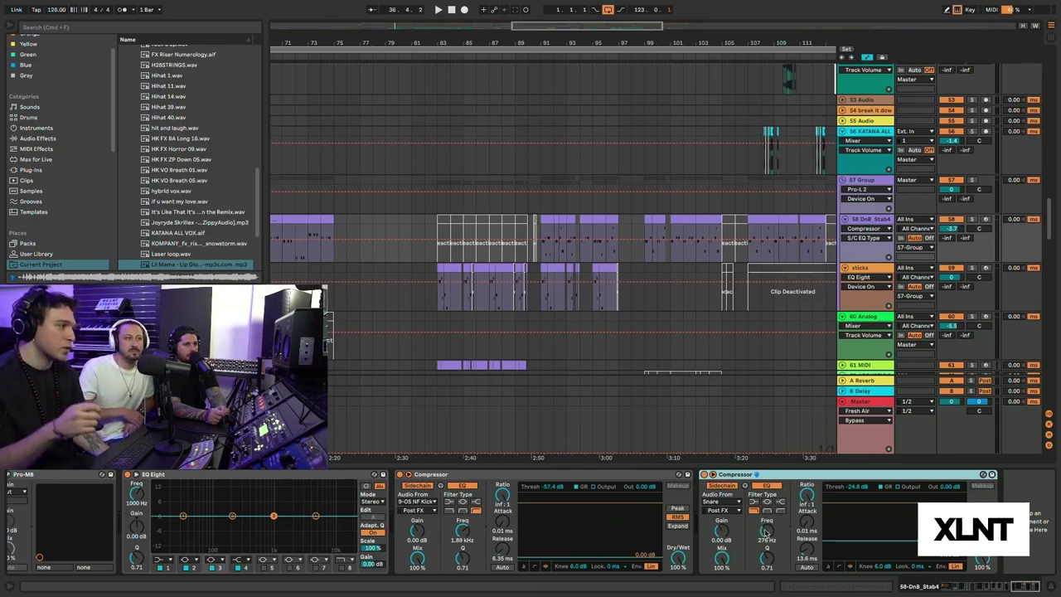
click(616, 476)
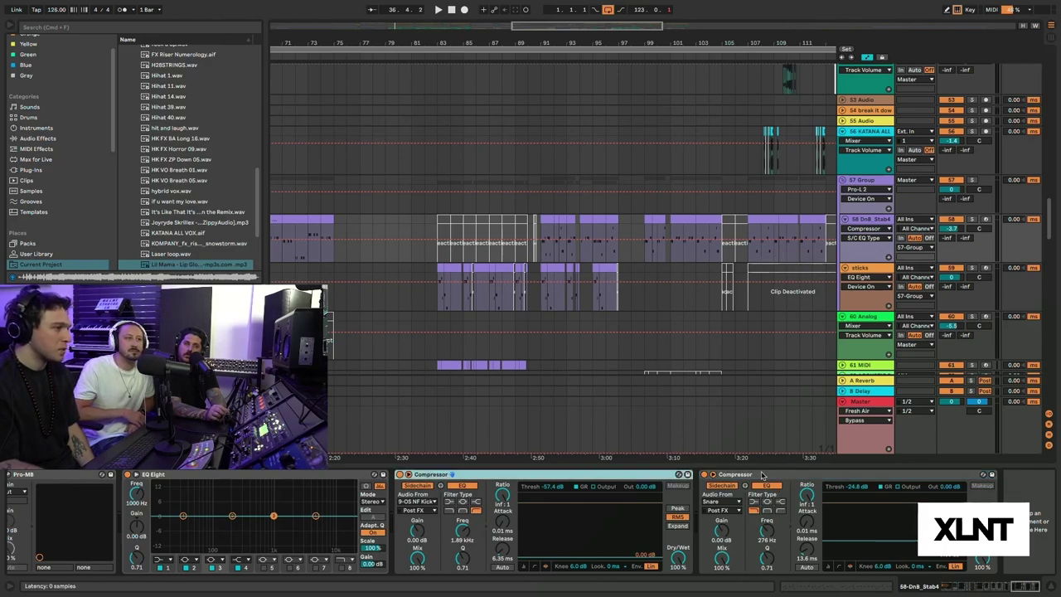
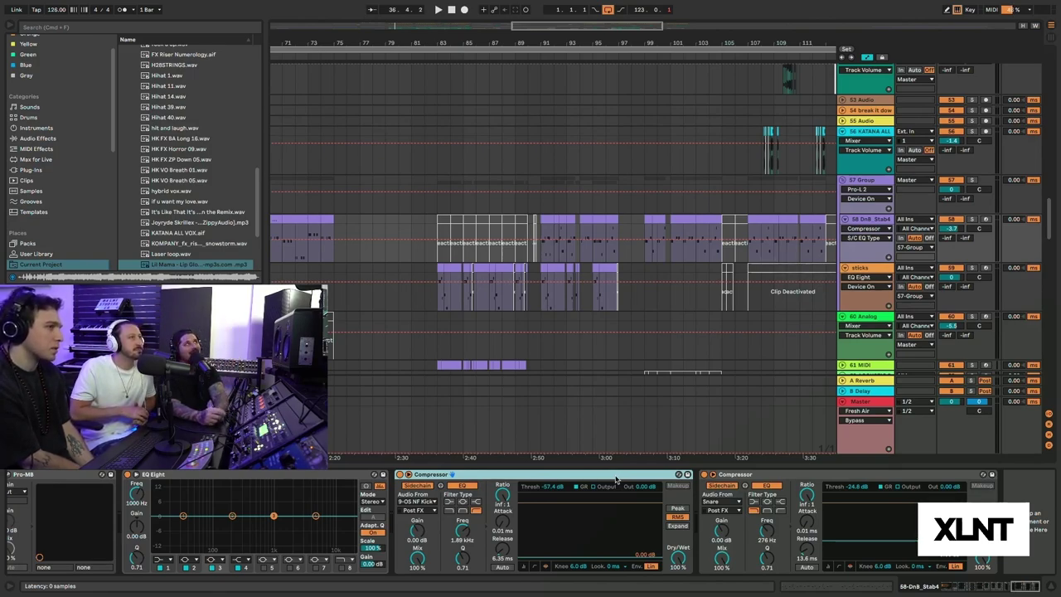
- Examine the Master chain, viewing the FabFilter Pro-Q 3 curve, the Pro-L 2 device and the Pro-MB bands
click(860, 401)
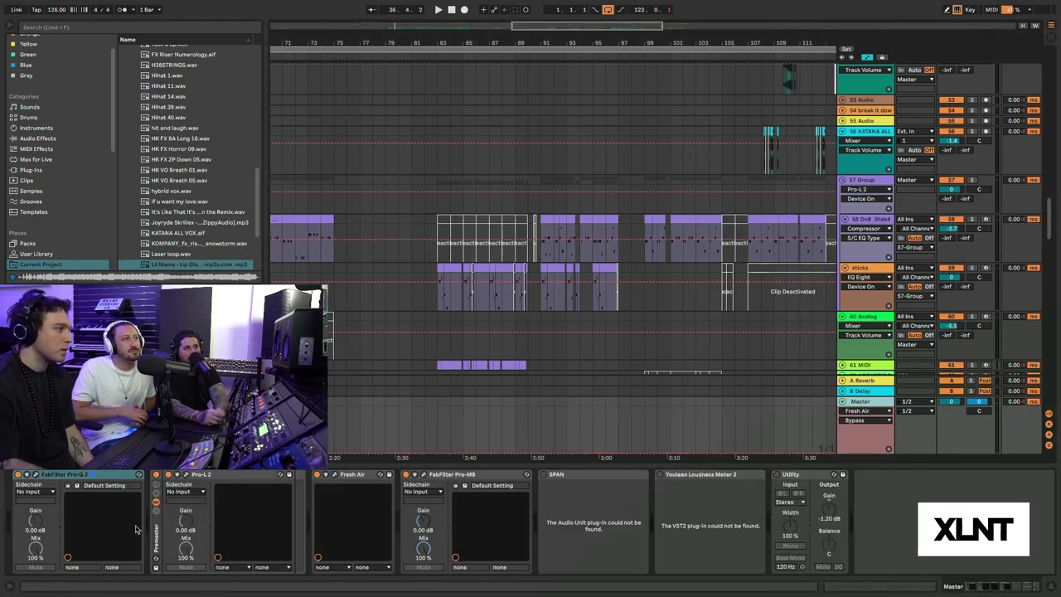
click(78, 485)
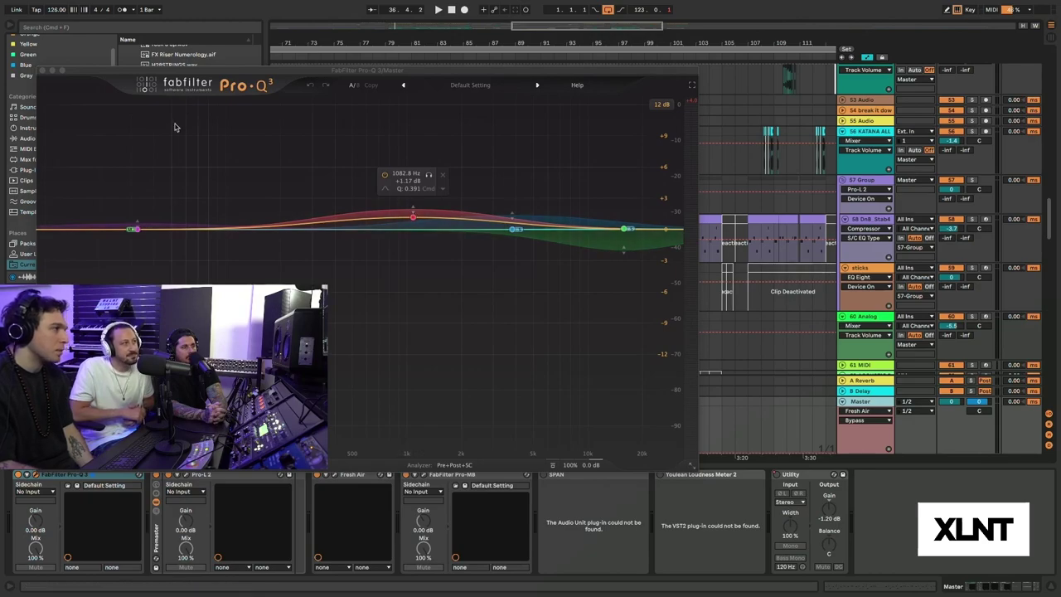
click(47, 71)
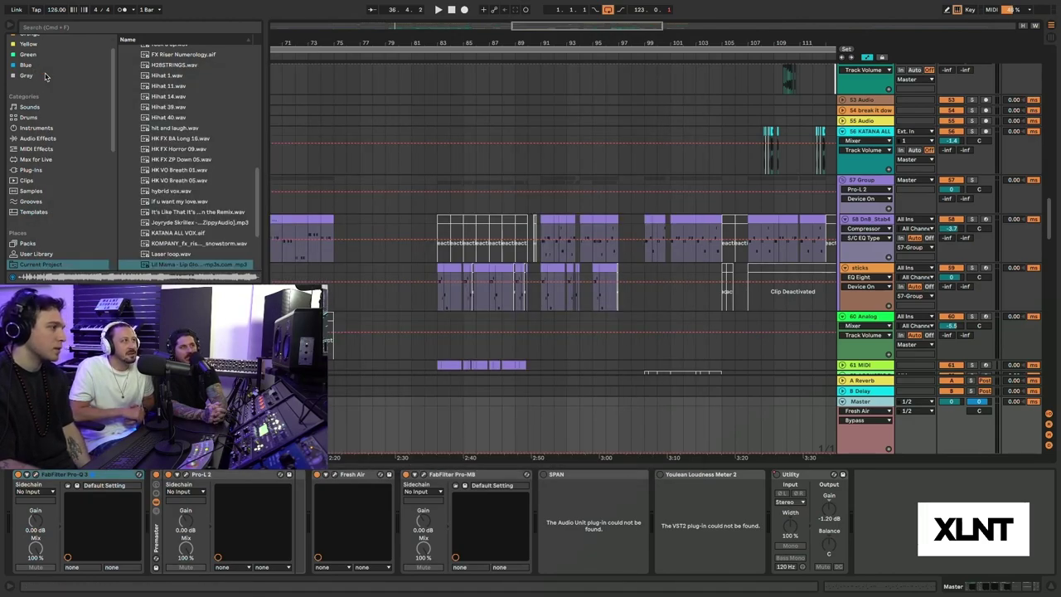
click(204, 476)
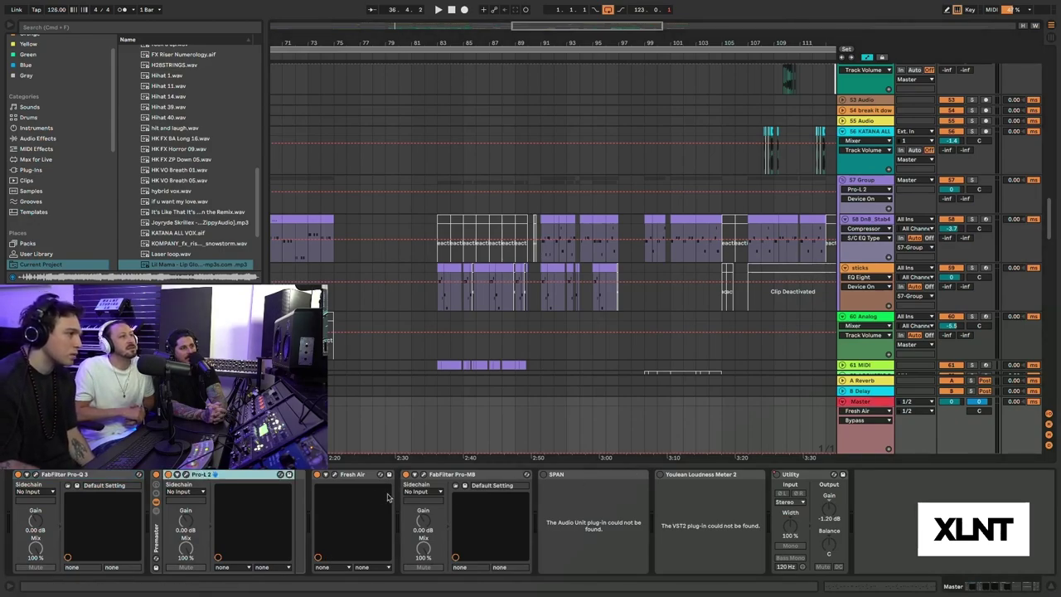
click(423, 476)
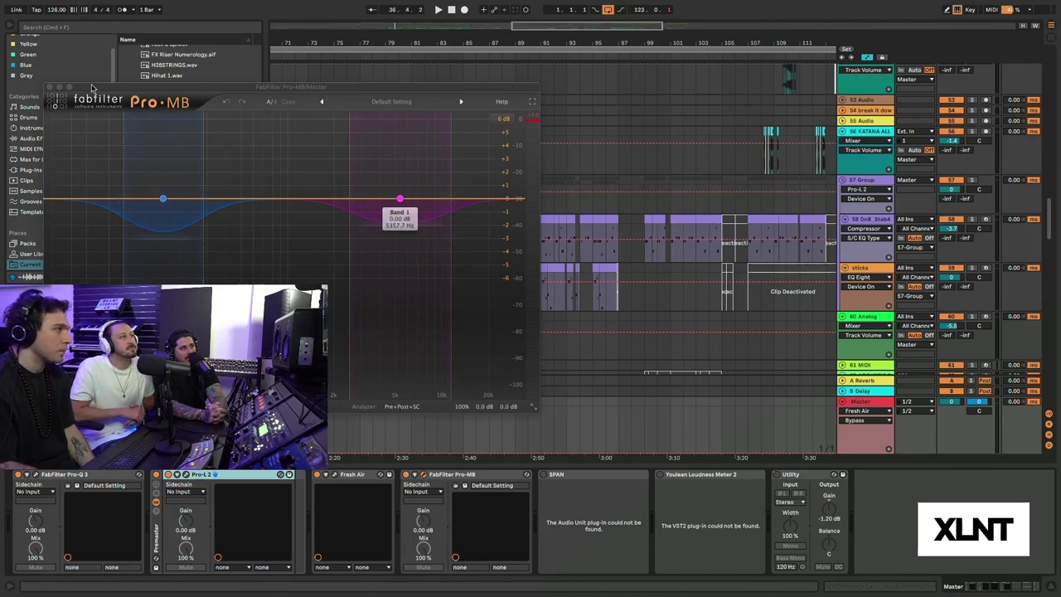
click(50, 86)
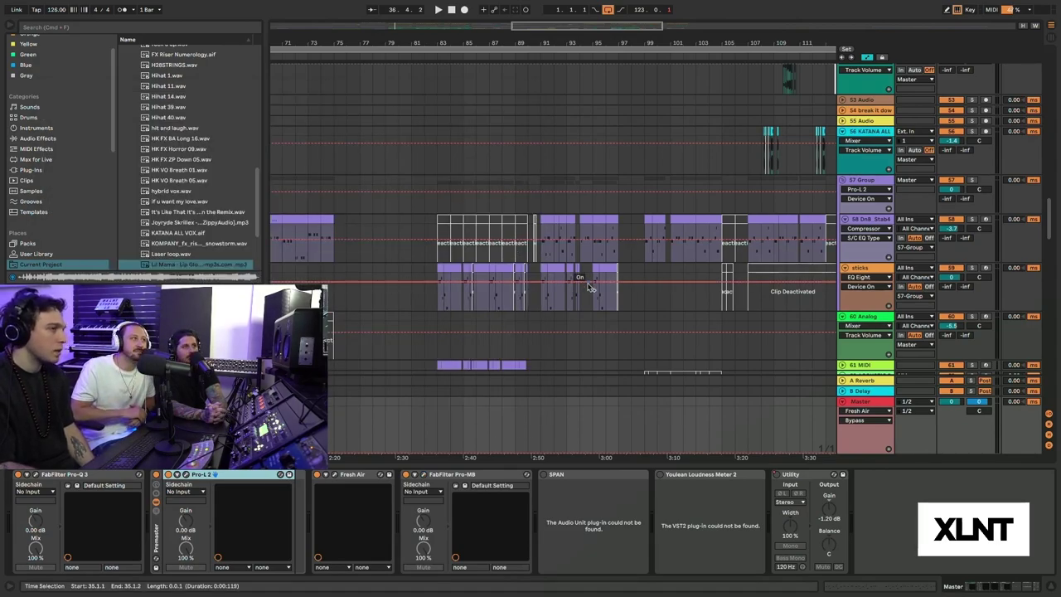
- Inspect the clip pitch settings of successive Drugs SYNTHS chops on track 68 between bars 9 and 18
scroll(588, 286, up, 3)
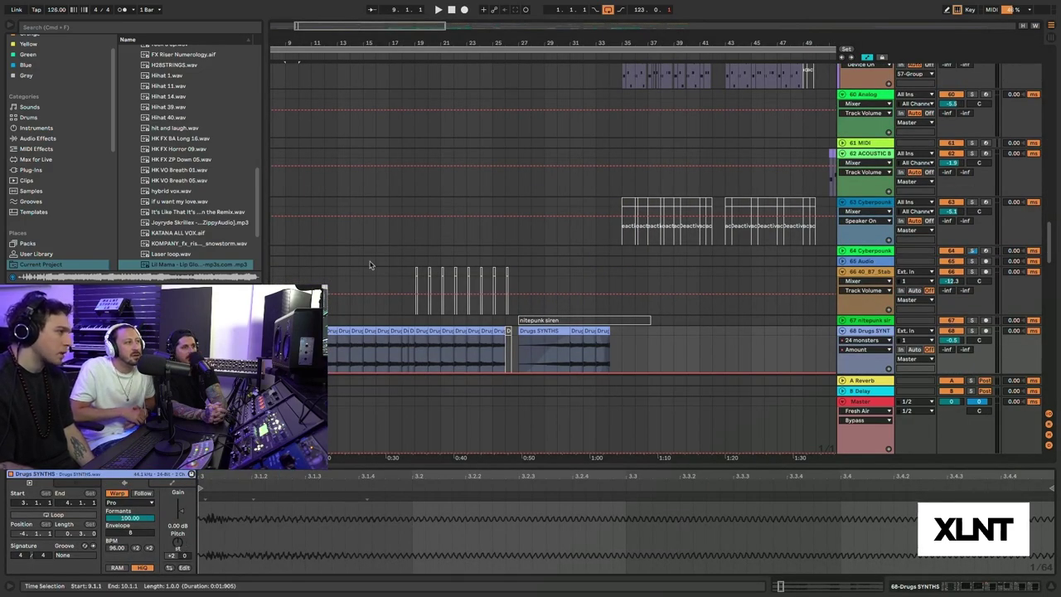
click(306, 331)
click(319, 330)
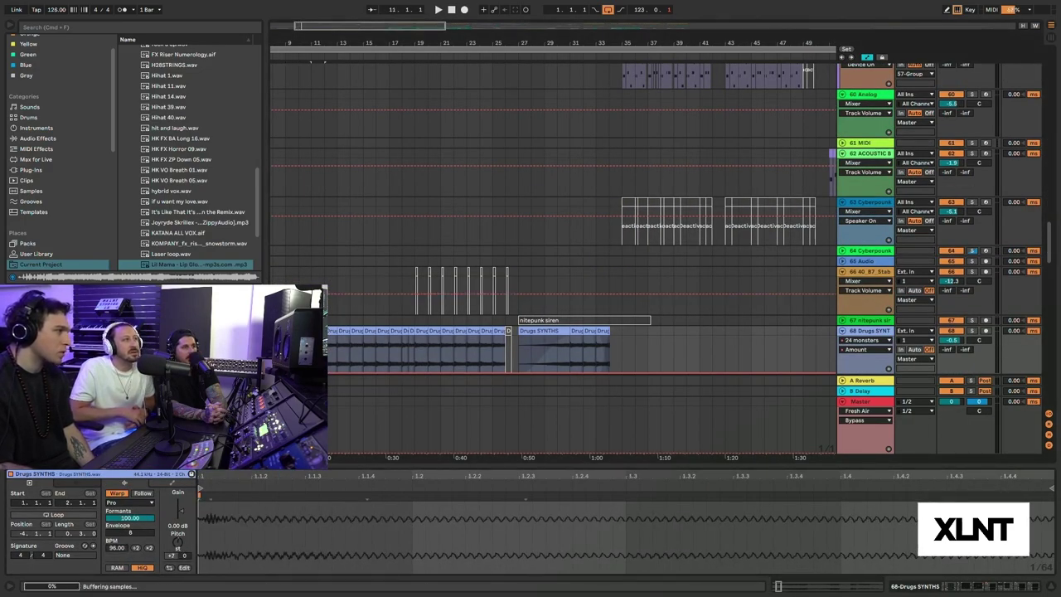
click(357, 330)
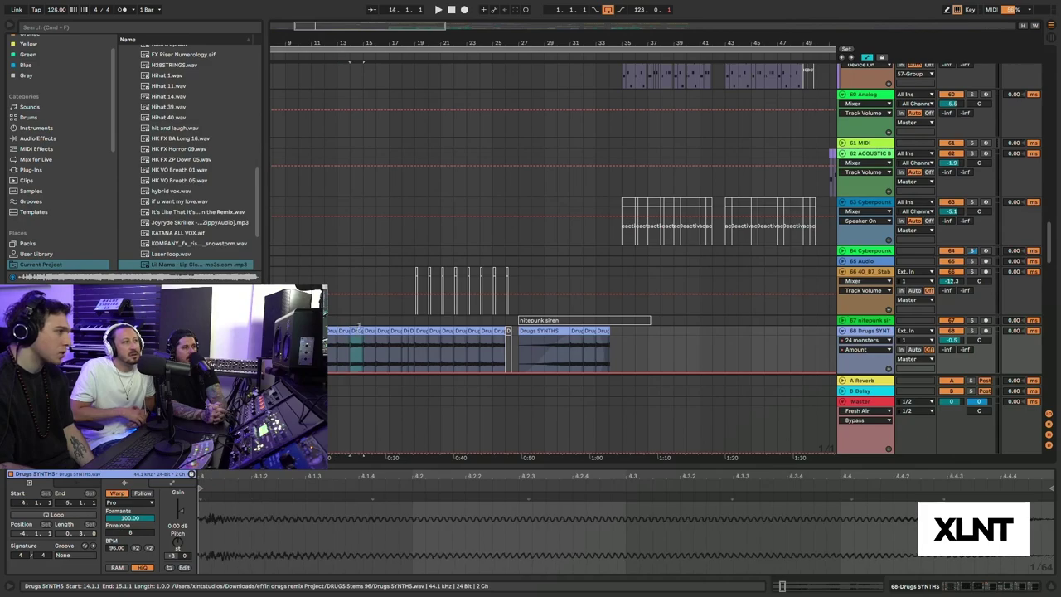
click(370, 331)
click(383, 331)
click(406, 331)
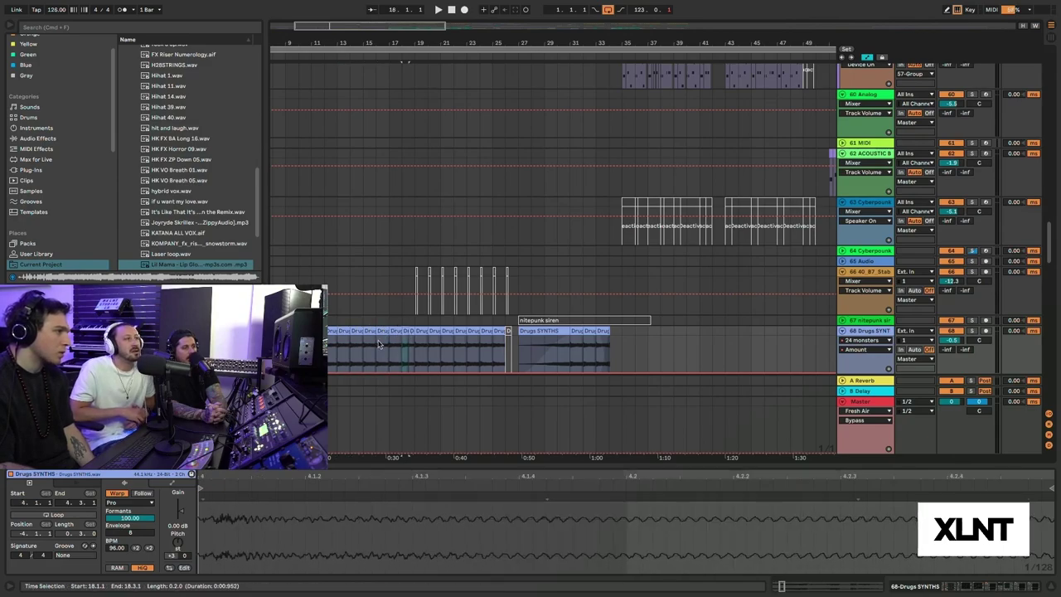
- Check the Drugs SYNTHS clips at 3.1.1 and 13.1.1, and survey the intro layers on the tracks below
scroll(373, 345, left, 2)
scroll(373, 346, up, 2)
scroll(364, 315, down, 9)
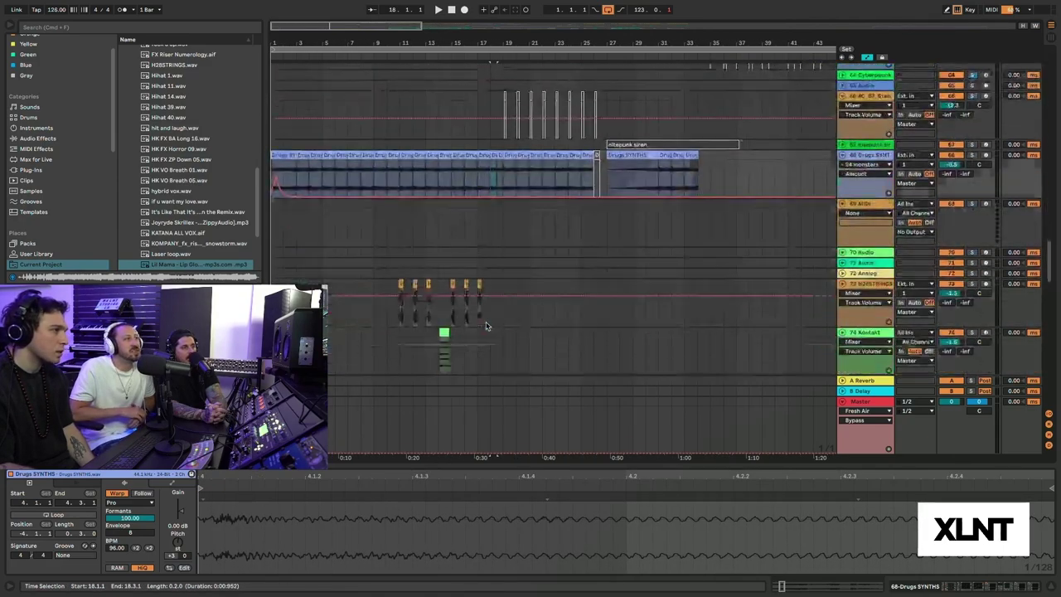
scroll(353, 239, up, 4)
click(425, 199)
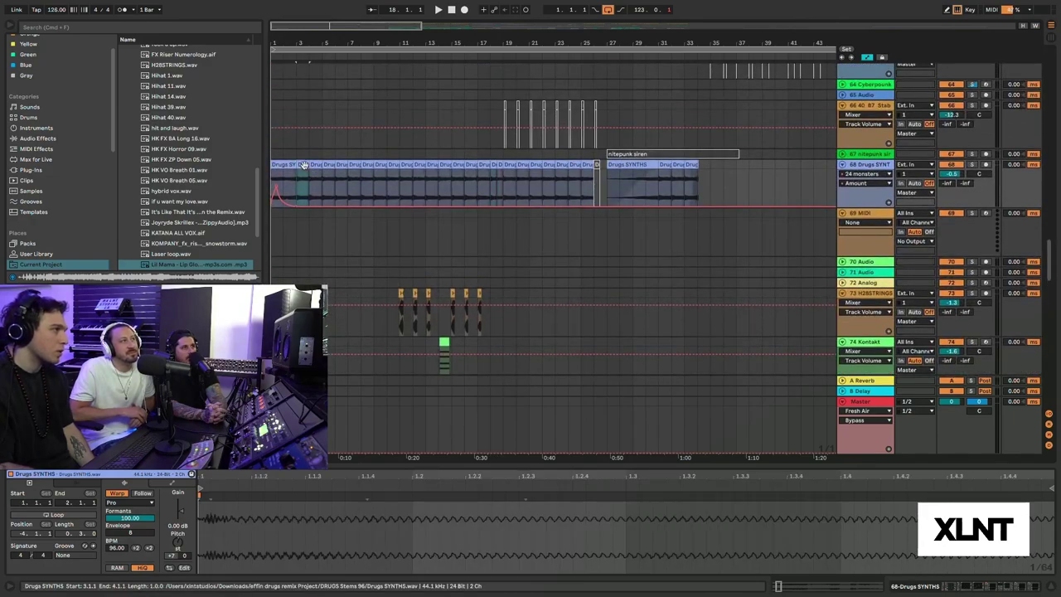
scroll(424, 207, down, 15)
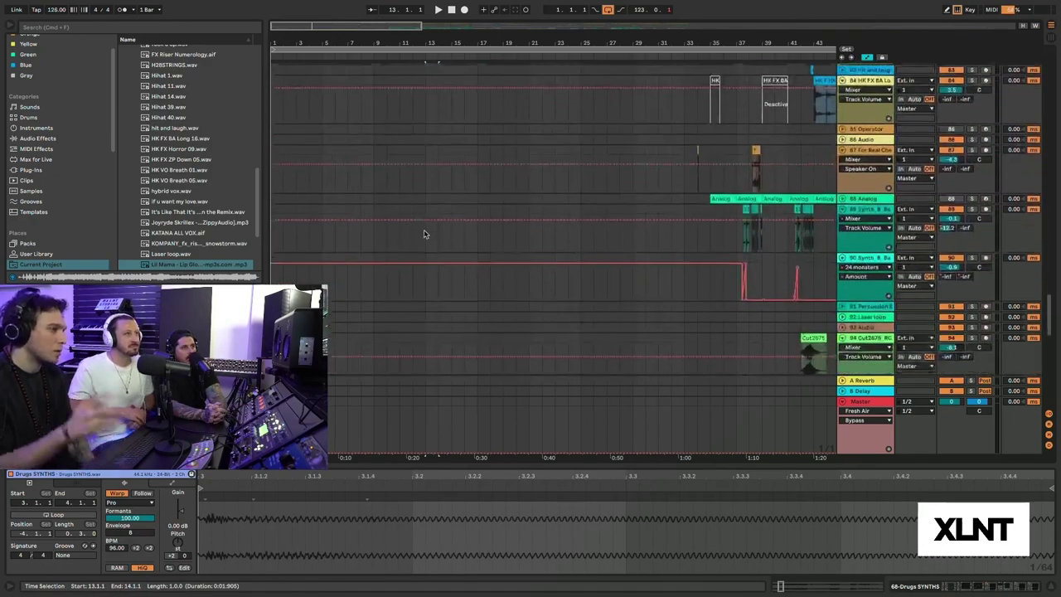
scroll(498, 235, up, 15)
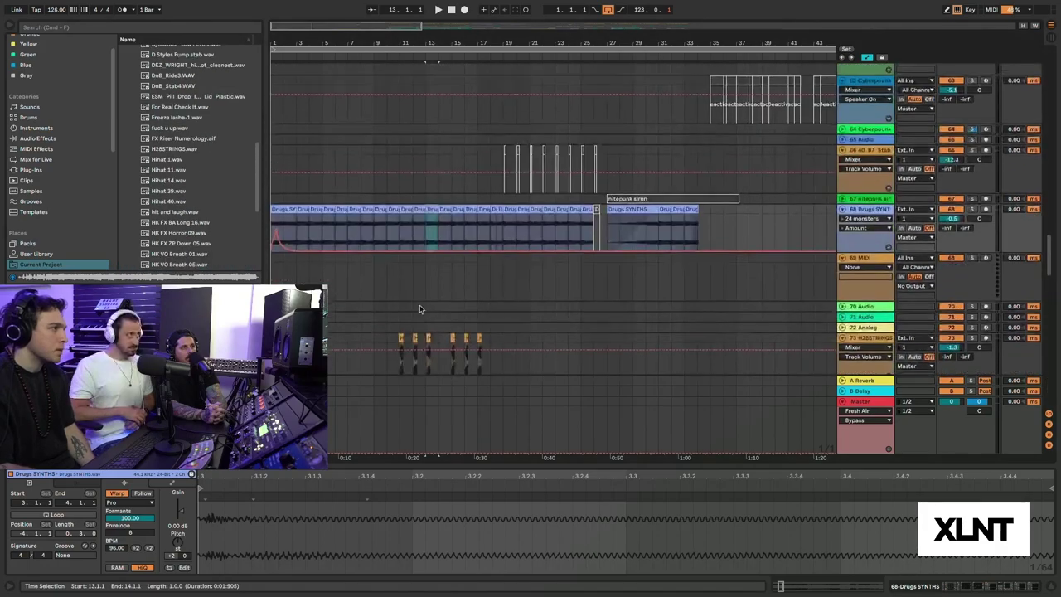
- Inspect the H28STRINGS clip at 10.4.3 on track 73 and play the soloed track from 11.1.1
click(399, 347)
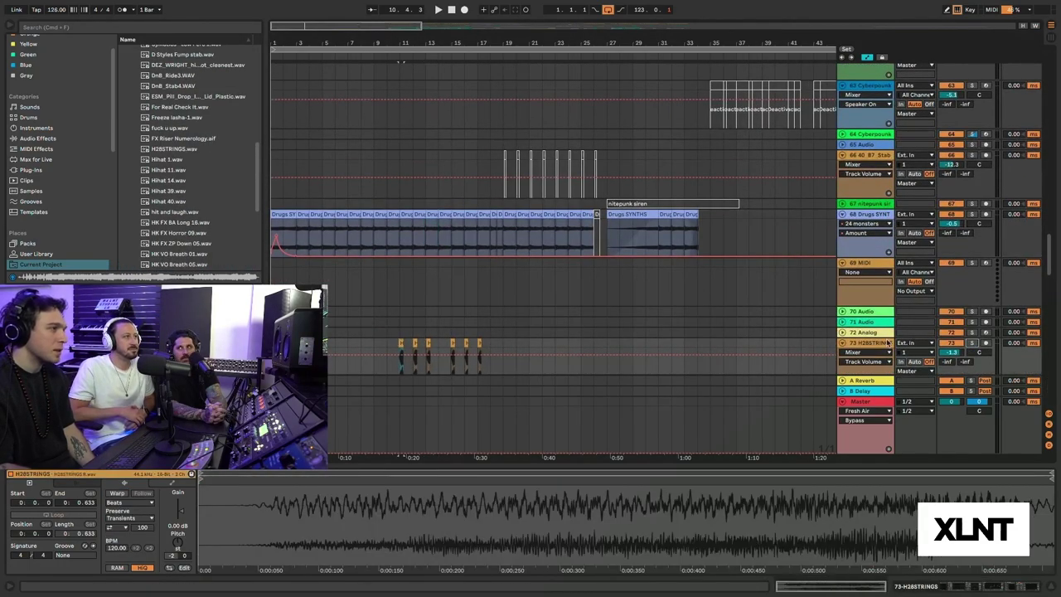
click(402, 347)
key(space)
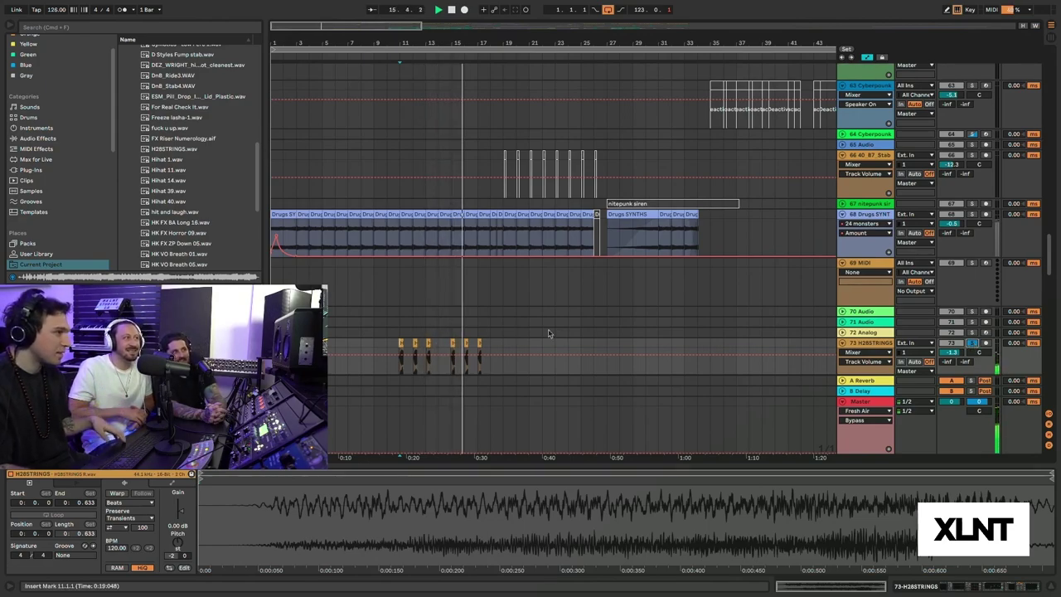
- Stop playback and examine track 73's effect chain, focusing on the Grain Delay's Pitch parameter
drag(423, 43, 424, 141)
scroll(587, 262, down, 2)
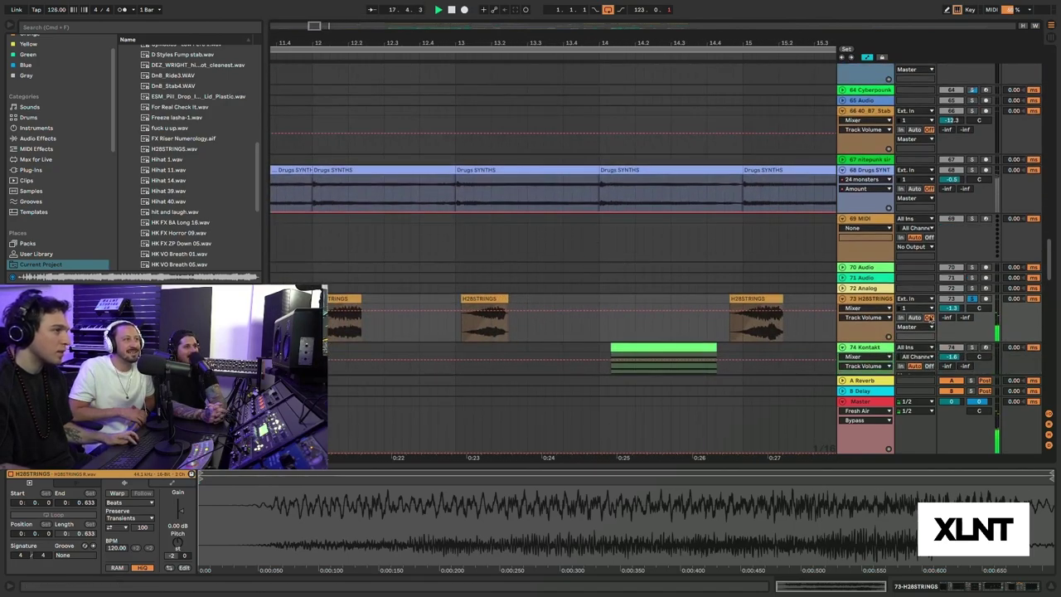
click(872, 302)
click(141, 475)
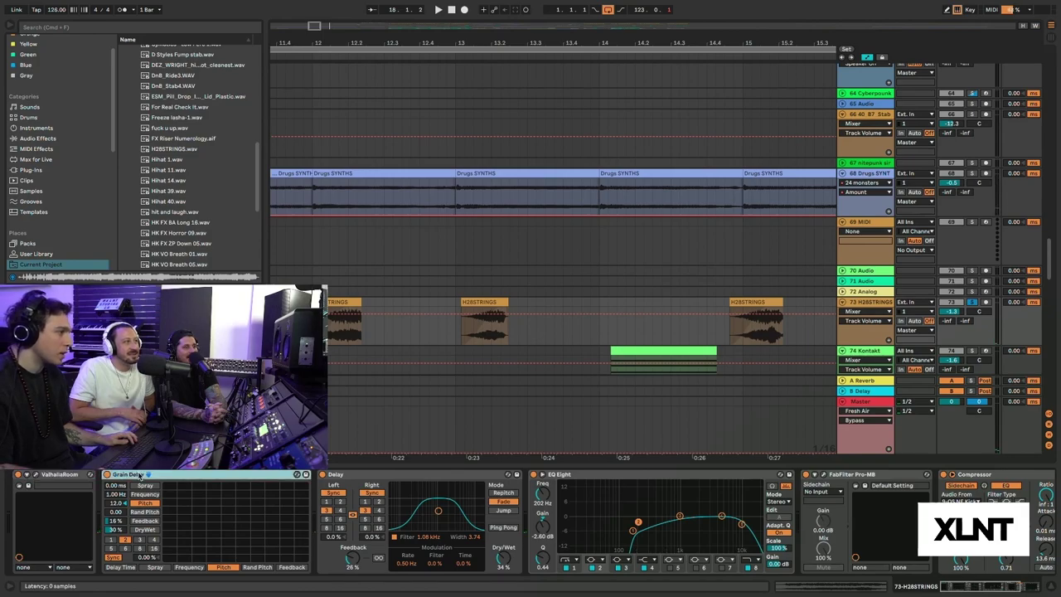
click(118, 503)
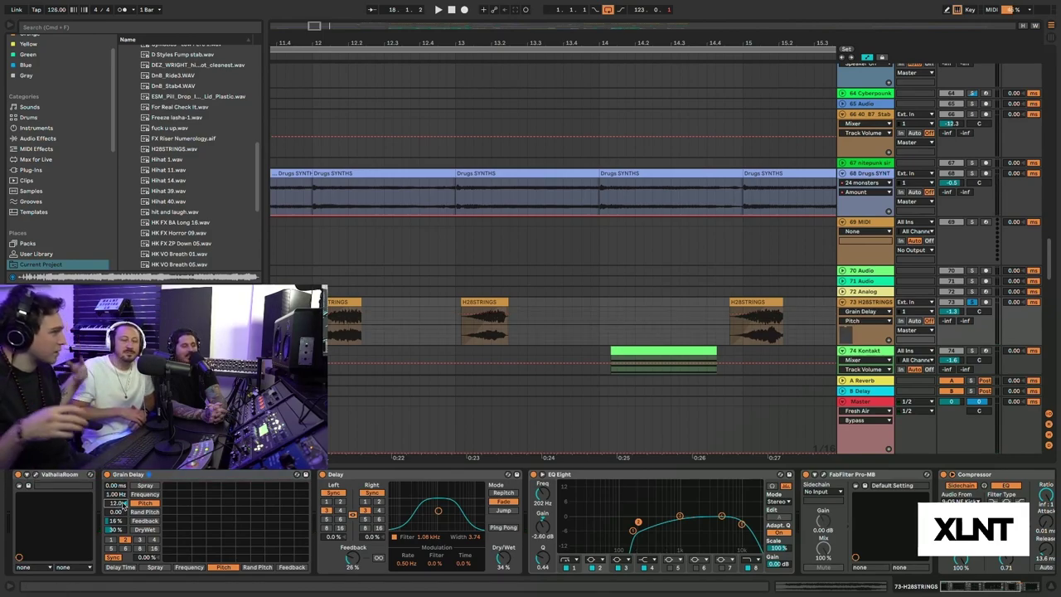
- Play the soloed H28STRINGS clip at 12.1.1 on track 73 and examine the rest of the track's effect chain
click(342, 304)
key(space)
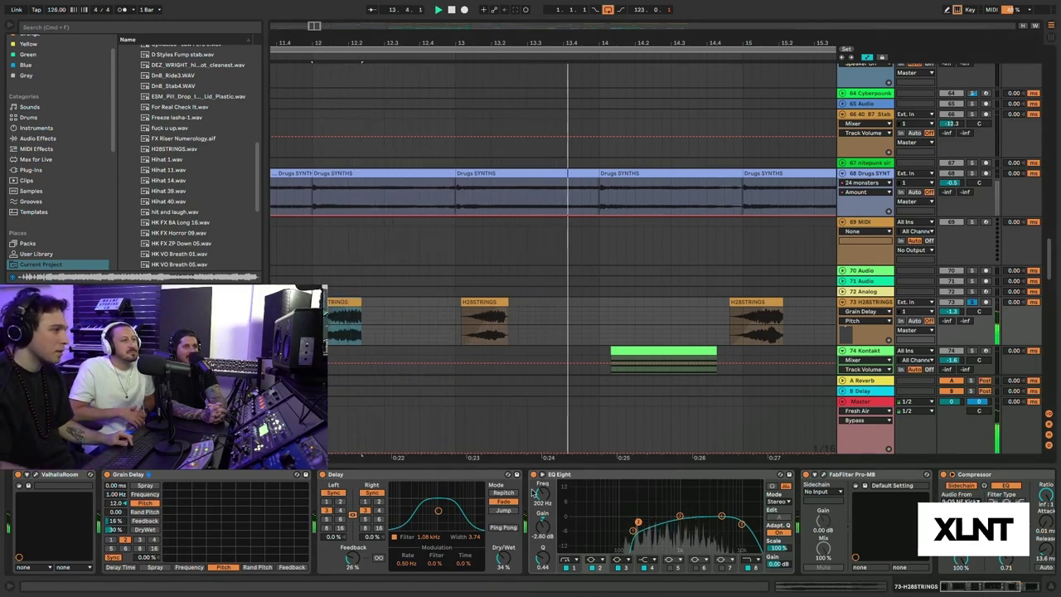
scroll(574, 526, down, 5)
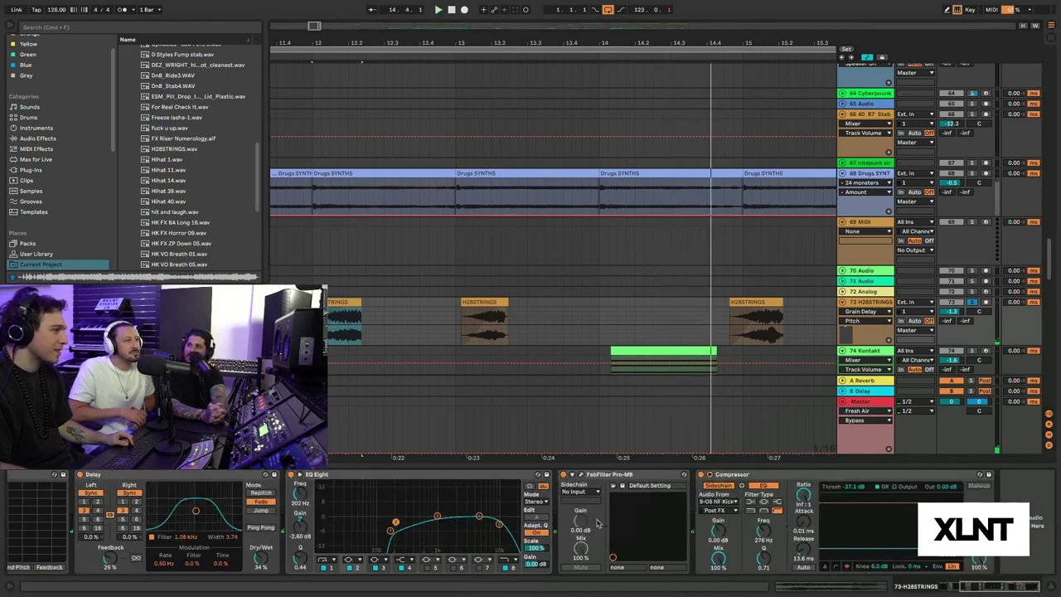
scroll(554, 317, left, 5)
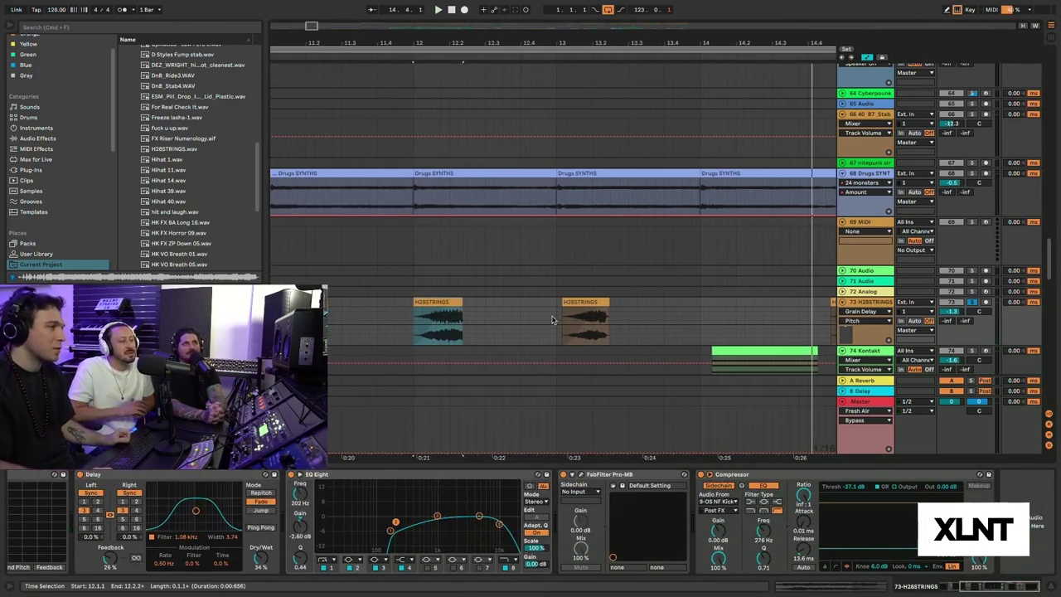
key(space)
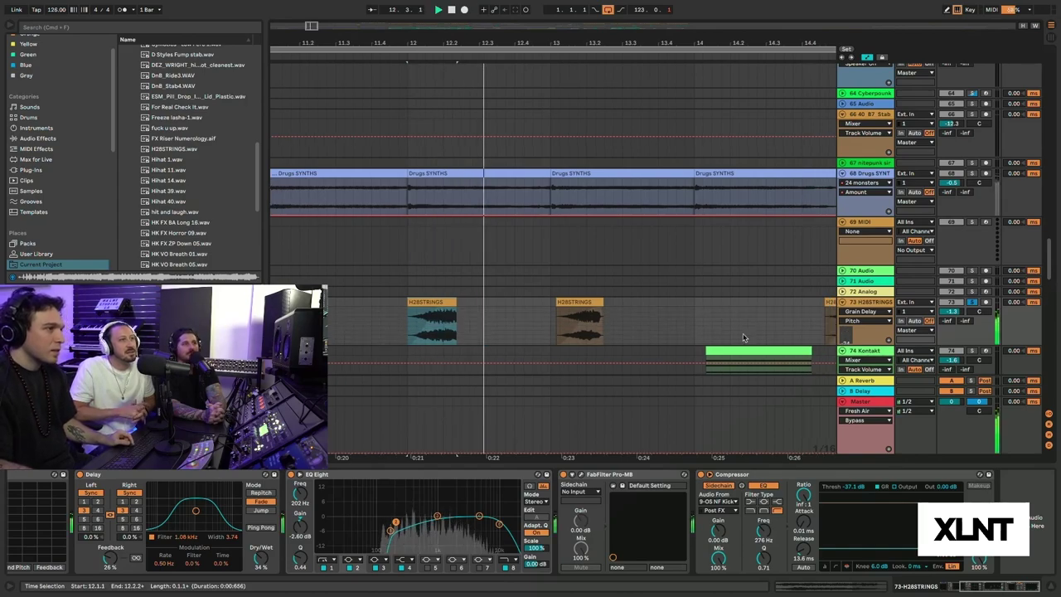
- Select the Kontakt clip at bar 14 on track 74 and audition the Cut1739 FX clip by briefly soloing track 75
click(763, 363)
scroll(764, 355, down, 1)
scroll(763, 355, down, 2)
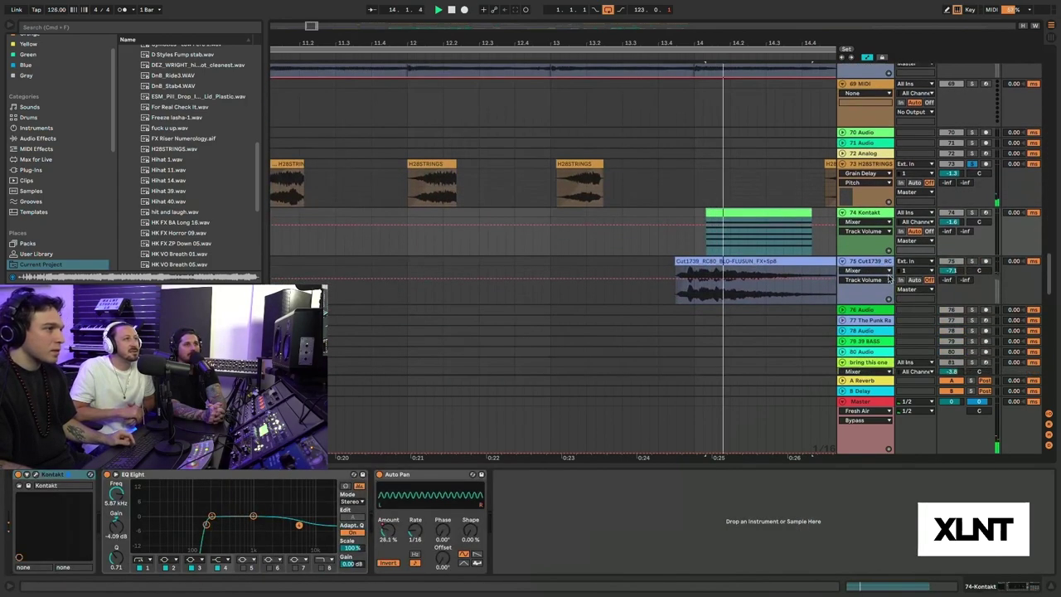
click(976, 265)
click(974, 262)
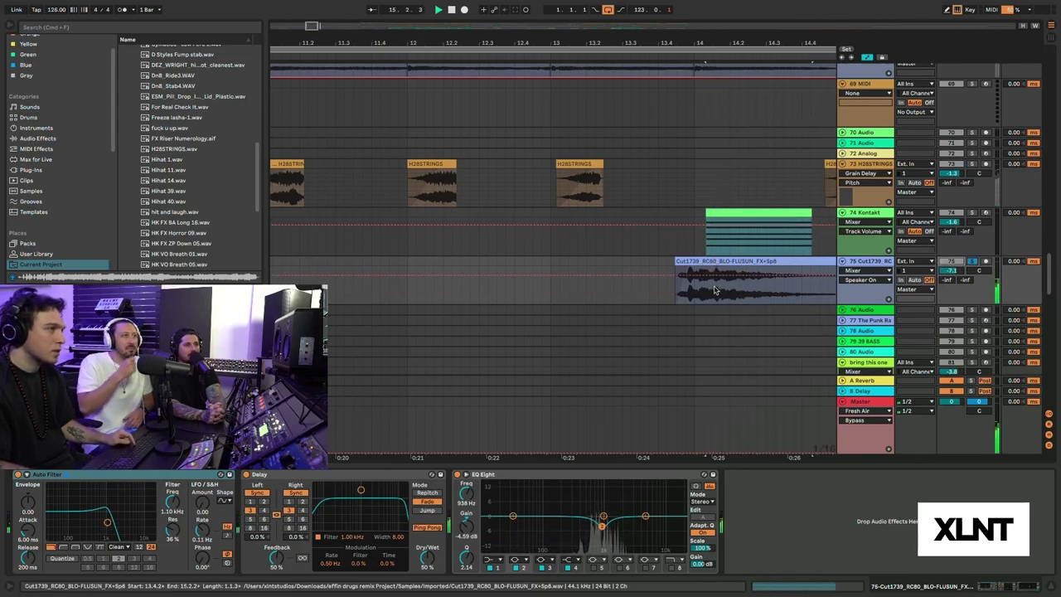
click(971, 263)
- Audition track 74 in solo from bar 14, replace its Kontakt instrument with Operator, and unsolo the track
key(space)
key(space)
click(971, 213)
key(space)
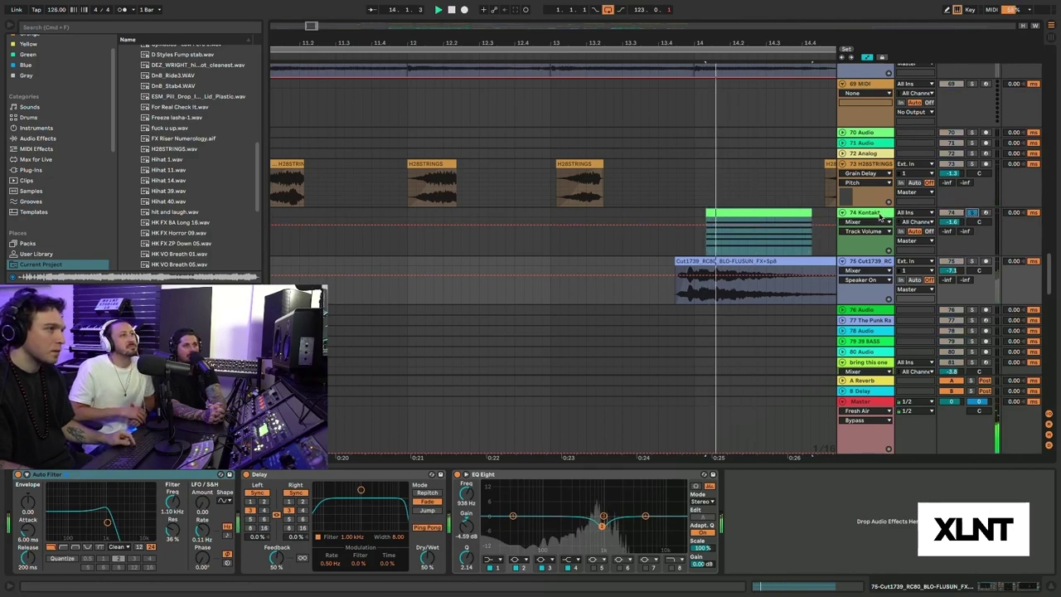
click(880, 216)
click(43, 128)
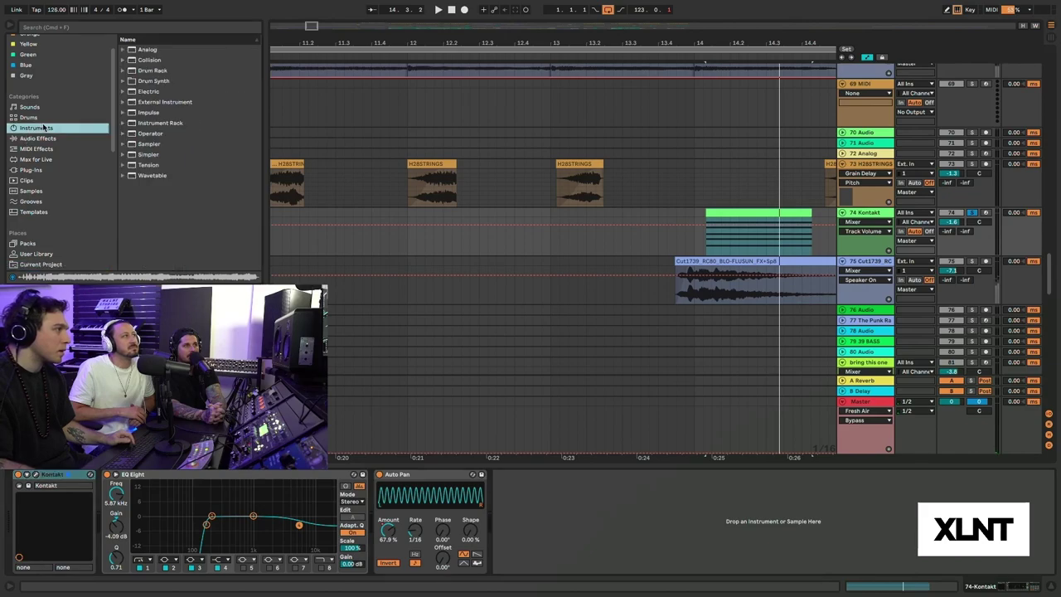
drag(151, 136, 81, 498)
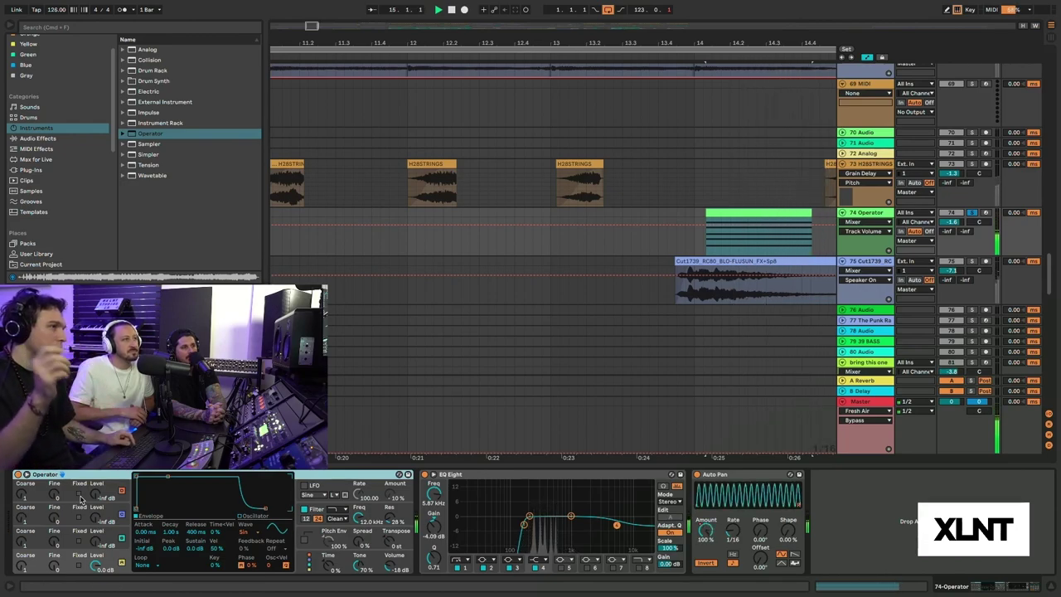
click(972, 213)
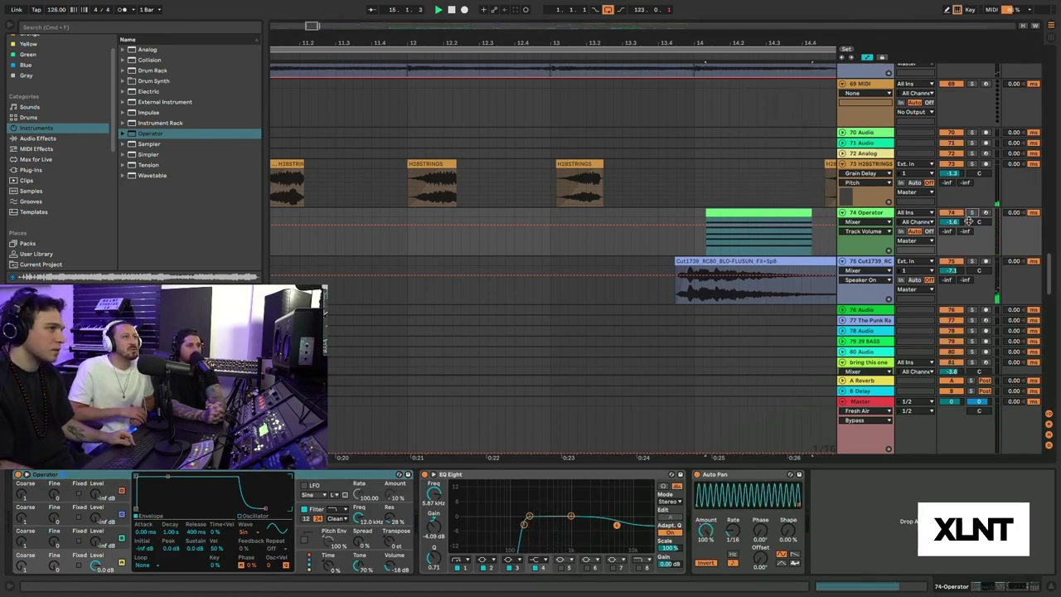
- Play the full mix through bar 26 while examining the active layers across the arrangement's tracks
key(space)
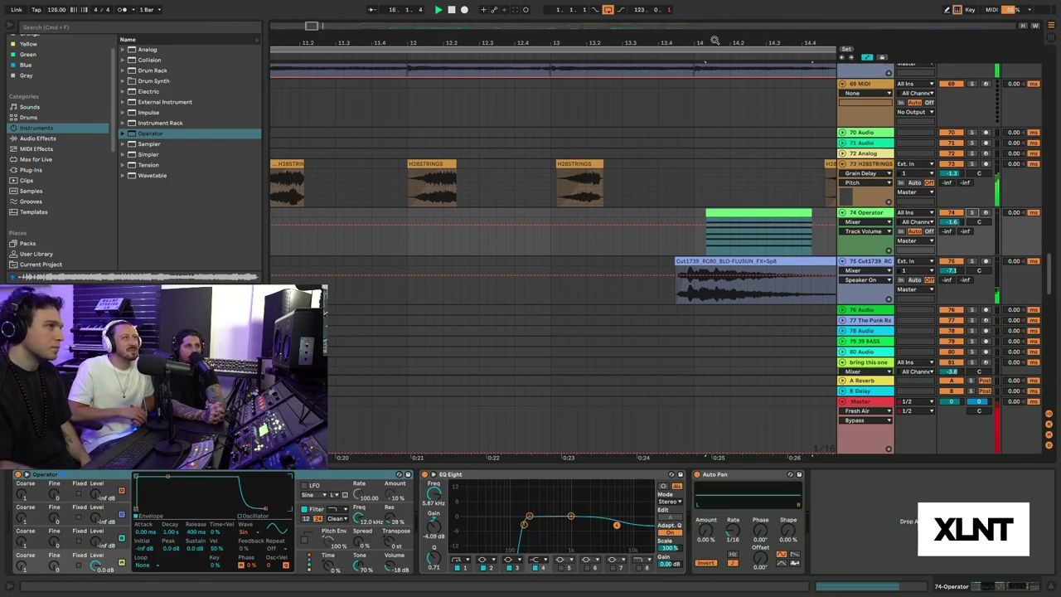
drag(715, 38, 521, 10)
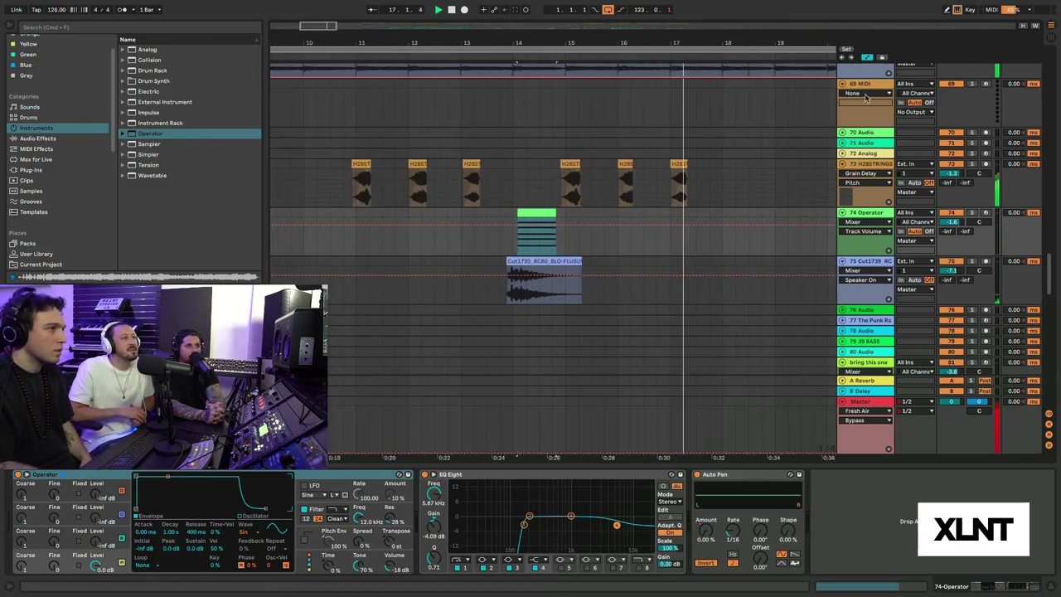
scroll(789, 131, up, 2)
scroll(788, 131, up, 5)
scroll(689, 140, right, 5)
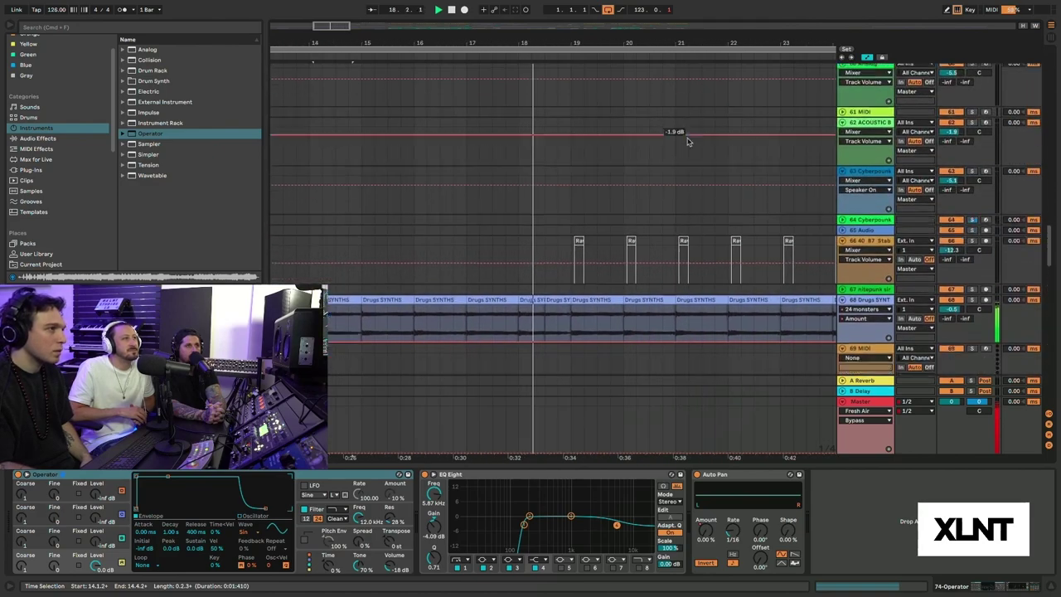
scroll(688, 142, down, 3)
scroll(689, 141, up, 15)
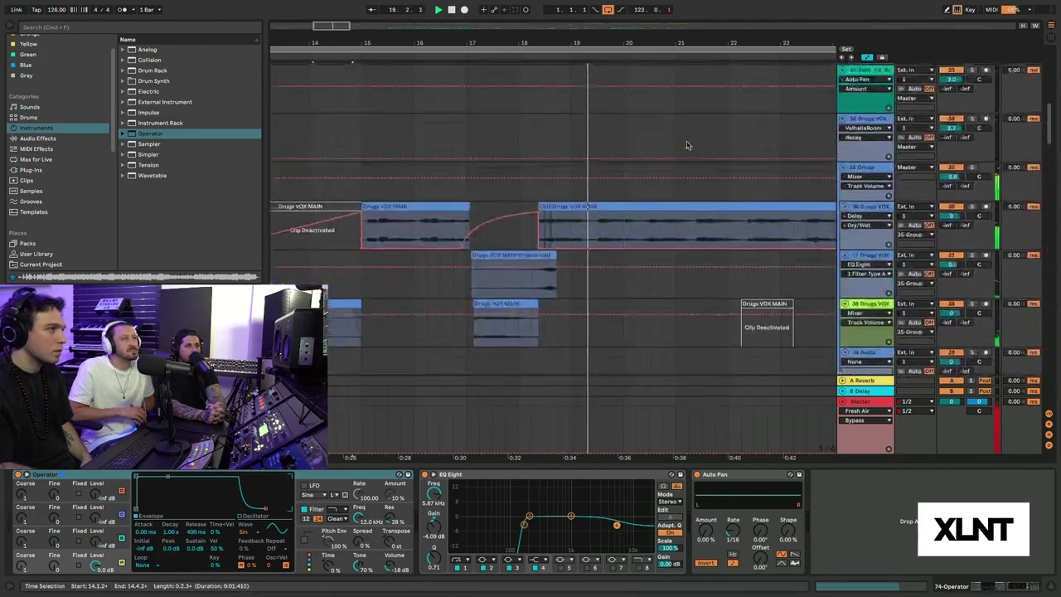
scroll(687, 145, right, 2)
scroll(688, 145, up, 20)
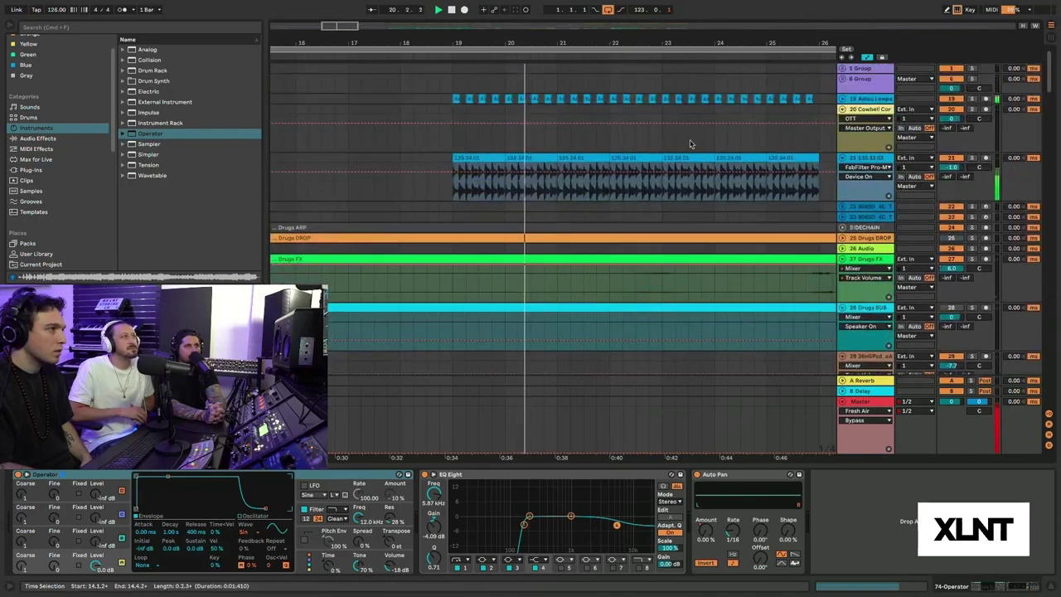
scroll(718, 140, down, 10)
scroll(721, 140, right, 3)
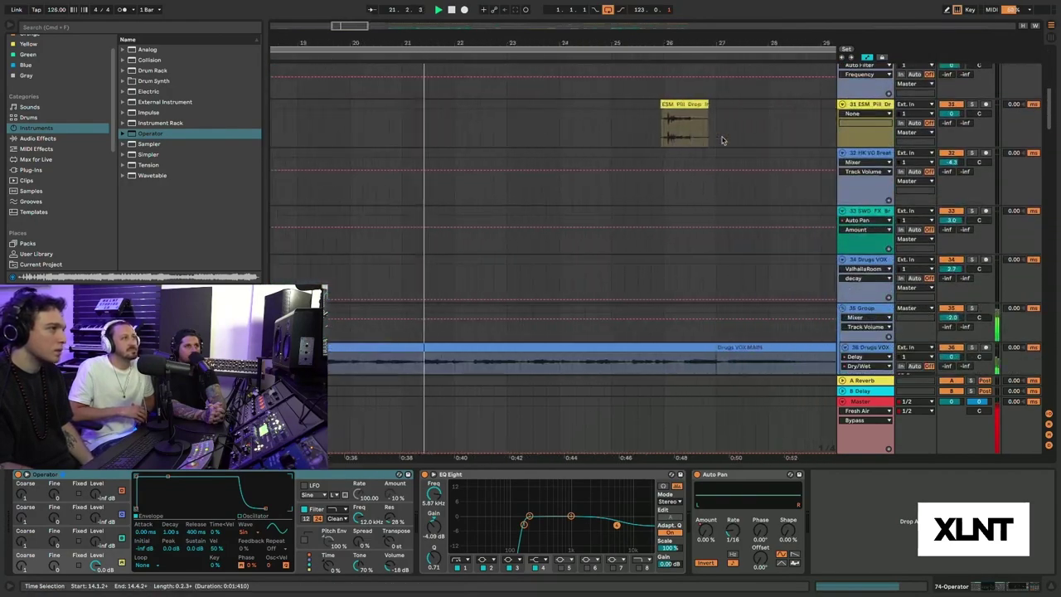
scroll(723, 141, down, 15)
scroll(722, 143, right, 1)
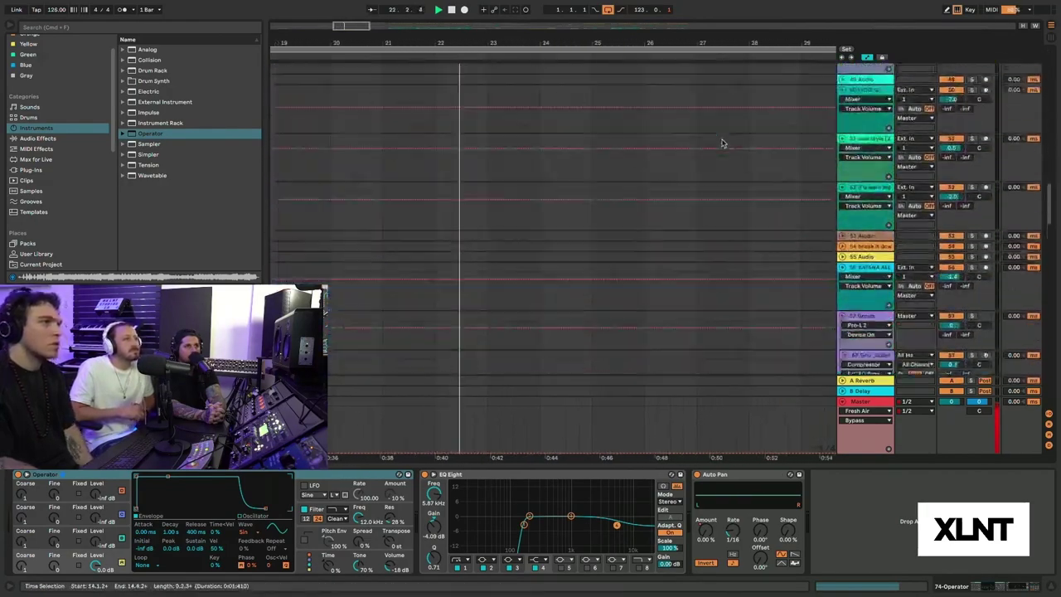
scroll(718, 140, up, 10)
scroll(727, 143, down, 3)
scroll(730, 142, right, 5)
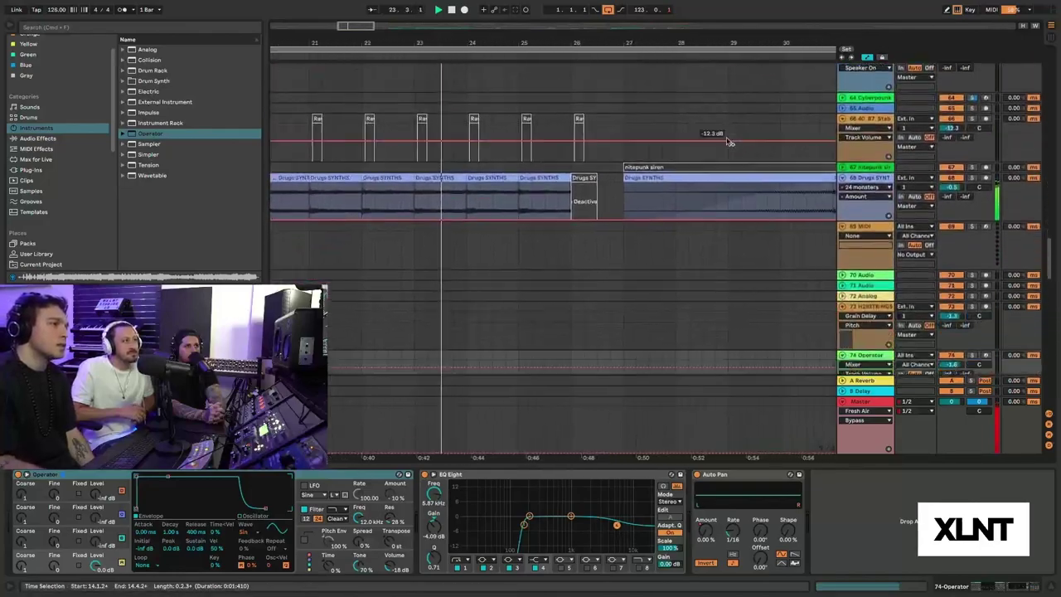
scroll(729, 141, down, 15)
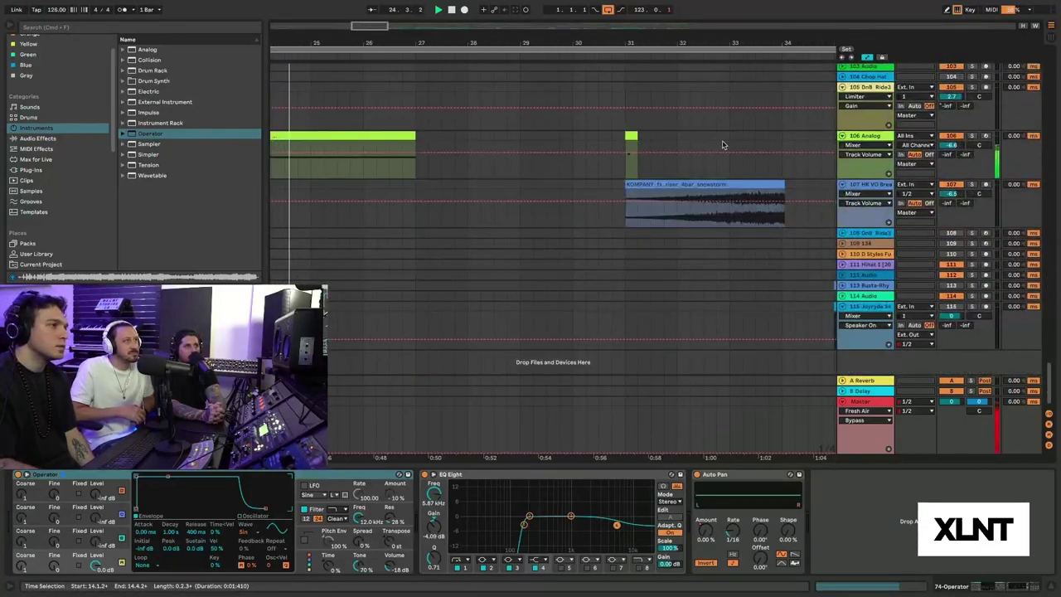
scroll(616, 158, up, 13)
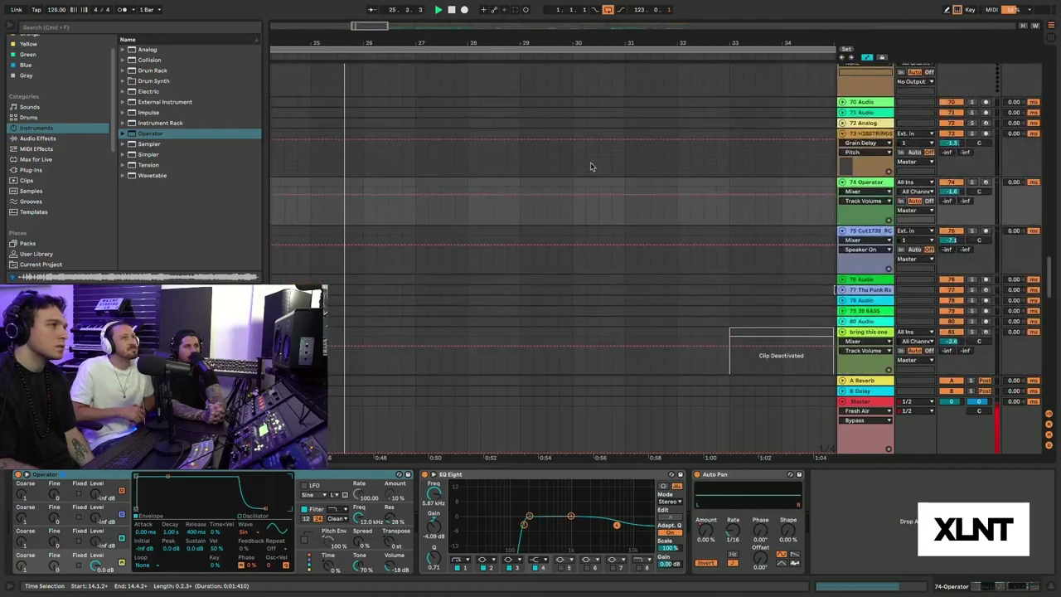
scroll(590, 165, up, 5)
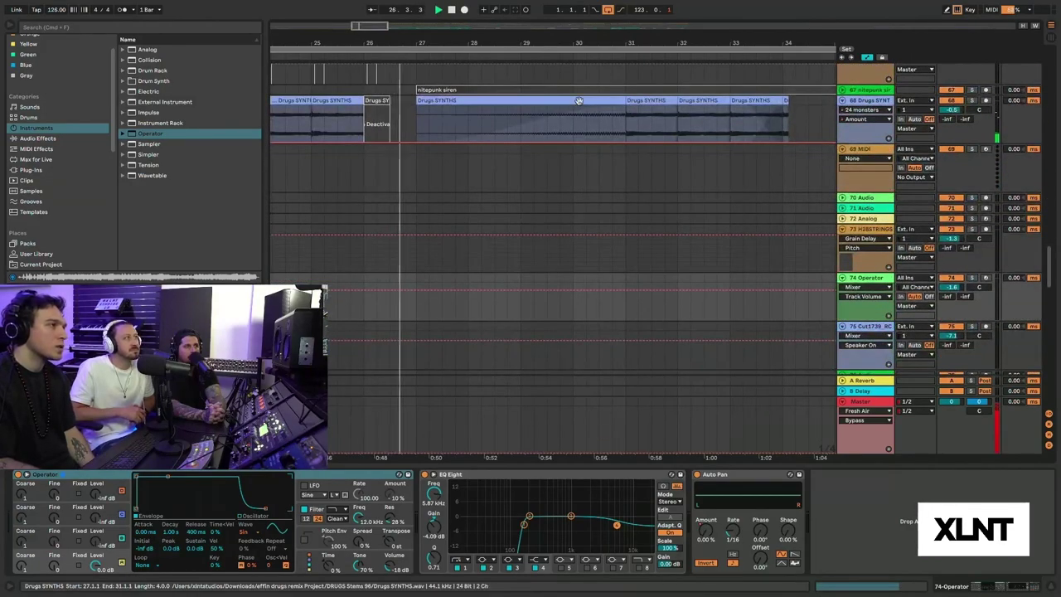
- Open the Drugs SYNTHS clip at 27.1.1 on track 68, show its Transposition envelope and play the clip
double_click(579, 101)
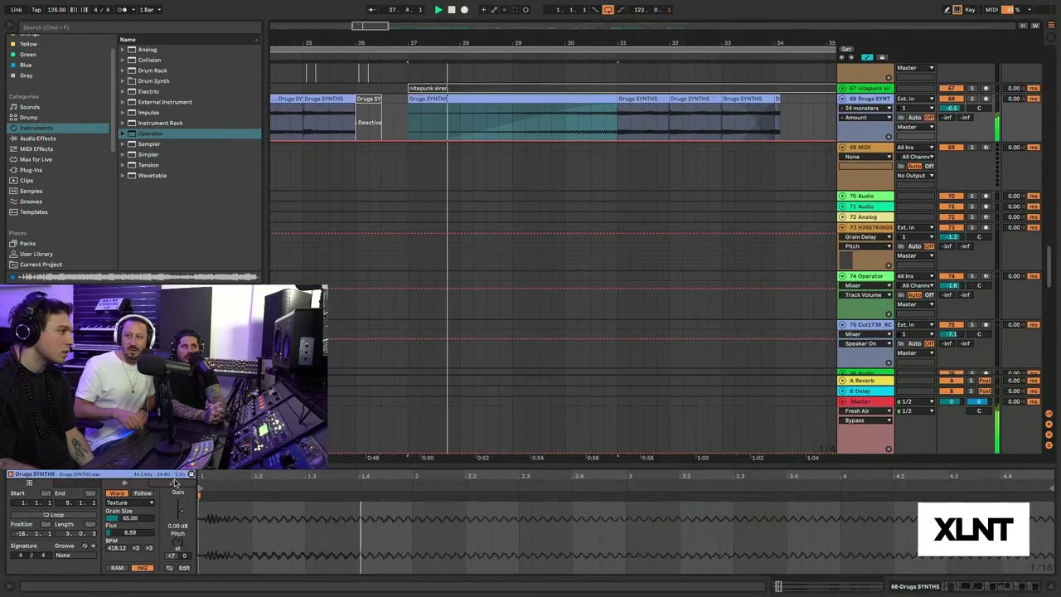
click(173, 482)
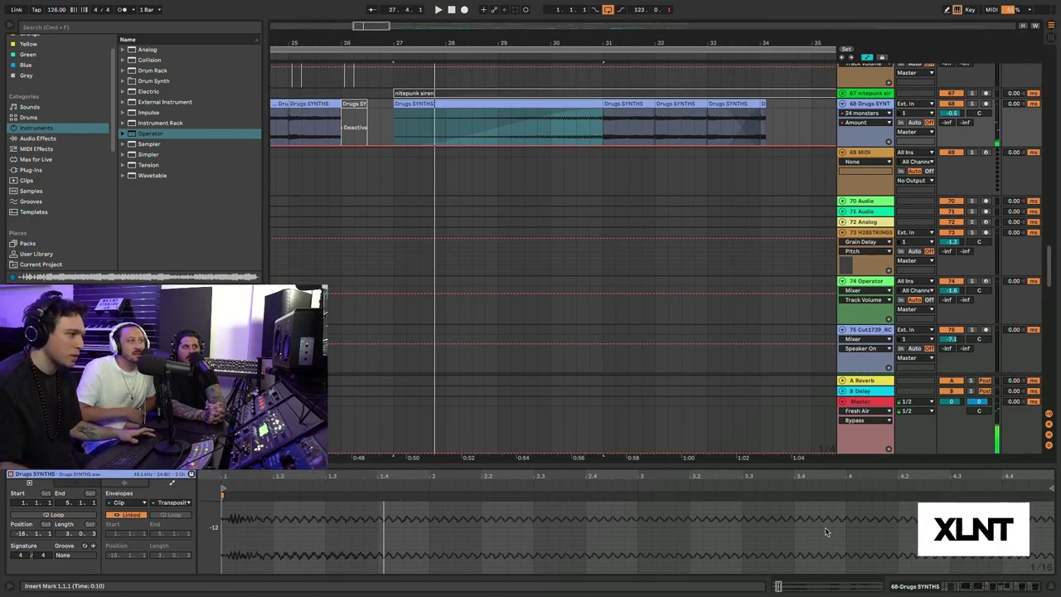
scroll(826, 532, up, 3)
key(space)
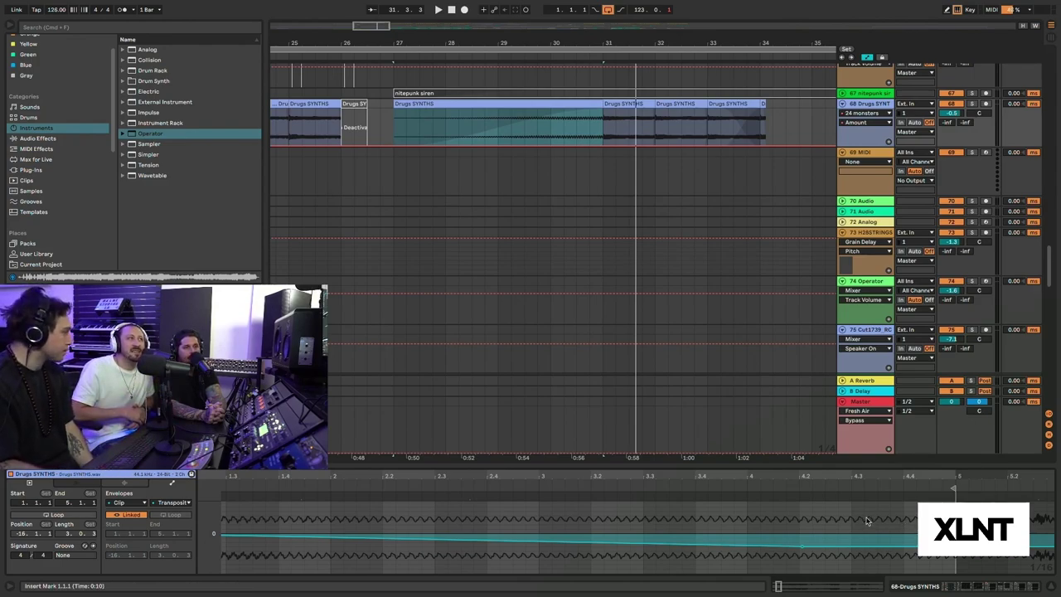
- Set the insert marker at 31.1.1 on track 68 and survey the surrounding layers on tracks 51 to 73
drag(526, 43, 525, 26)
click(572, 125)
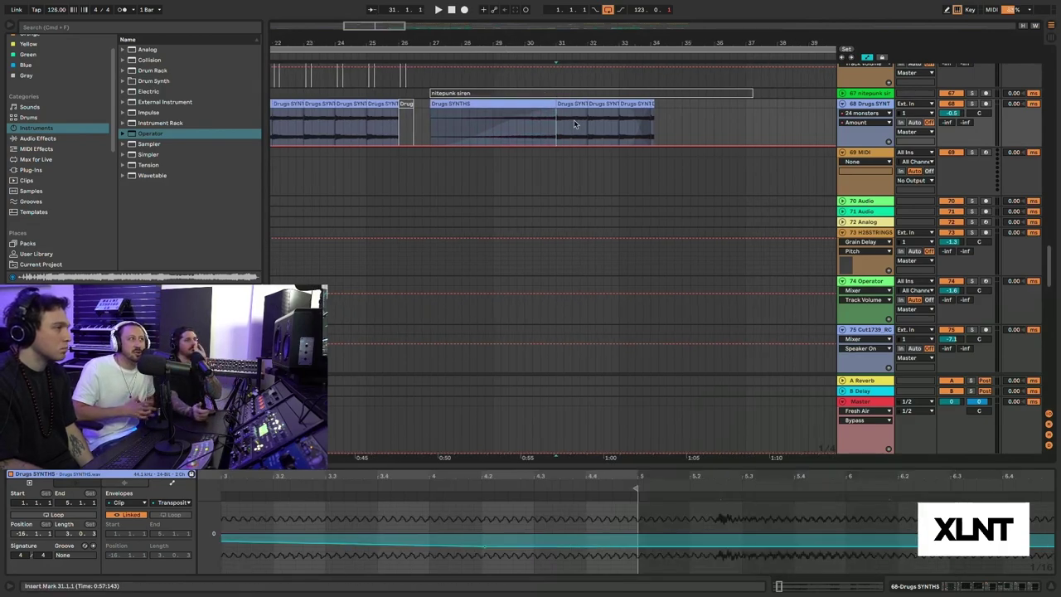
scroll(572, 125, right, 3)
scroll(572, 124, up, 5)
scroll(572, 125, up, 5)
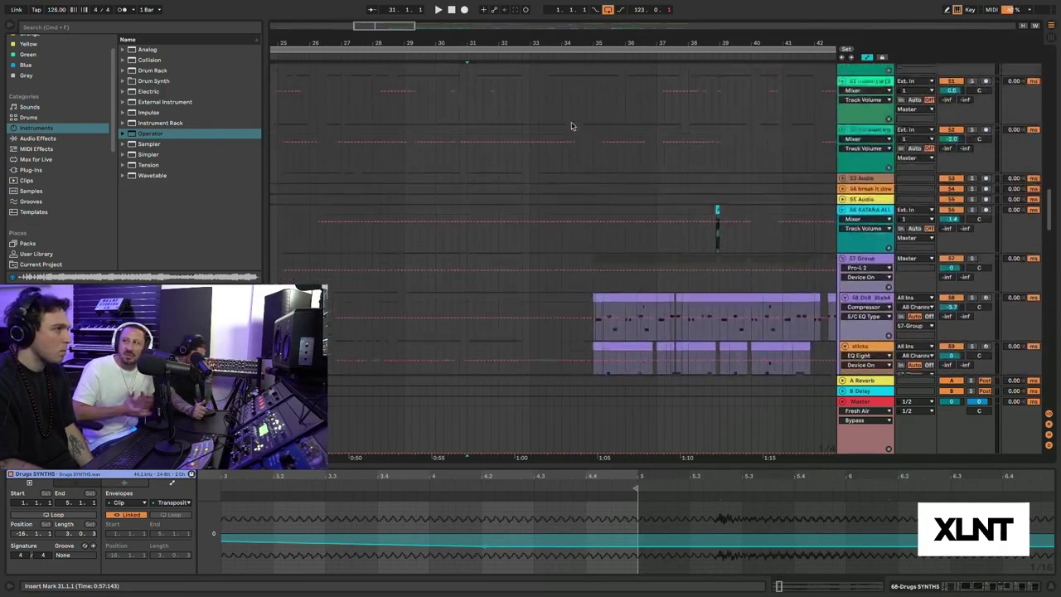
scroll(571, 125, down, 4)
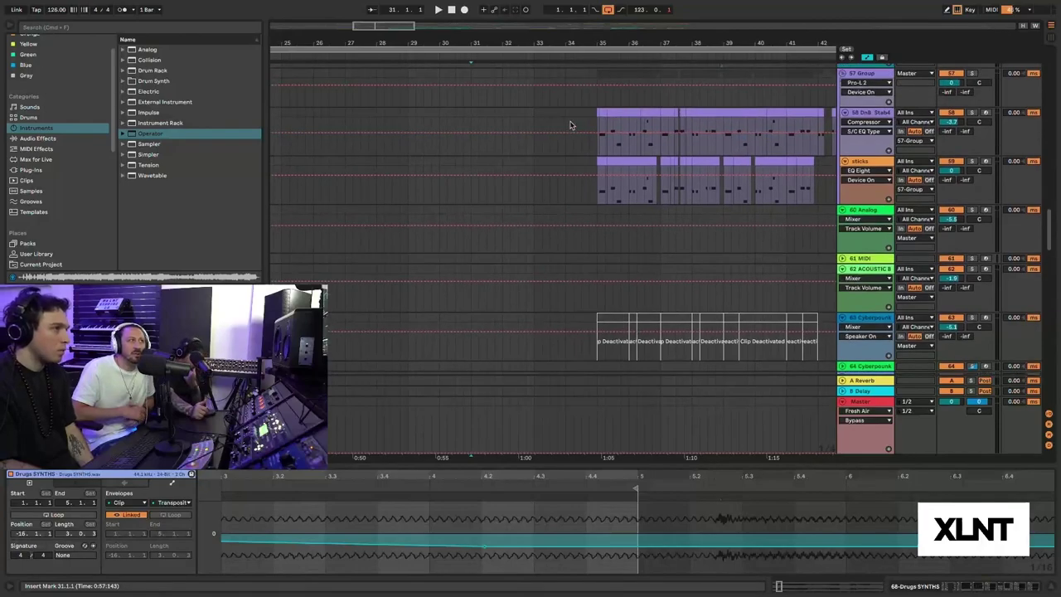
scroll(571, 125, left, 2)
scroll(571, 125, down, 8)
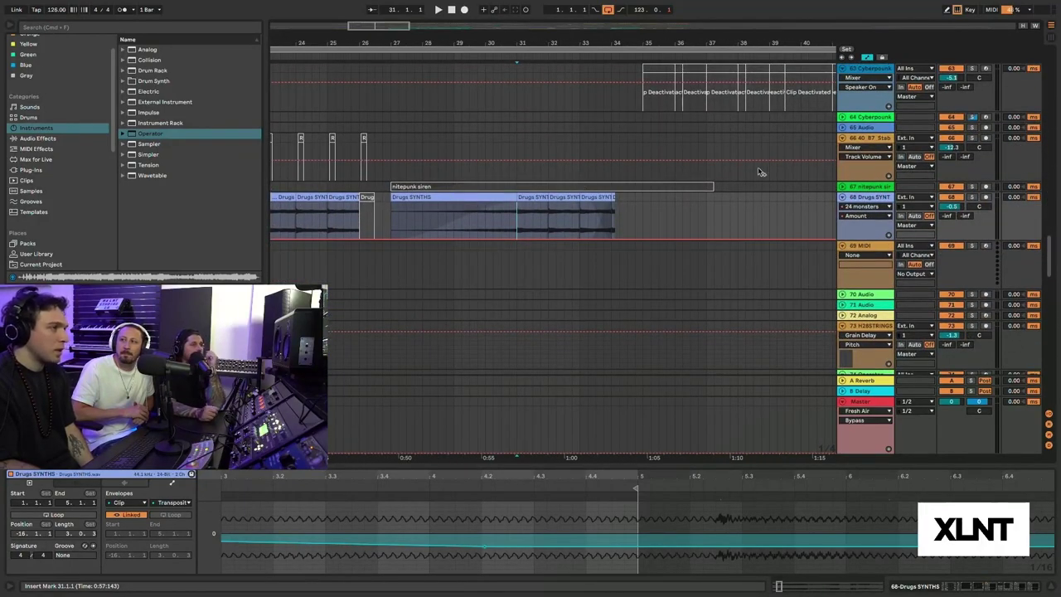
scroll(760, 171, up, 6)
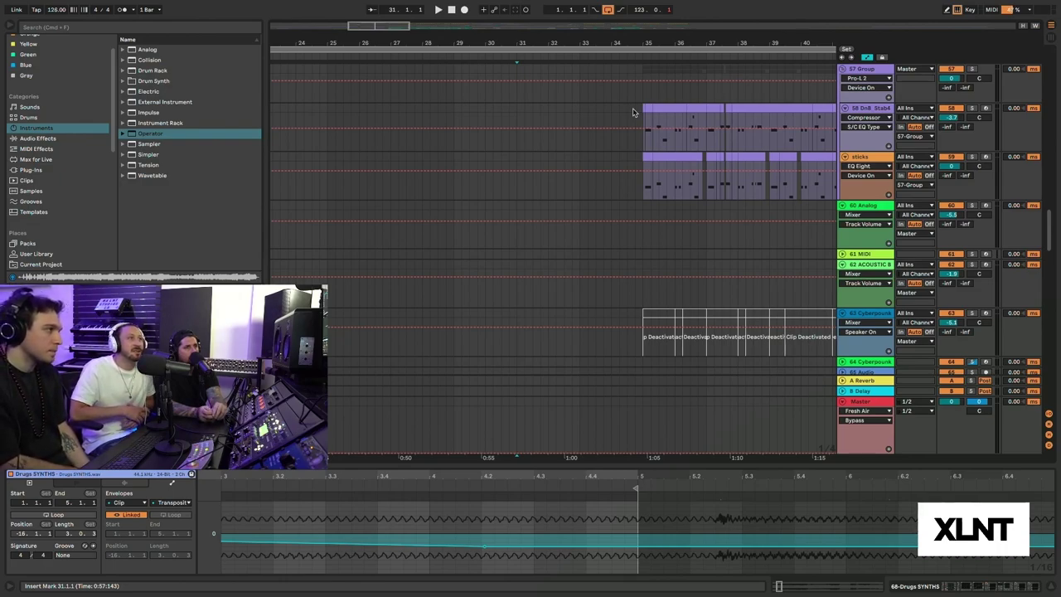
- Locate the Drugs VOX MAIN clip at 27.1.1 on track 36 and inspect its clip settings
scroll(633, 112, up, 10)
scroll(632, 112, left, 5)
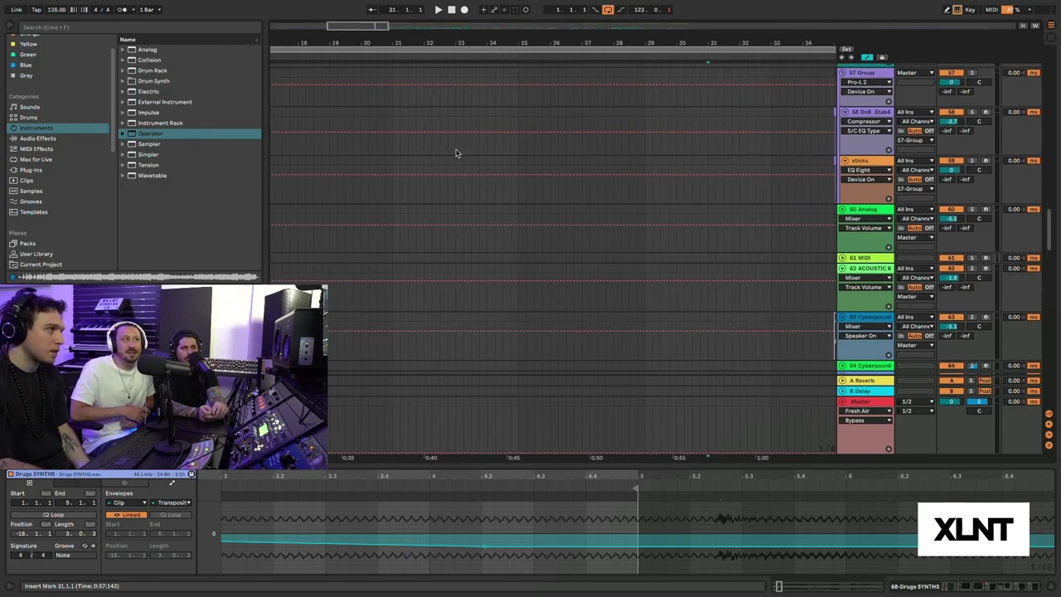
scroll(604, 177, up, 5)
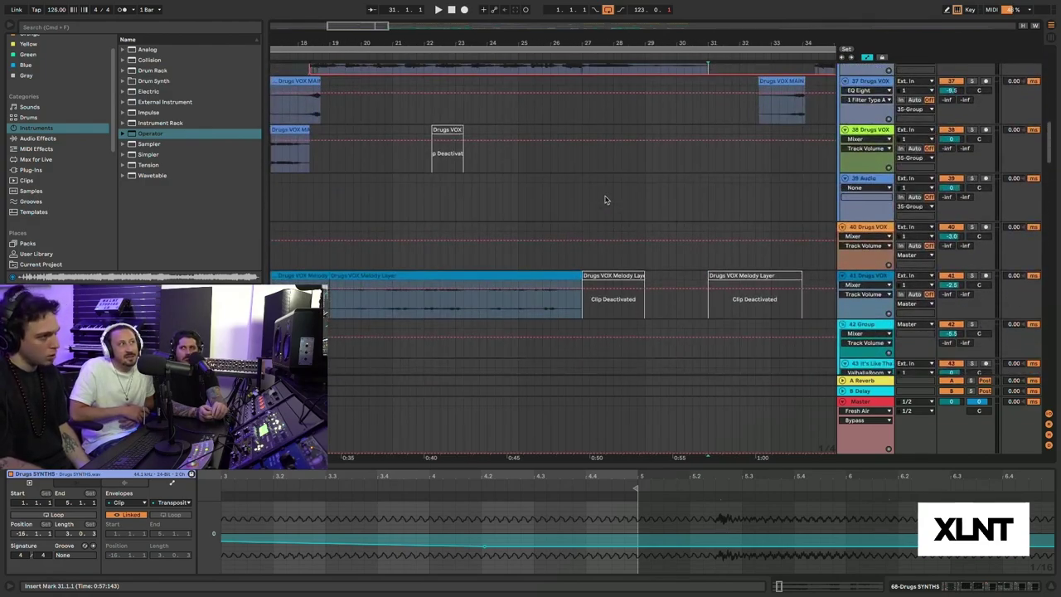
scroll(613, 188, up, 5)
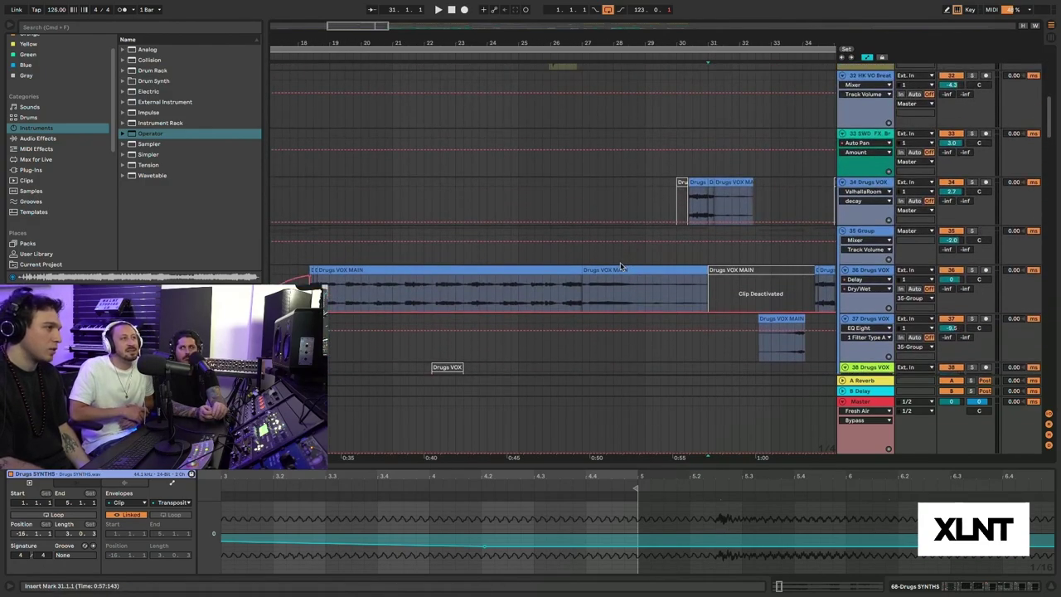
click(620, 268)
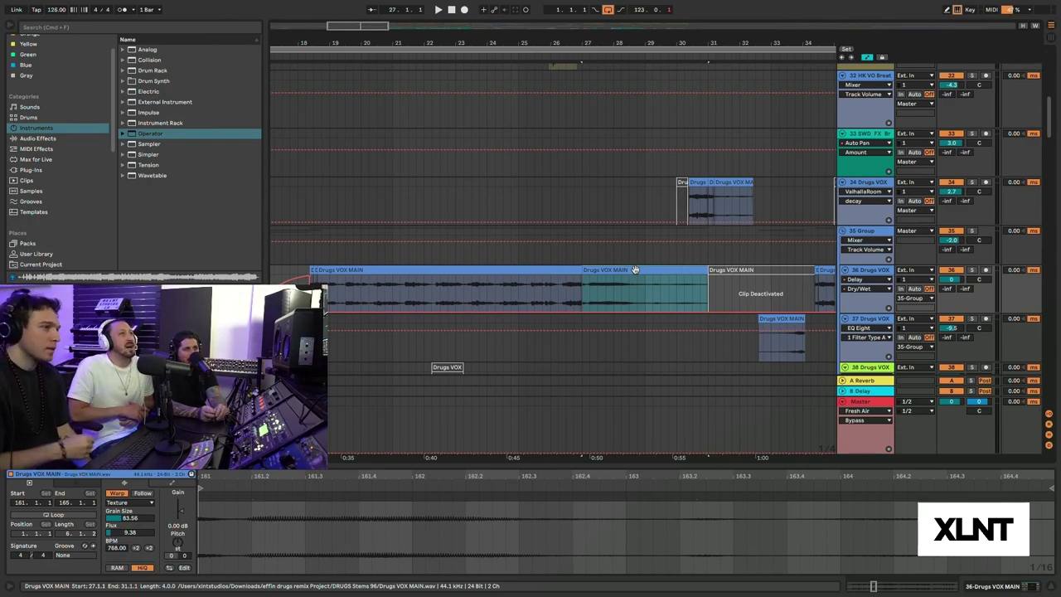
- Locate the hybrid vox clips at bar 51 on track 101 and play them soloed through bar 52
scroll(634, 271, up, 10)
scroll(636, 271, right, 5)
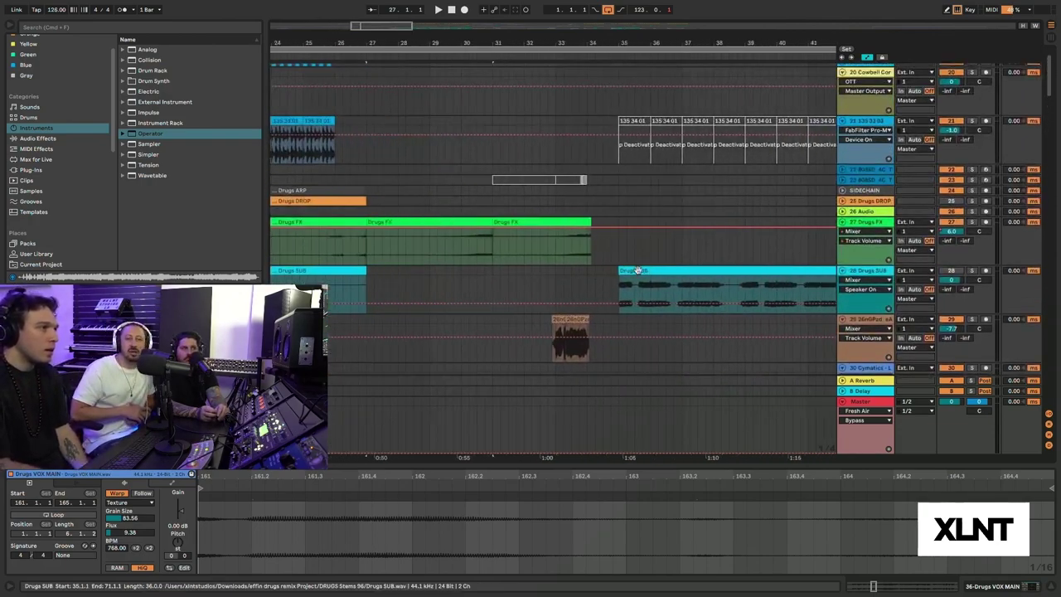
scroll(638, 270, right, 5)
scroll(638, 273, up, 2)
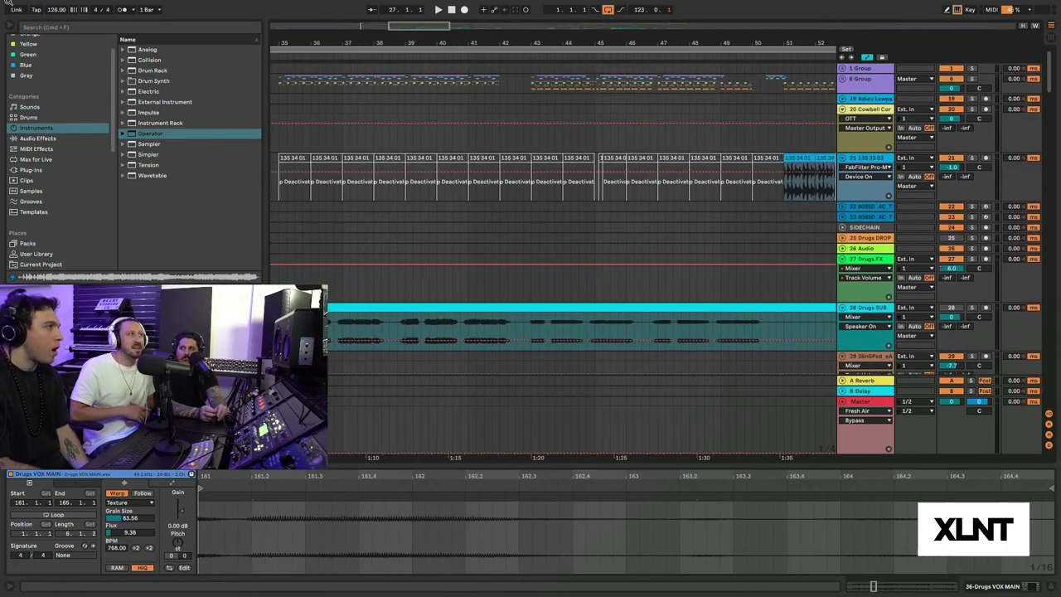
scroll(509, 211, right, 5)
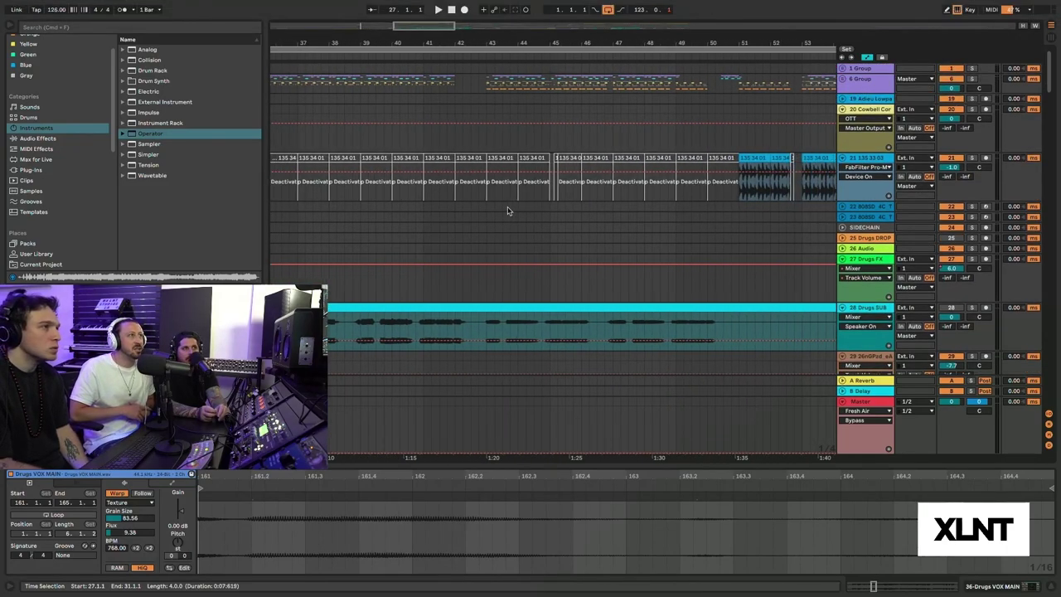
scroll(614, 214, down, 15)
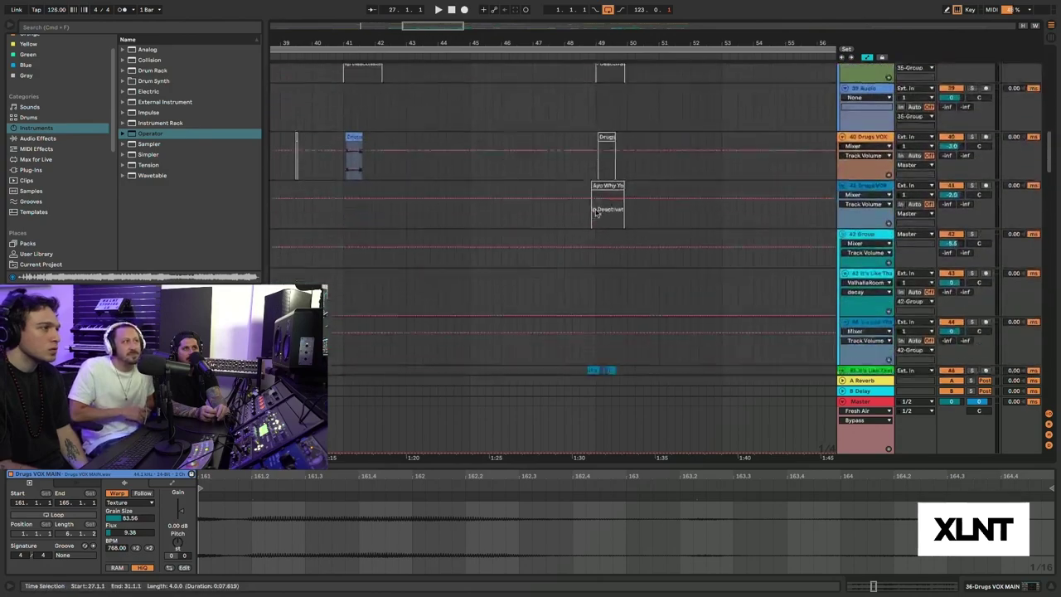
scroll(465, 208, down, 10)
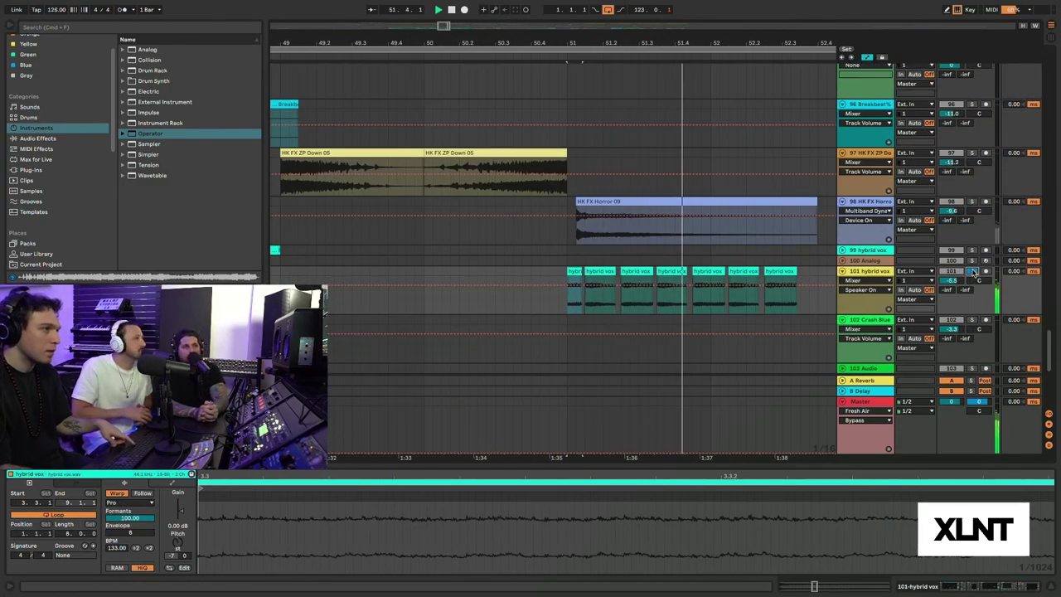
key(space)
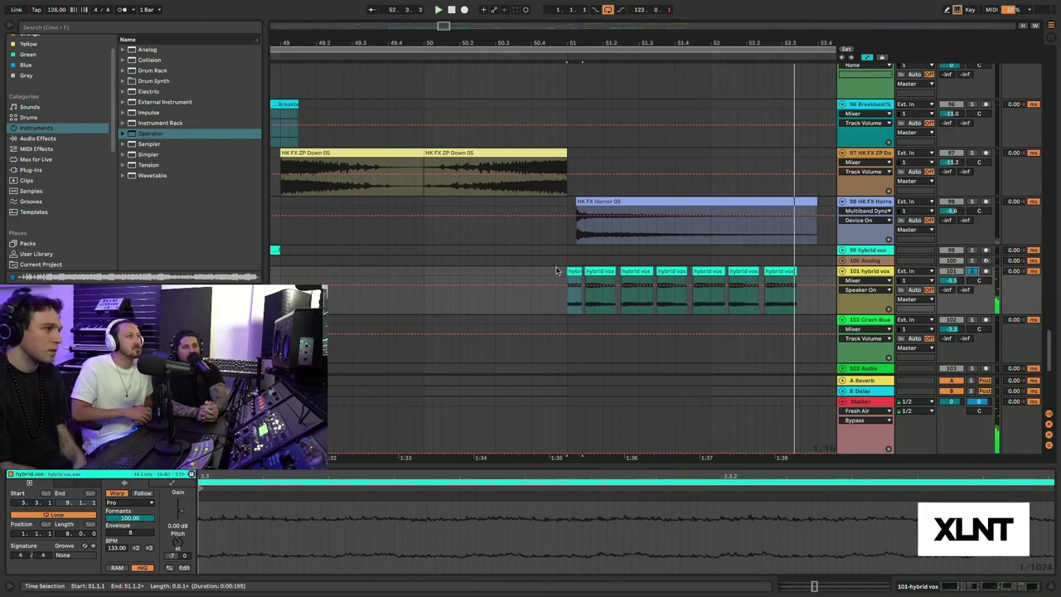
- Reveal the source sample of the hybrid vox clip at 51.1.3 on track 101 in the browser
click(597, 269)
right_click(597, 270)
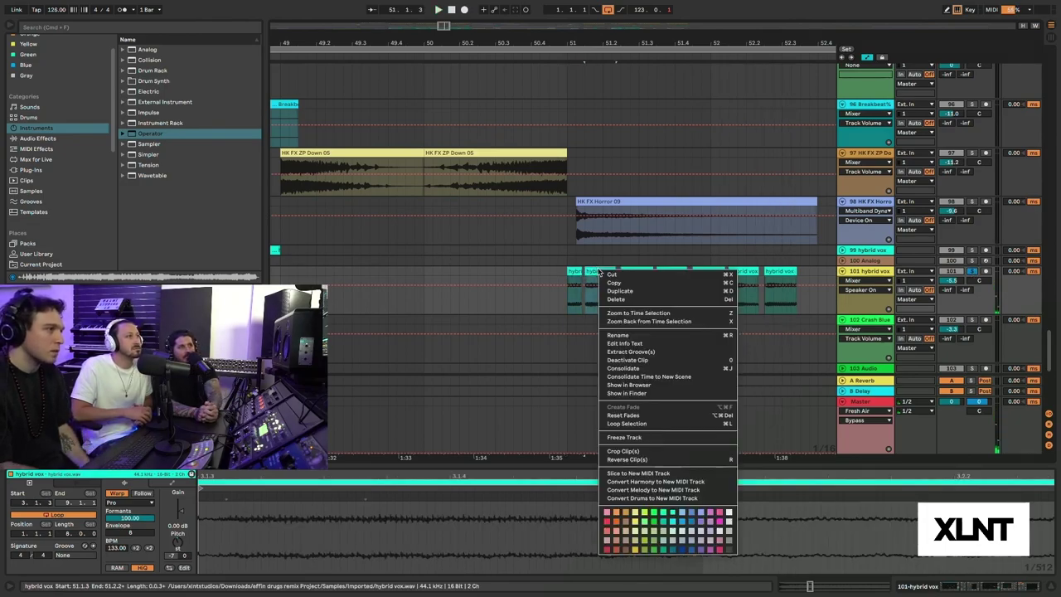
click(684, 386)
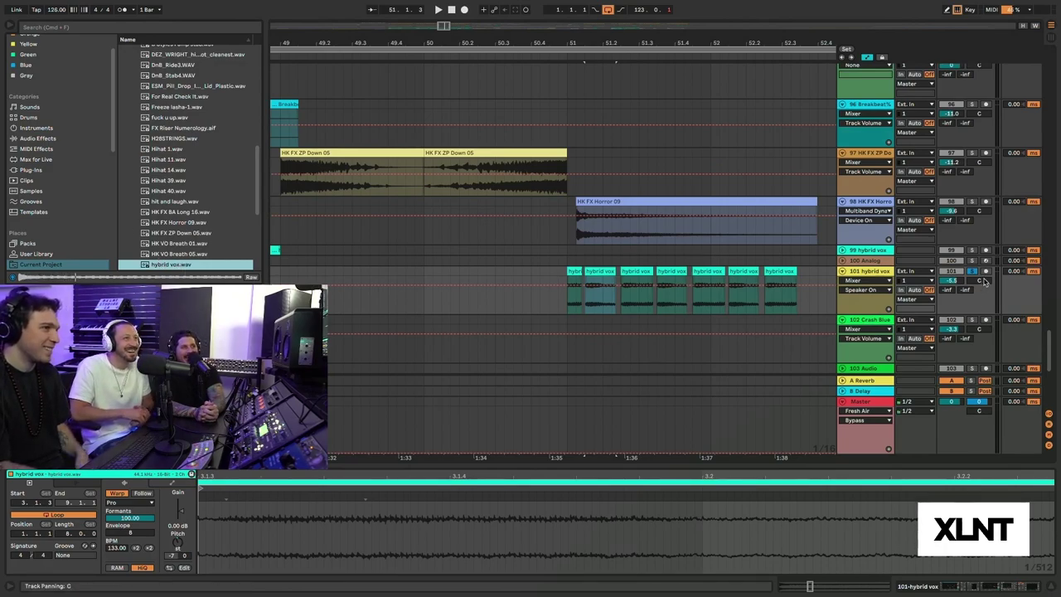
- Unsolo track 101 and play the full mix from 51.1.3 into bar 55, following the repeated hybrid vox chops
key(space)
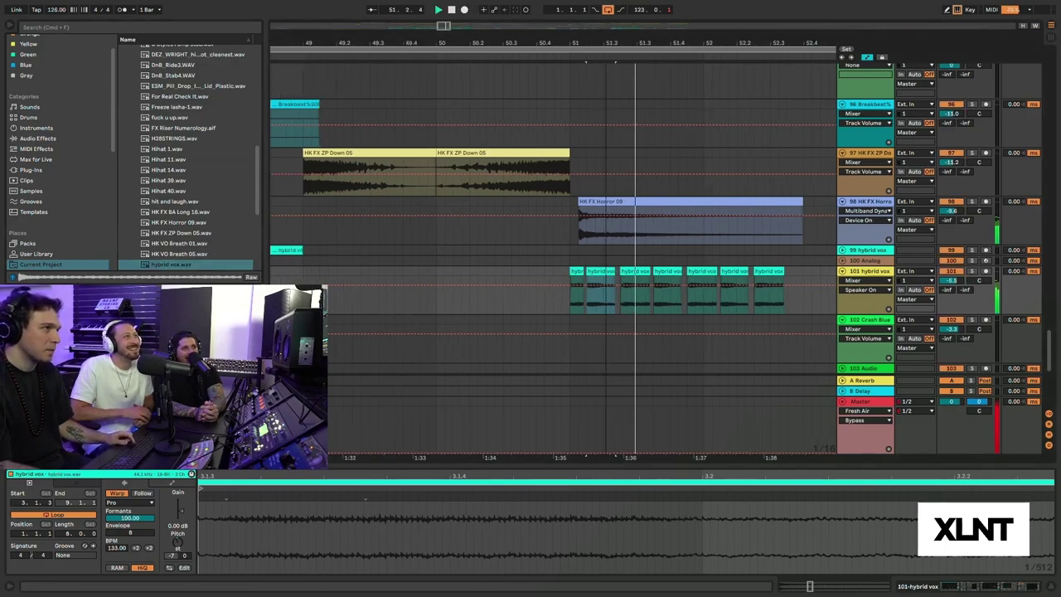
key(minus)
scroll(676, 249, up, 5)
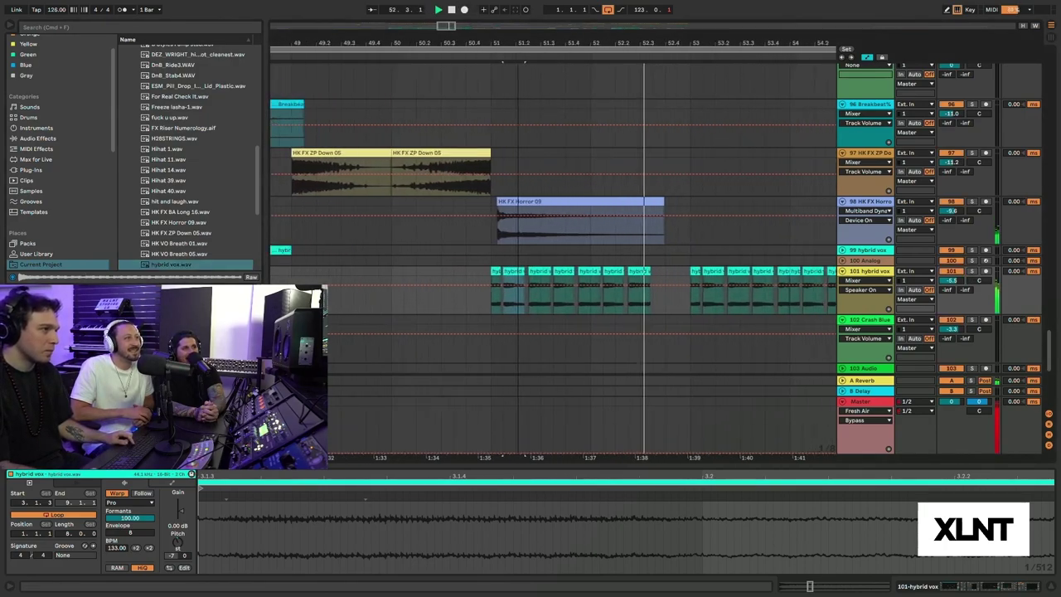
scroll(676, 249, right, 2)
drag(434, 42, 343, 45)
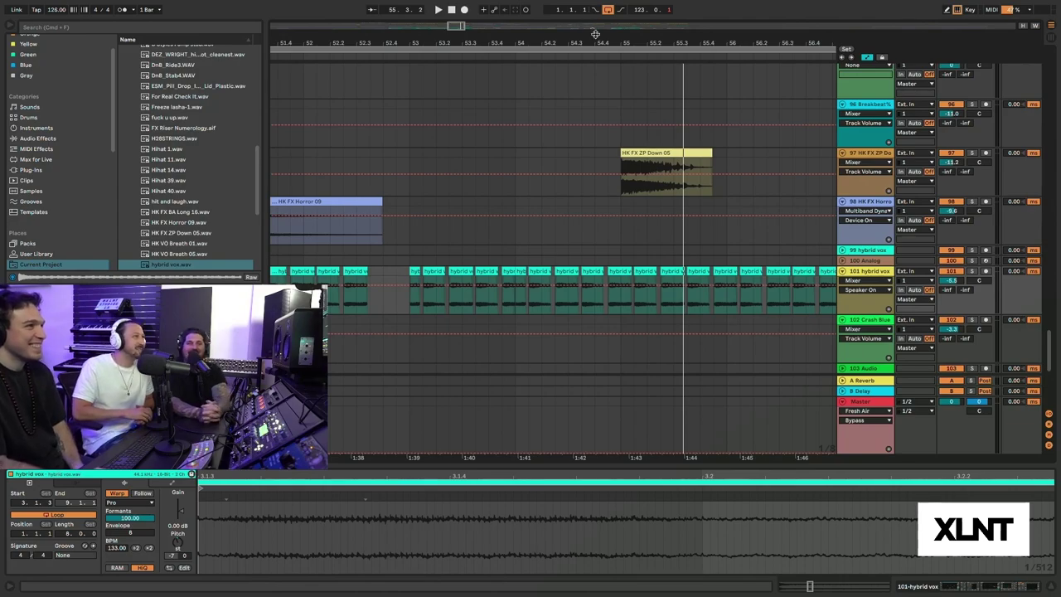
- Survey the drop's layers across bars 21 to 77, from track 92 down to the last track, 115
drag(595, 45, 595, 9)
scroll(632, 201, up, 4)
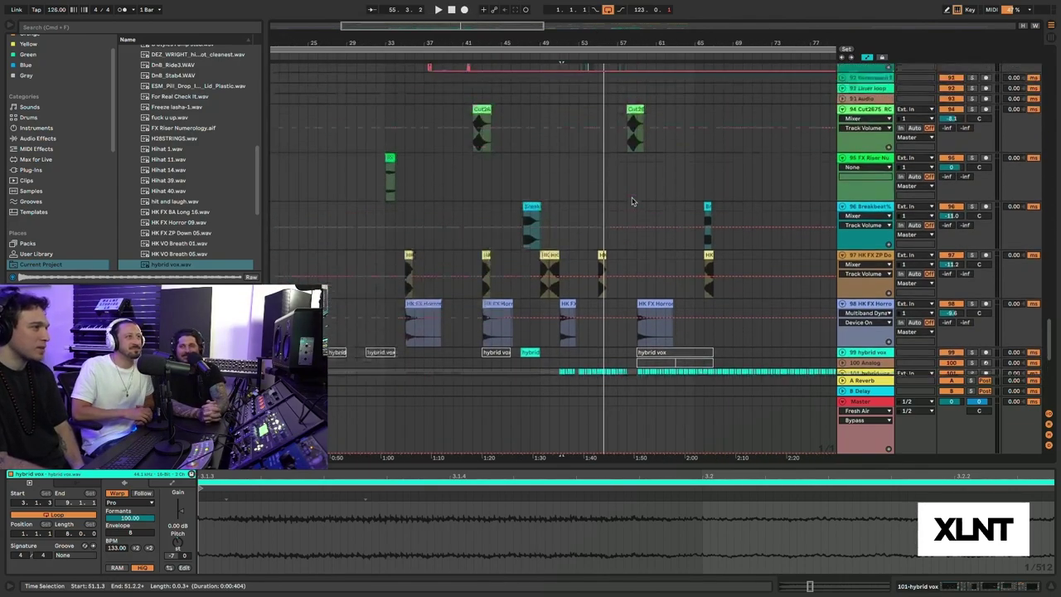
scroll(631, 202, down, 12)
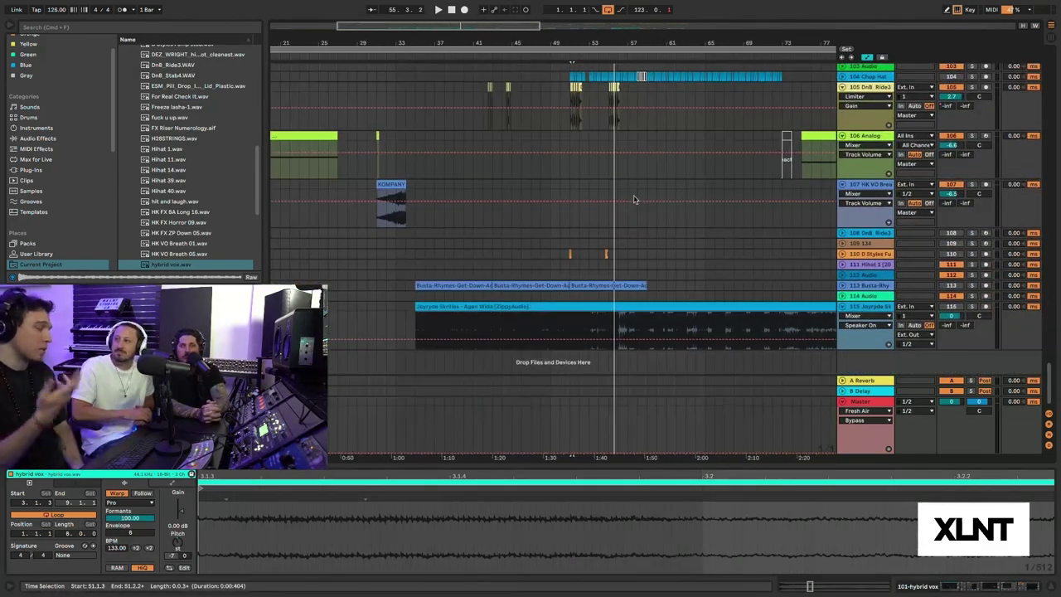